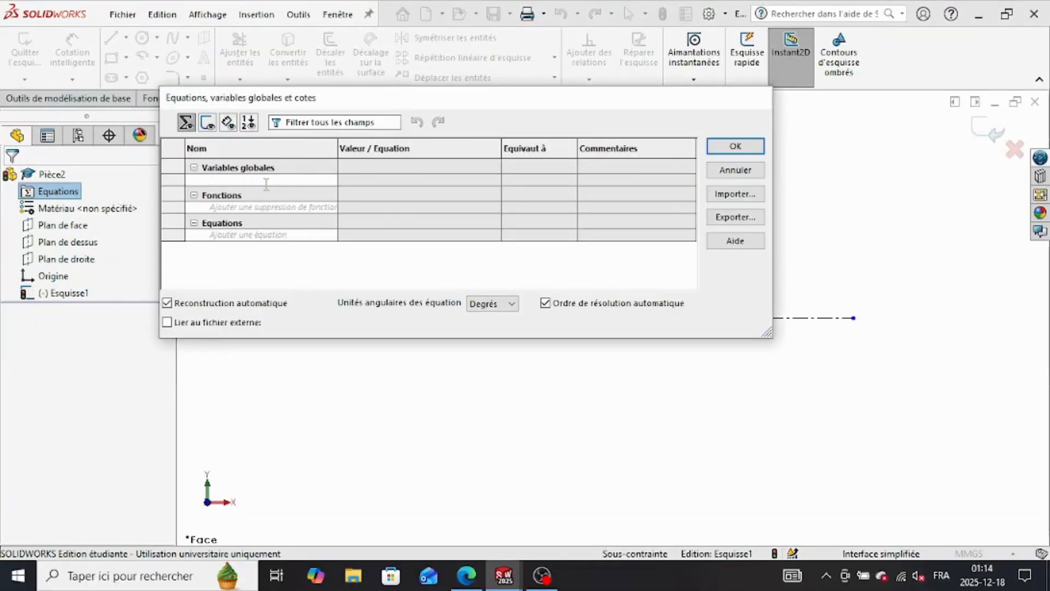
# Step: Define the global variables a = 56 and b = 11
pyautogui.write('a')
pyautogui.press('Tab')
pyautogui.write('56')
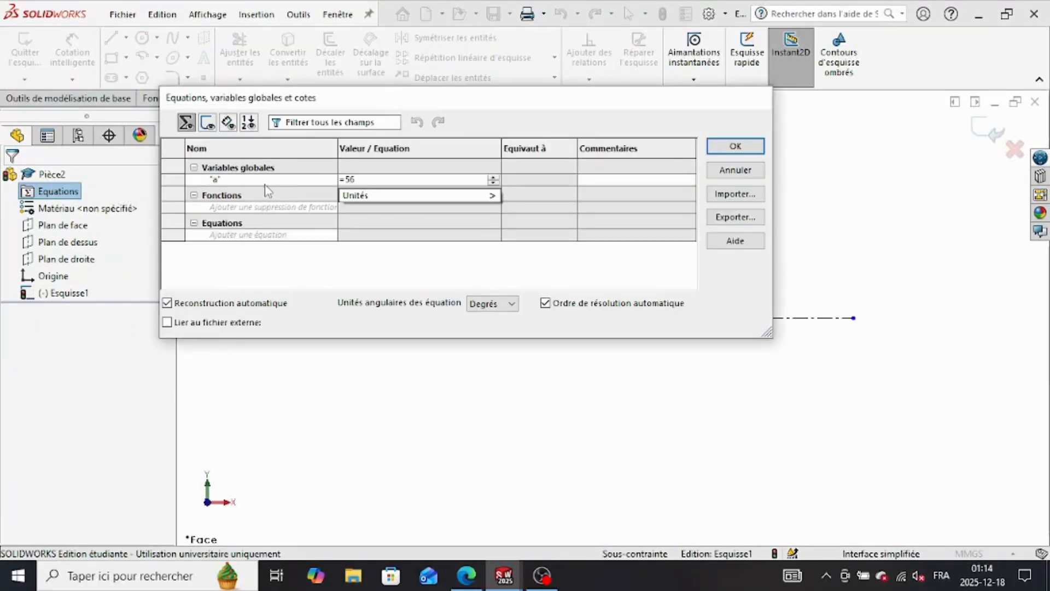
pyautogui.press('Tab')
pyautogui.press('Return')
pyautogui.click(246, 193)
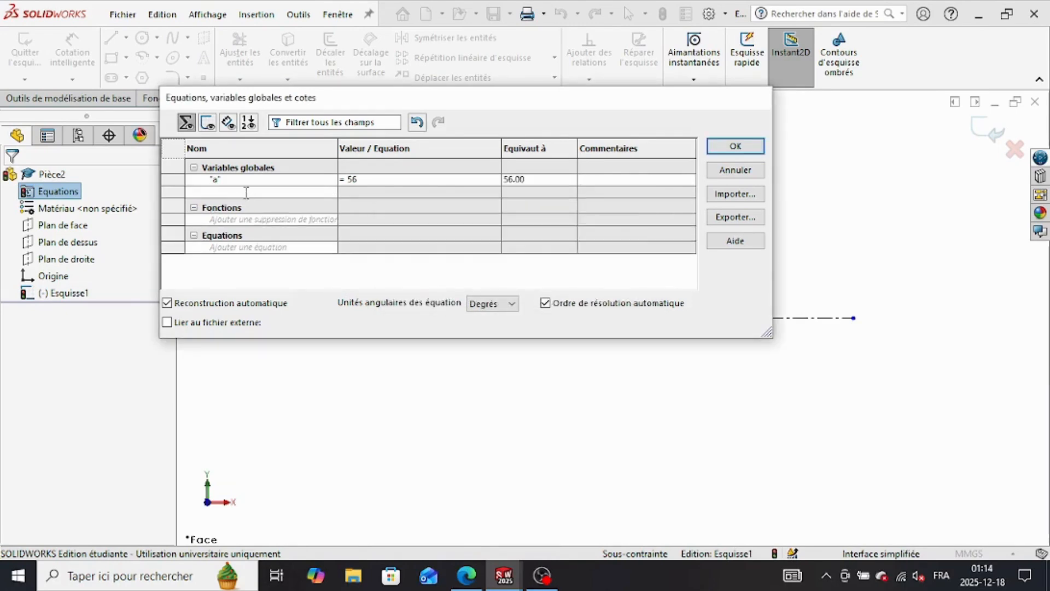
pyautogui.write('b')
pyautogui.press('Tab')
pyautogui.write('11')
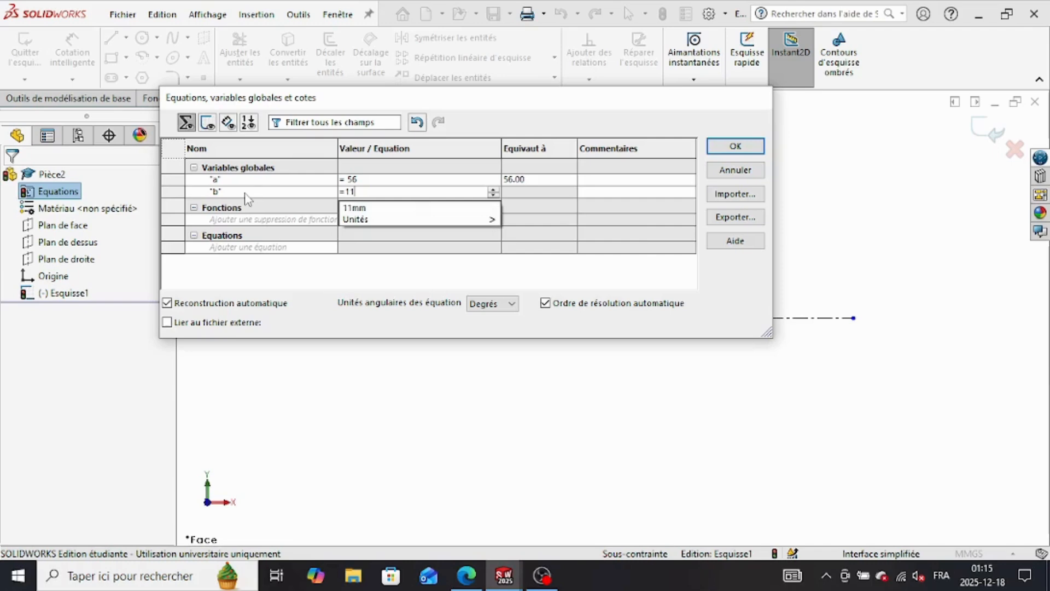
pyautogui.press('Return')
pyautogui.press('Return')
# Step: Add a global variable c = 38deg and accept the equations
pyautogui.click(247, 204)
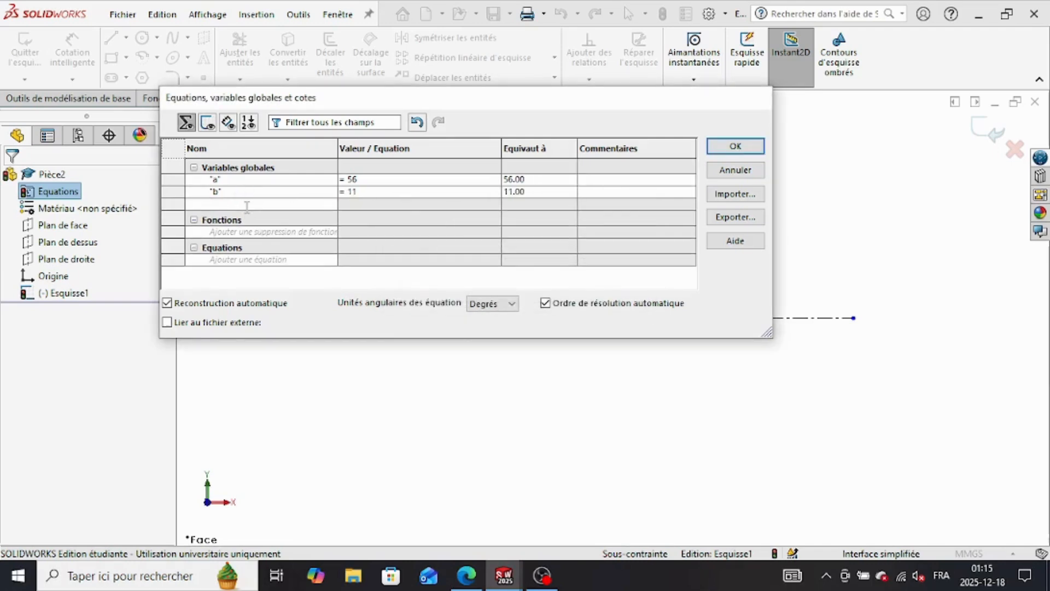
pyautogui.write('c')
pyautogui.press('Tab')
pyautogui.write('38')
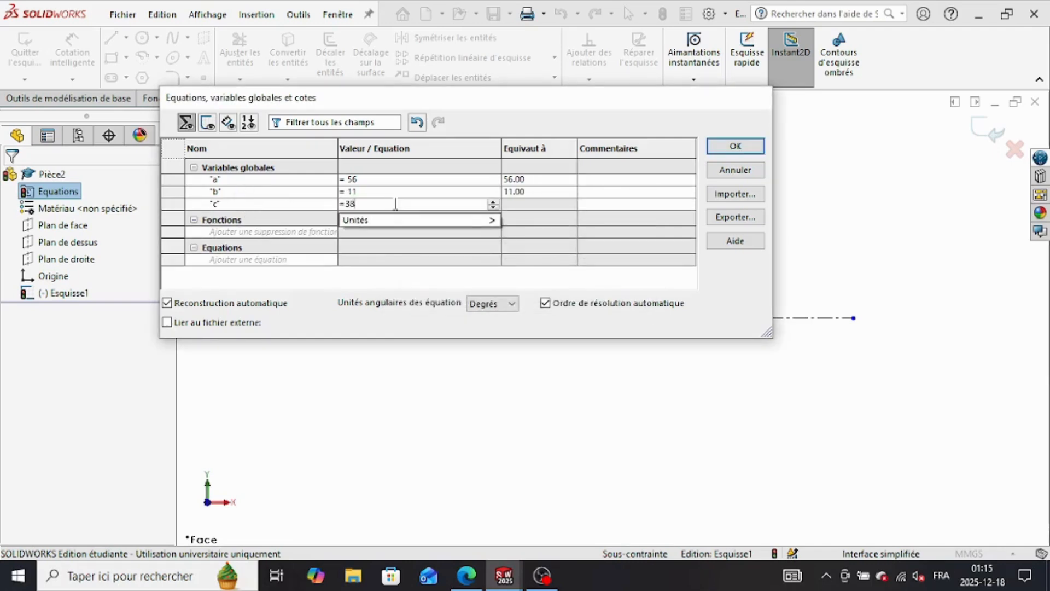
pyautogui.moveTo(465, 220)
pyautogui.click(529, 376)
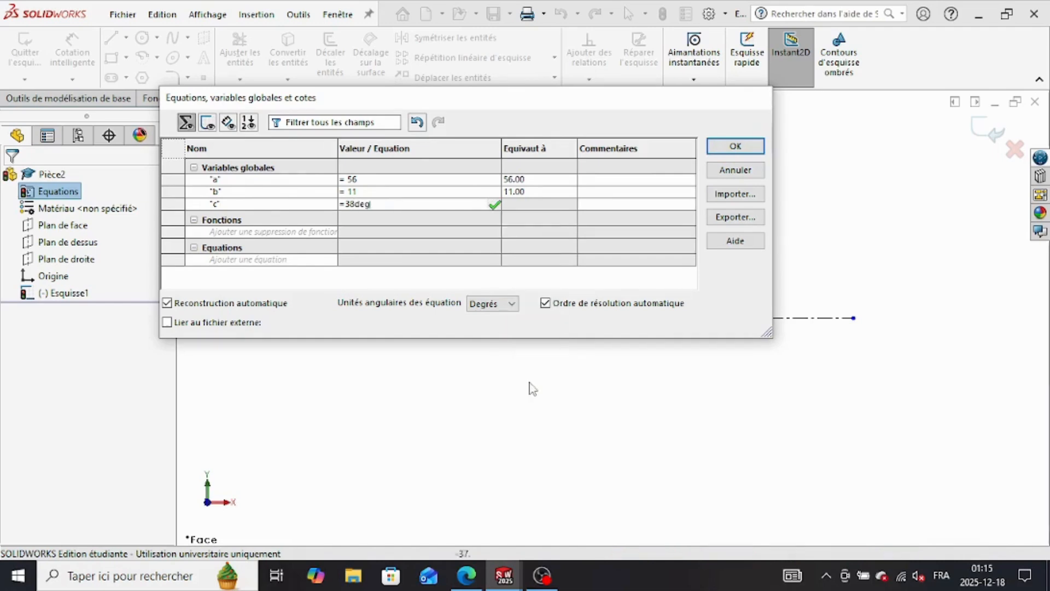
pyautogui.press('Return')
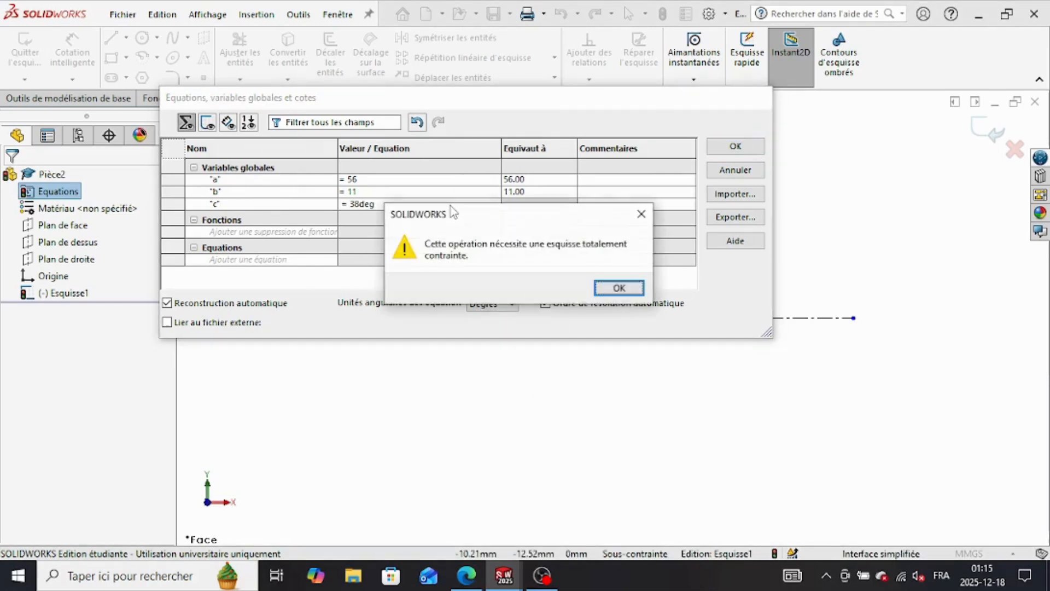
pyautogui.click(618, 286)
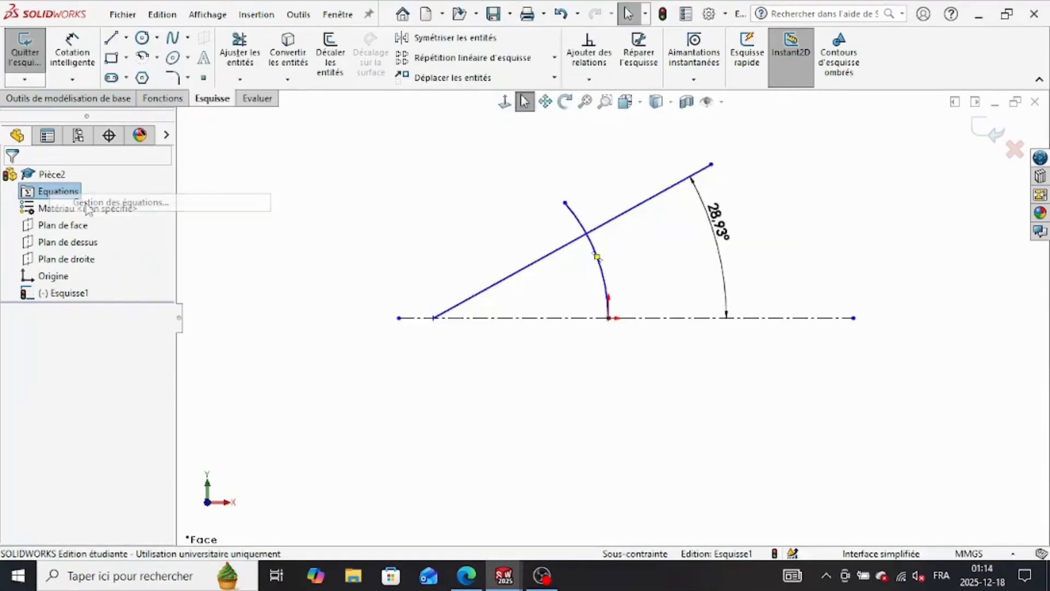
# Step: Open the equations manager and create the global variables a = 56 and b = 11
pyautogui.doubleClick(55, 191)
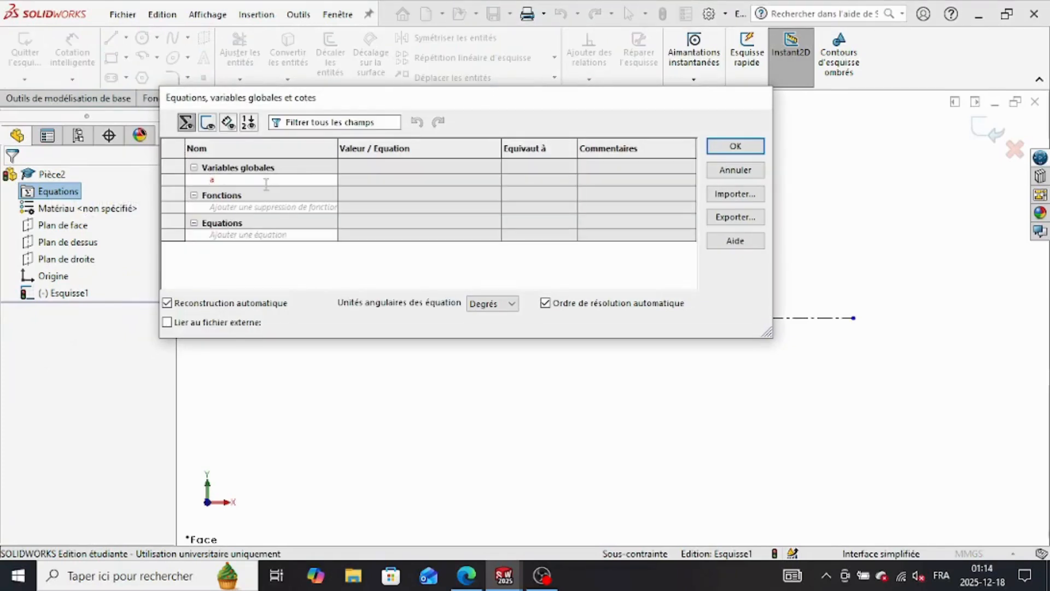
pyautogui.click(266, 184)
pyautogui.write('a')
pyautogui.press('Tab')
pyautogui.write('=56')
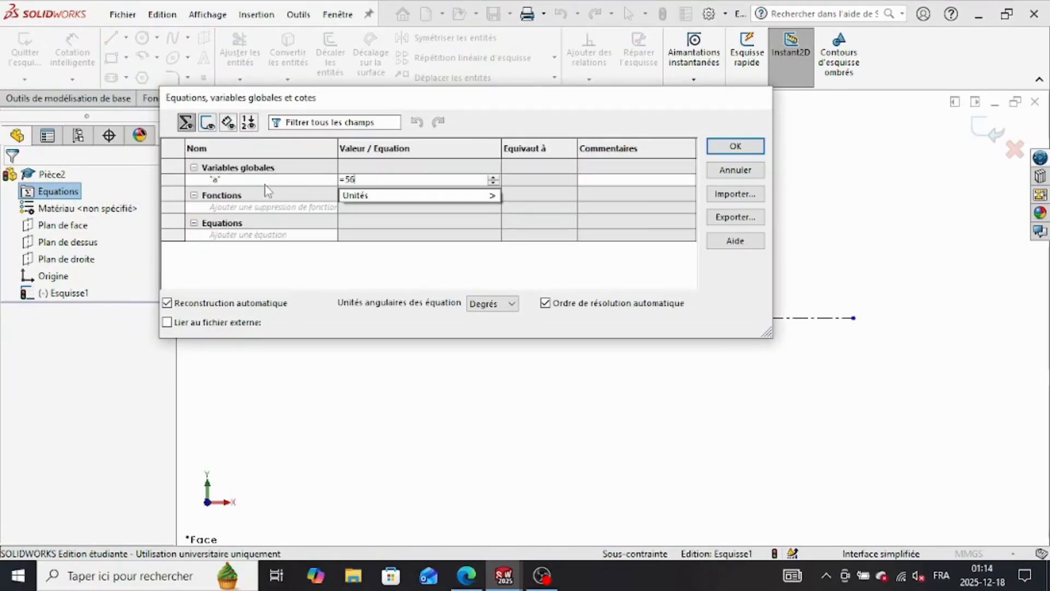
pyautogui.press('Return')
pyautogui.press('Return')
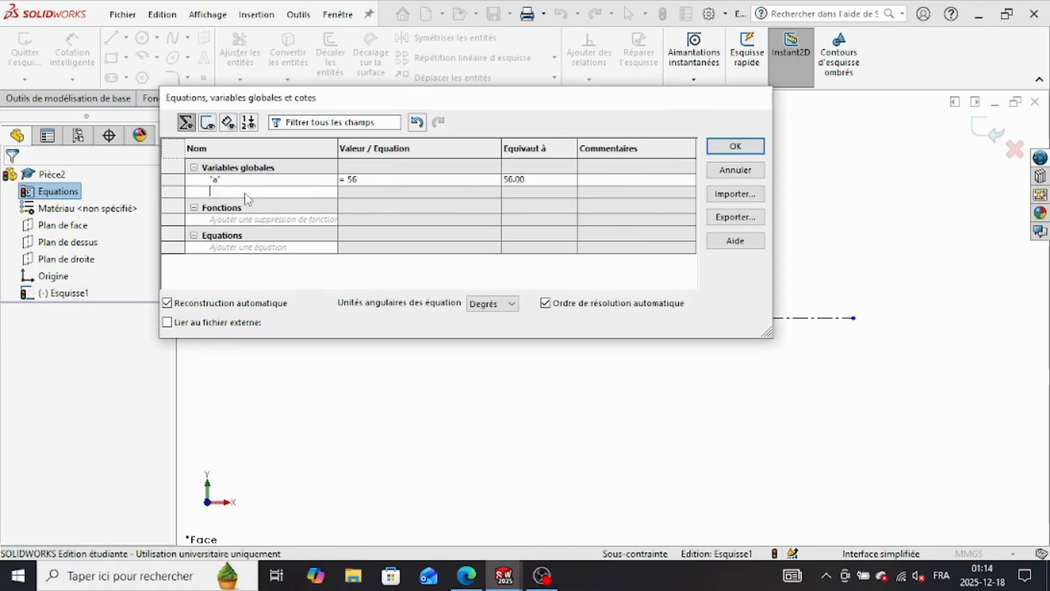
pyautogui.write('b')
pyautogui.press('Tab')
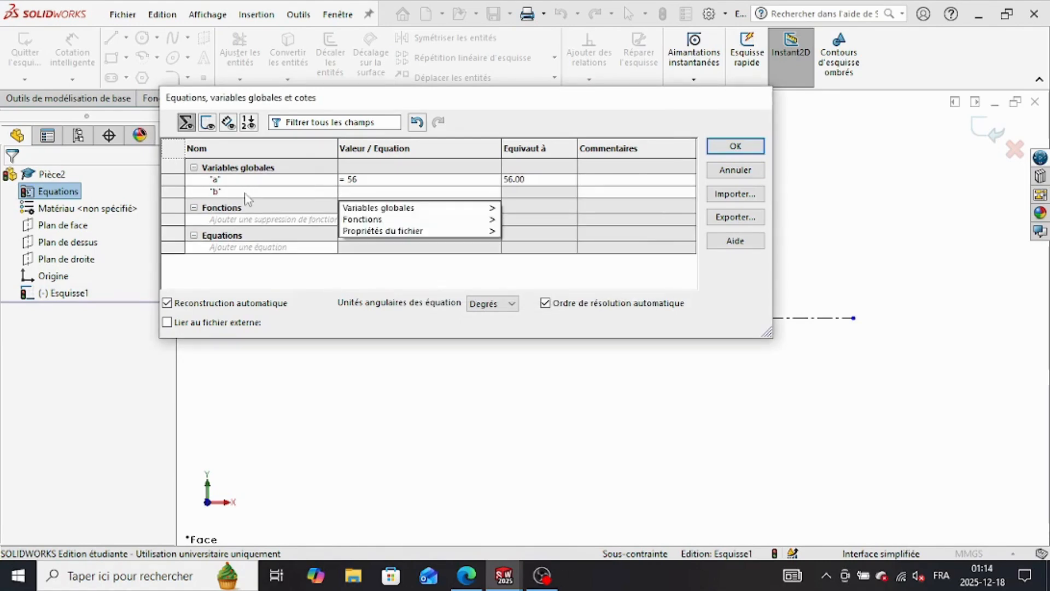
pyautogui.write('=11')
pyautogui.press('Tab')
pyautogui.press('Return')
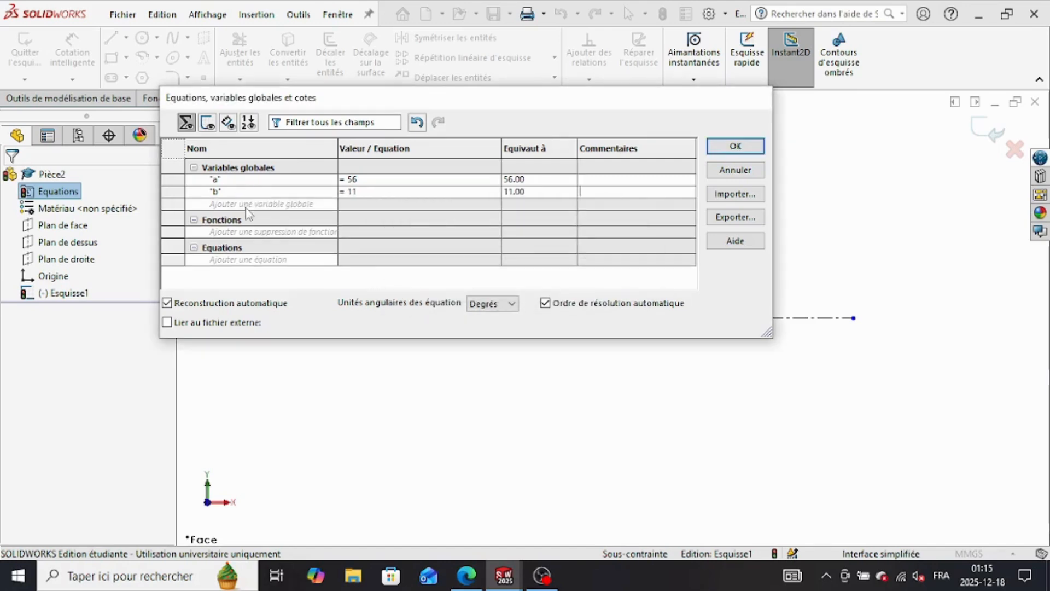
# Step: Create the global variable c = 38 with degrees as its unit and close the equations manager
pyautogui.click(247, 206)
pyautogui.write('c')
pyautogui.click(396, 205)
pyautogui.write('=38')
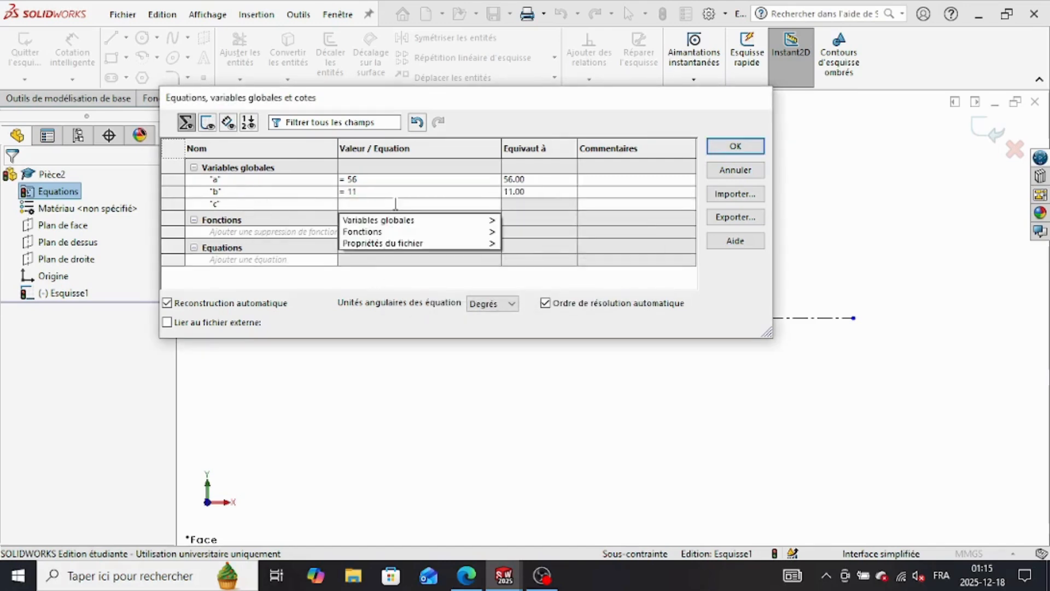
pyautogui.moveTo(442, 220)
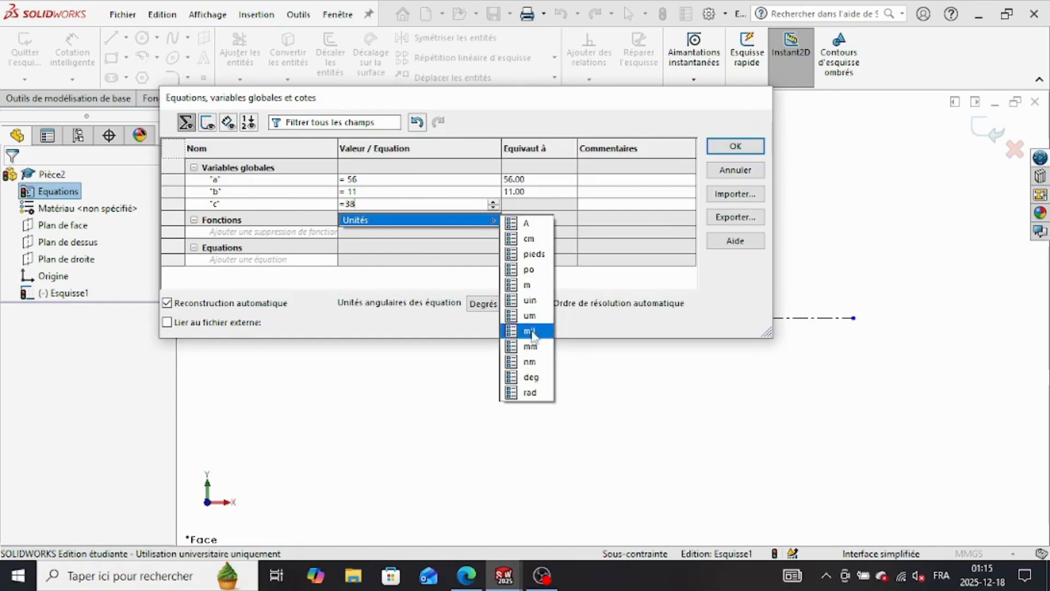
pyautogui.click(533, 375)
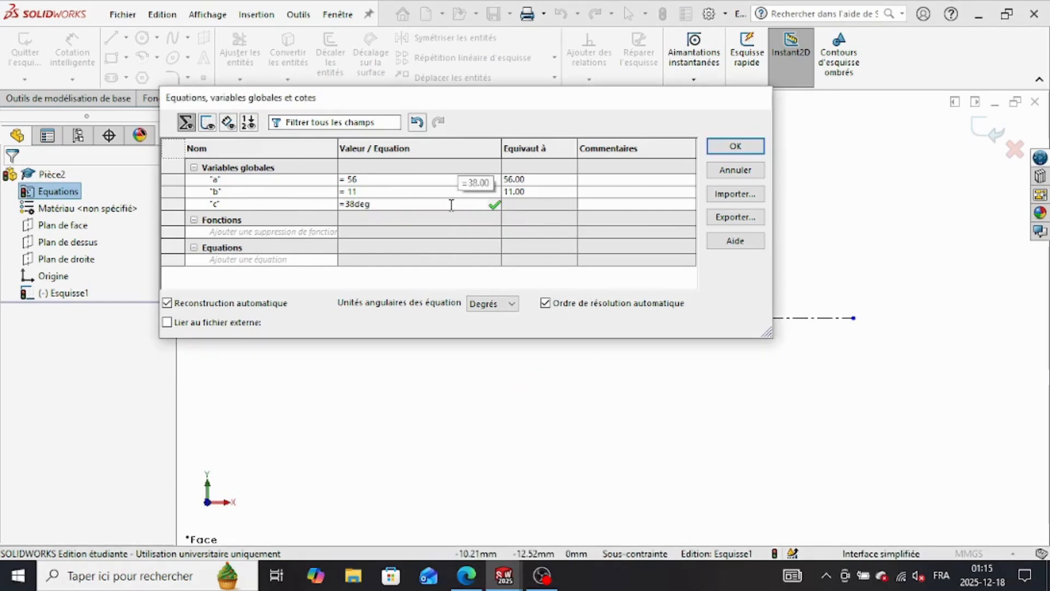
pyautogui.press('Return')
pyautogui.click(617, 288)
pyautogui.click(735, 146)
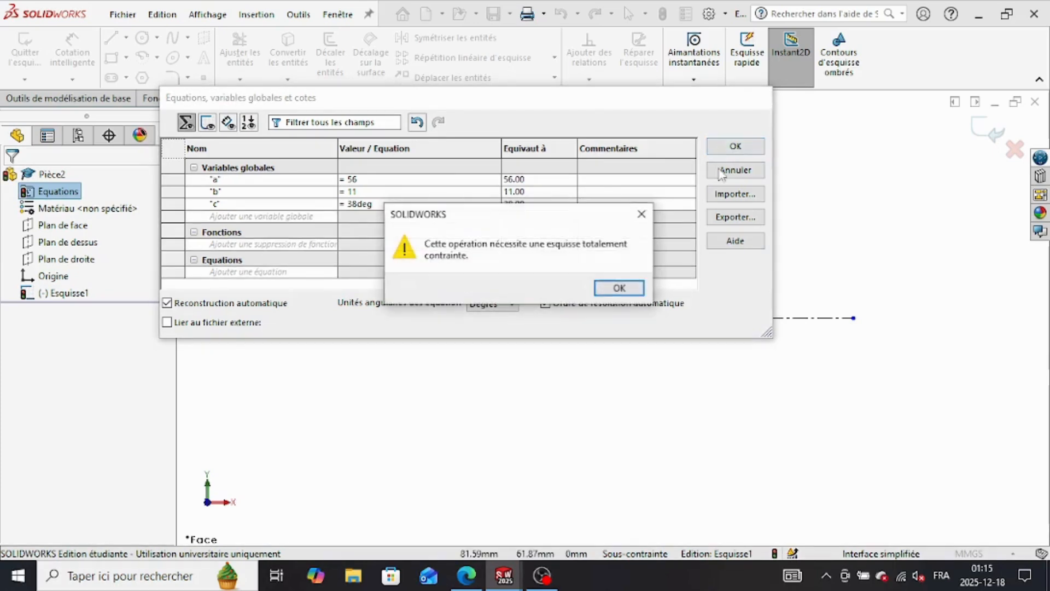
pyautogui.click(616, 287)
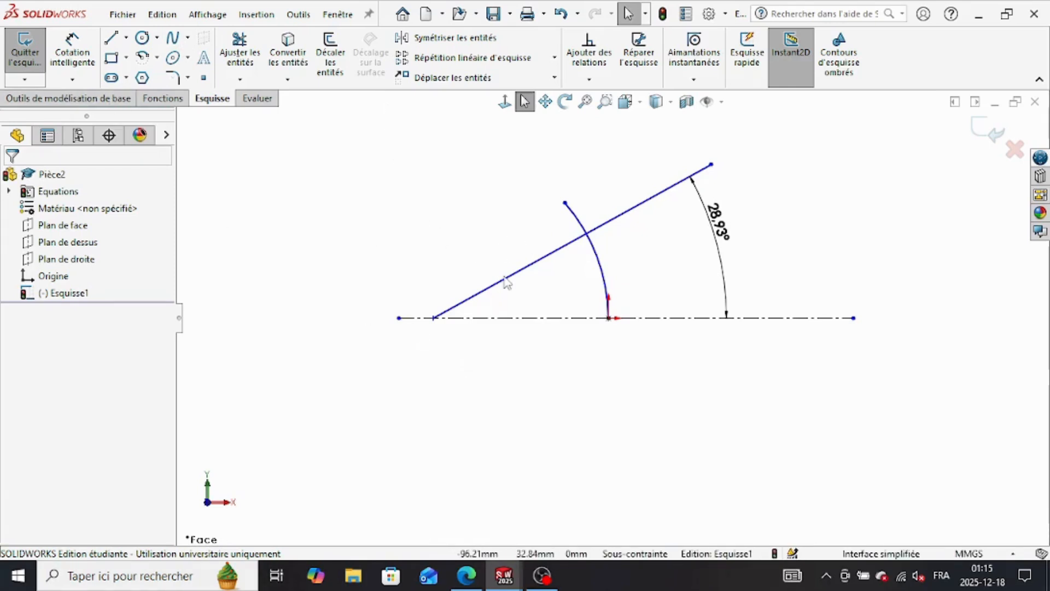
# Step: Shift the inclined line slightly along the centerline and make the arc's free upper endpoint coincident with that line
pyautogui.moveTo(512, 285)
pyautogui.mouseDown()
pyautogui.moveTo(434, 276)
pyautogui.moveTo(525, 287)
pyautogui.moveTo(541, 302)
pyautogui.moveTo(474, 260)
pyautogui.moveTo(542, 275)
pyautogui.moveTo(481, 264)
pyautogui.moveTo(498, 250)
pyautogui.moveTo(518, 280)
pyautogui.mouseUp()
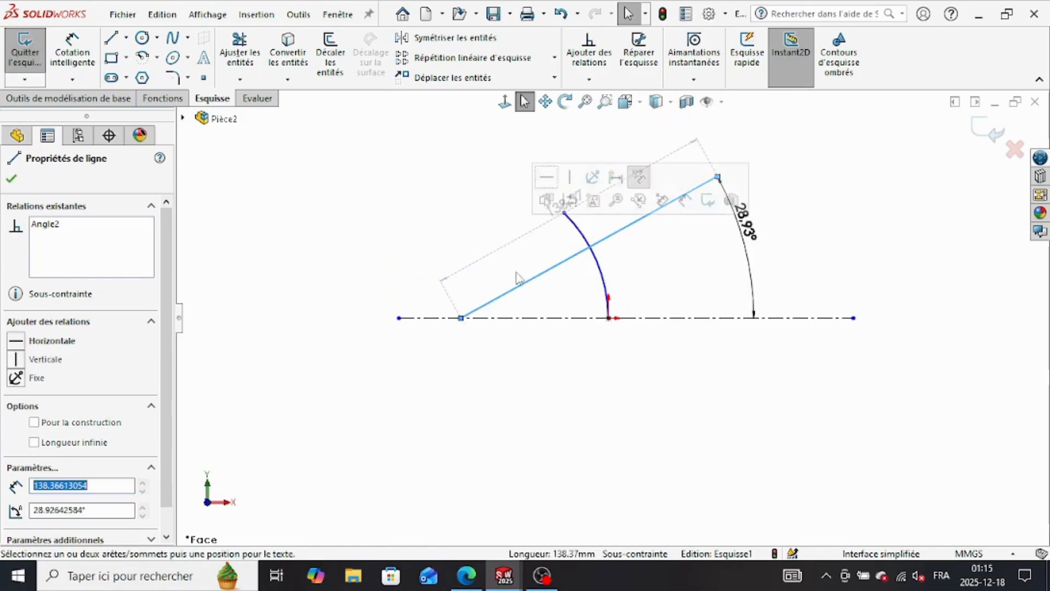
pyautogui.click(402, 238)
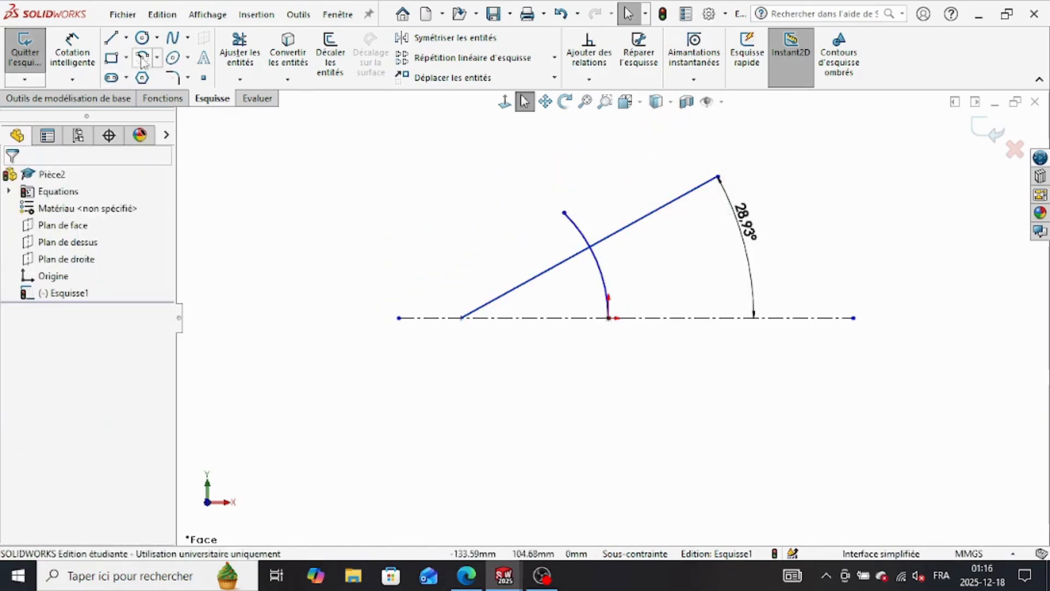
pyautogui.click(588, 55)
pyautogui.click(565, 213)
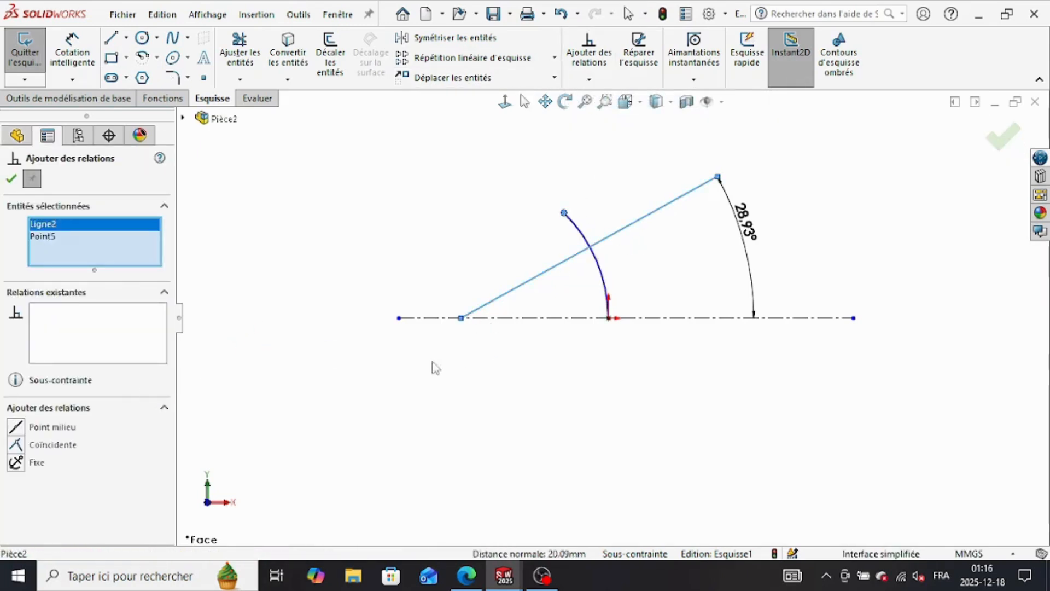
pyautogui.click(16, 444)
pyautogui.click(11, 178)
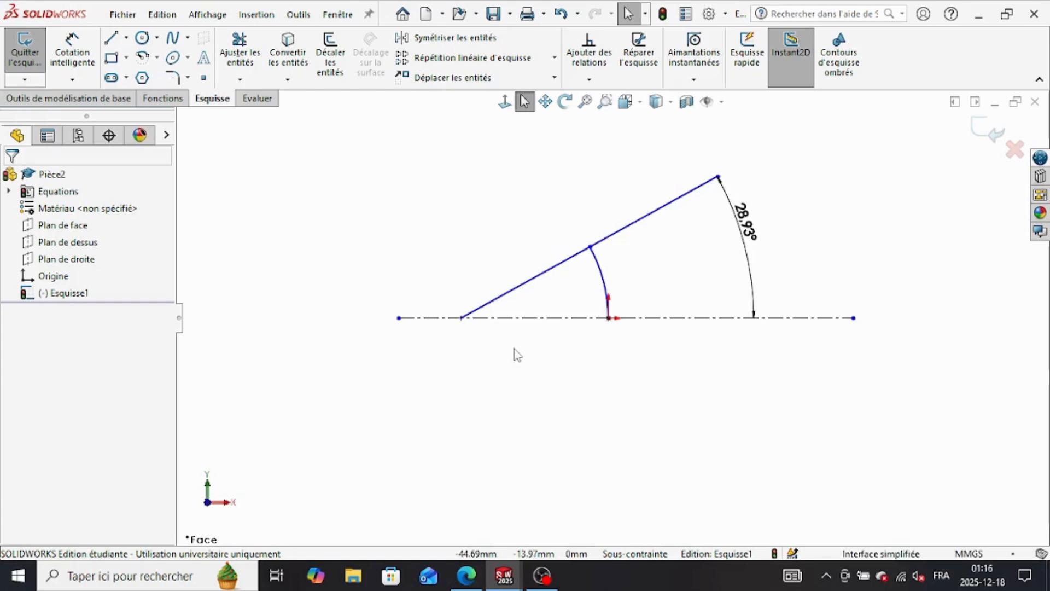
# Step: Dimension the arc's radius with the equation =78+("a"/2)+"b"
pyautogui.click(72, 52)
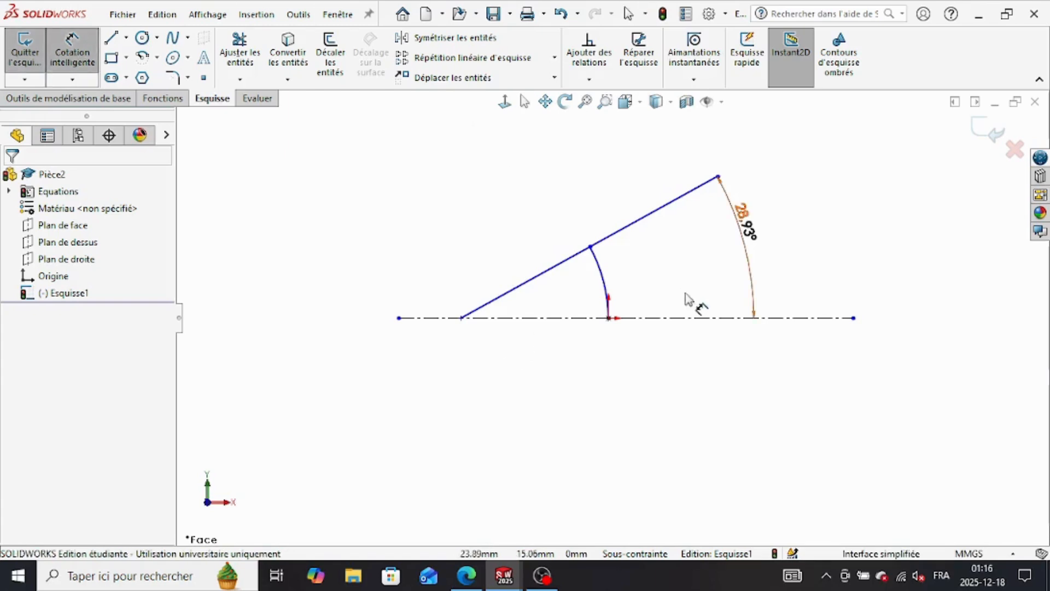
pyautogui.click(606, 281)
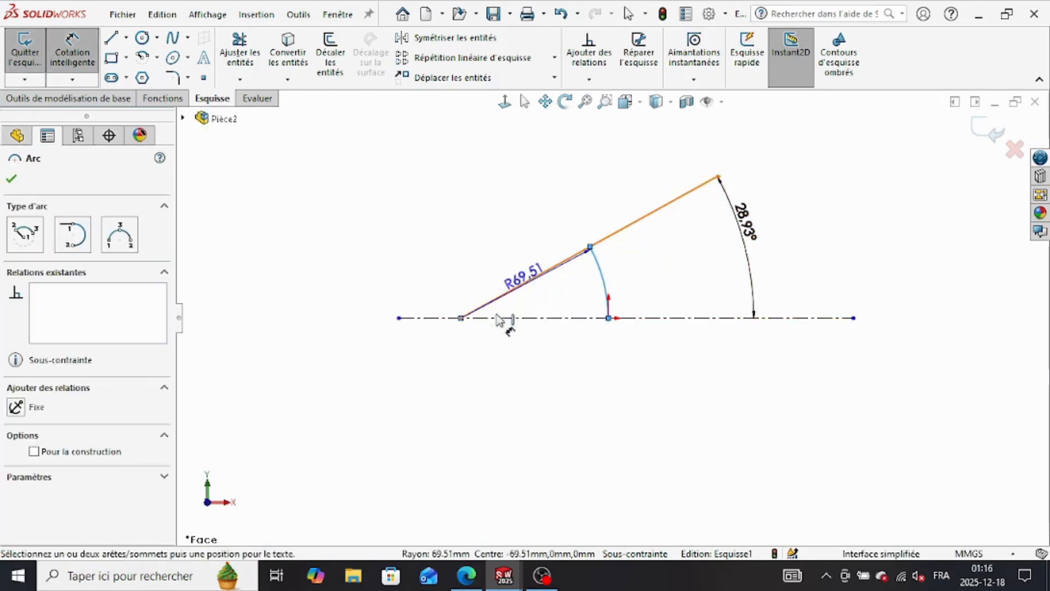
pyautogui.click(327, 366)
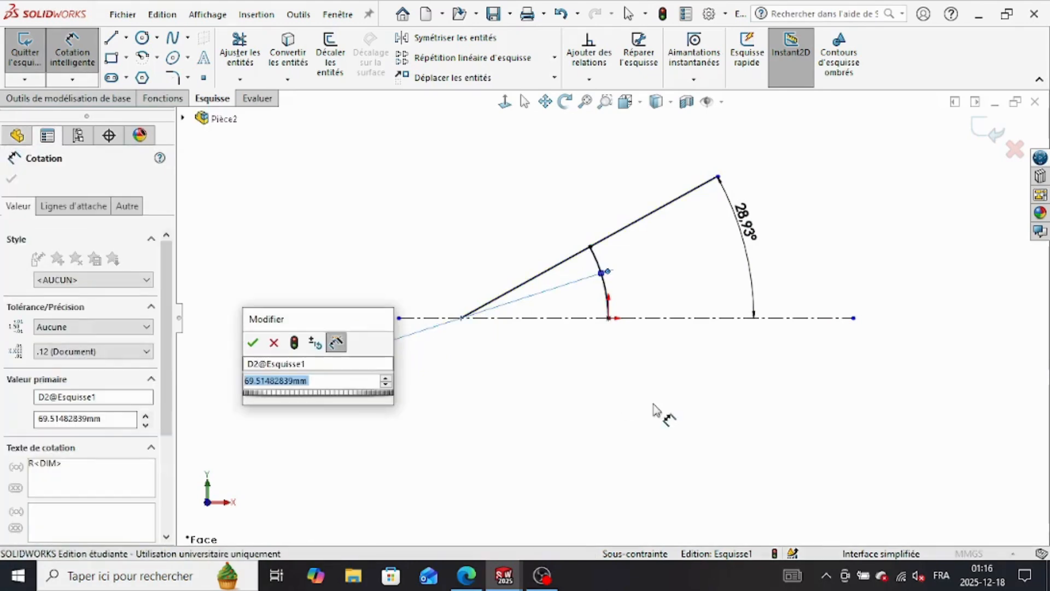
pyautogui.write('=78+')
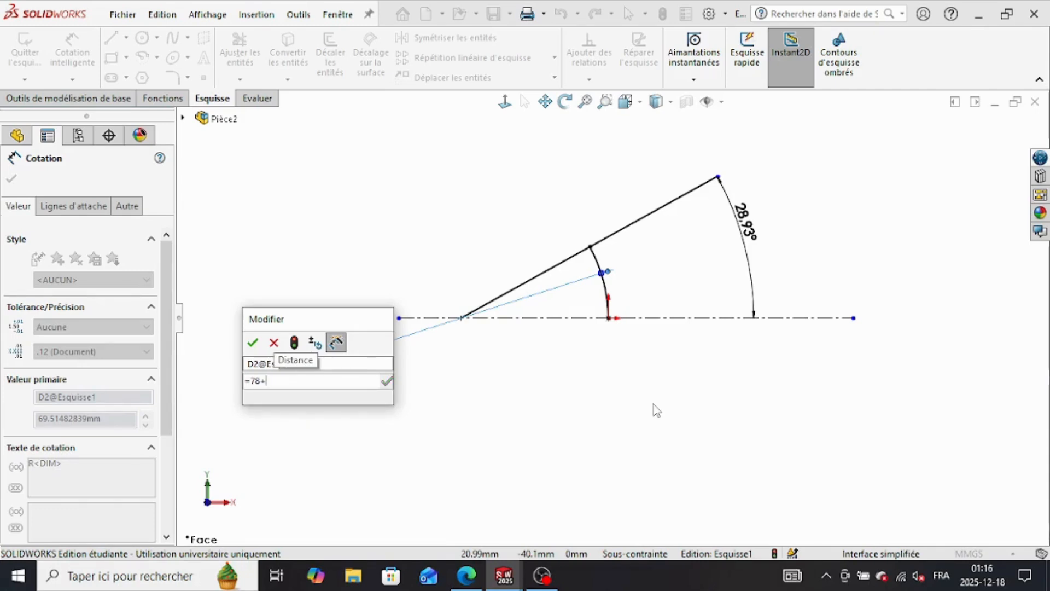
pyautogui.write('b')
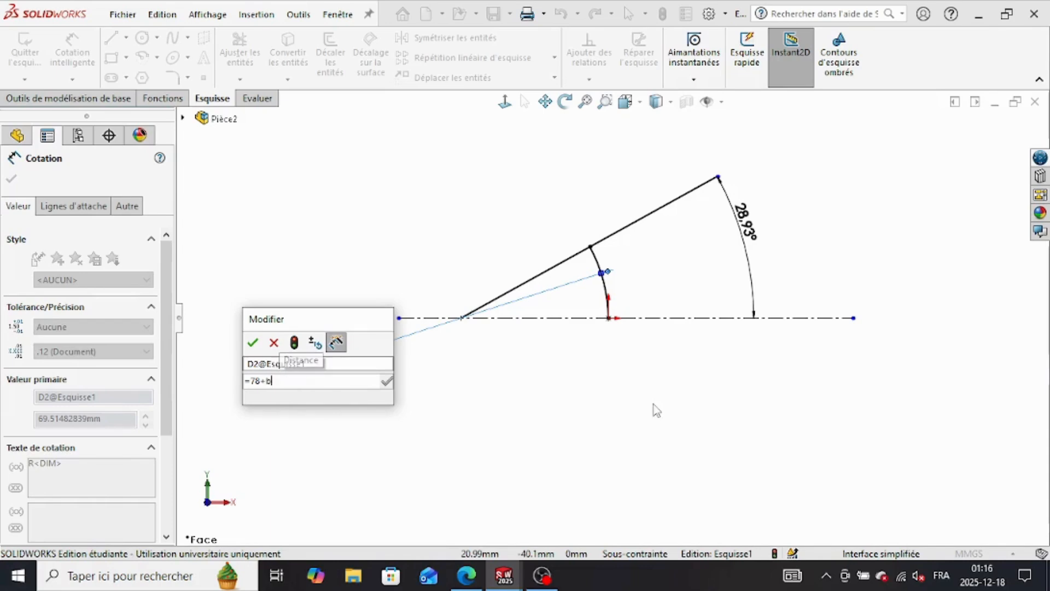
pyautogui.write('(a')
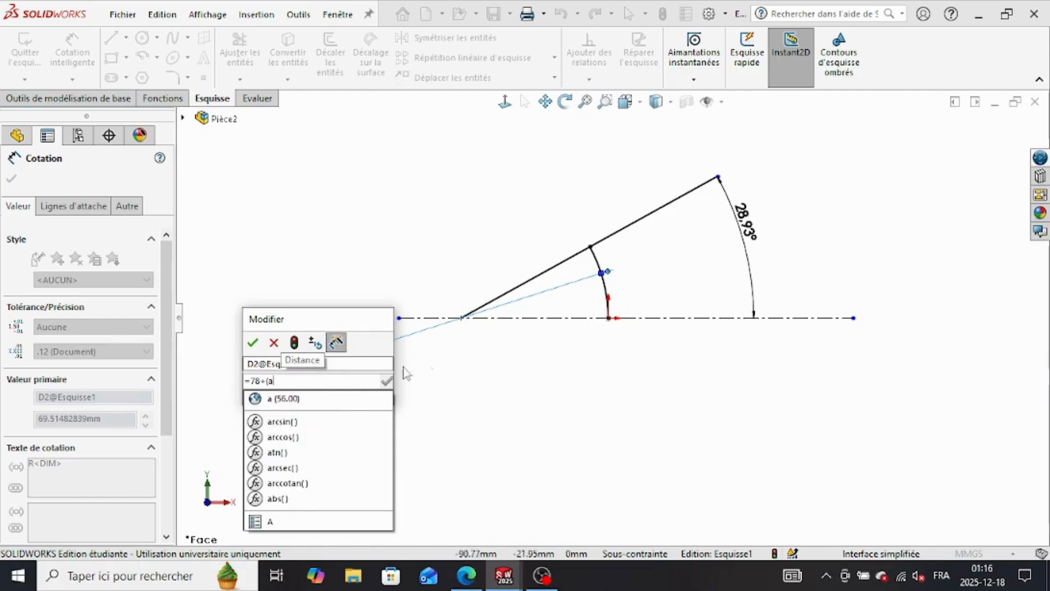
pyautogui.click(307, 400)
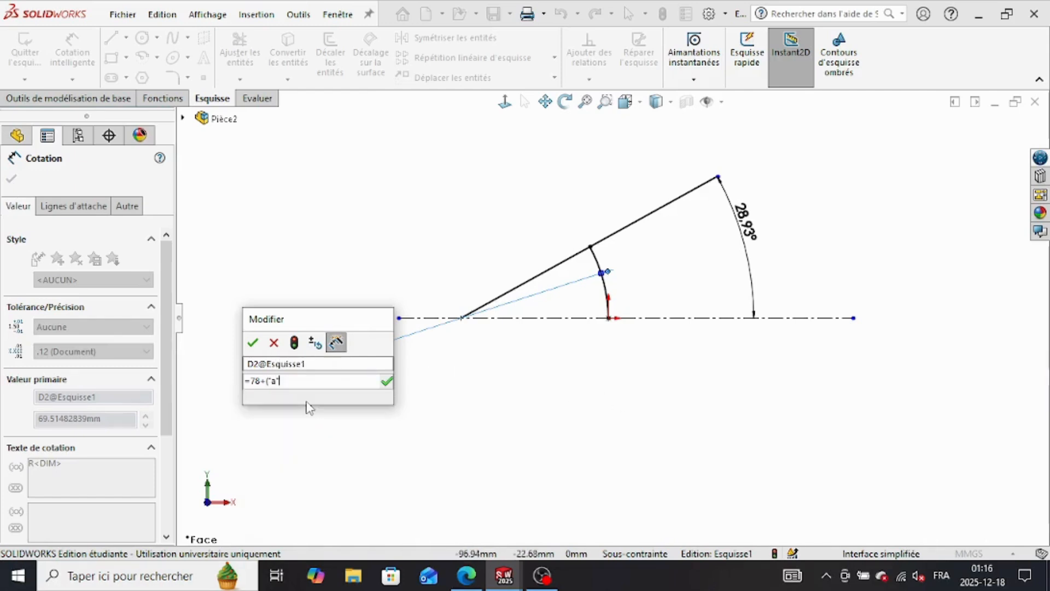
pyautogui.write('/2)+')
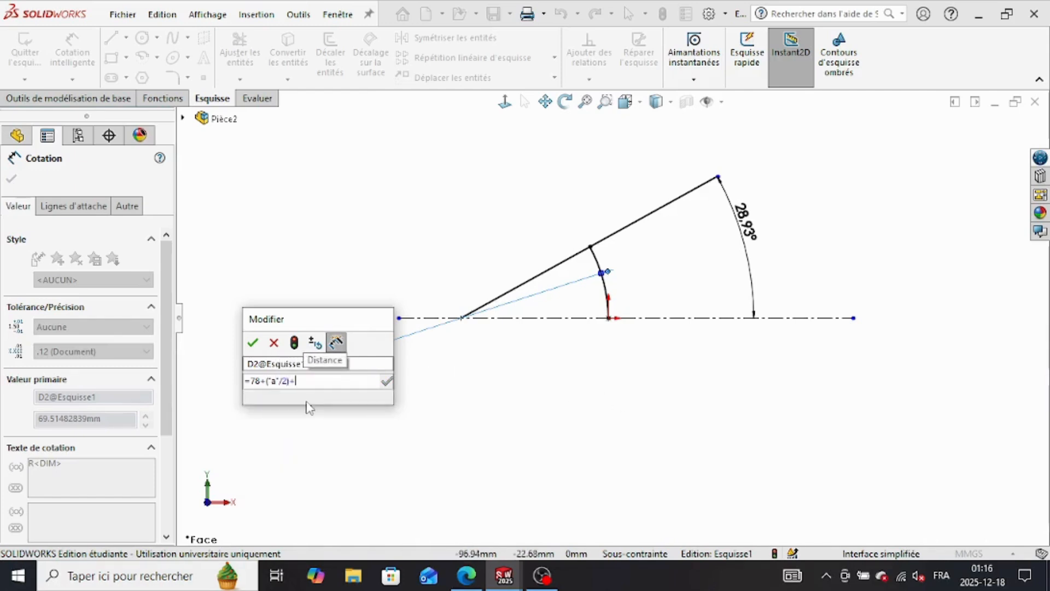
pyautogui.write('b')
pyautogui.write('b')
pyautogui.write('"')
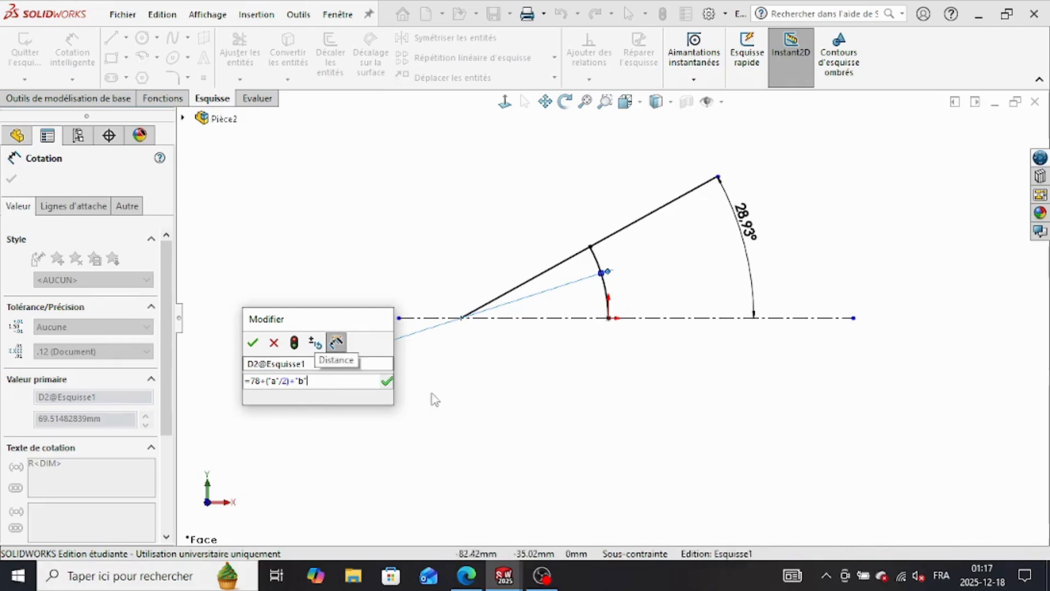
pyautogui.press('Return')
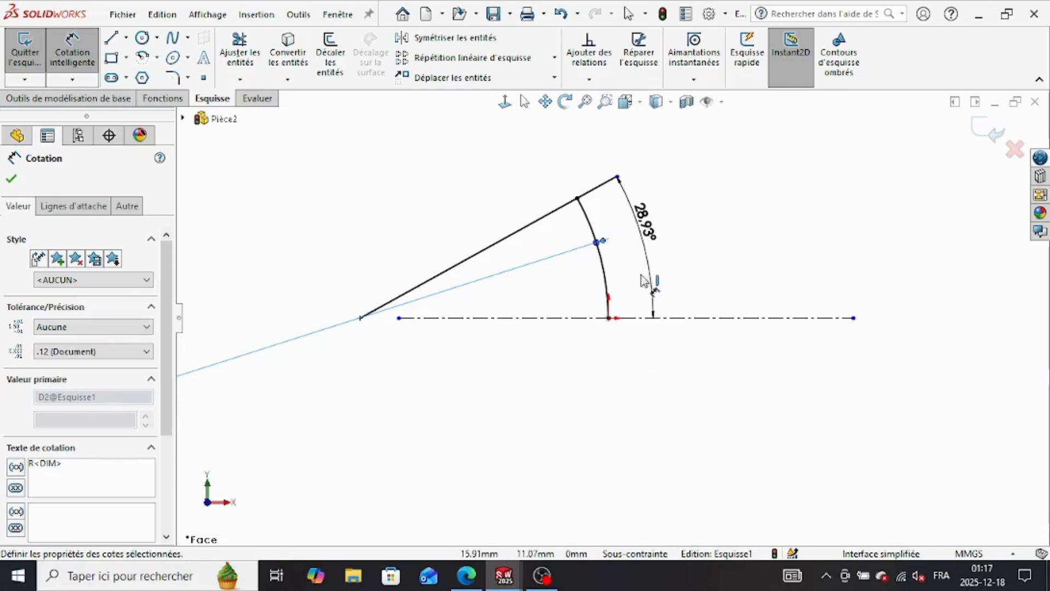
pyautogui.click(163, 98)
pyautogui.click(189, 37)
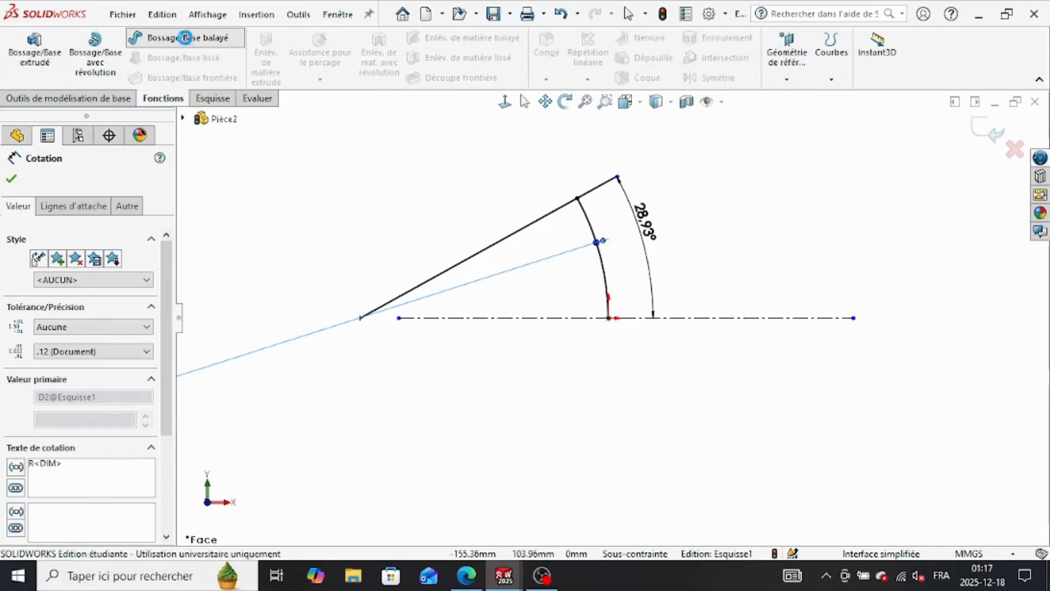
pyautogui.click(629, 289)
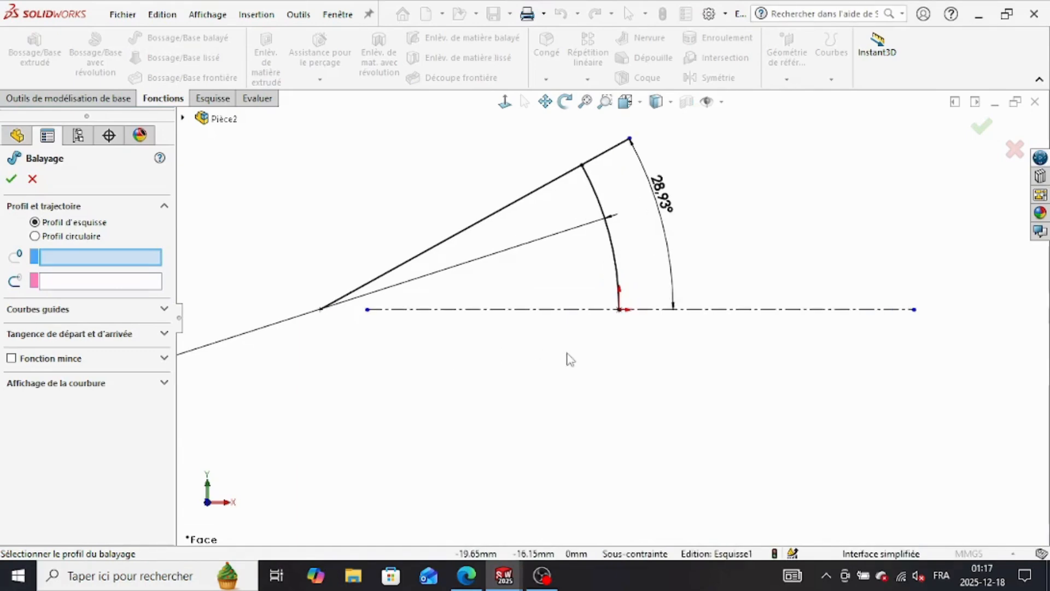
pyautogui.scroll(-3, 565, 358)
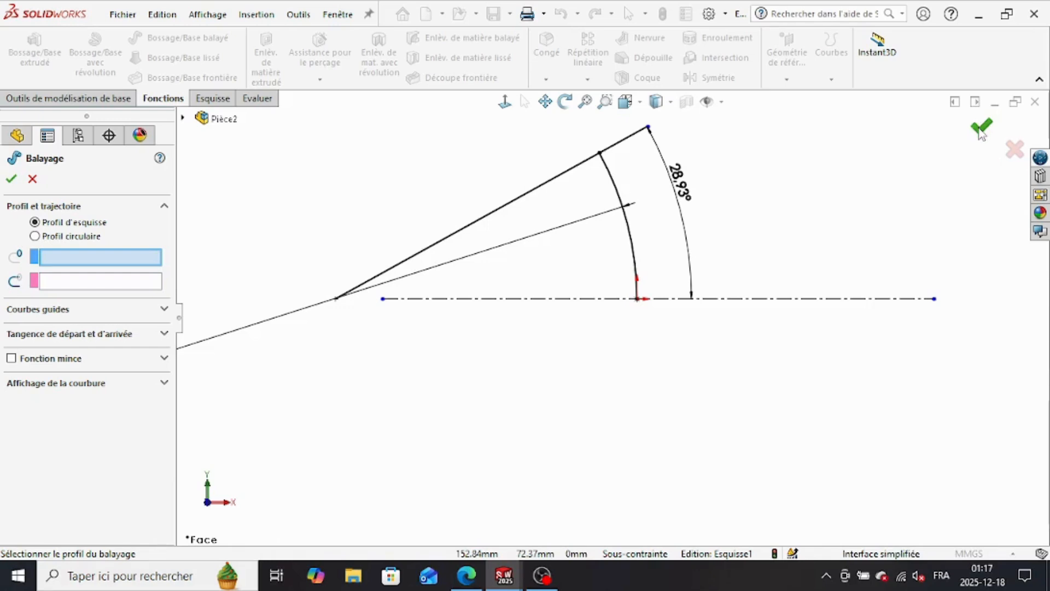
pyautogui.click(35, 236)
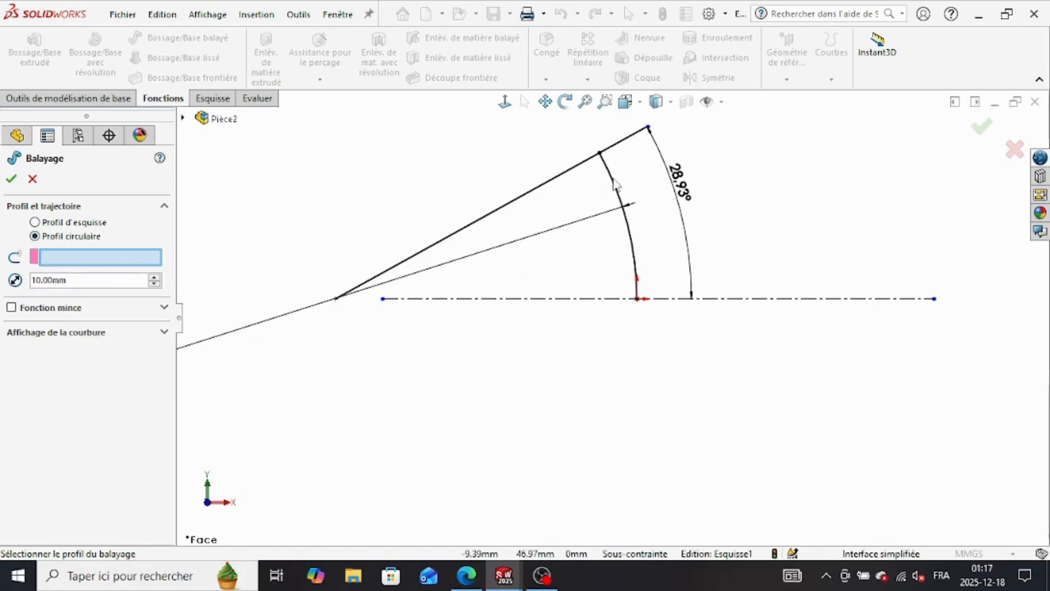
pyautogui.click(35, 222)
pyautogui.click(35, 236)
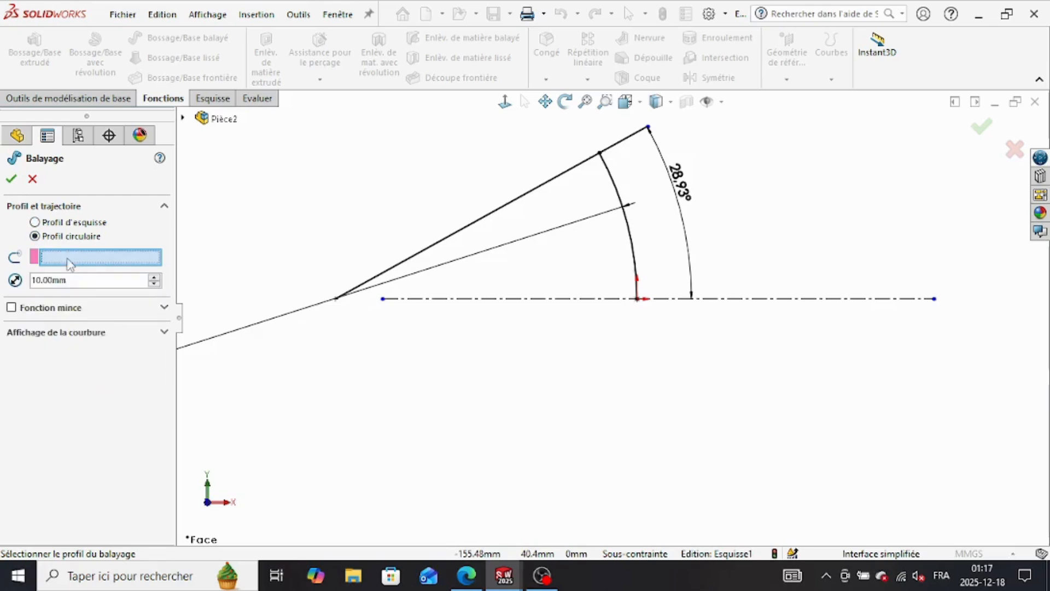
pyautogui.scroll(-2, 643, 260)
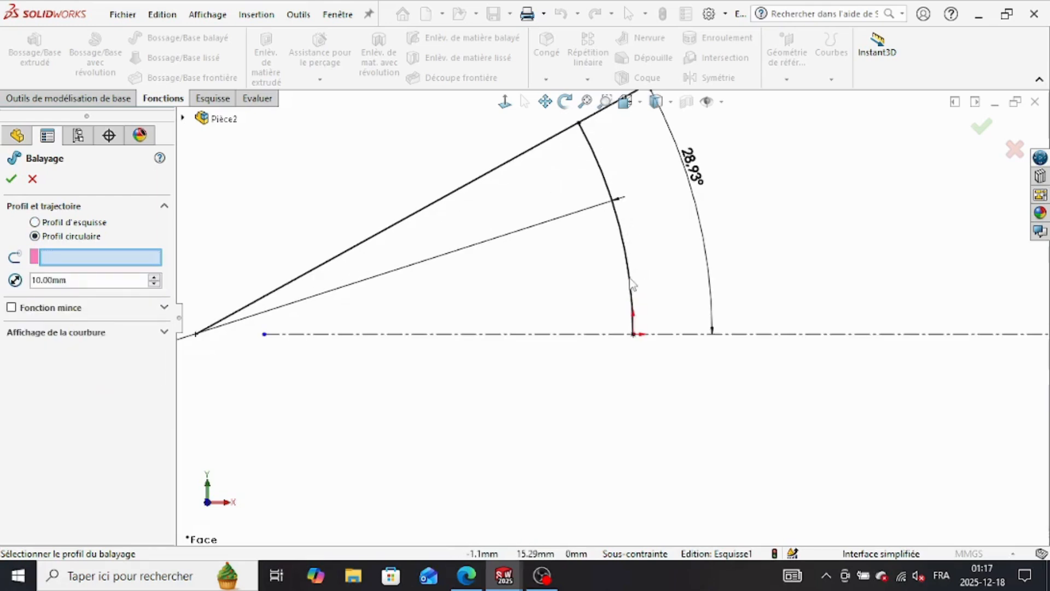
pyautogui.click(983, 128)
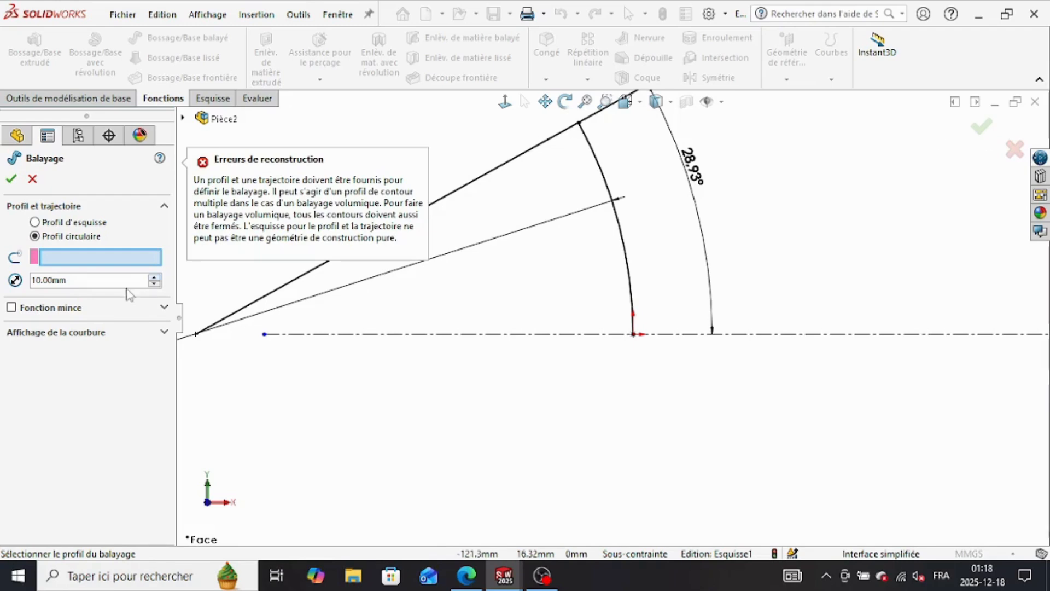
pyautogui.click(33, 179)
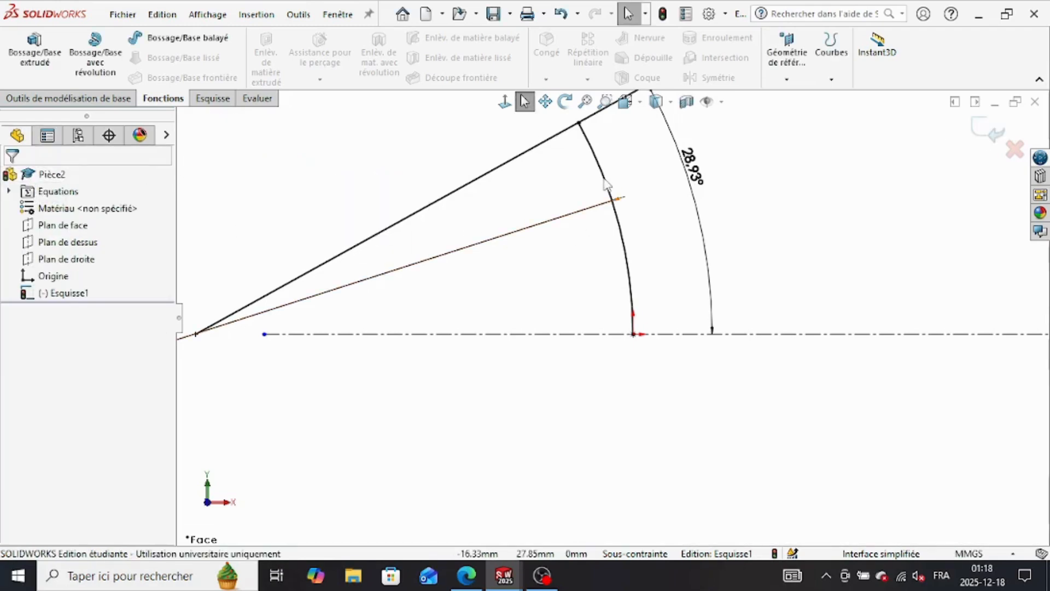
pyautogui.click(992, 131)
pyautogui.click(616, 286)
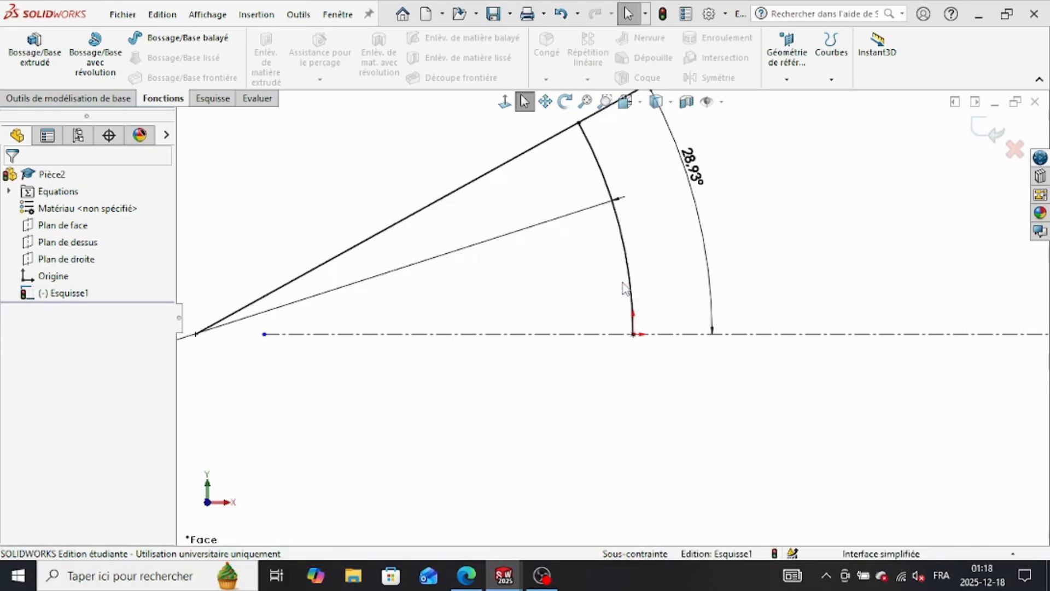
pyautogui.scroll(-2, 644, 384)
pyautogui.scroll(3, 628, 350)
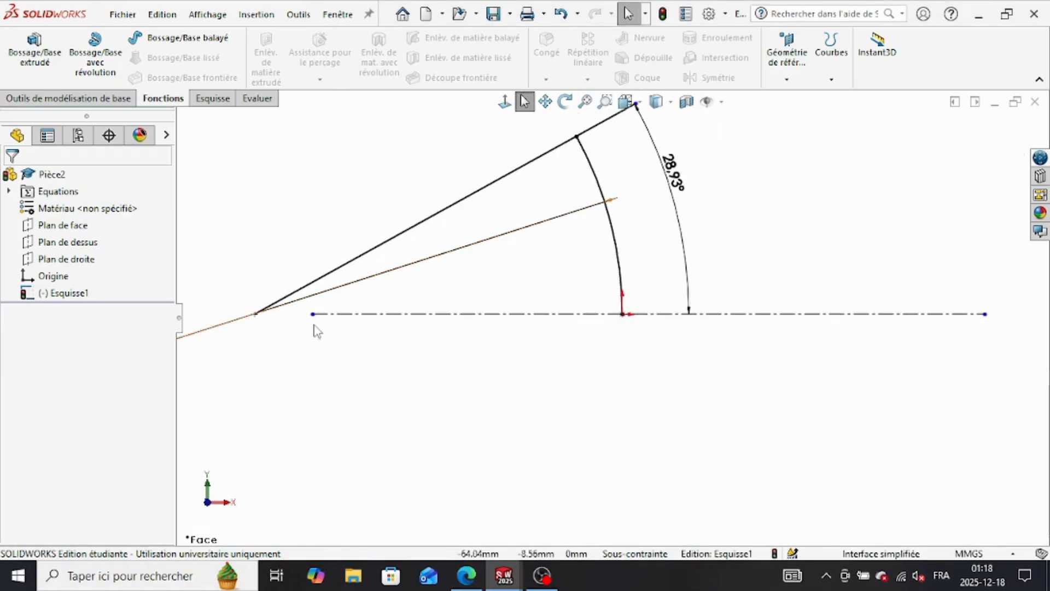
pyautogui.scroll(3, 311, 326)
pyautogui.scroll(-4, 383, 335)
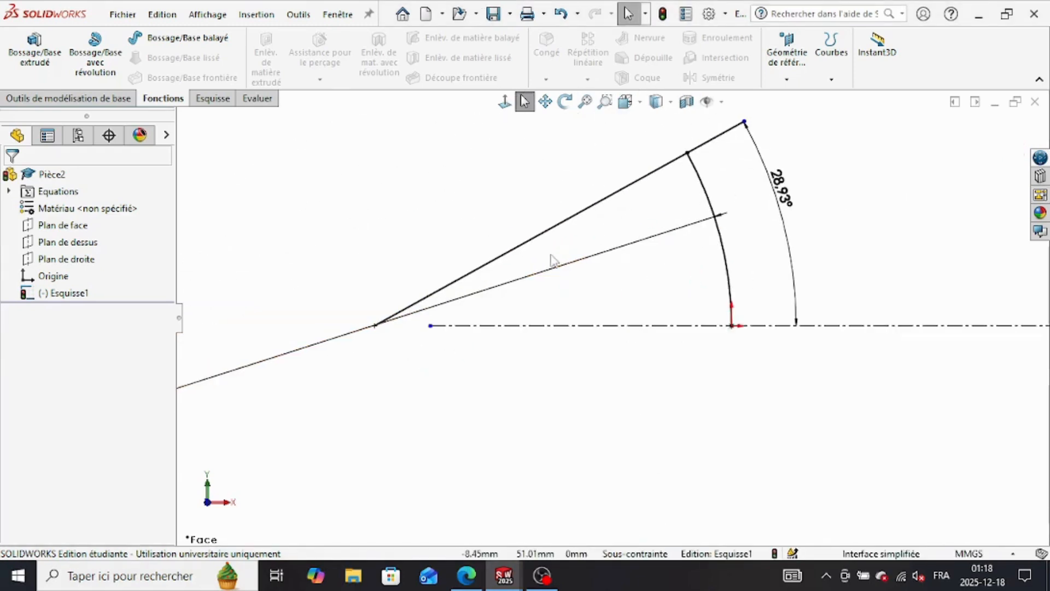
pyautogui.click(731, 287)
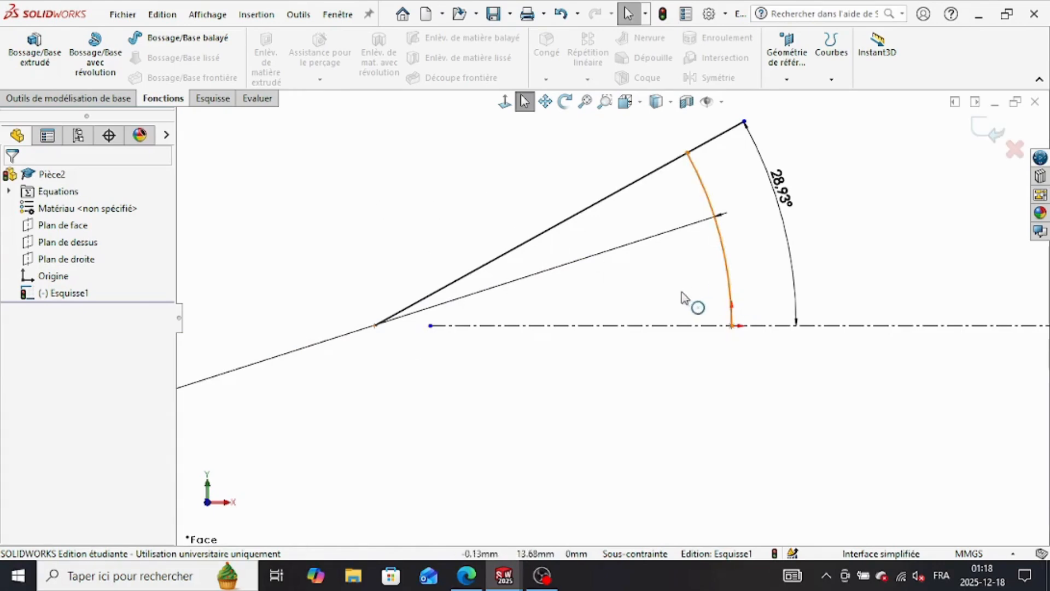
pyautogui.moveTo(376, 327); pyautogui.dragTo(432, 374)
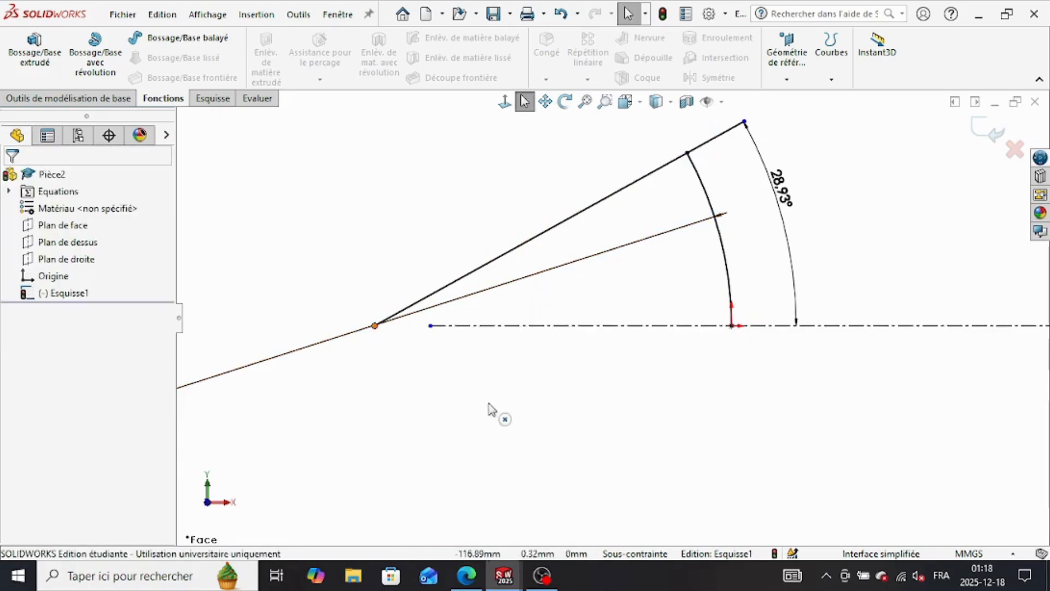
# Step: Trim off the end of the inclined line that extends past the arc
pyautogui.click(213, 99)
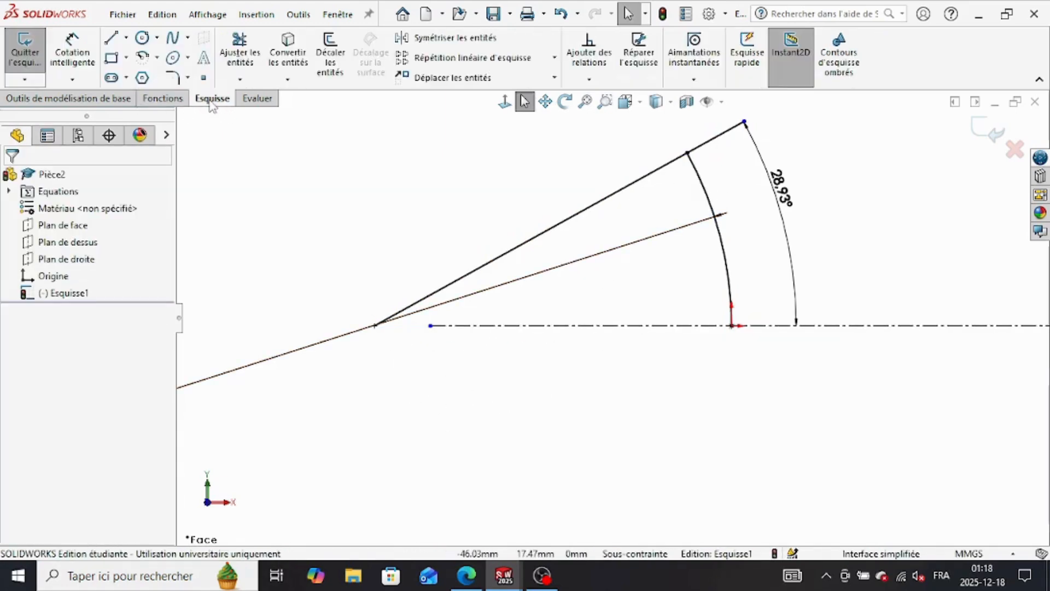
pyautogui.click(239, 53)
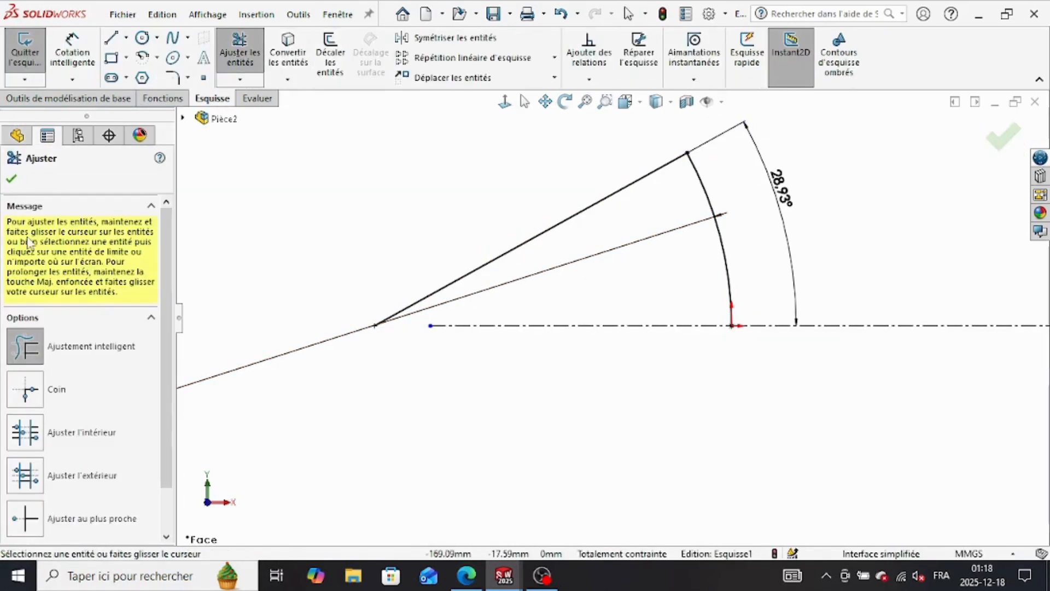
pyautogui.press('Escape')
pyautogui.click(164, 99)
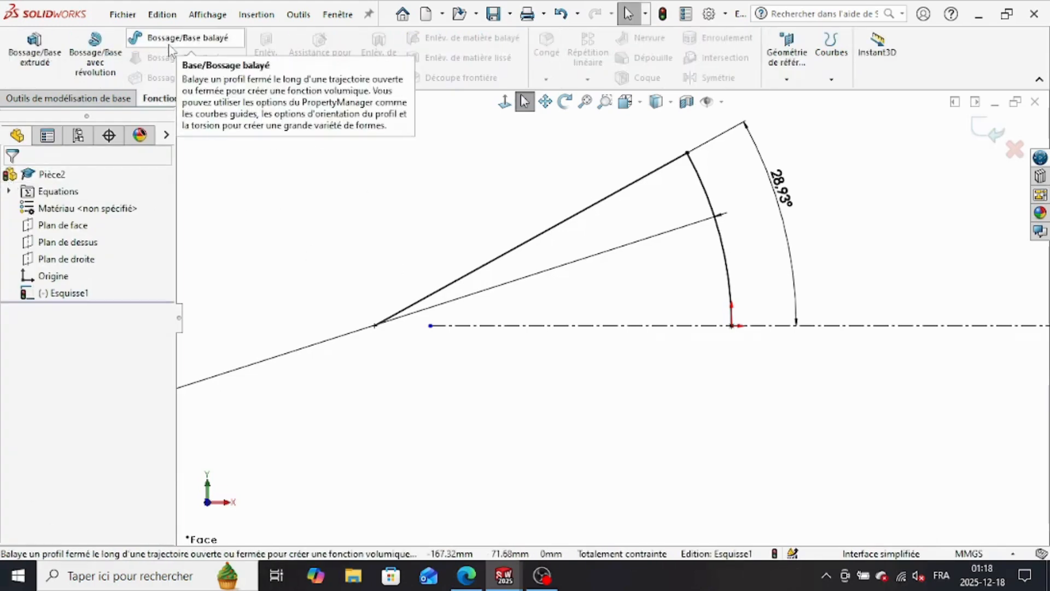
pyautogui.click(187, 38)
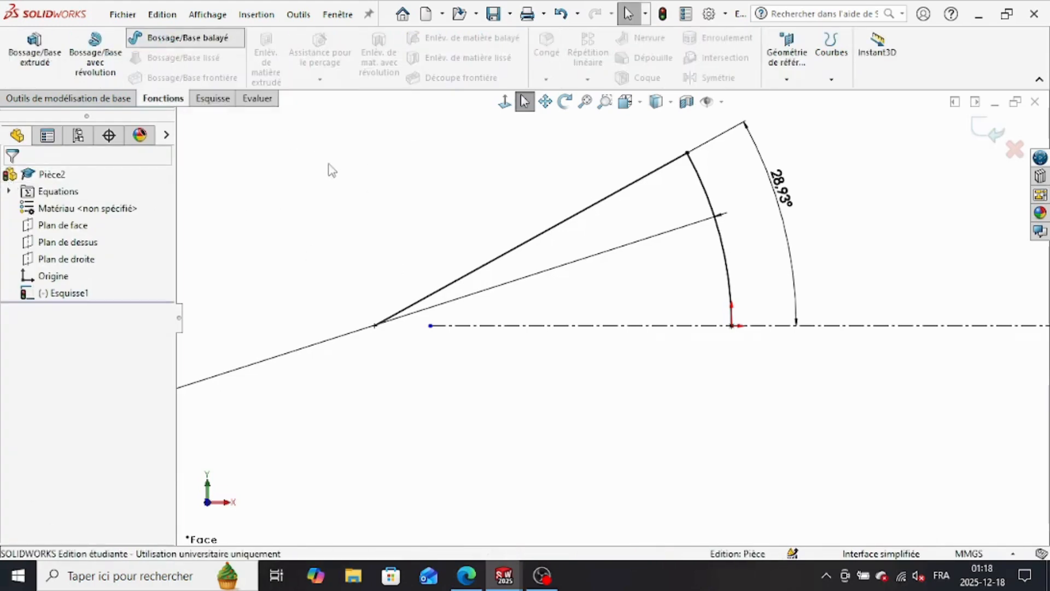
pyautogui.click(721, 230)
pyautogui.click(39, 237)
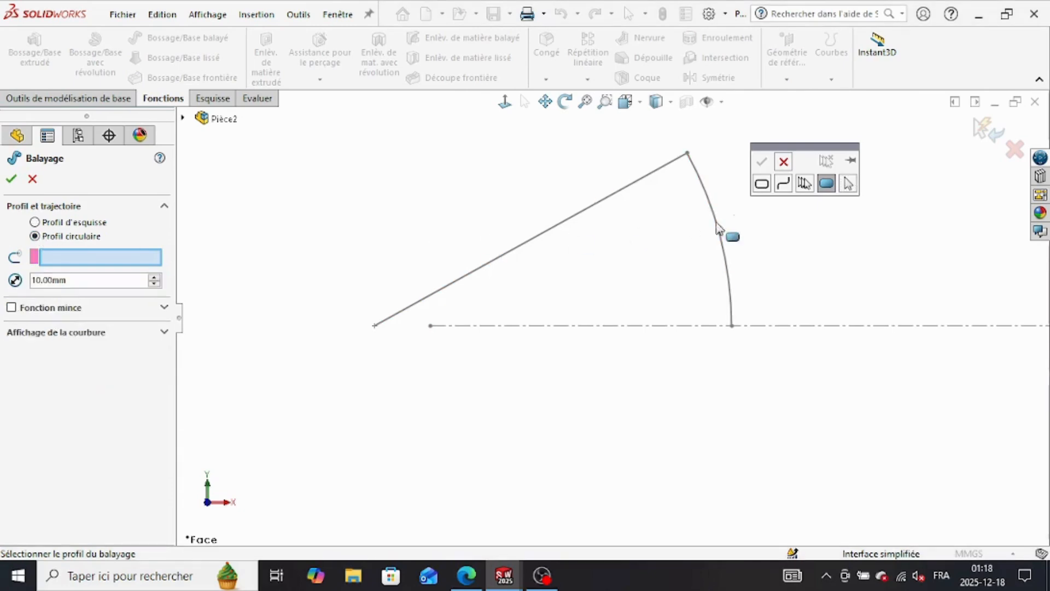
pyautogui.click(784, 162)
pyautogui.click(714, 222)
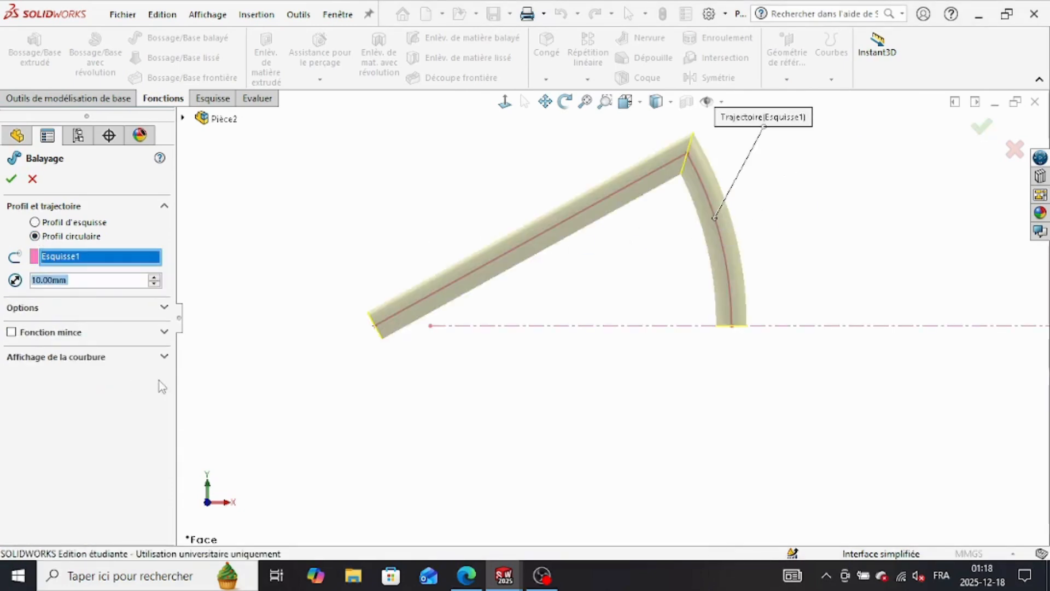
pyautogui.click(31, 179)
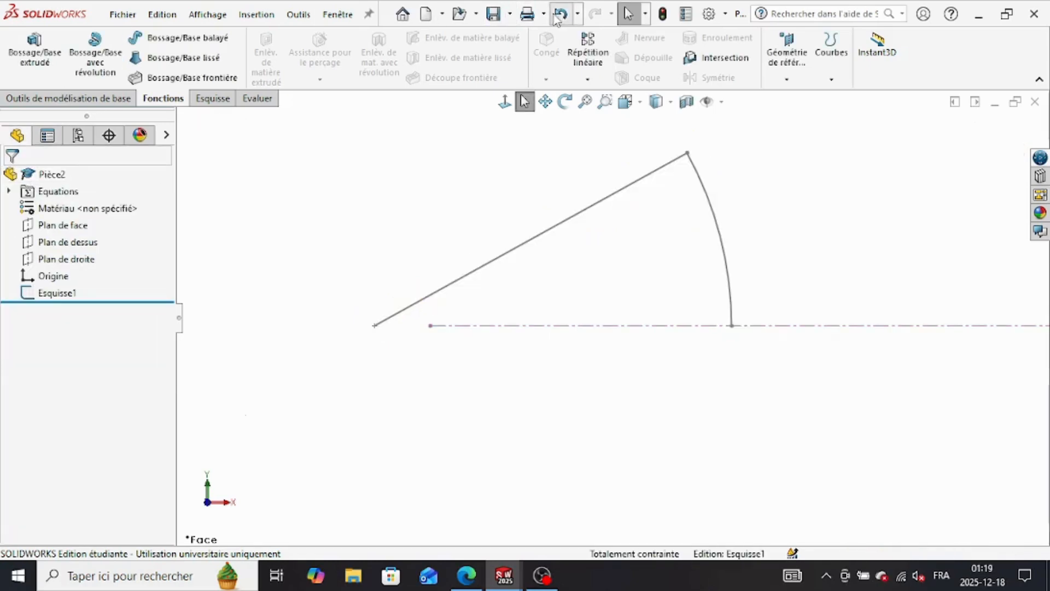
# Step: Undo back into the sketch and trim away the inclined line, keeping the arc and the centerline
pyautogui.click(240, 52)
pyautogui.moveTo(434, 241); pyautogui.dragTo(487, 317)
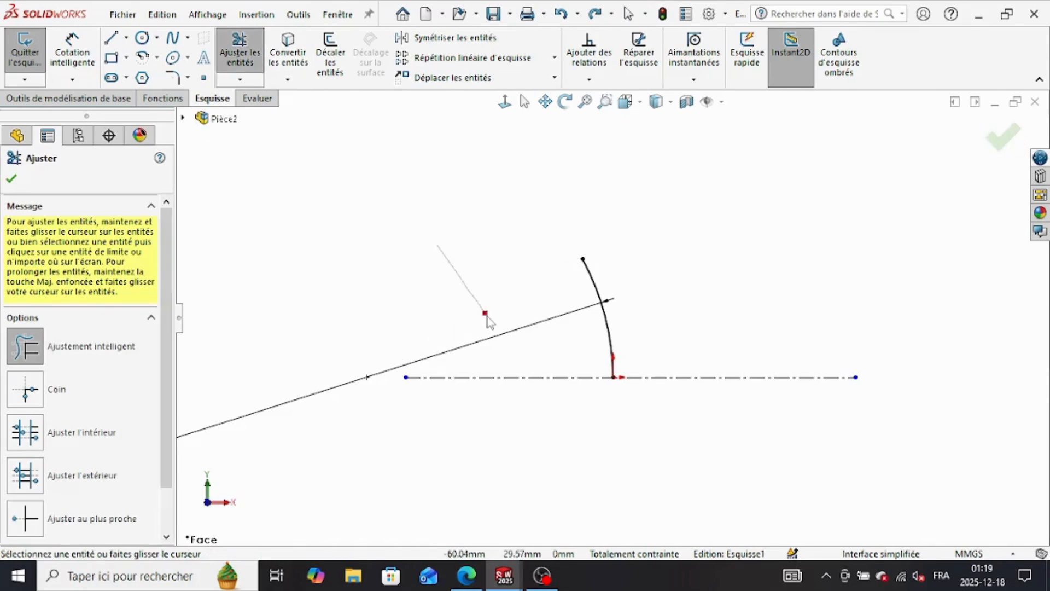
pyautogui.click(11, 180)
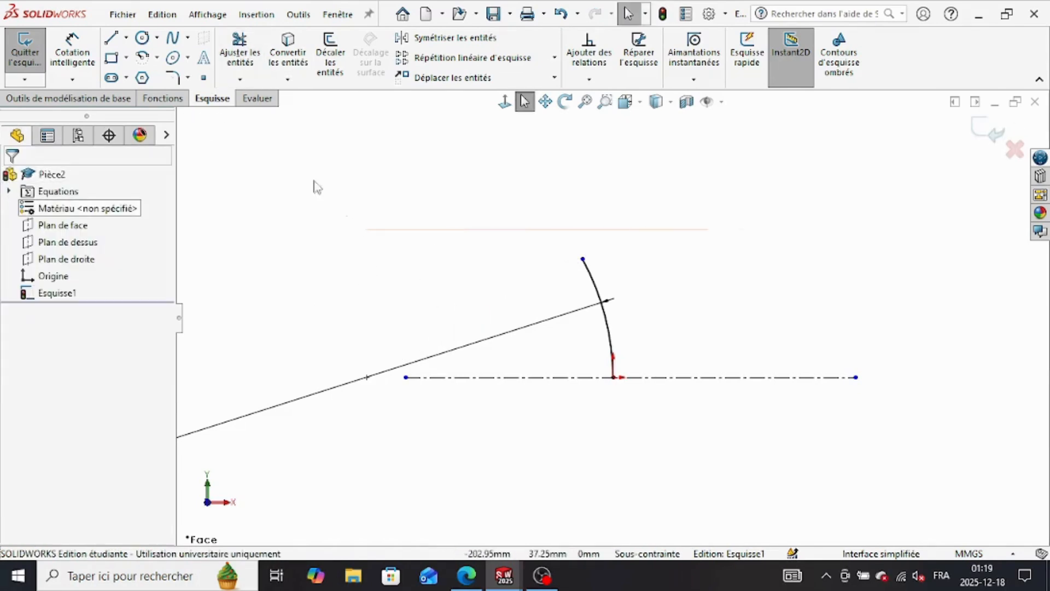
pyautogui.click(169, 100)
pyautogui.click(188, 38)
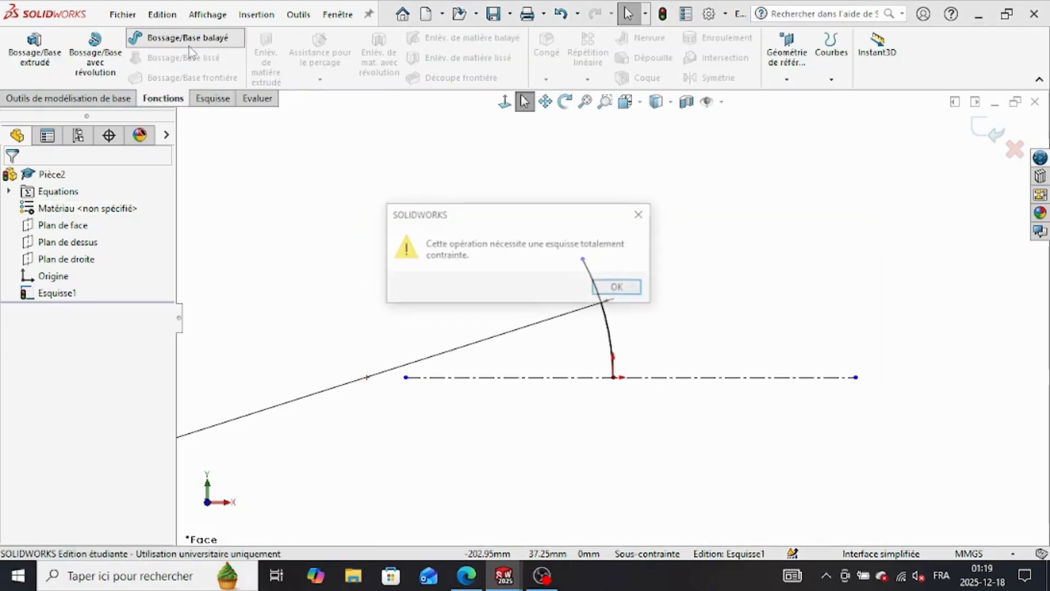
pyautogui.click(616, 286)
pyautogui.scroll(-2, 516, 410)
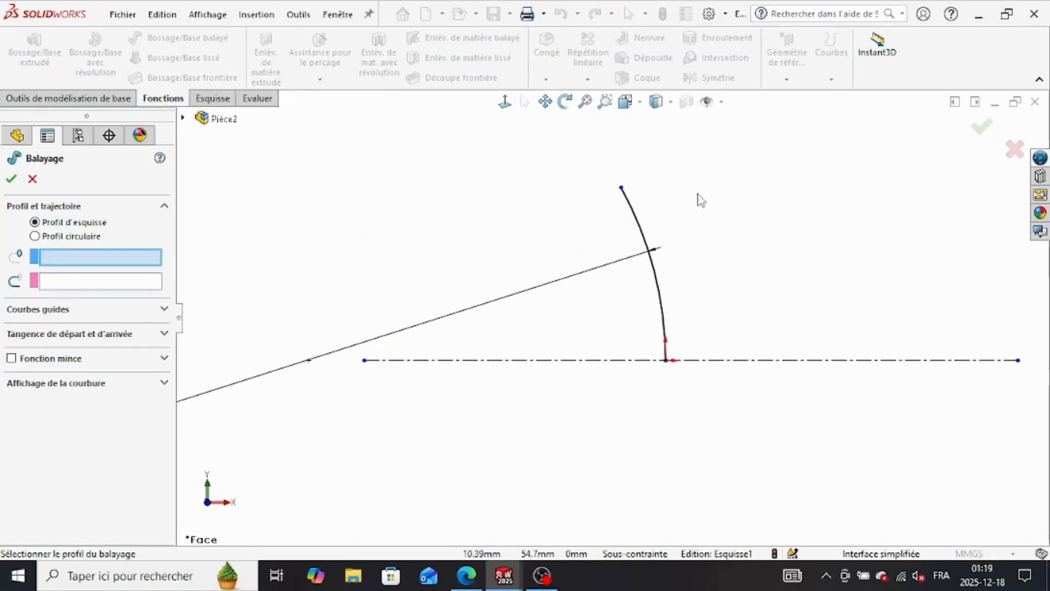
pyautogui.click(212, 98)
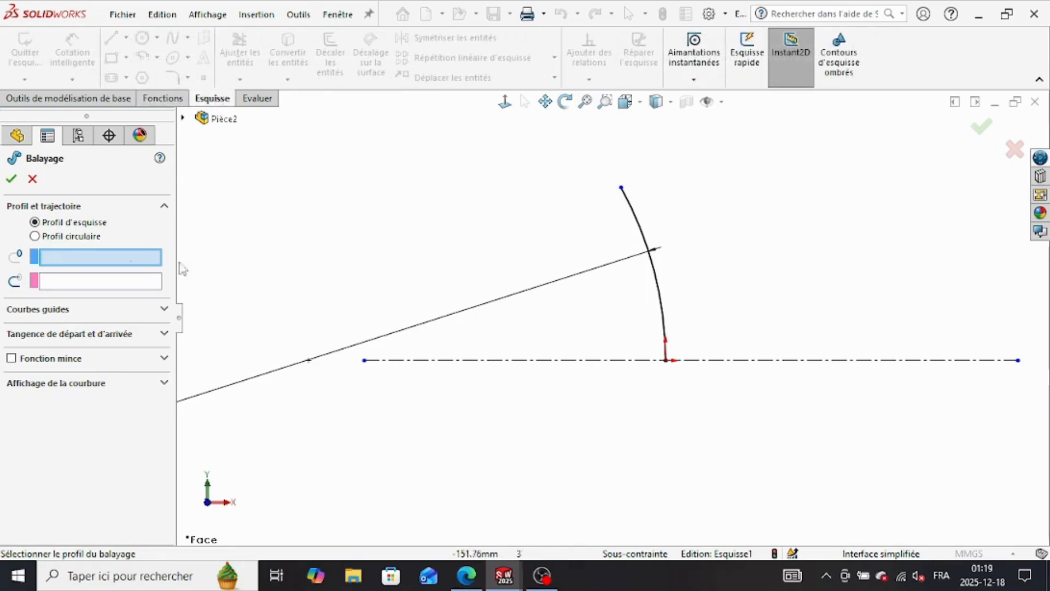
pyautogui.click(32, 179)
# Step: Dimension the horizontal distance between the arc's two endpoints with the equation ="a"/2
pyautogui.click(66, 56)
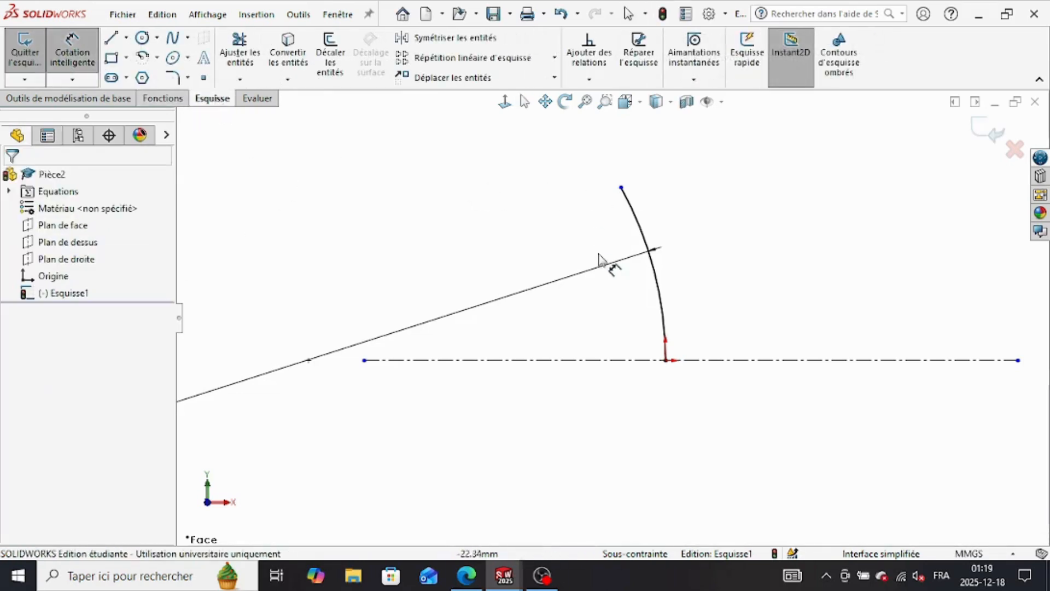
pyautogui.click(666, 361)
pyautogui.click(621, 188)
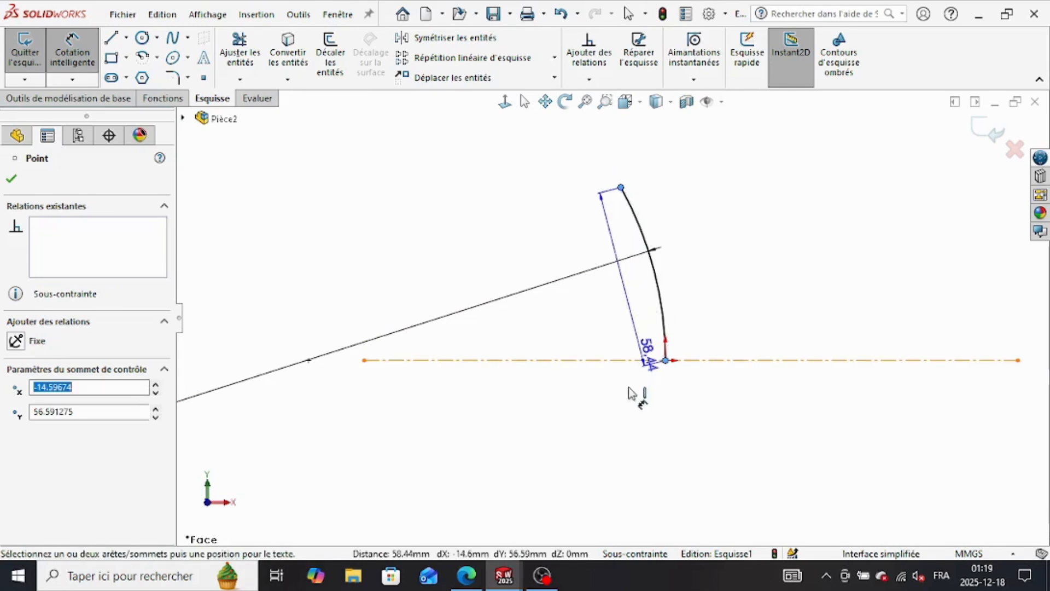
pyautogui.click(648, 418)
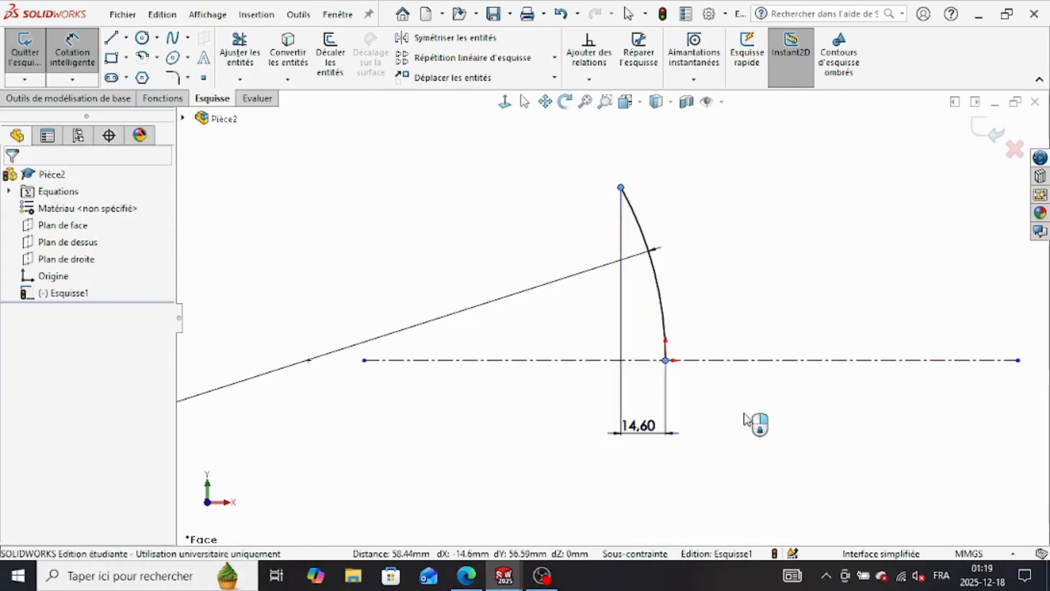
pyautogui.write('=')
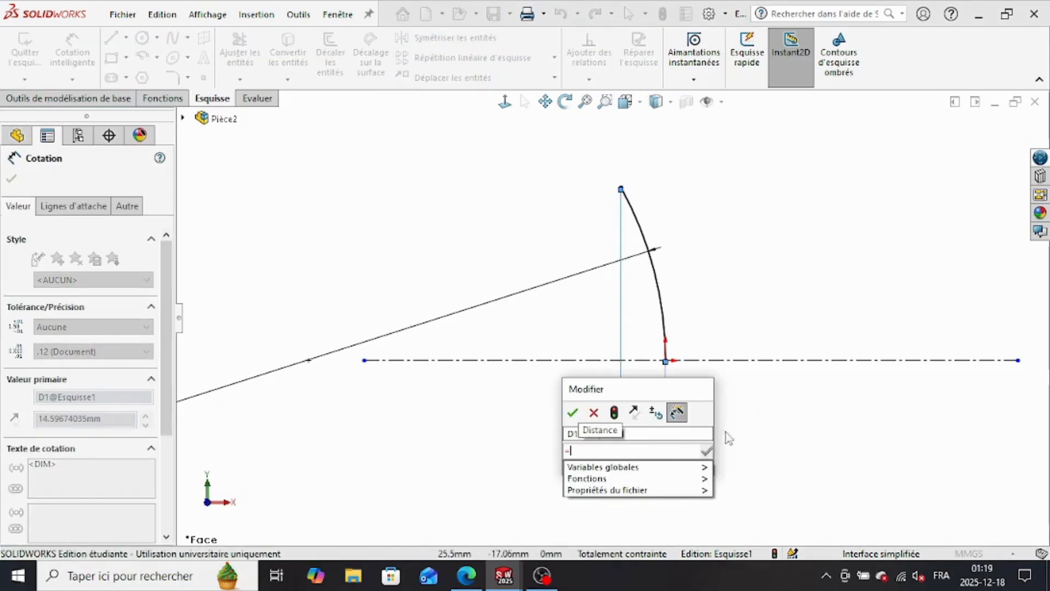
pyautogui.click(733, 469)
pyautogui.write('/2')
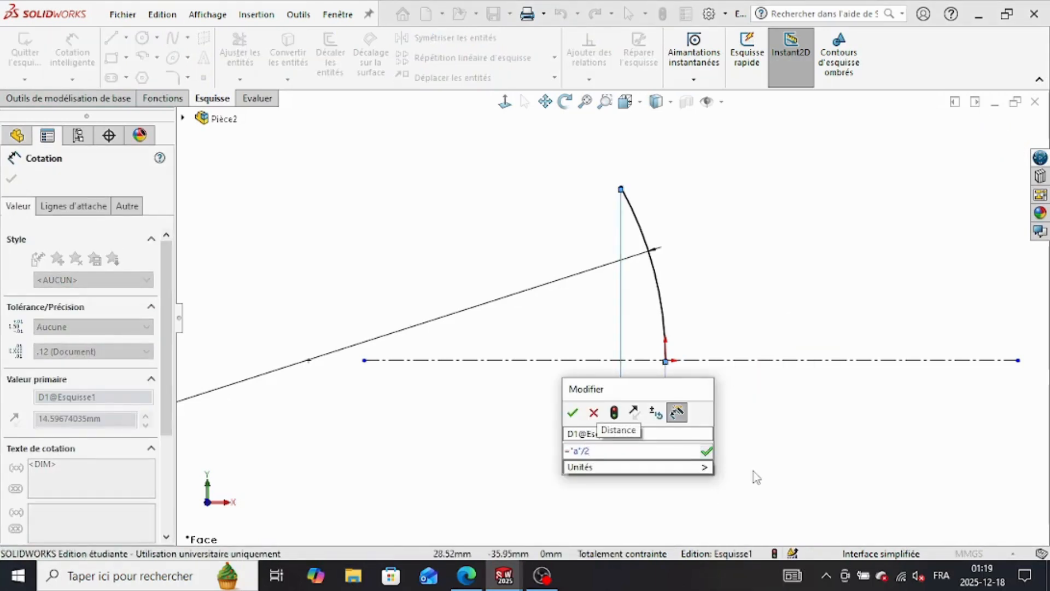
pyautogui.press('Return')
pyautogui.click(573, 413)
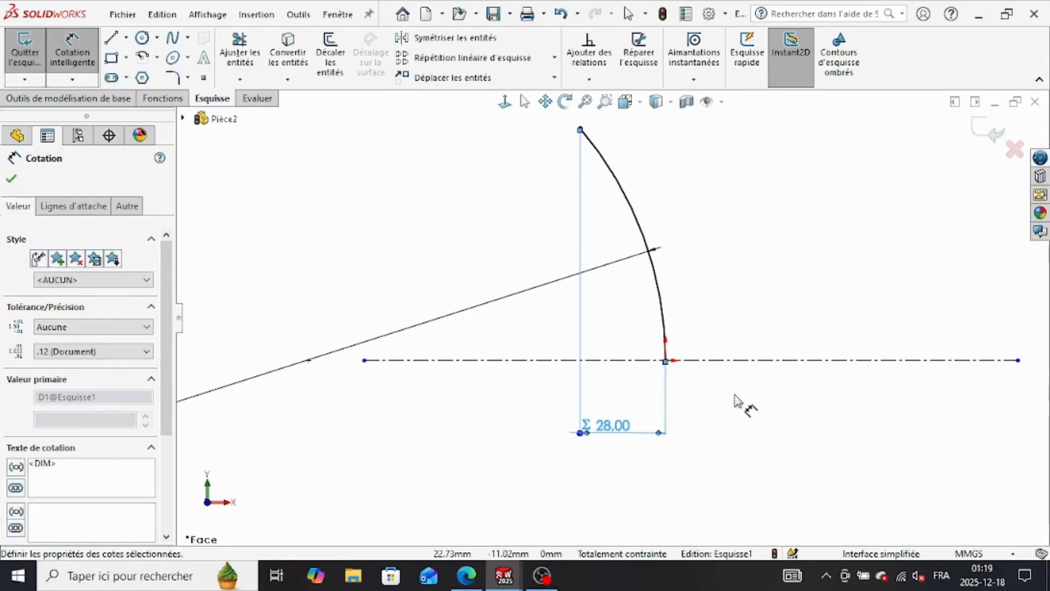
# Step: Start a swept boss with a circular profile, using the arc sketch as the path
pyautogui.click(153, 100)
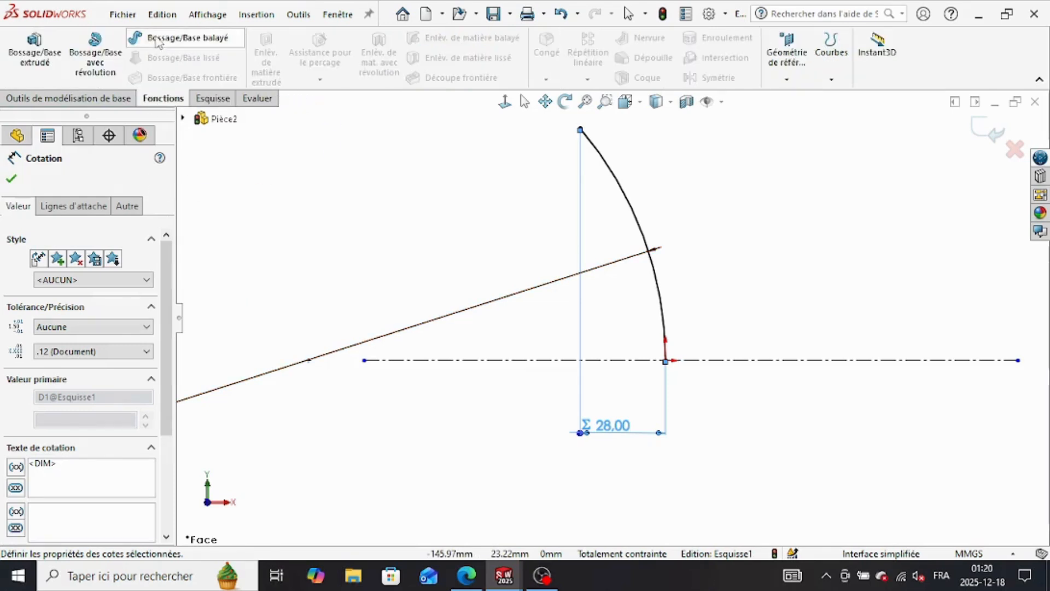
pyautogui.click(180, 37)
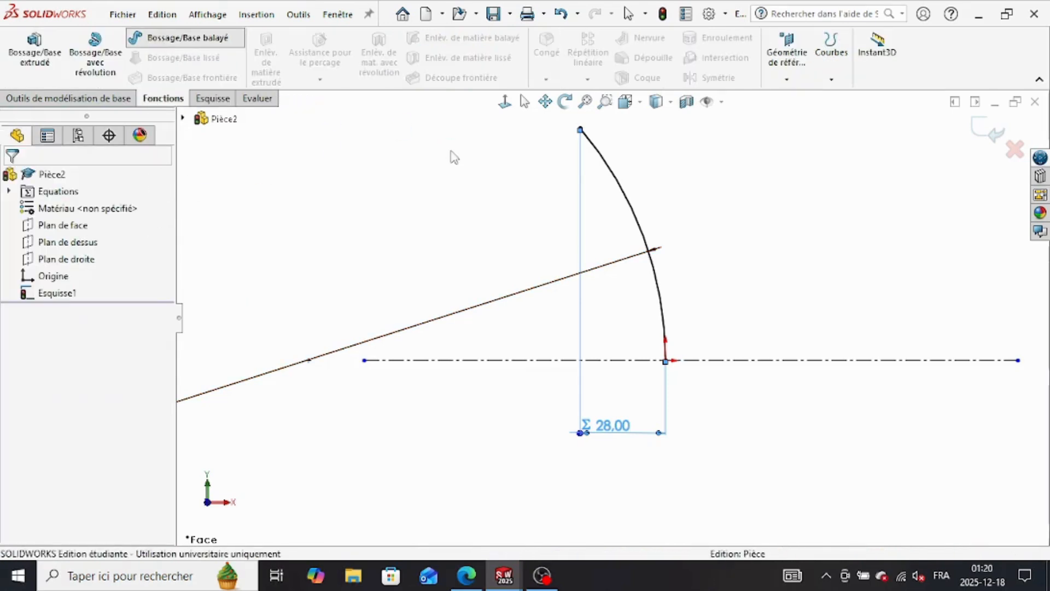
pyautogui.click(651, 255)
pyautogui.click(34, 236)
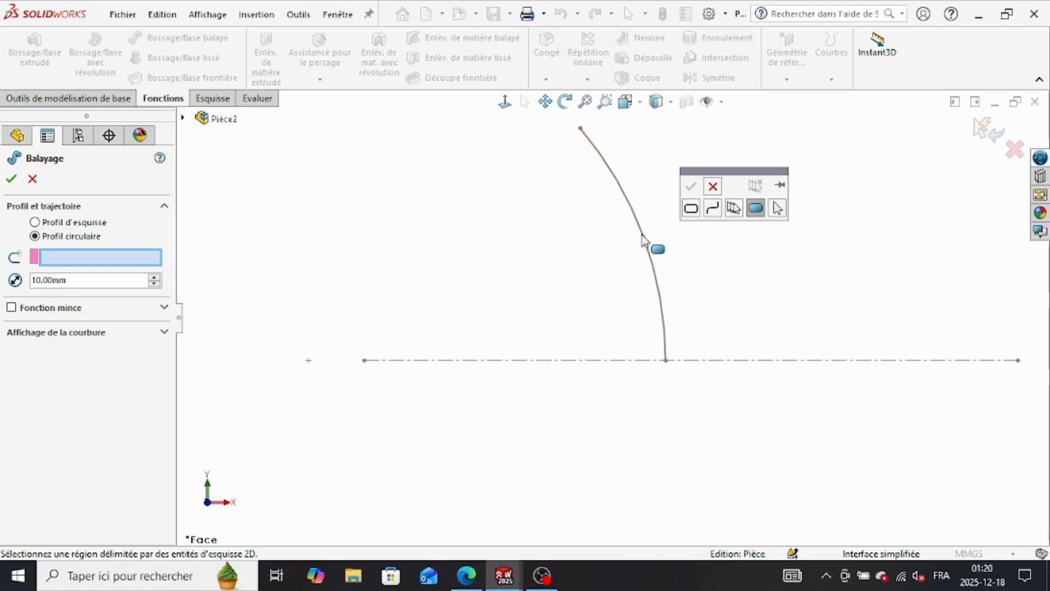
pyautogui.click(713, 187)
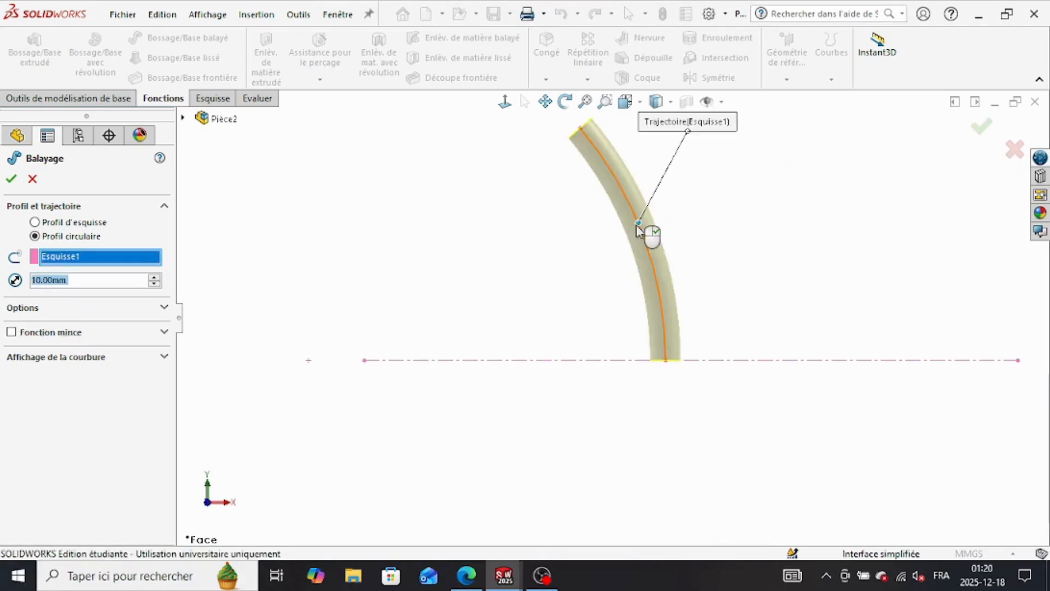
pyautogui.click(648, 235)
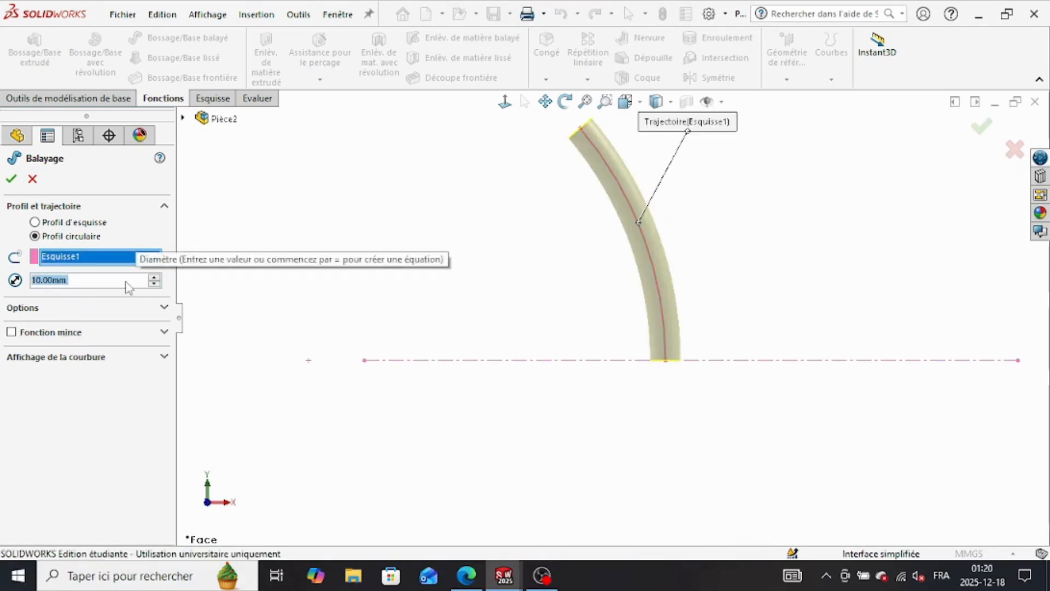
# Step: Enable a one-direction thin feature on the sweep and reverse its wall direction
pyautogui.click(164, 307)
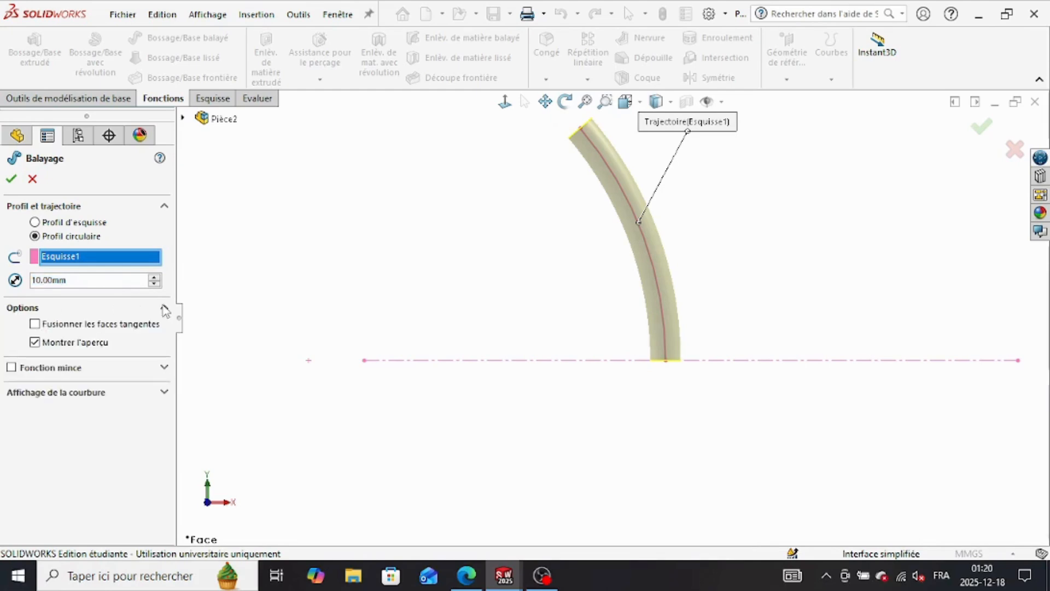
pyautogui.click(163, 367)
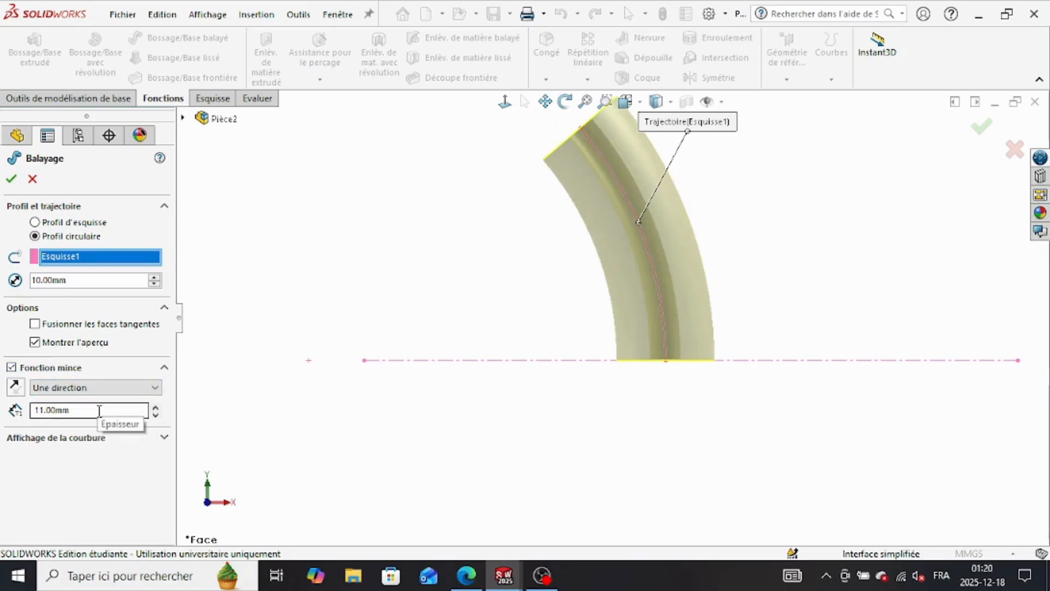
pyautogui.click(16, 387)
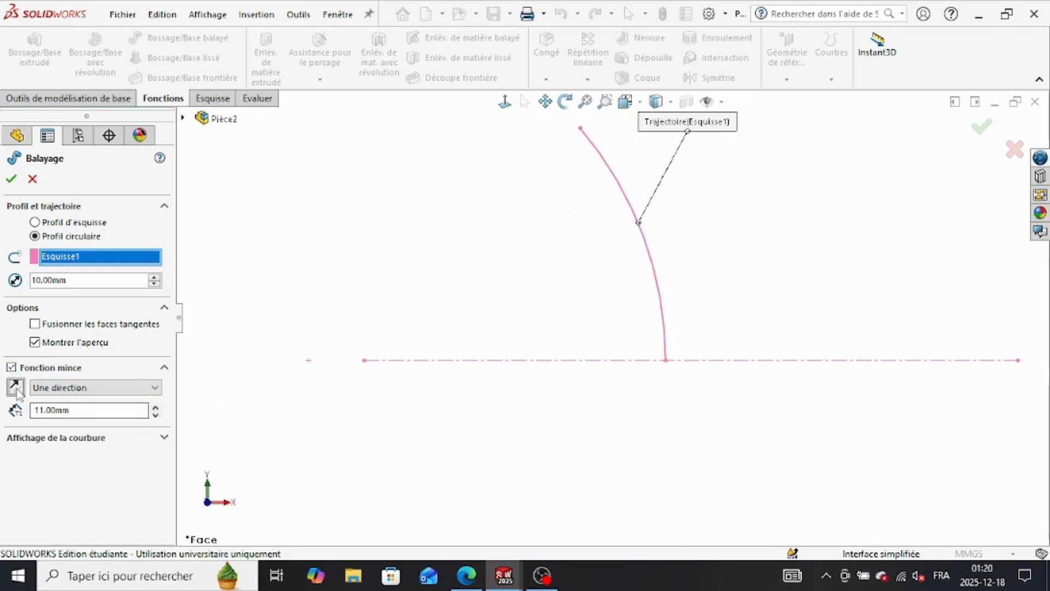
pyautogui.click(138, 409)
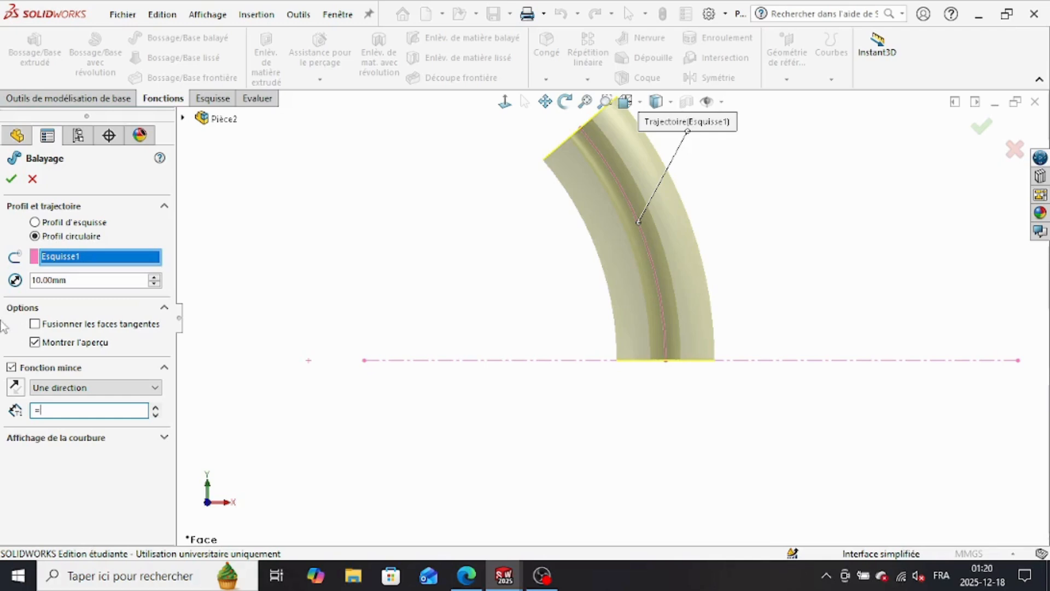
# Step: Set the circular profile's diameter to the equation ="a"+("b"*2)
pyautogui.click(137, 282)
pyautogui.write('=')
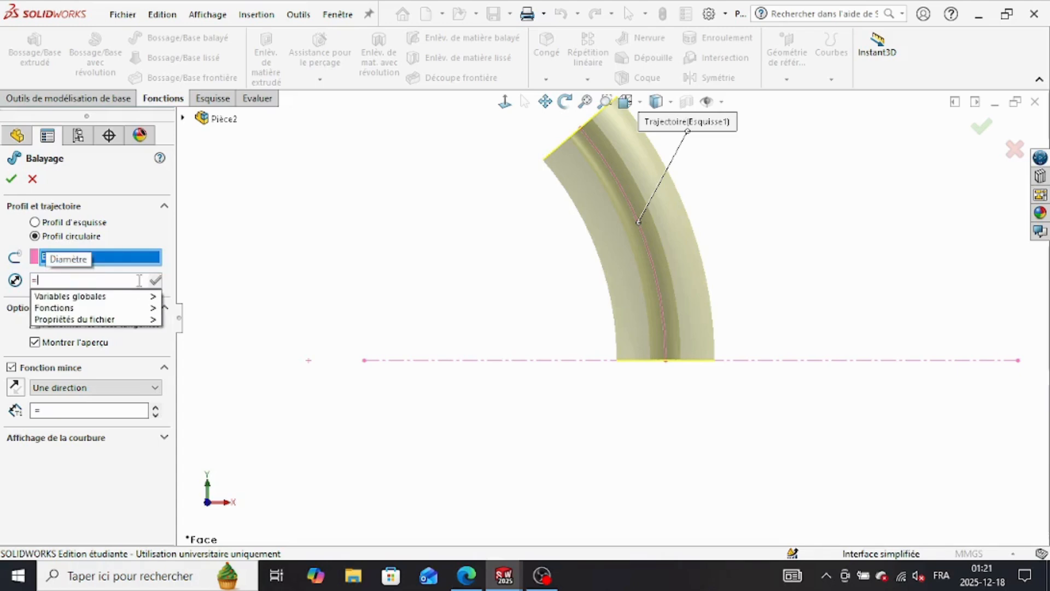
pyautogui.moveTo(123, 297)
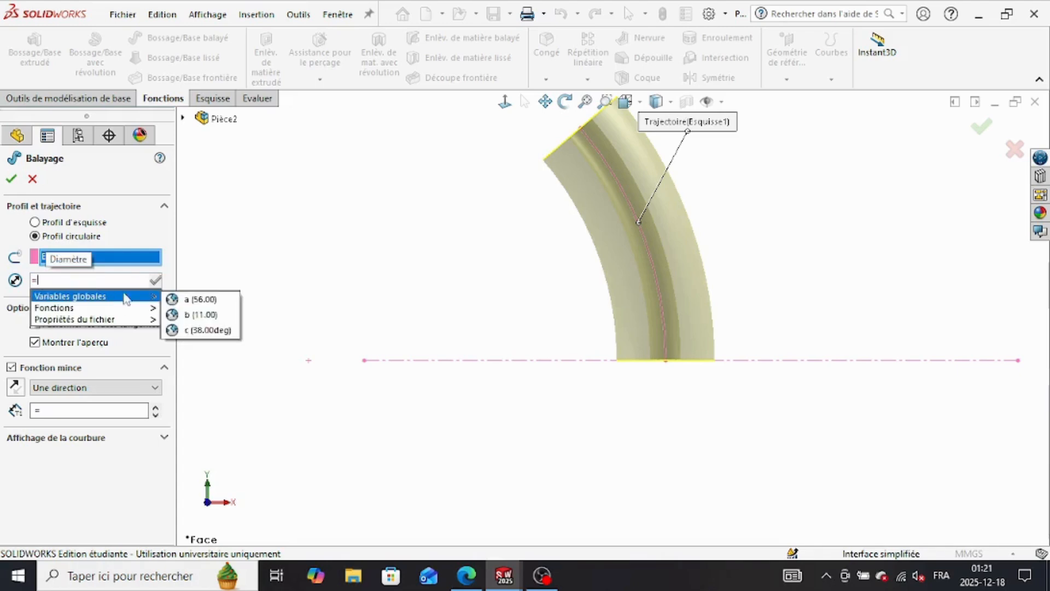
pyautogui.click(204, 304)
pyautogui.write('+')
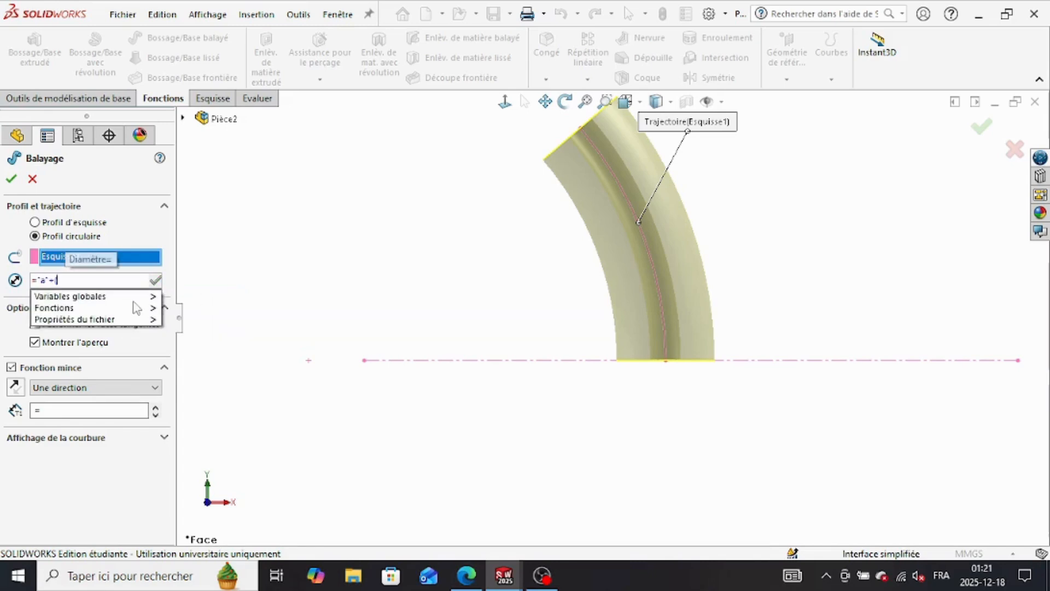
pyautogui.write('("b')
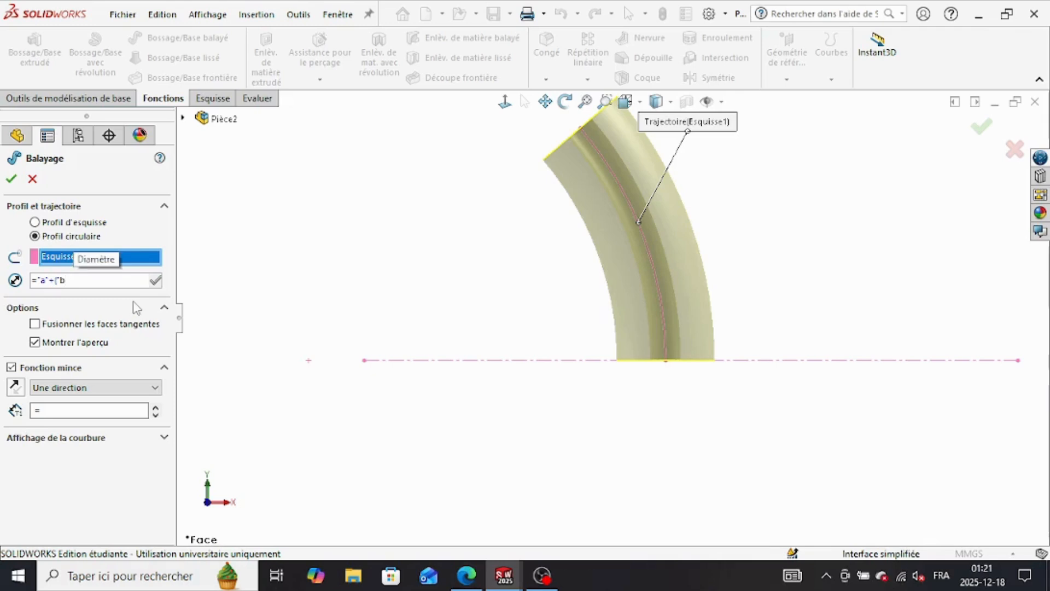
pyautogui.write('"*2)')
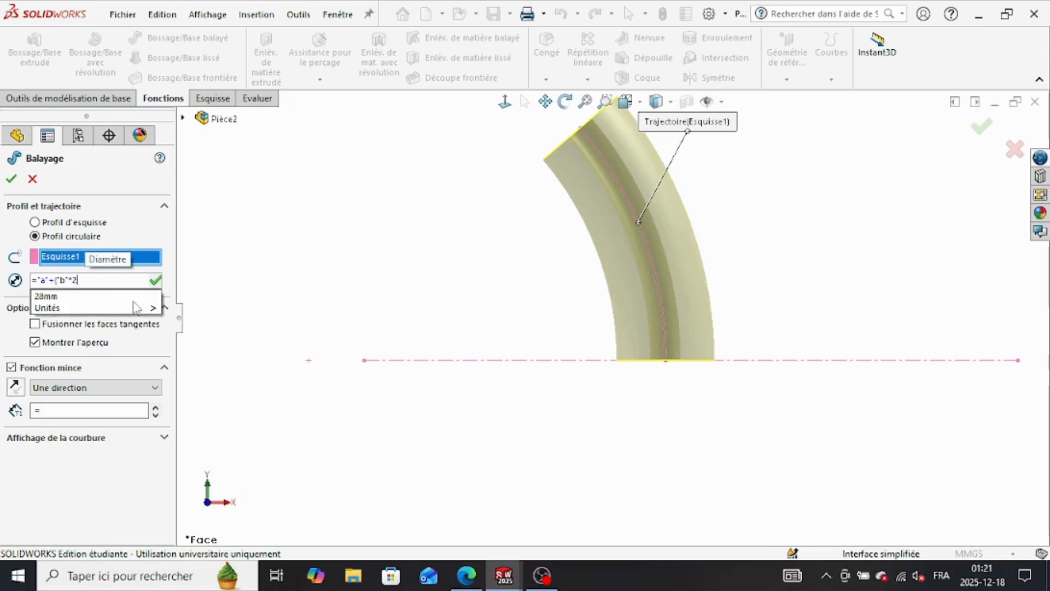
pyautogui.click(155, 280)
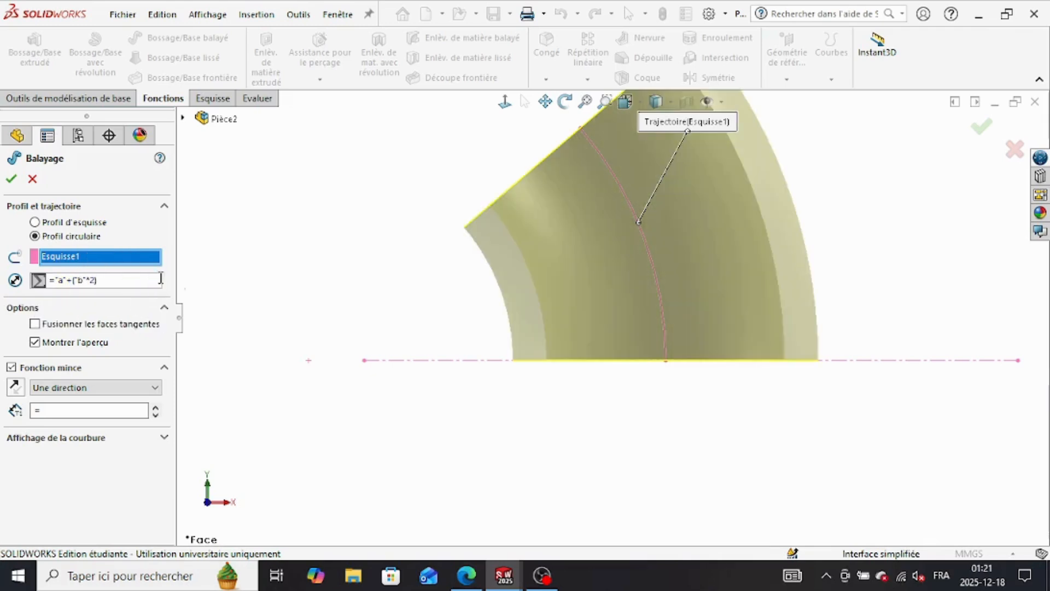
# Step: Try to drive the thin feature's wall thickness with a global-variable equation, switching the thin feature off and on again
pyautogui.click(106, 410)
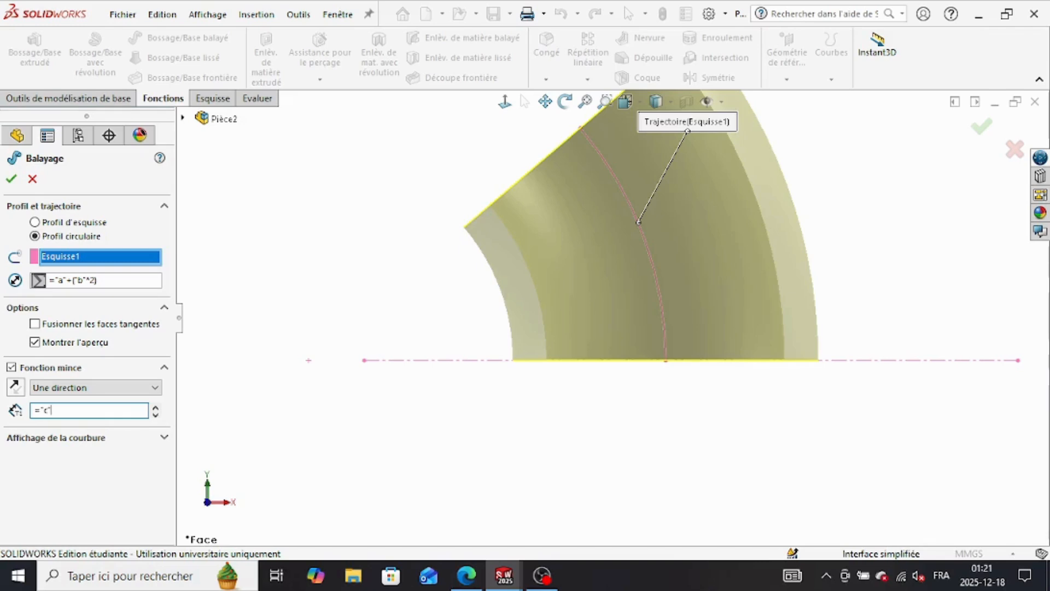
pyautogui.click(12, 179)
pyautogui.click(99, 407)
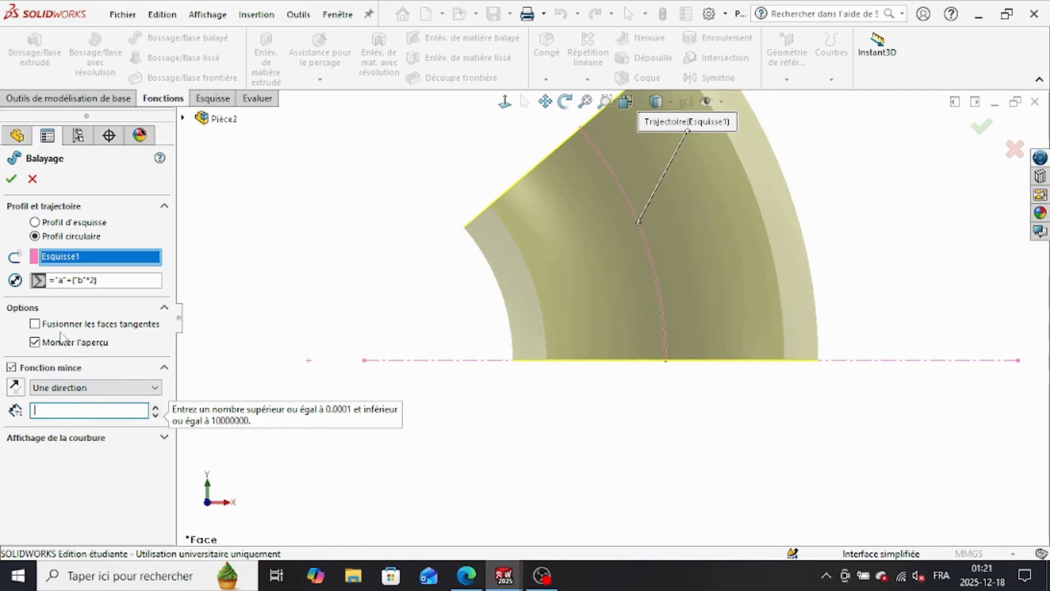
pyautogui.click(11, 367)
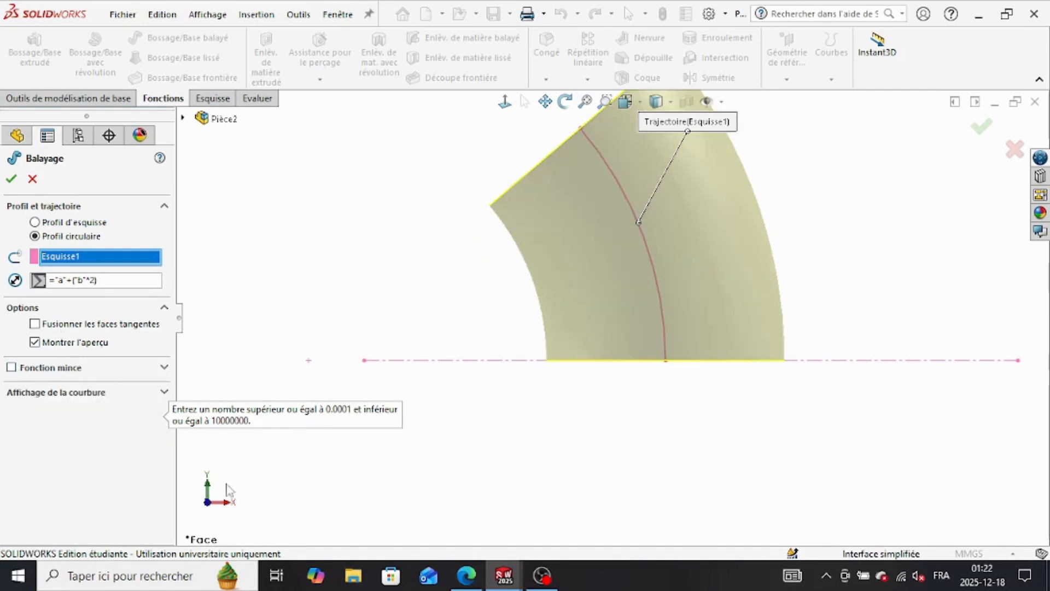
pyautogui.click(11, 367)
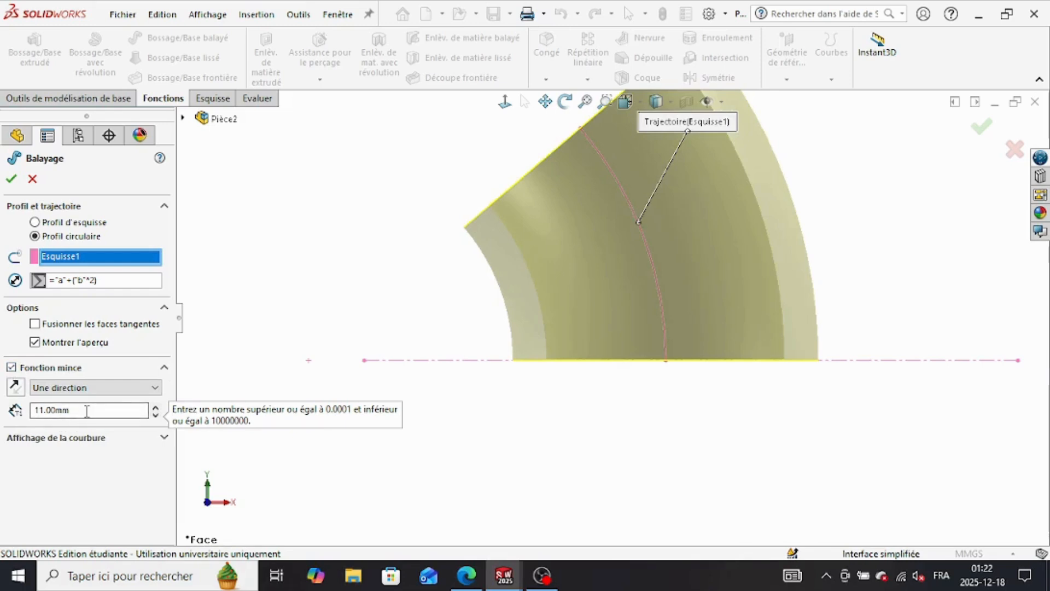
# Step: Try the thin sweep with a wall thickness of 11 mm, inspect the resulting tube, and undo it
pyautogui.doubleClick(60, 410)
pyautogui.write('=')
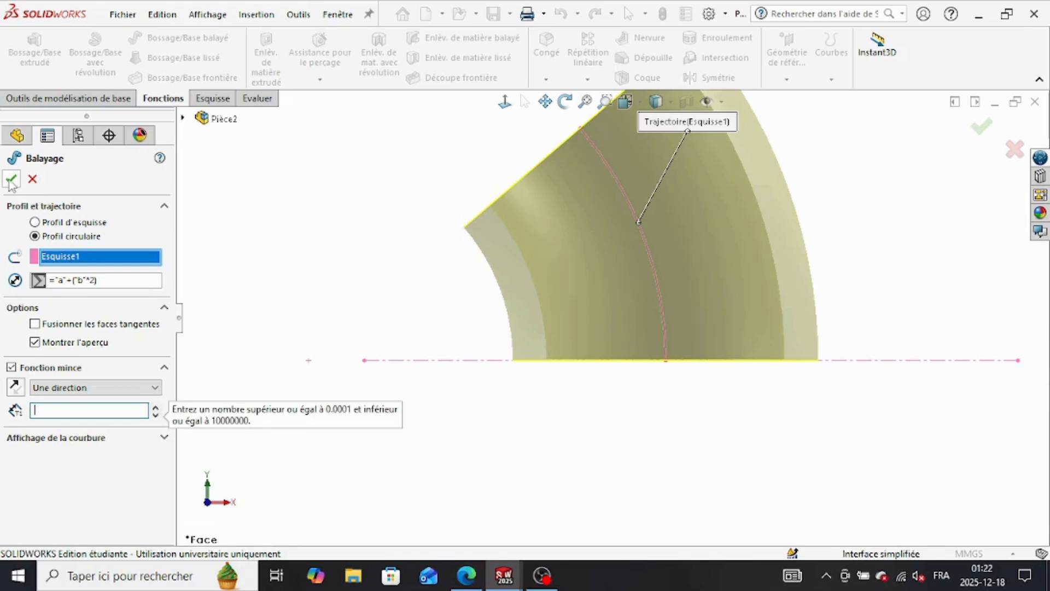
pyautogui.write('11')
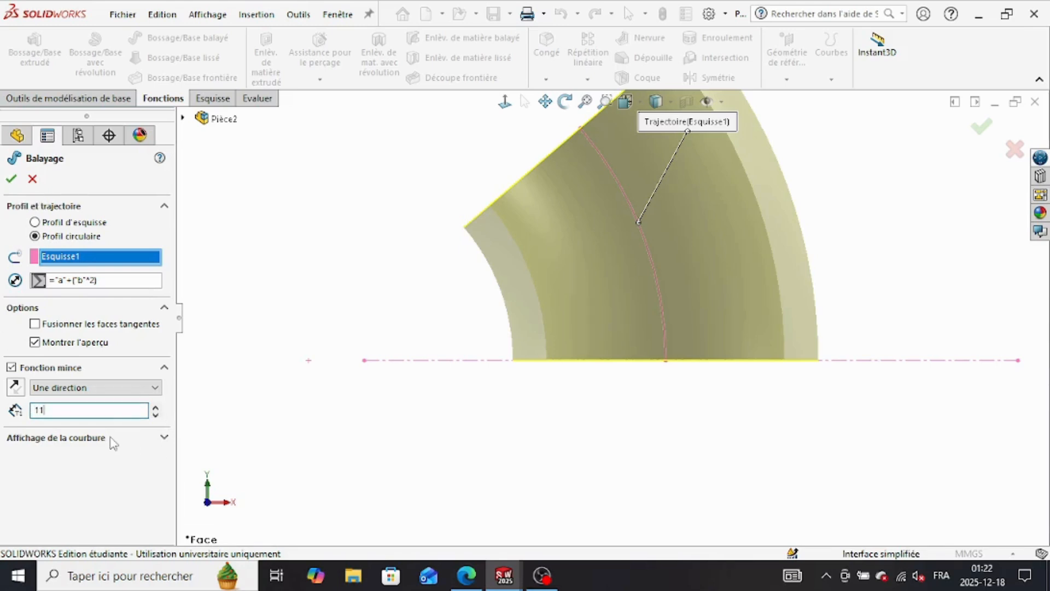
pyautogui.click(11, 179)
pyautogui.moveTo(481, 363); pyautogui.dragTo(524, 403, button='middle')
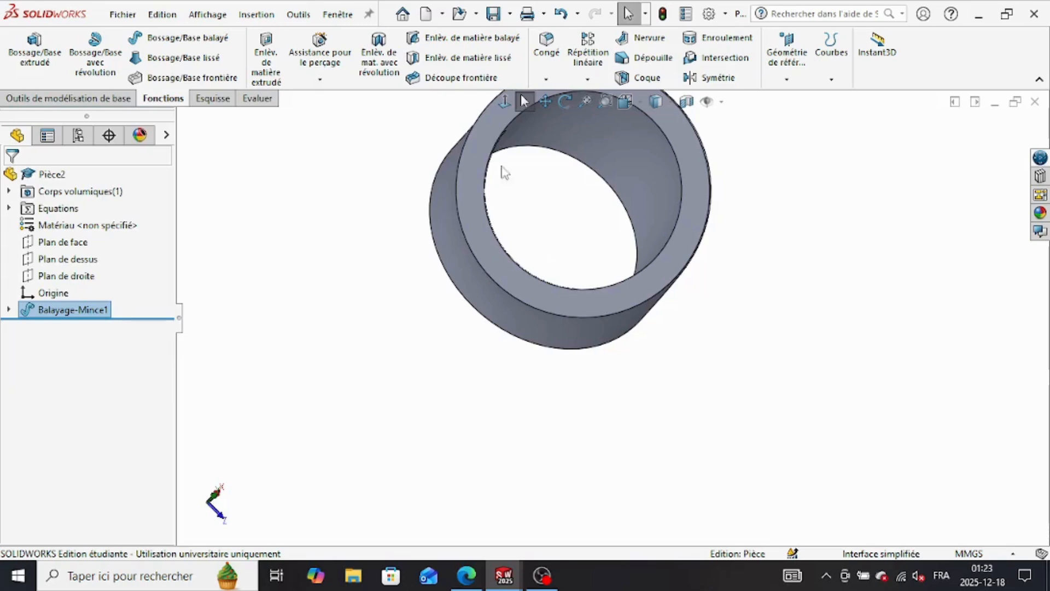
pyautogui.click(564, 15)
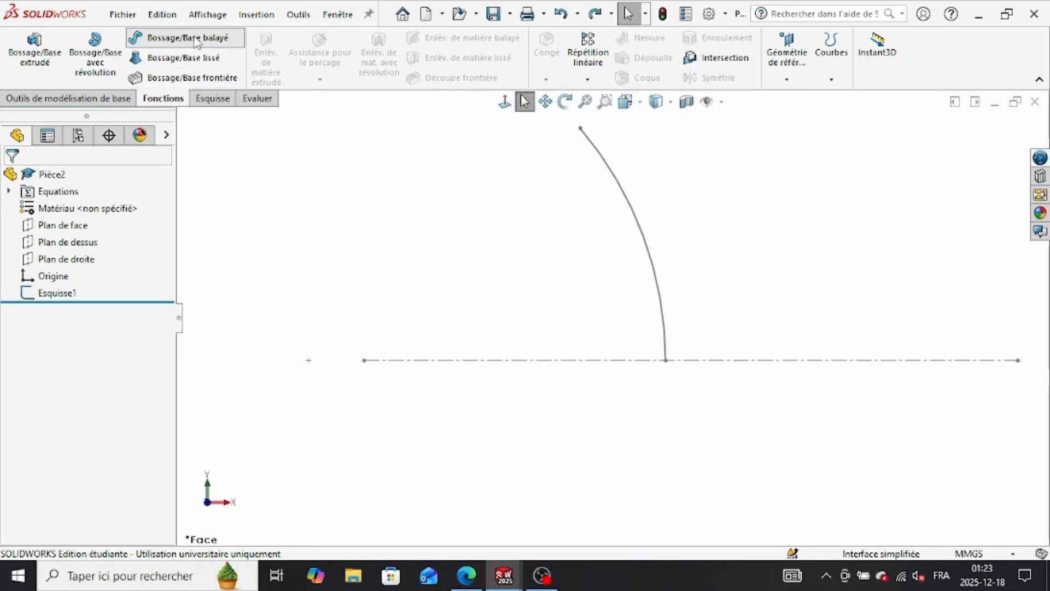
# Step: Start a circular-profile sweep along the arc sketch, with the diameter set to global variable a
pyautogui.click(194, 38)
pyautogui.click(36, 236)
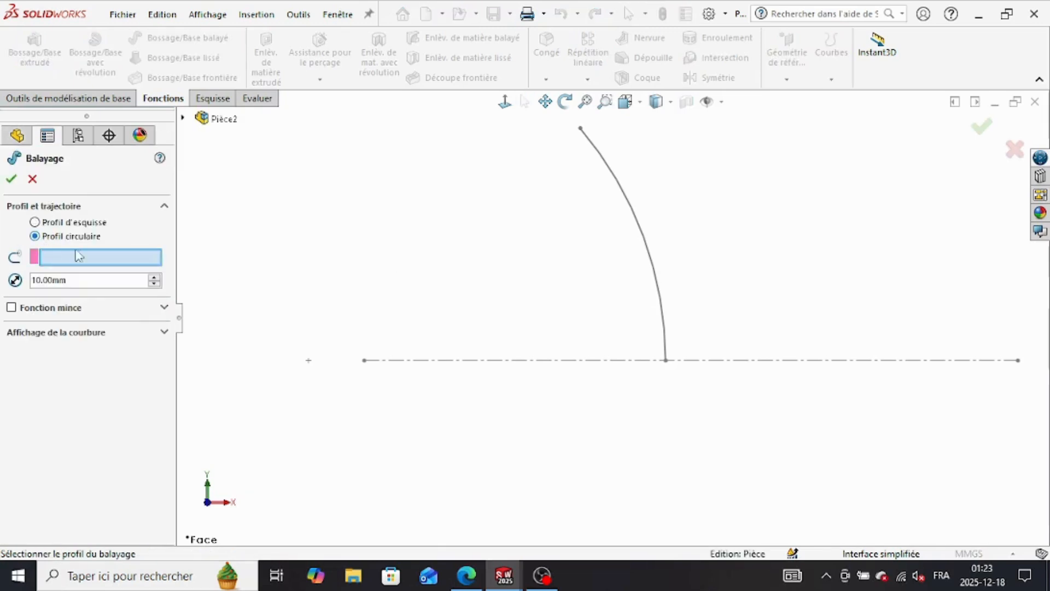
pyautogui.click(645, 242)
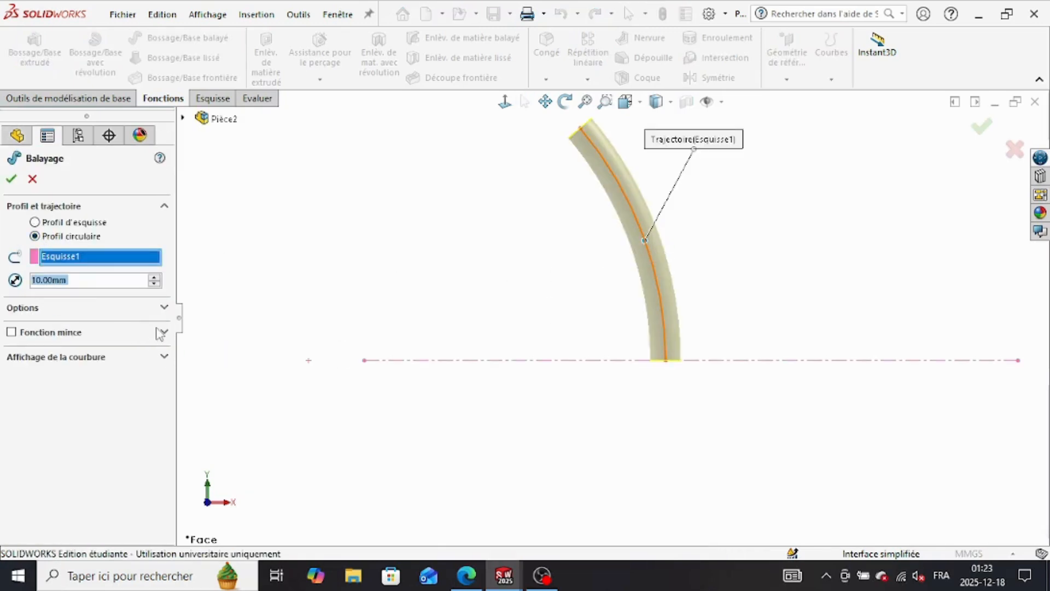
pyautogui.write('=')
pyautogui.moveTo(93, 296)
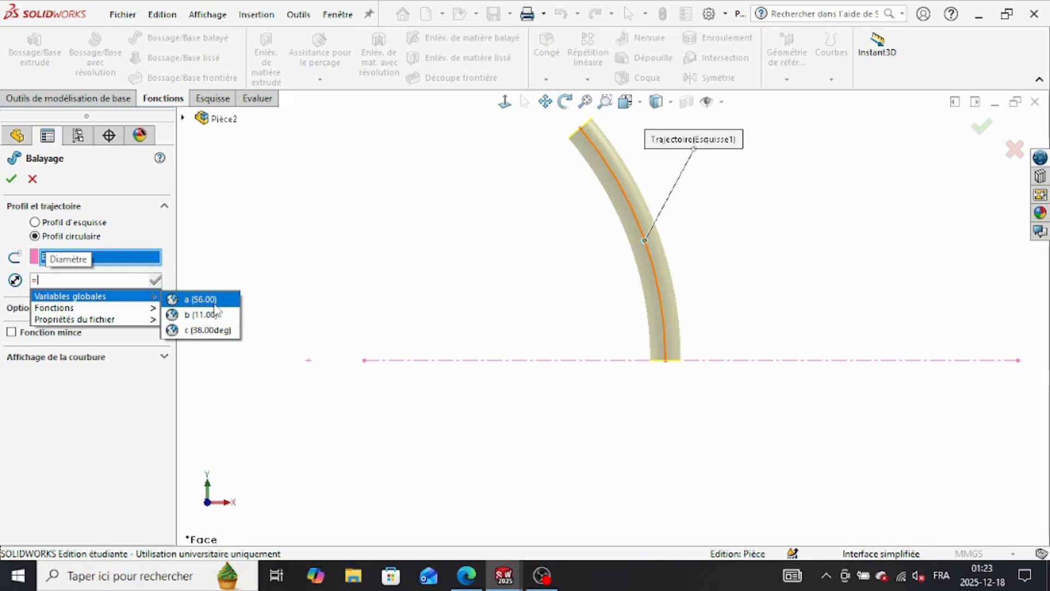
pyautogui.click(214, 304)
# Step: Try to extend the profile diameter's expression with variable b
pyautogui.doubleClick(122, 281)
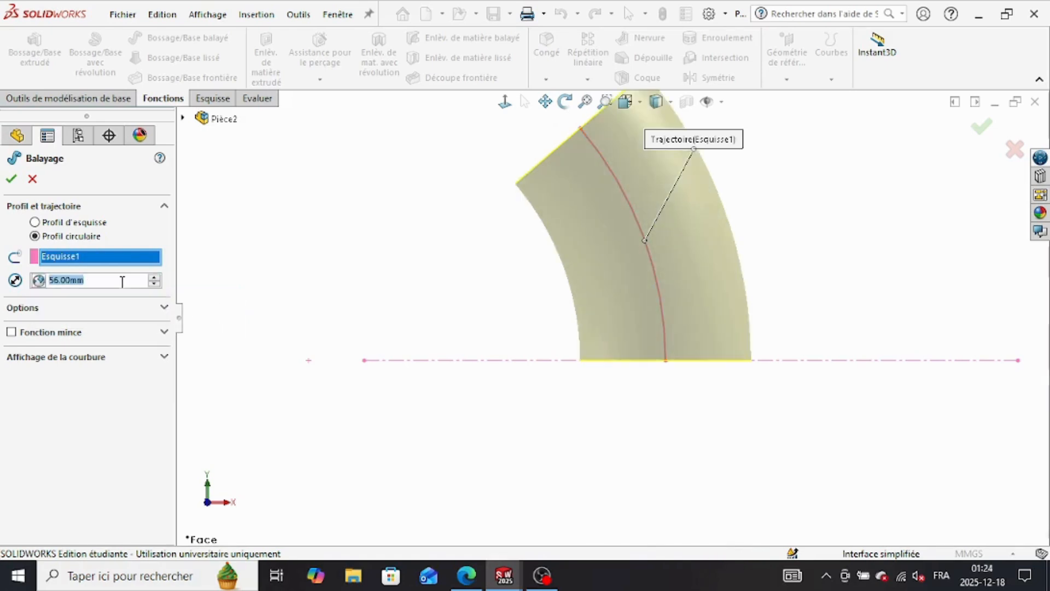
pyautogui.press('BackSpace')
pyautogui.write('=')
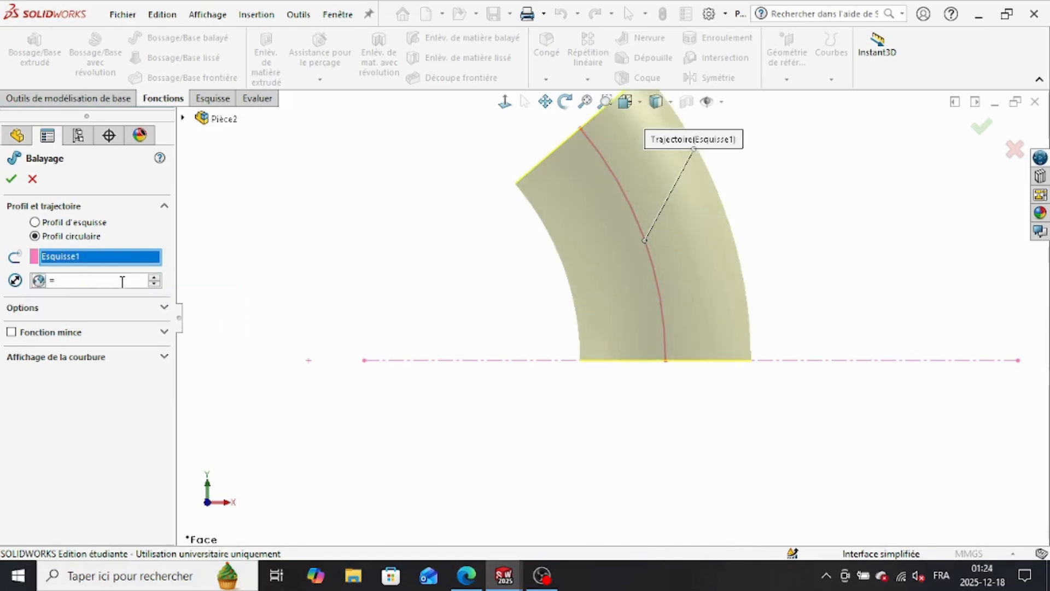
pyautogui.click(40, 280)
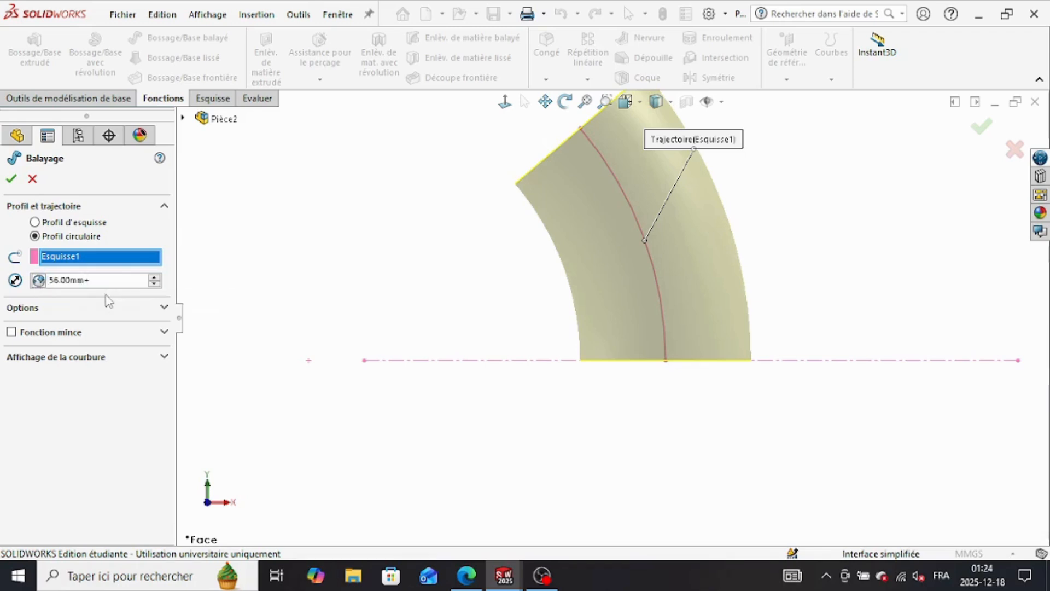
pyautogui.write('+(b')
pyautogui.press('BackSpace')
pyautogui.press('BackSpace')
pyautogui.press('BackSpace')
pyautogui.press('BackSpace')
pyautogui.press('BackSpace')
pyautogui.press('BackSpace')
pyautogui.press('BackSpace')
pyautogui.press('BackSpace')
pyautogui.press('BackSpace')
pyautogui.press('BackSpace')
# Step: Set the profile diameter to the equation ="a"+("b"*2) and complete the solid sweep
pyautogui.write('="a"')
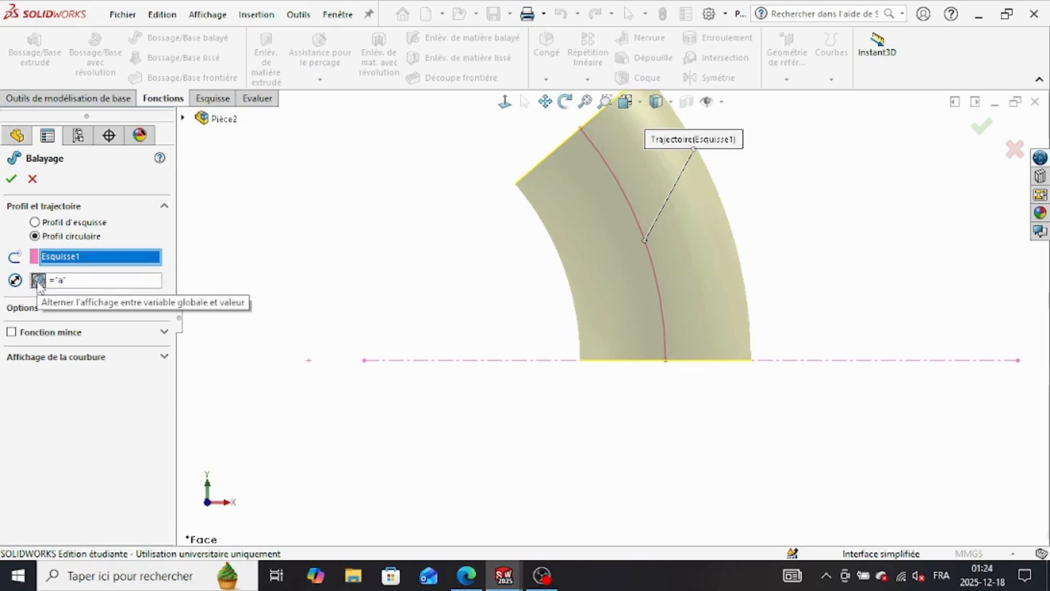
pyautogui.write('+(b')
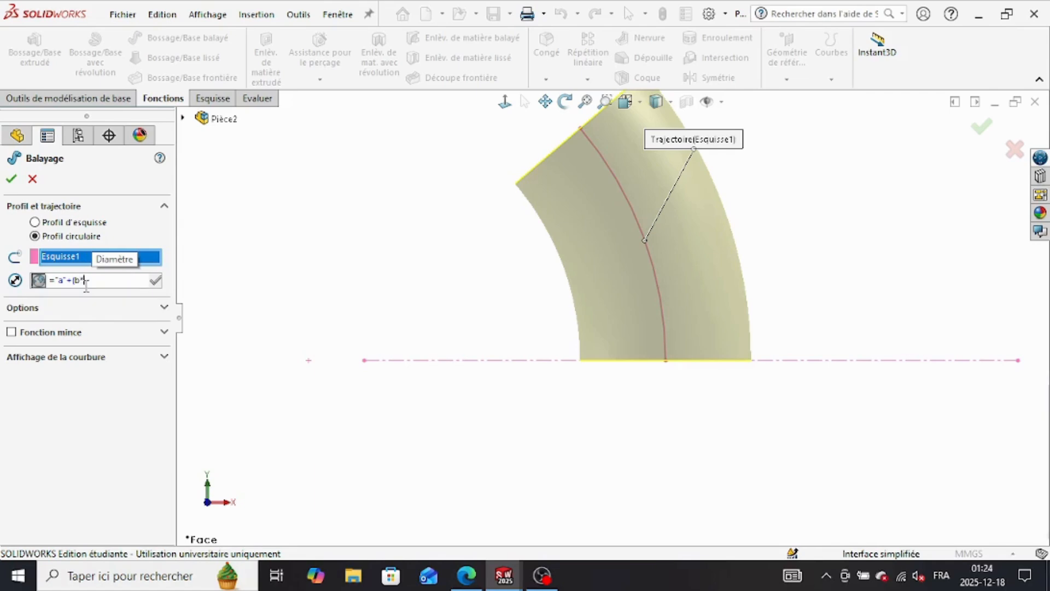
pyautogui.press('BackSpace')
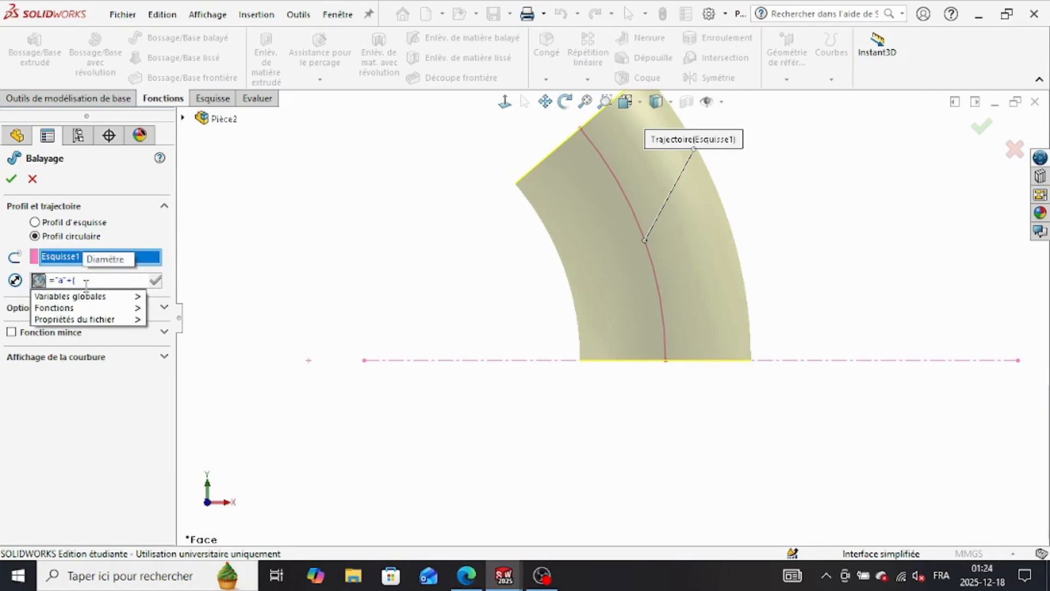
pyautogui.moveTo(70, 295)
pyautogui.click(180, 314)
pyautogui.write('^2)')
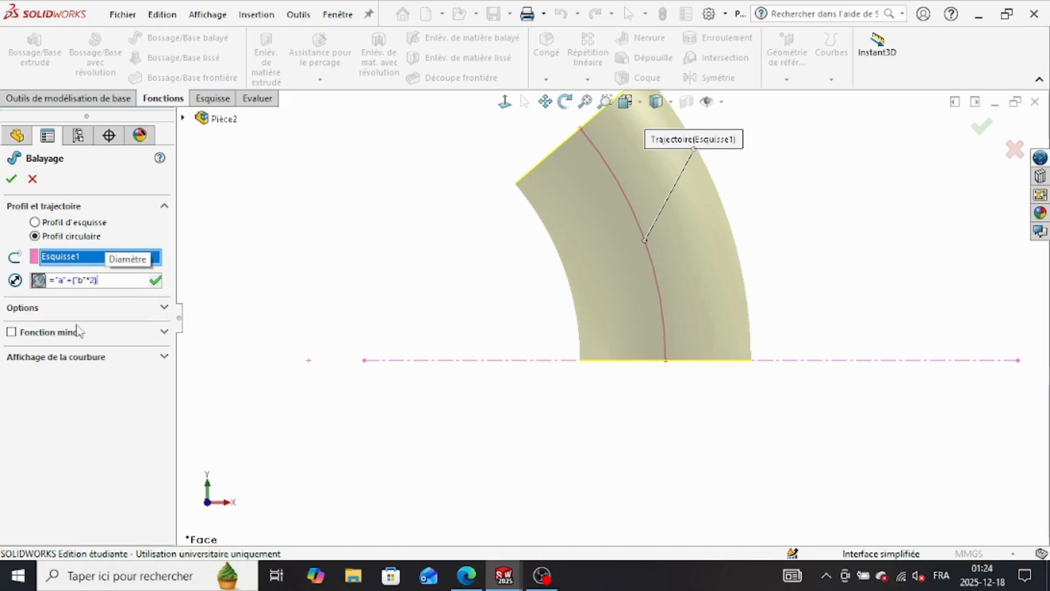
pyautogui.click(157, 281)
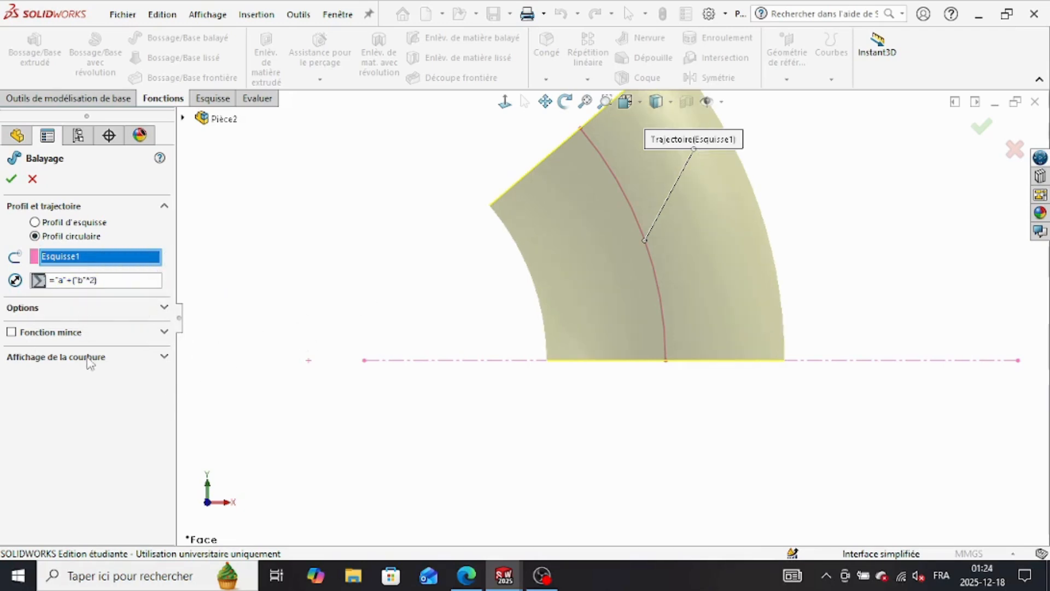
pyautogui.click(11, 178)
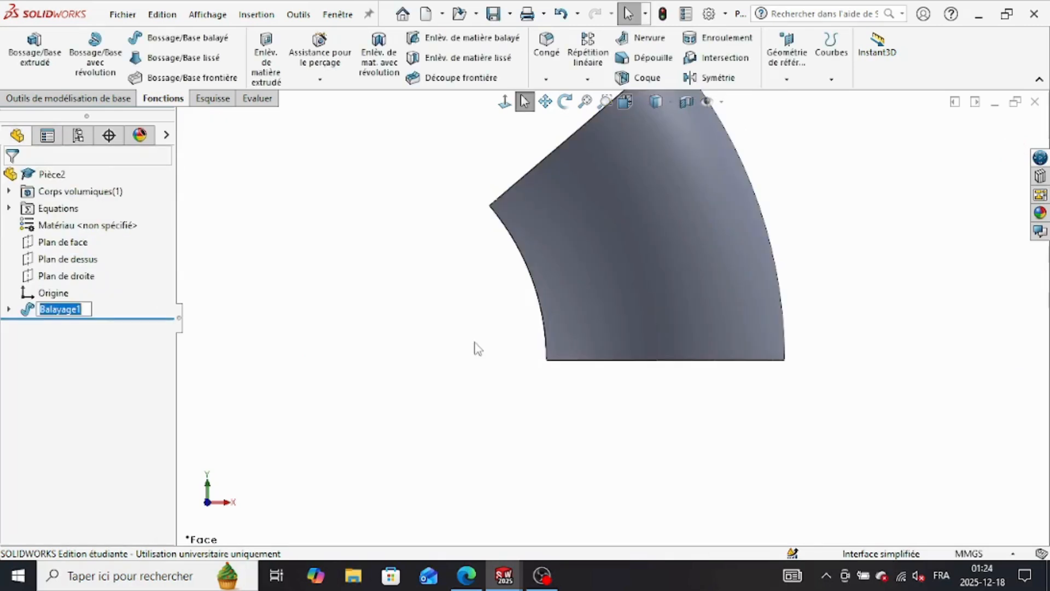
# Step: Start a shell on the swept body with both circular end faces selected for removal
pyautogui.moveTo(496, 361); pyautogui.dragTo(574, 390, button='middle')
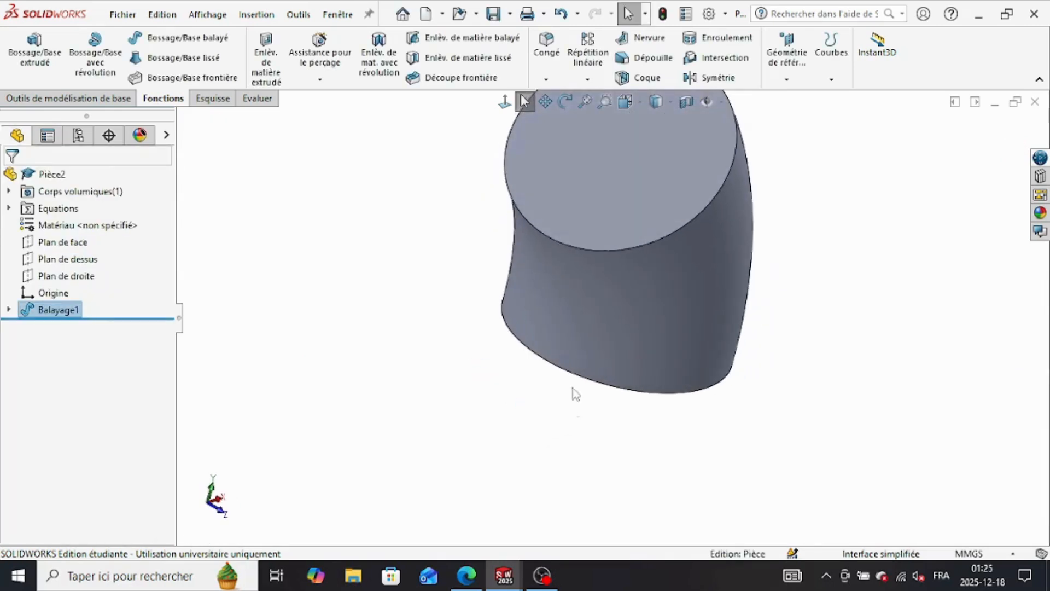
pyautogui.click(646, 78)
pyautogui.click(505, 102)
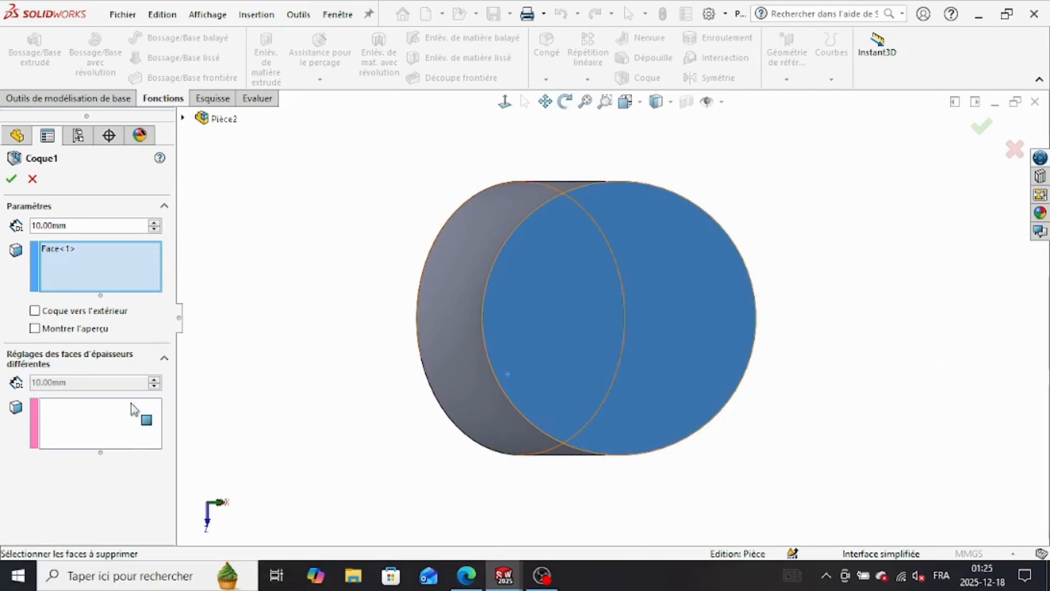
pyautogui.moveTo(315, 343); pyautogui.dragTo(483, 352, button='middle')
pyautogui.click(483, 352)
# Step: Set the shell thickness to global variable b and complete the shell
pyautogui.doubleClick(68, 226)
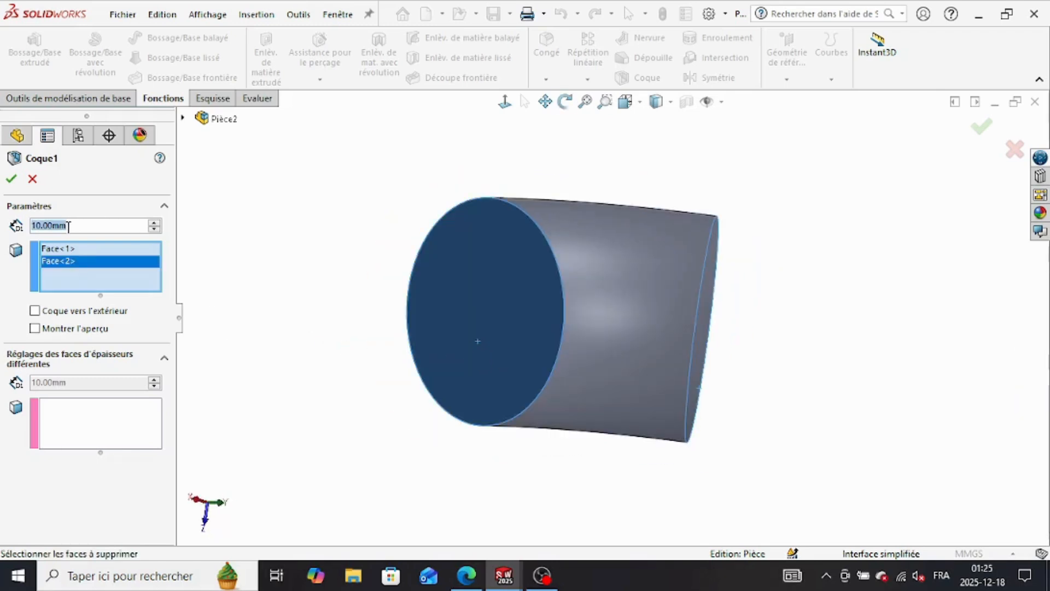
pyautogui.write('=')
pyautogui.moveTo(77, 241)
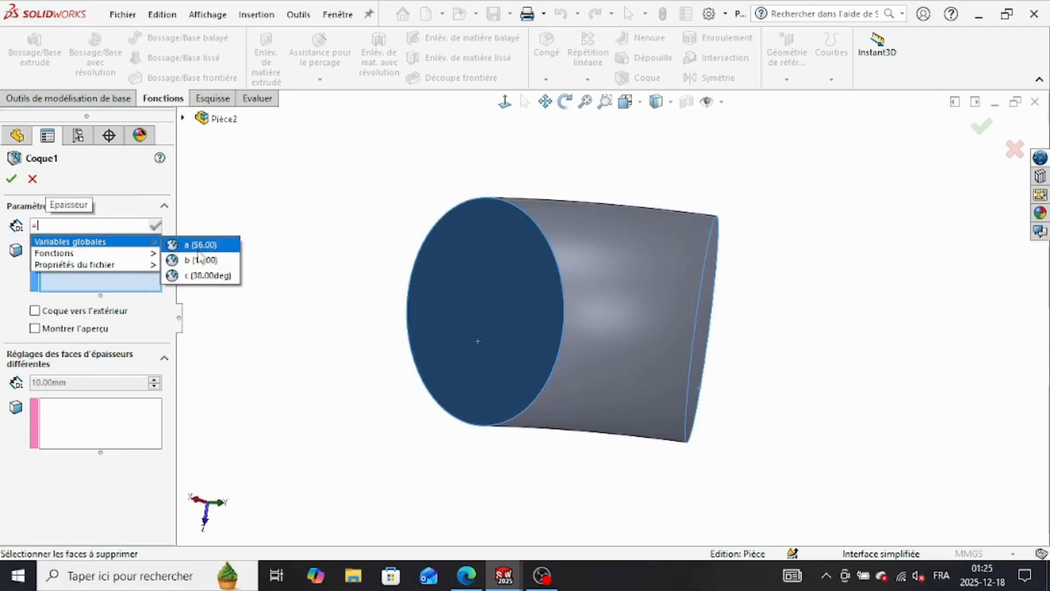
pyautogui.click(200, 259)
pyautogui.click(156, 227)
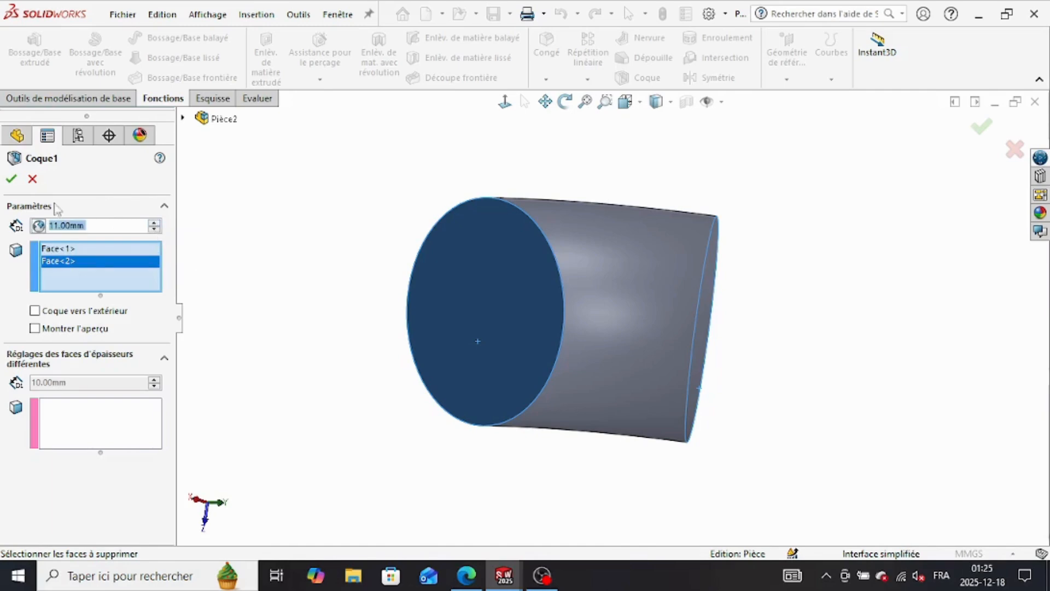
pyautogui.click(11, 179)
# Step: Inspect the hollow tube from its open end and select the ring-shaped bottom end face
pyautogui.moveTo(386, 317); pyautogui.dragTo(641, 319, button='middle')
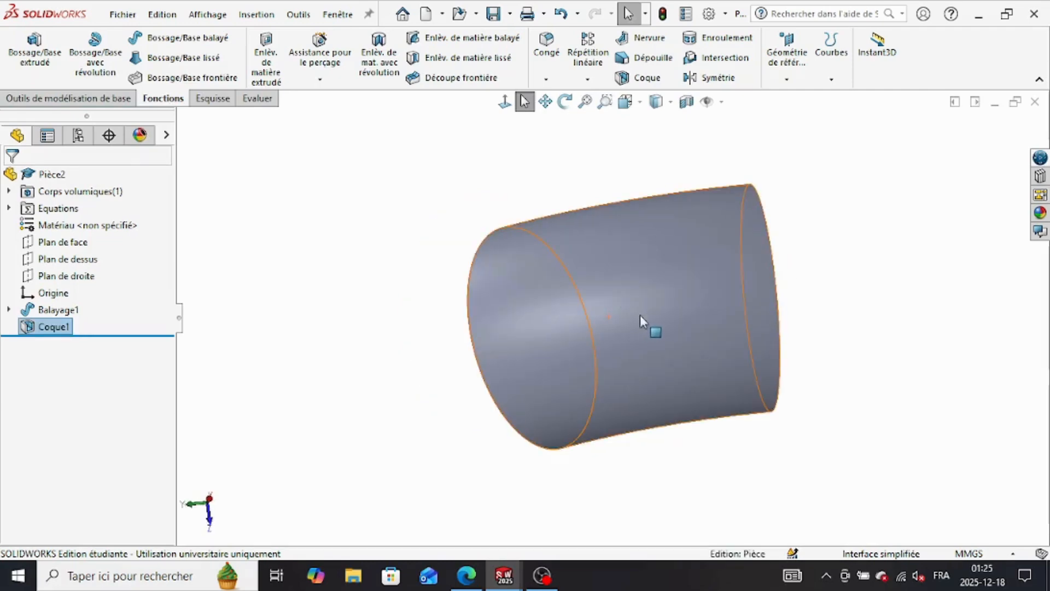
pyautogui.moveTo(640, 175); pyautogui.dragTo(834, 323, button='middle')
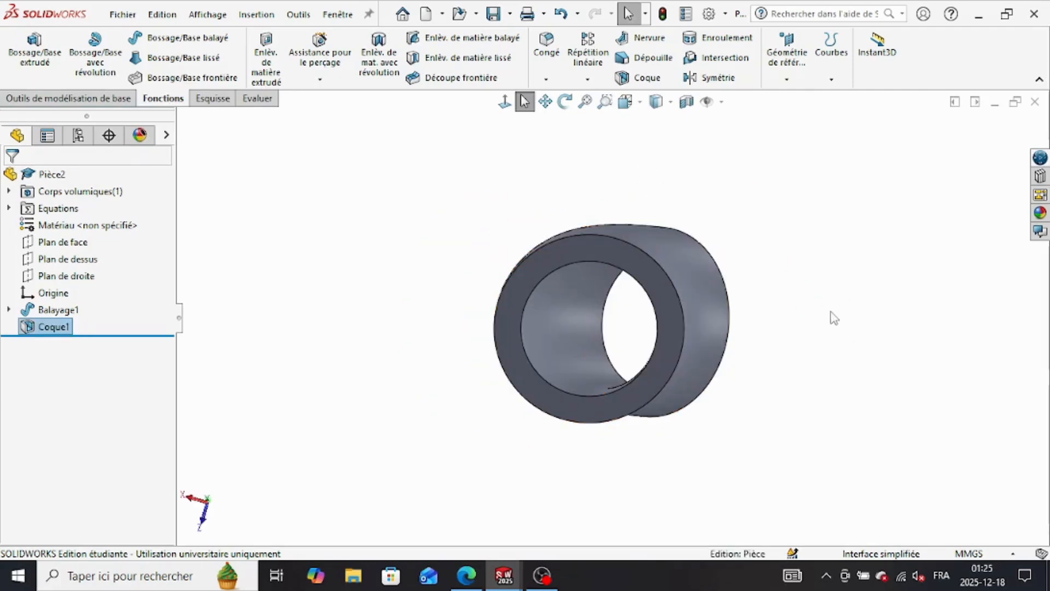
pyautogui.click(652, 372)
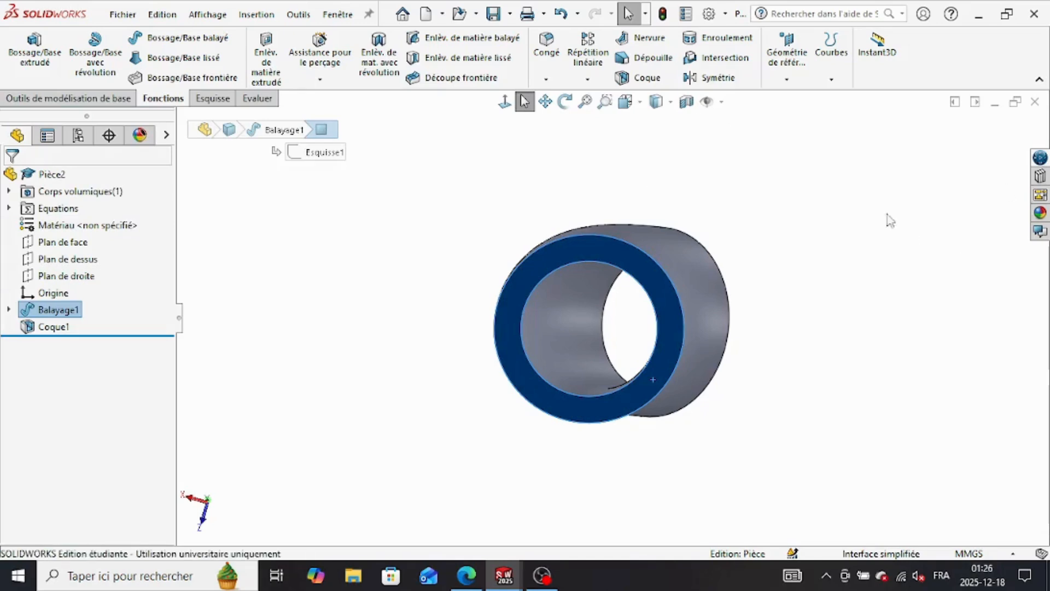
# Step: Create a reference plane from the selected ring-shaped end face with an offset distance of 0 mm
pyautogui.click(786, 79)
pyautogui.click(722, 136)
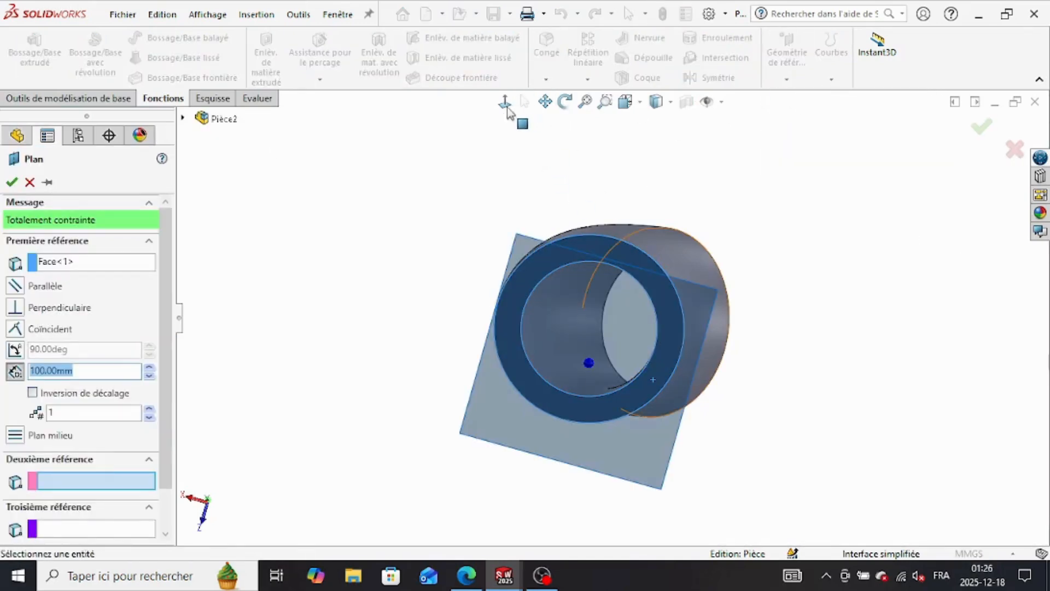
pyautogui.hotkey('ctrl', '8')
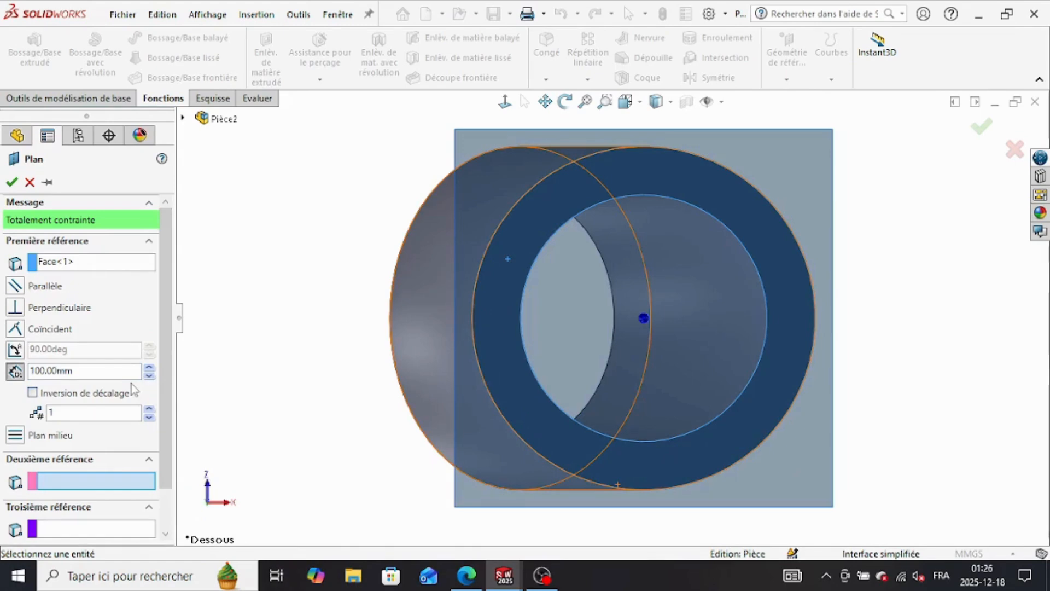
pyautogui.doubleClick(85, 371)
pyautogui.write('0')
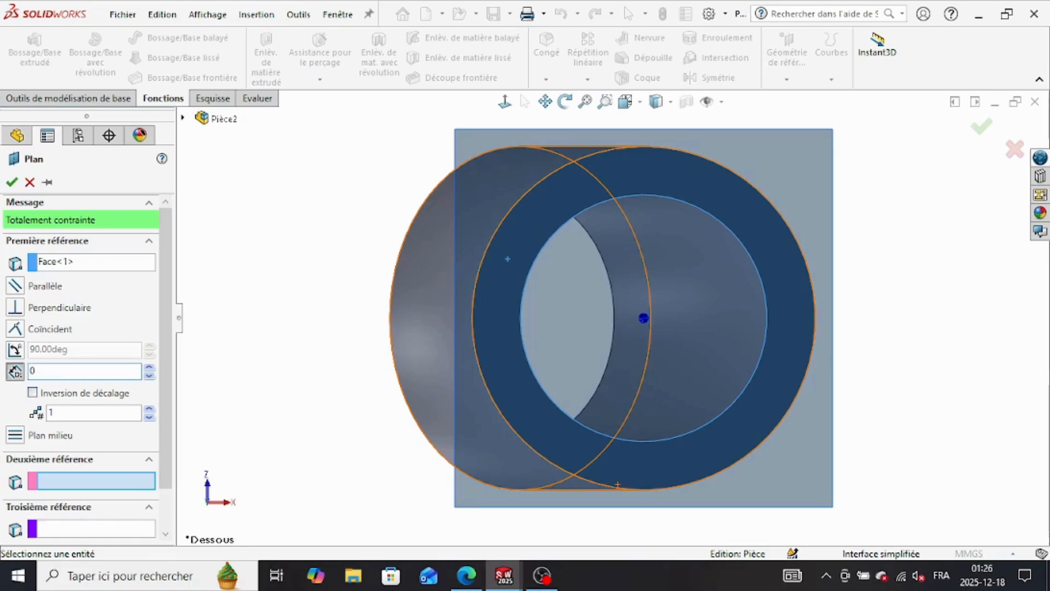
pyautogui.press('Return')
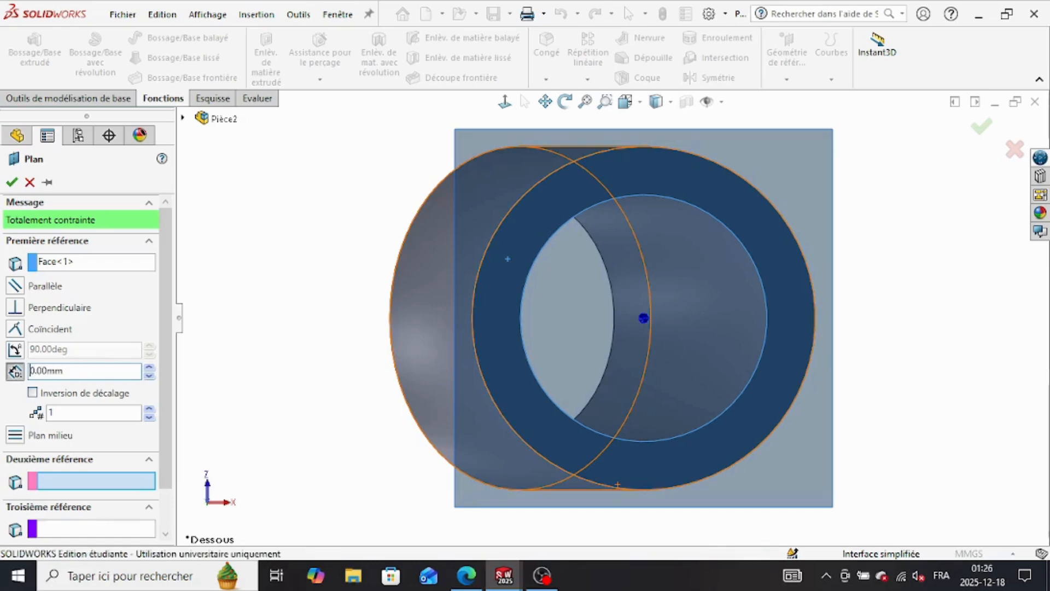
pyautogui.click(11, 182)
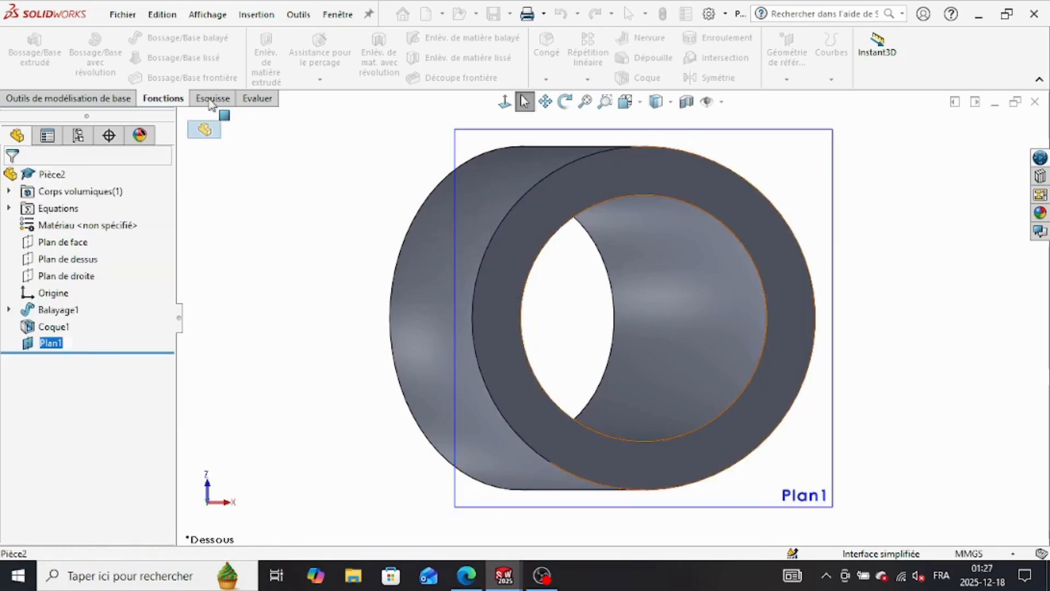
# Step: Sketch a circle centred on the bore, larger than the tube's outer edge, on the new plane
pyautogui.click(213, 100)
pyautogui.click(142, 38)
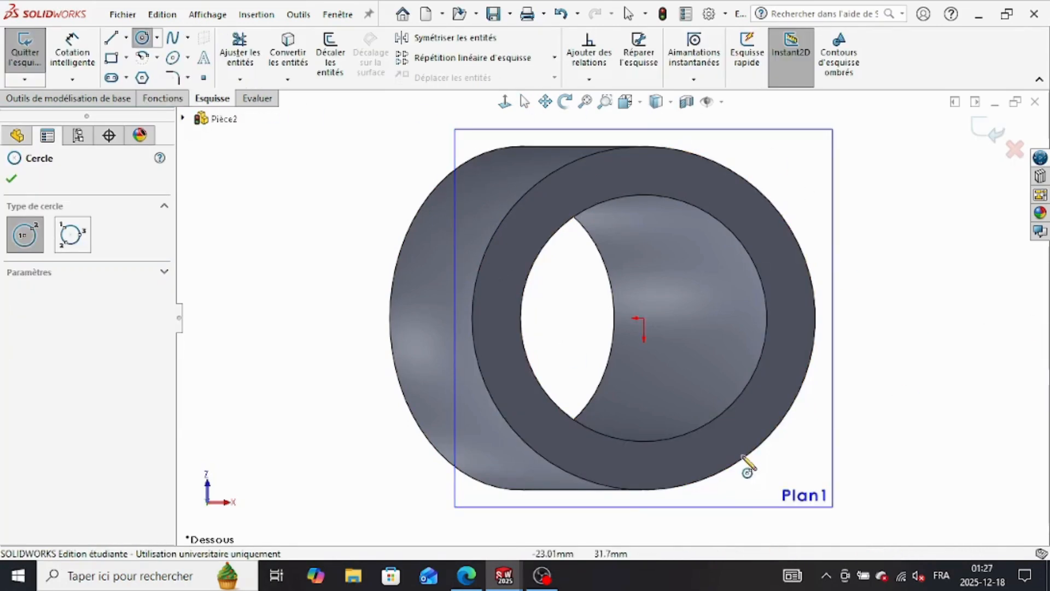
pyautogui.click(644, 319)
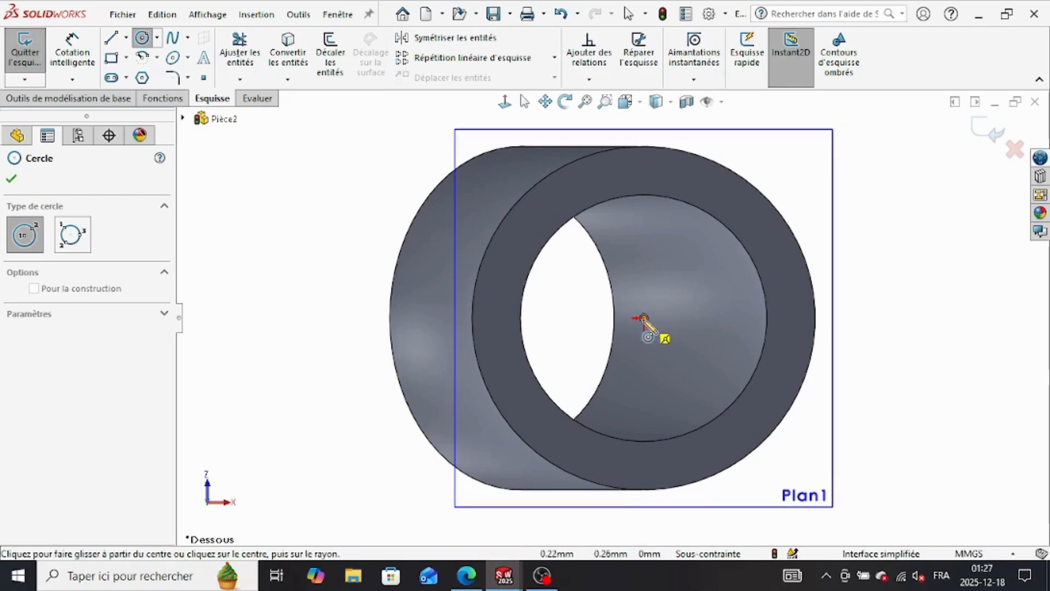
pyautogui.click(869, 384)
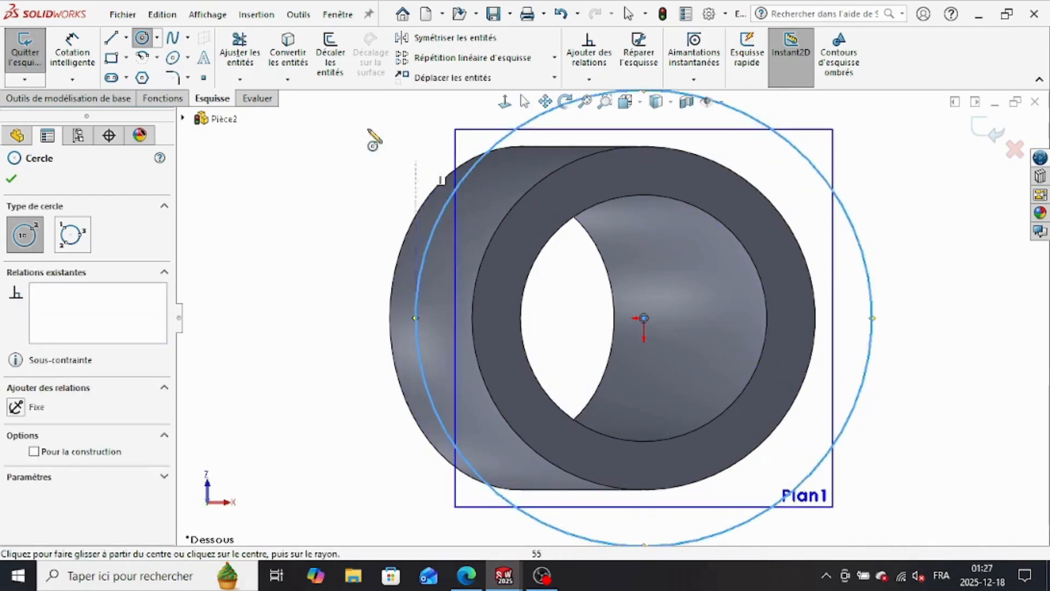
# Step: Start dimensioning the large circle after consulting the flange dimensions in the CSWA practice PDF drawing
pyautogui.click(72, 55)
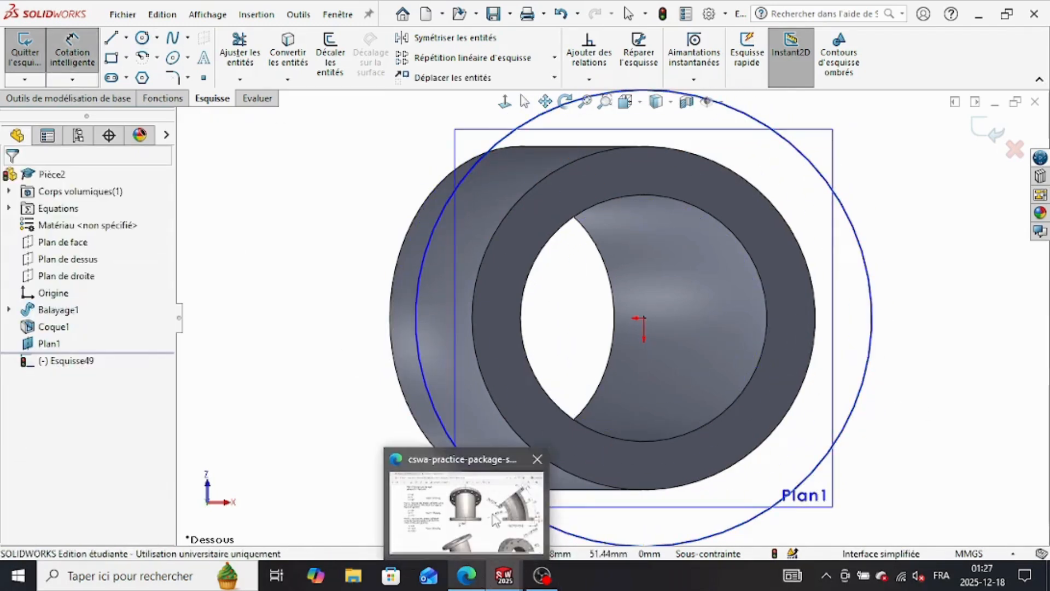
pyautogui.click(466, 576)
pyautogui.scroll(5, 716, 414)
pyautogui.scroll(-8, 764, 356)
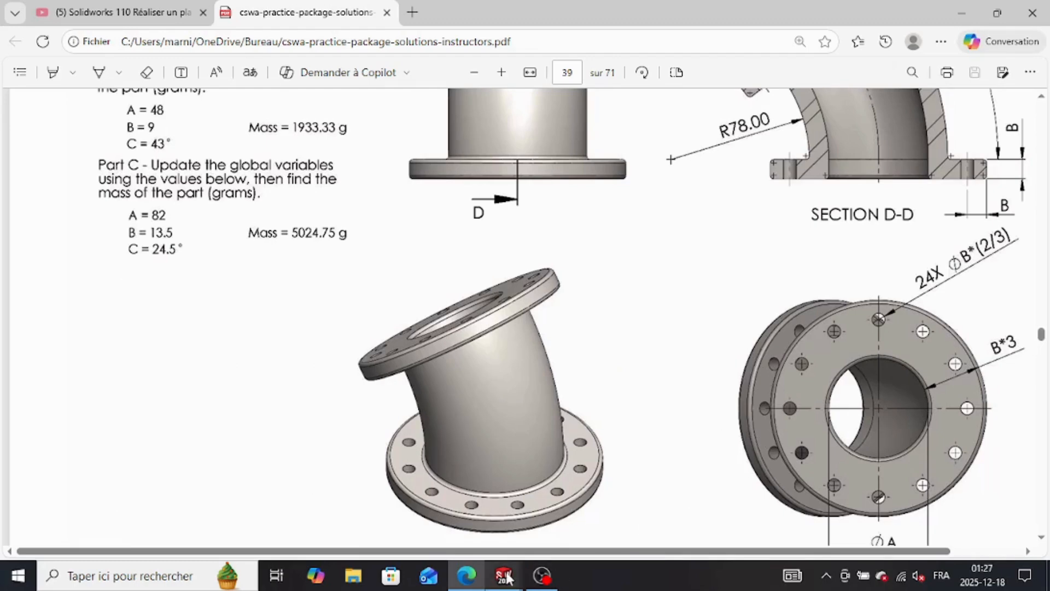
pyautogui.moveTo(504, 576)
pyautogui.click(593, 506)
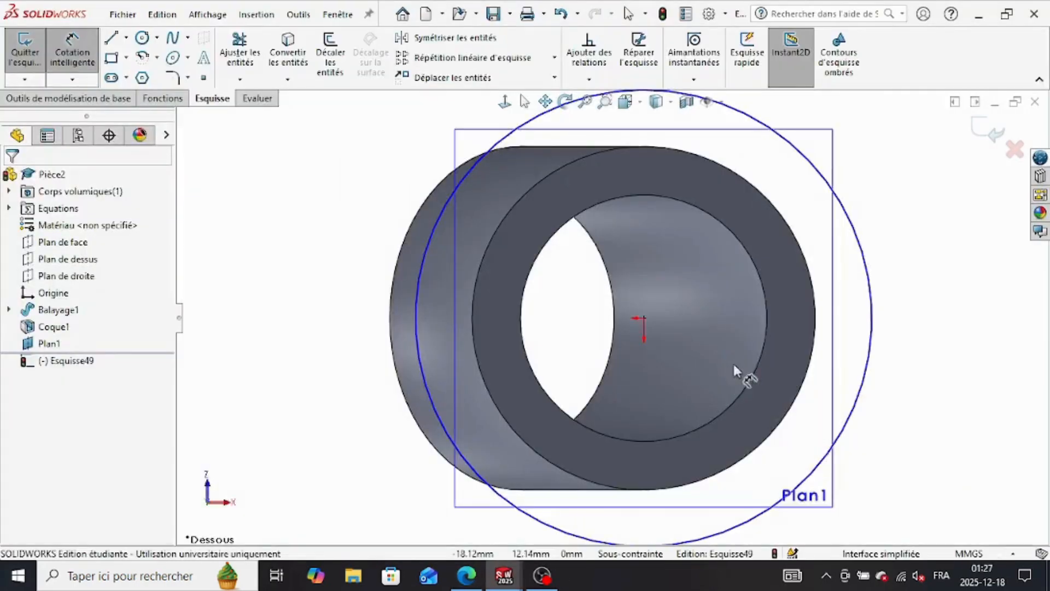
pyautogui.click(415, 320)
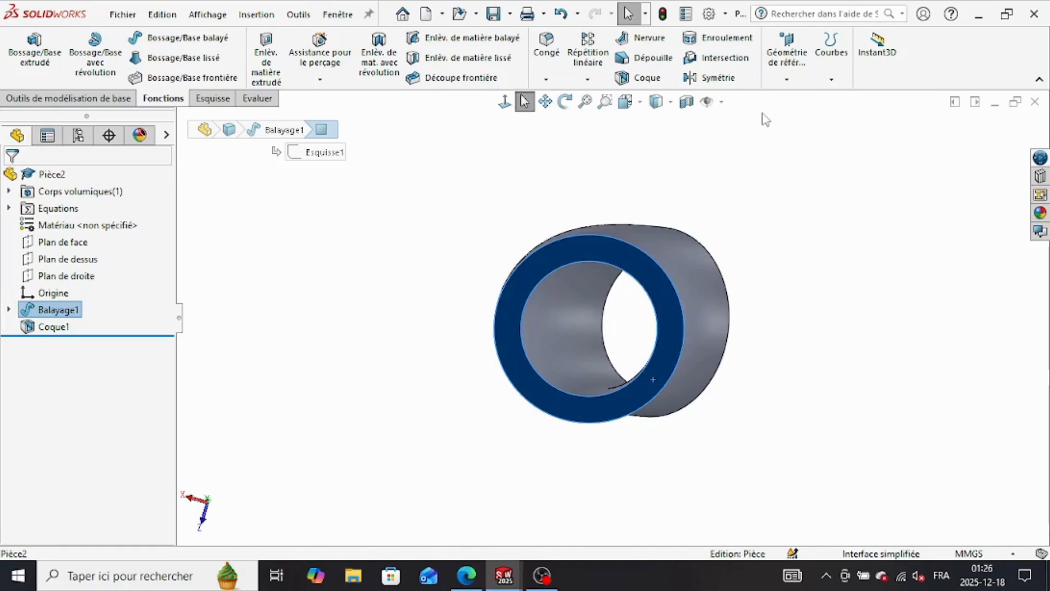
# Step: Add a reference plane at 0 mm offset from the tube's ring-shaped bottom end face
pyautogui.click(787, 77)
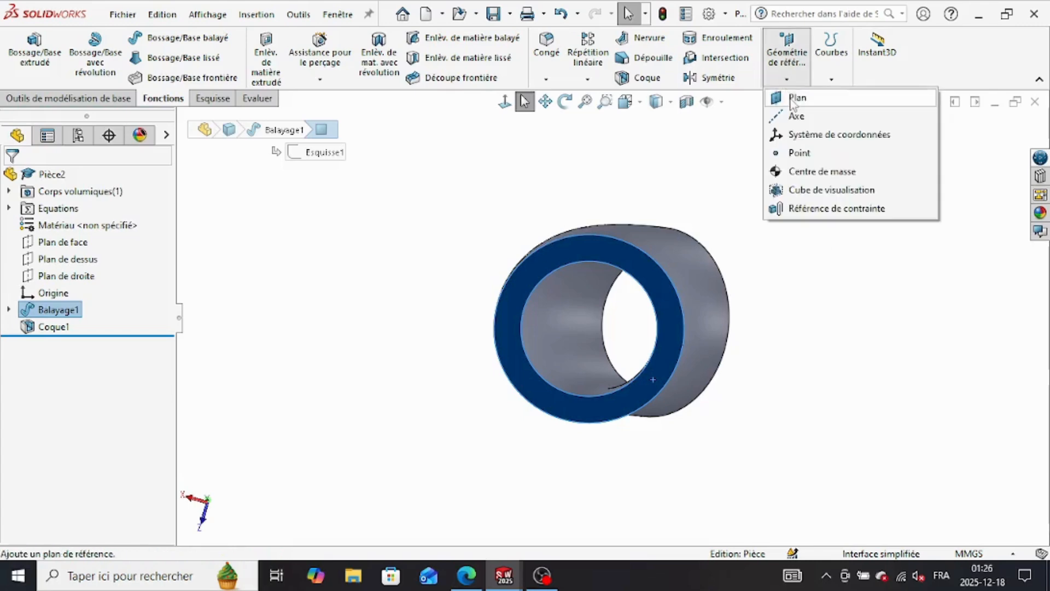
pyautogui.click(794, 98)
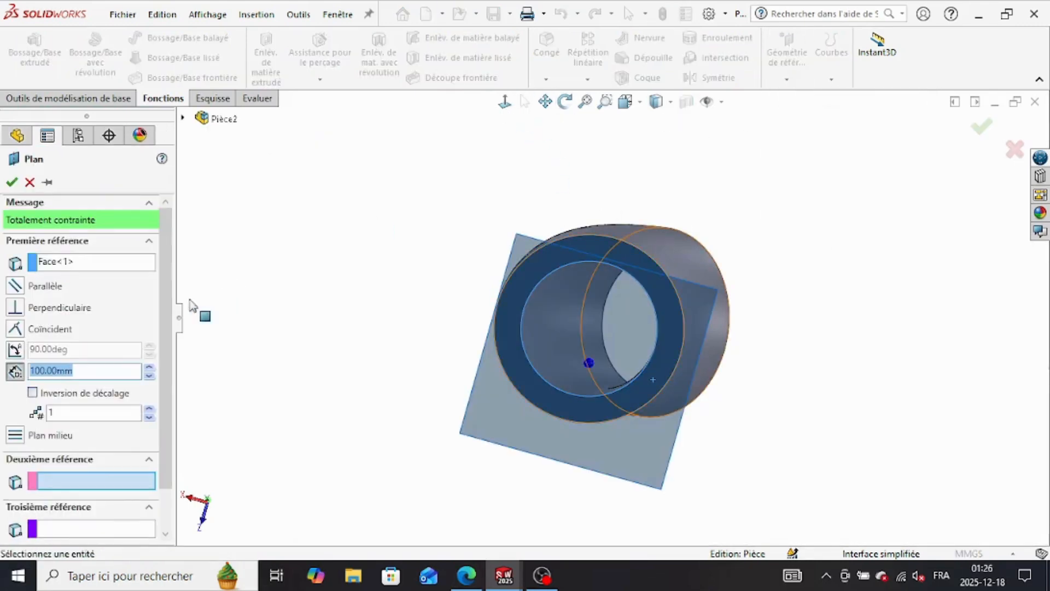
pyautogui.hotkey('ctrl', '6')
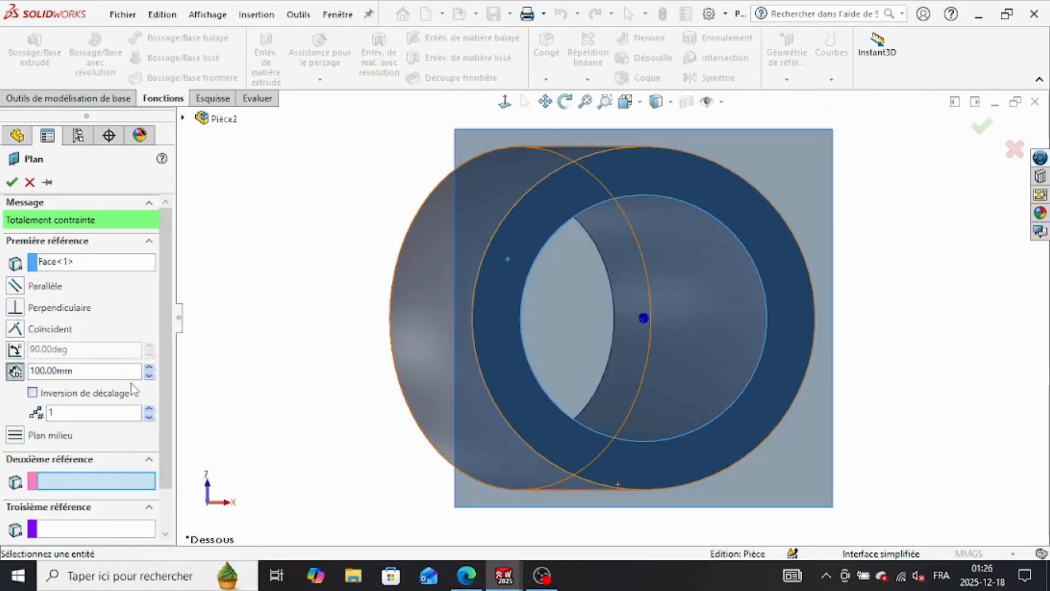
pyautogui.doubleClick(85, 370)
pyautogui.write('0')
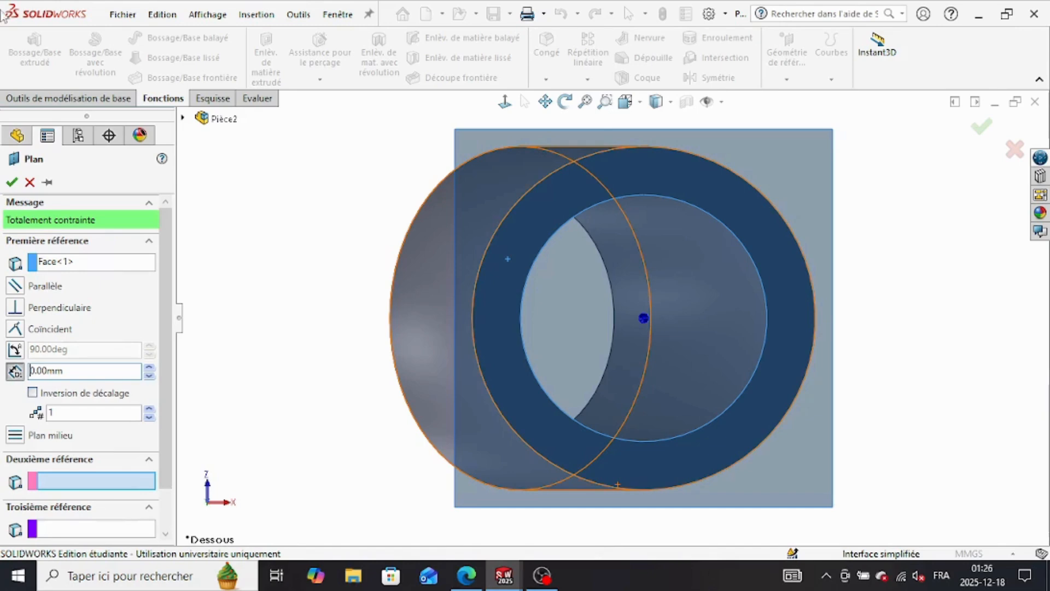
pyautogui.click(12, 182)
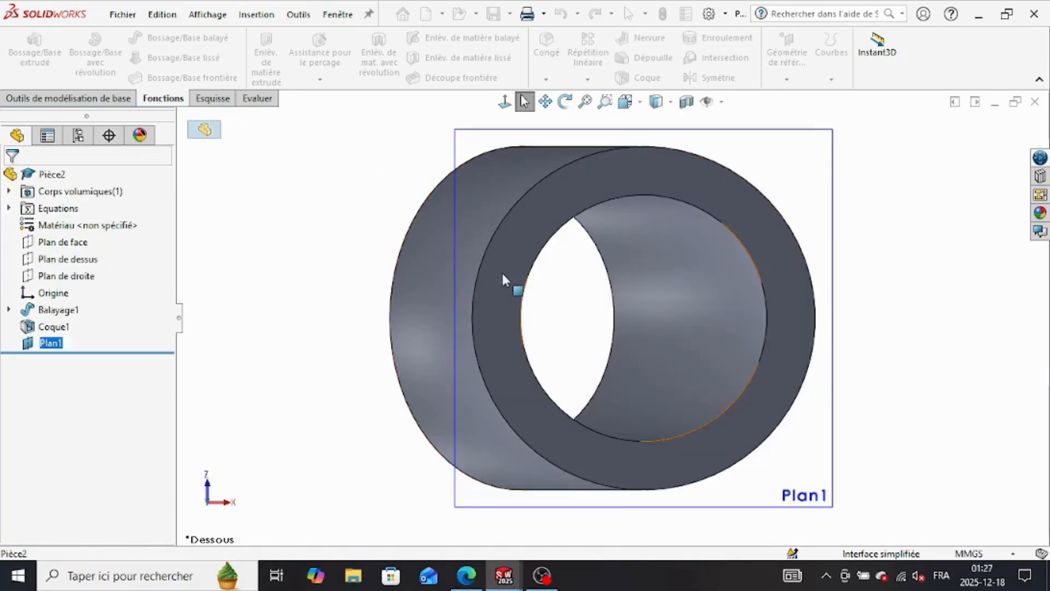
# Step: Sketch a flange circle on the new plane, centred on the bore and about 24 mm outside the bore edge
pyautogui.click(213, 99)
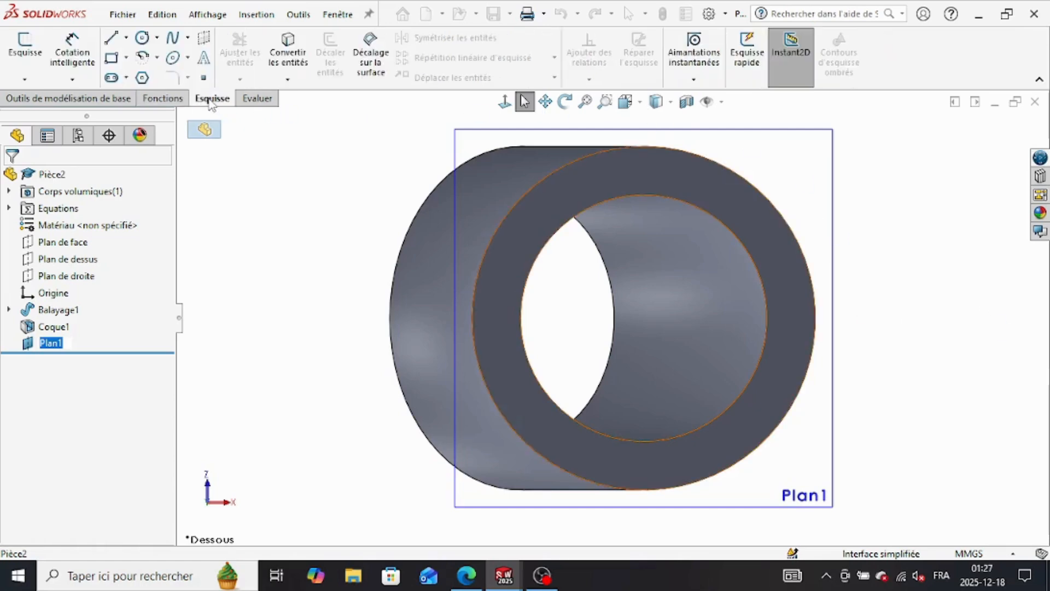
pyautogui.click(143, 40)
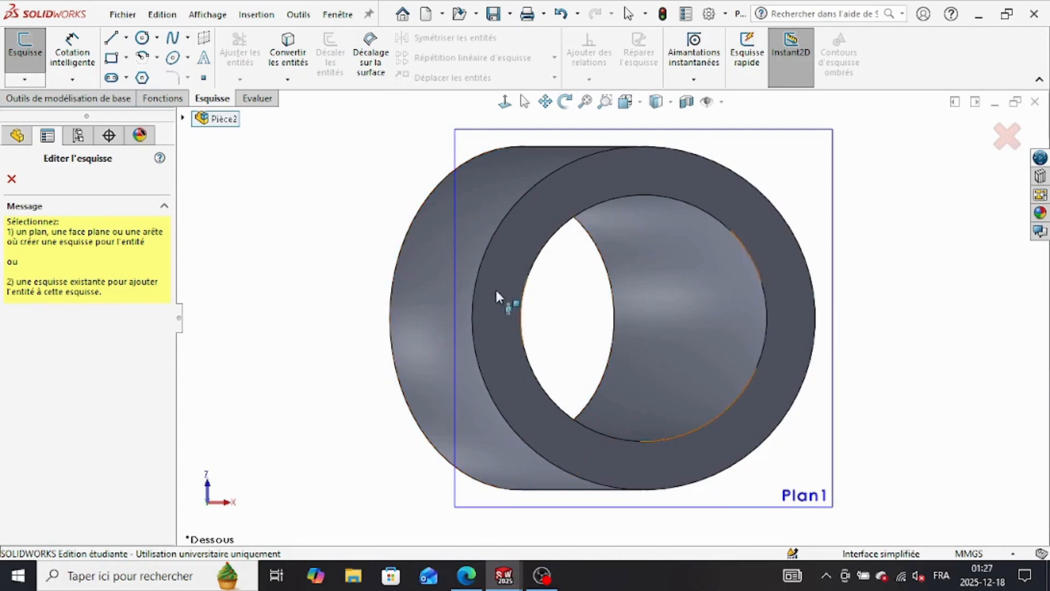
pyautogui.click(747, 469)
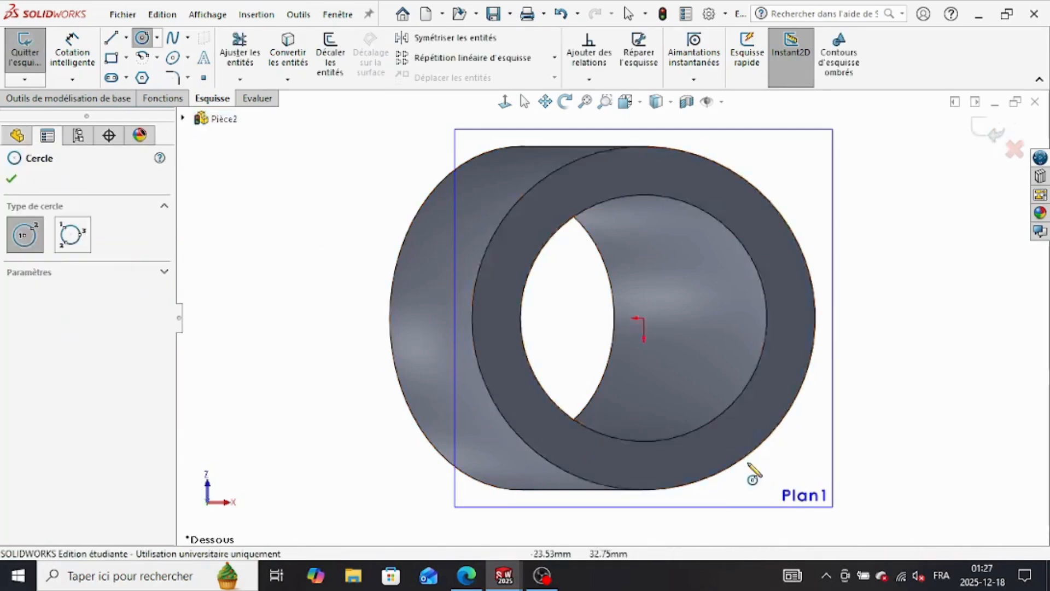
pyautogui.click(644, 318)
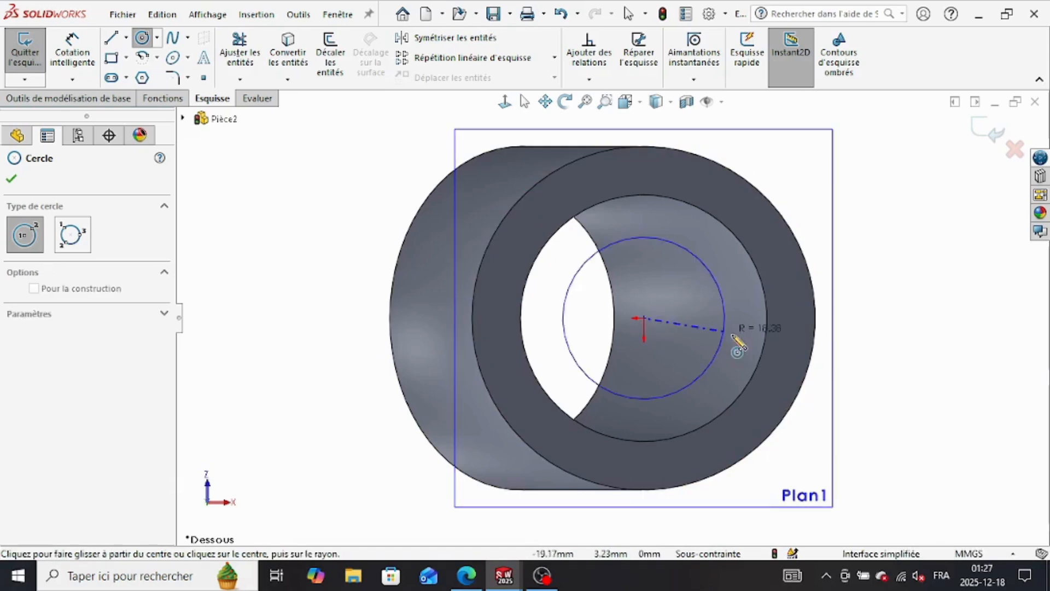
pyautogui.click(867, 409)
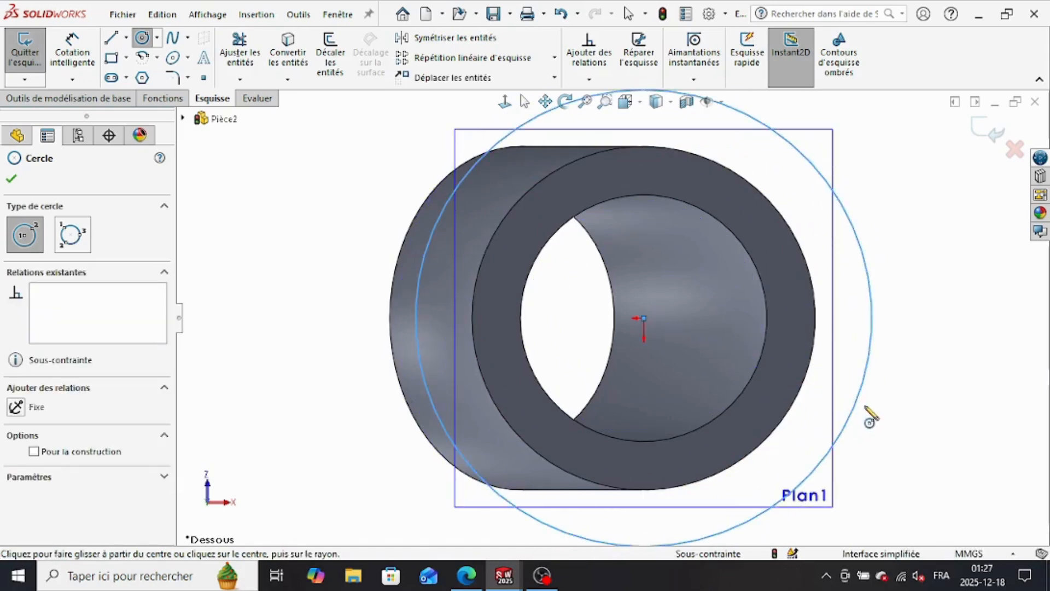
# Step: Consult the flange width in the CSWA practice PDF drawing and dimension the flange circle's radial distance from the bore edge as "b"*3
pyautogui.click(73, 50)
pyautogui.moveTo(477, 579)
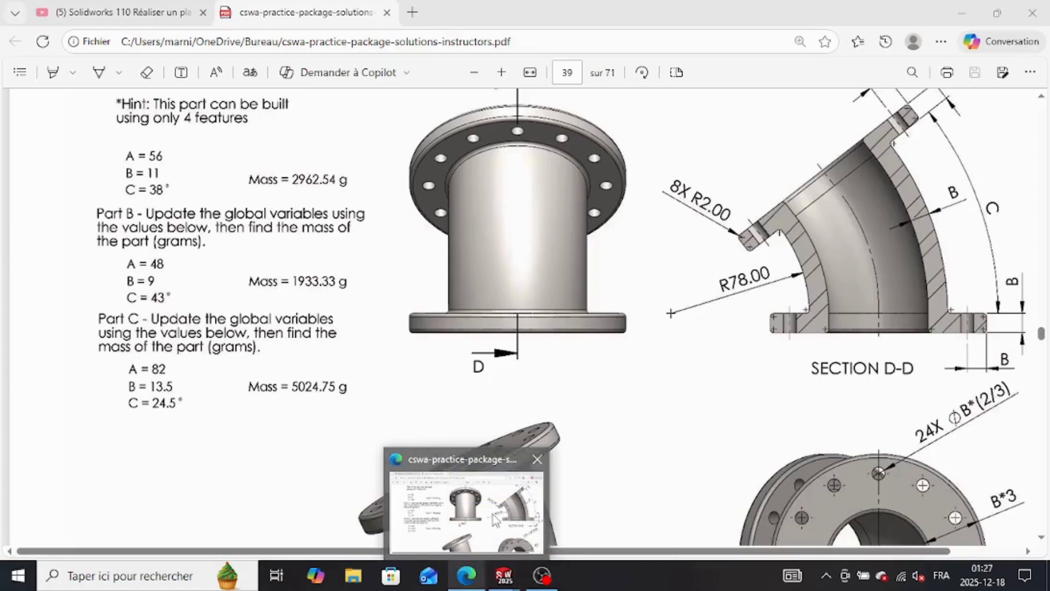
pyautogui.click(466, 511)
pyautogui.scroll(-3, 765, 358)
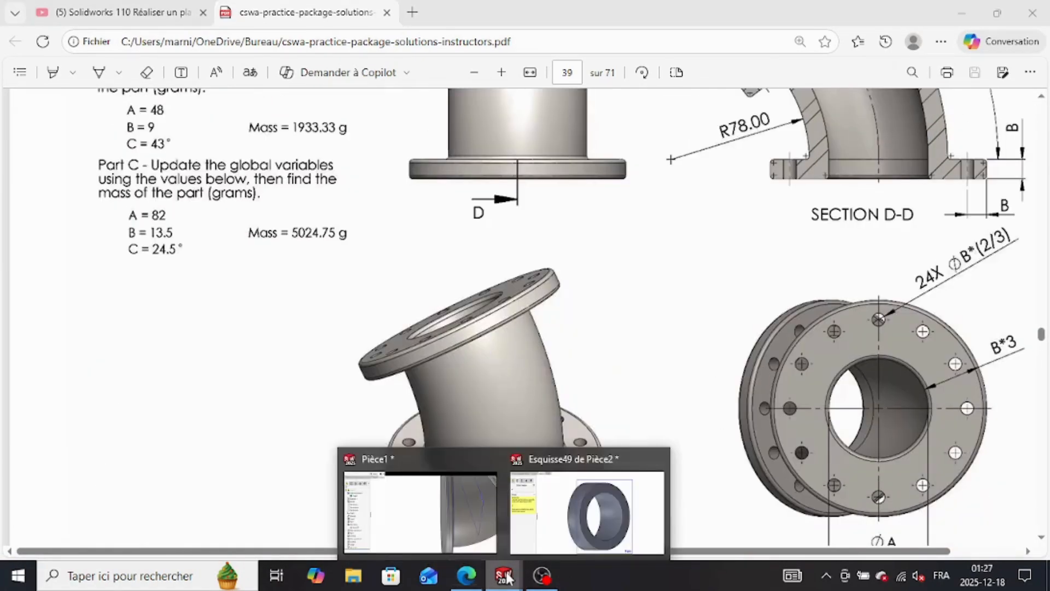
pyautogui.click(601, 495)
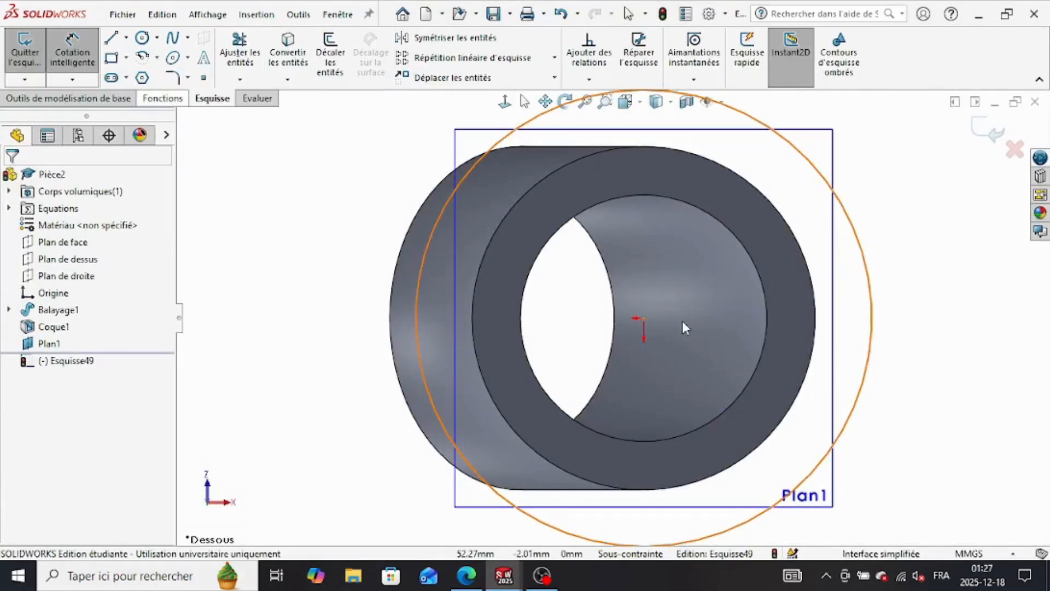
pyautogui.click(766, 348)
pyautogui.click(776, 347)
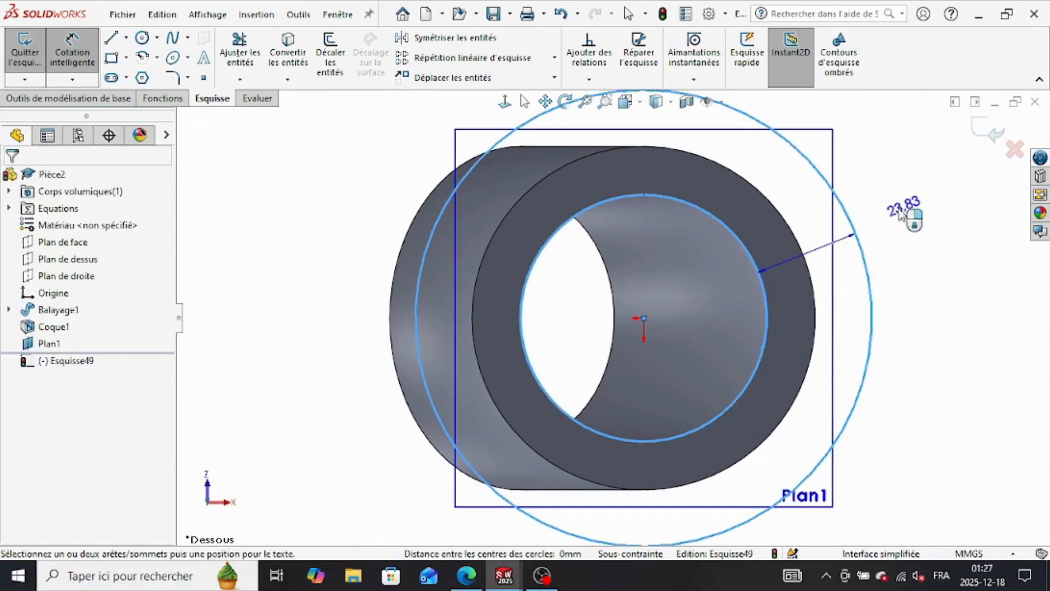
pyautogui.click(911, 222)
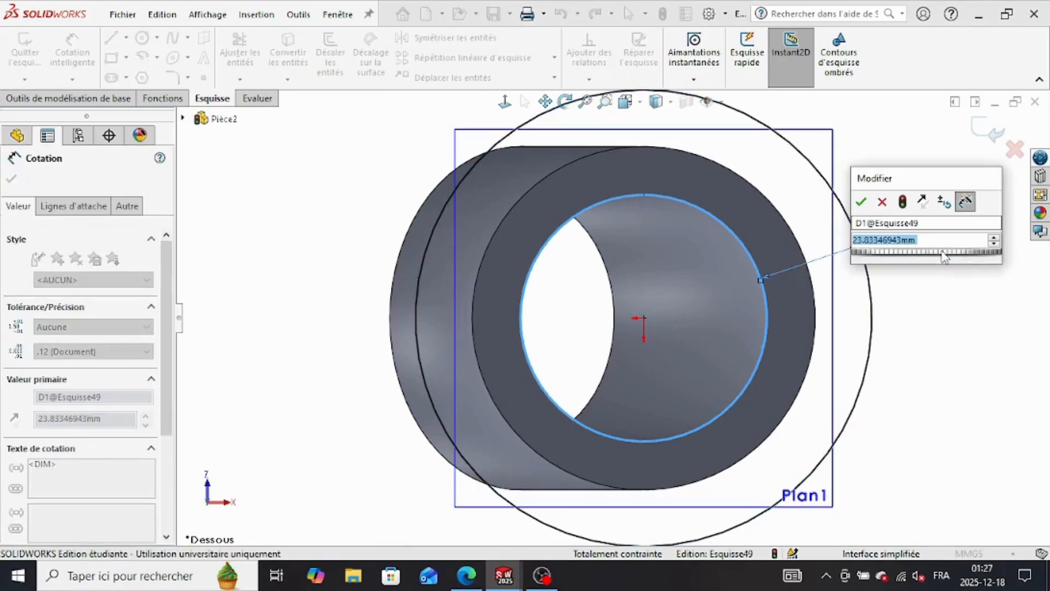
pyautogui.write('=')
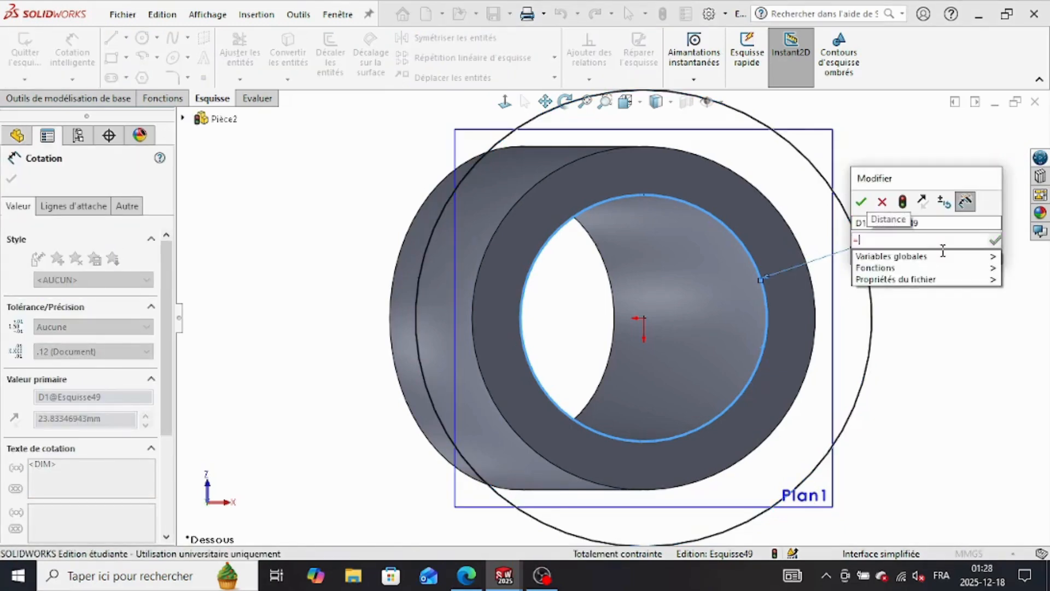
pyautogui.moveTo(897, 256)
pyautogui.click(808, 278)
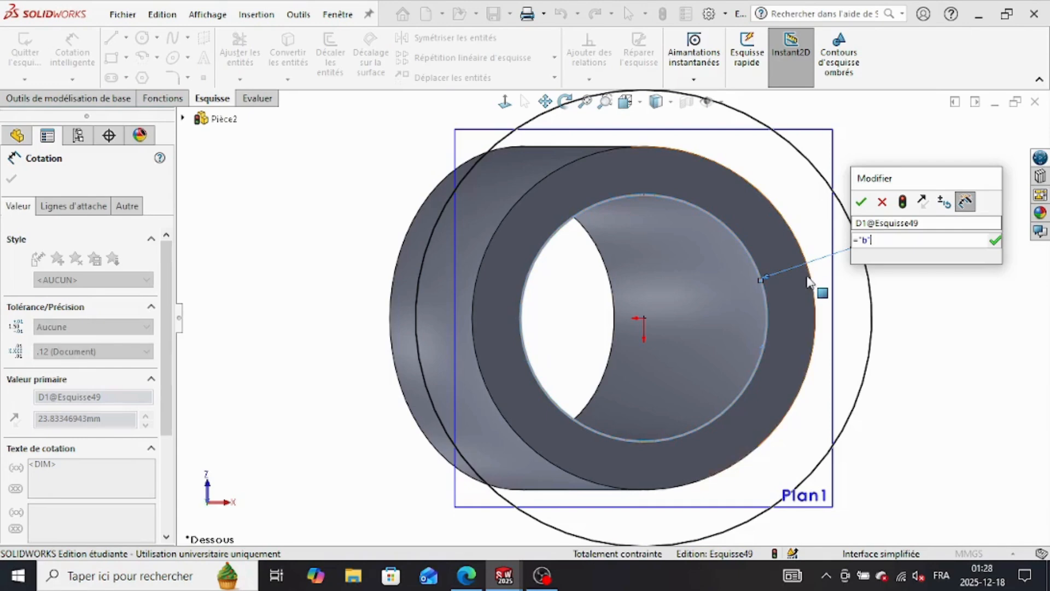
pyautogui.write('*3')
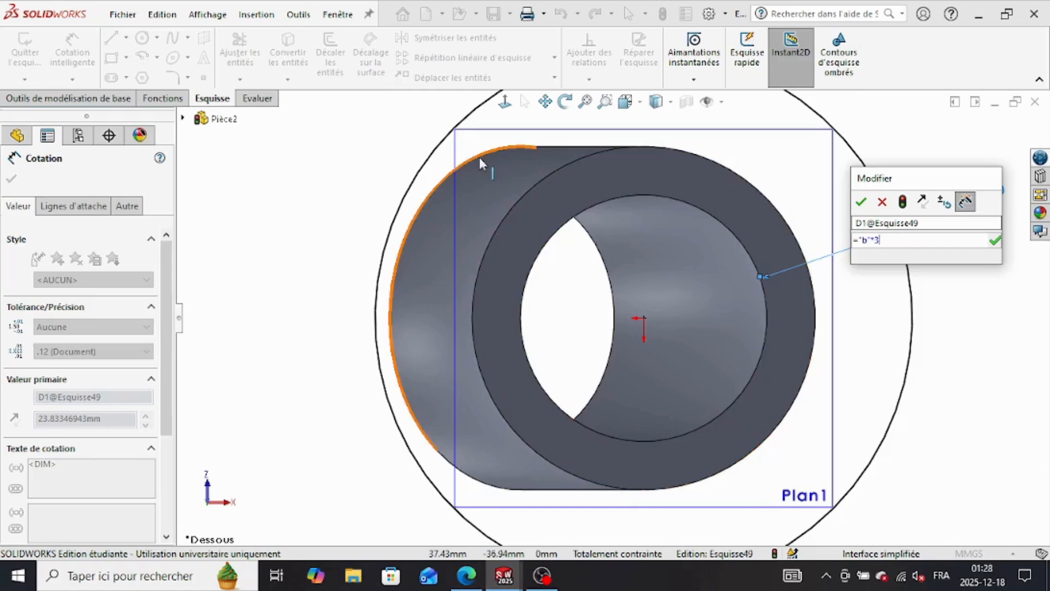
pyautogui.press('Return')
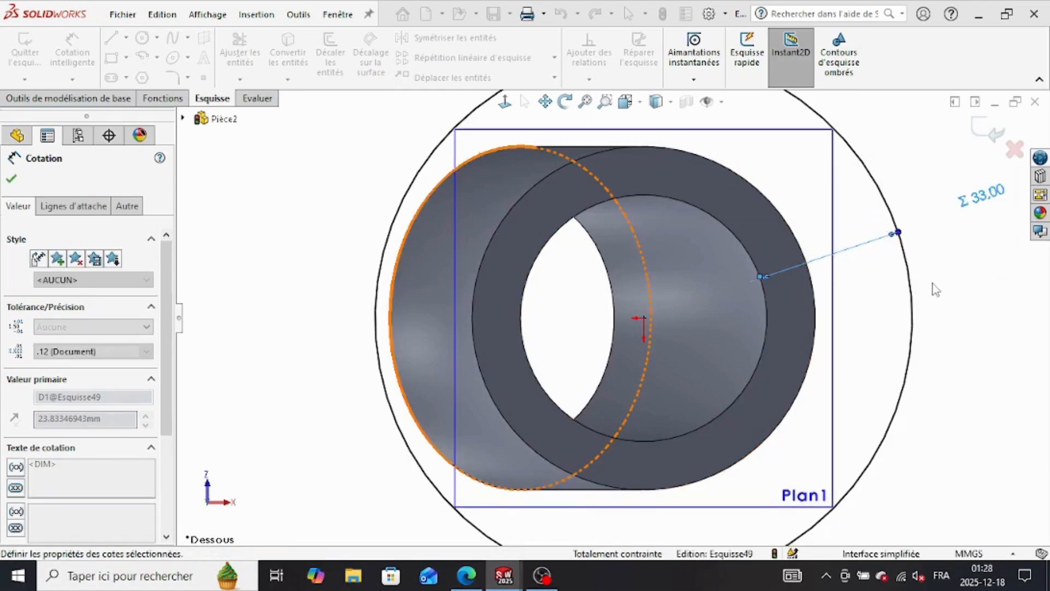
pyautogui.click(933, 285)
pyautogui.click(178, 102)
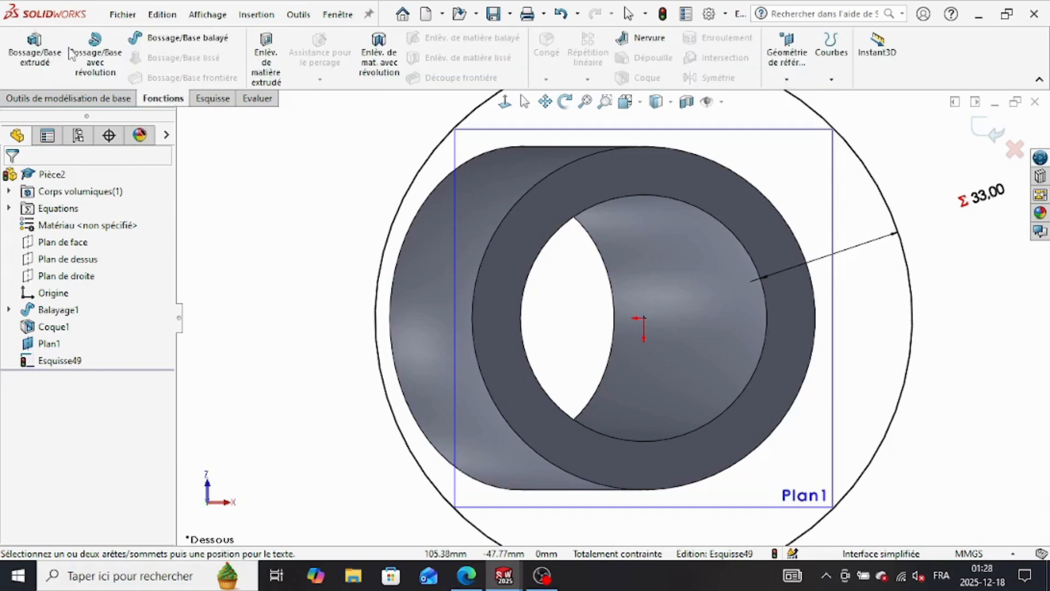
pyautogui.click(35, 55)
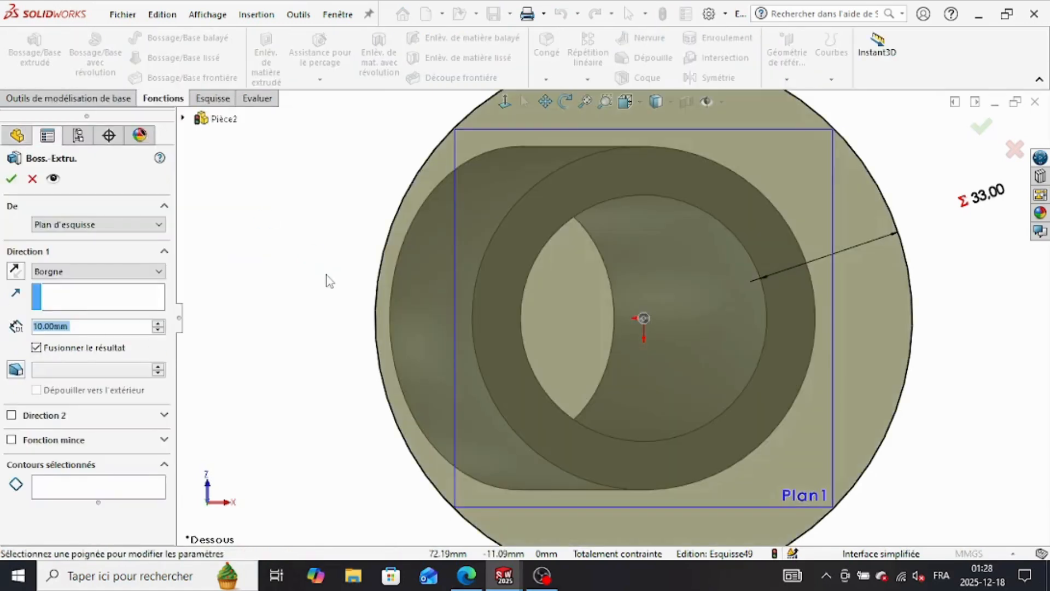
pyautogui.click(31, 179)
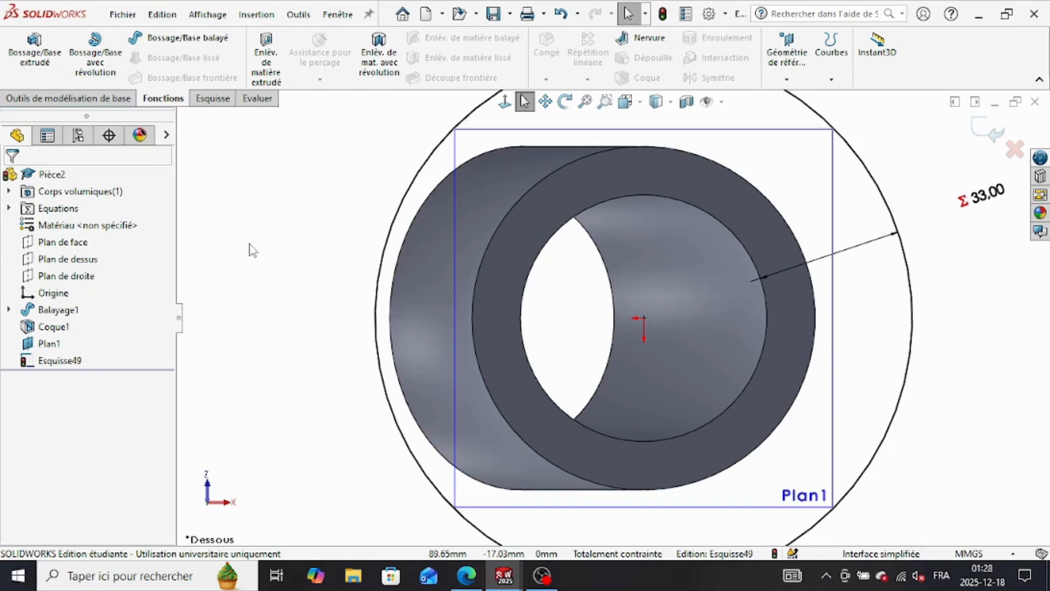
# Step: Sketch an inner circle centred on the bore, matching the bore edge at about 56 mm in diameter
pyautogui.click(213, 99)
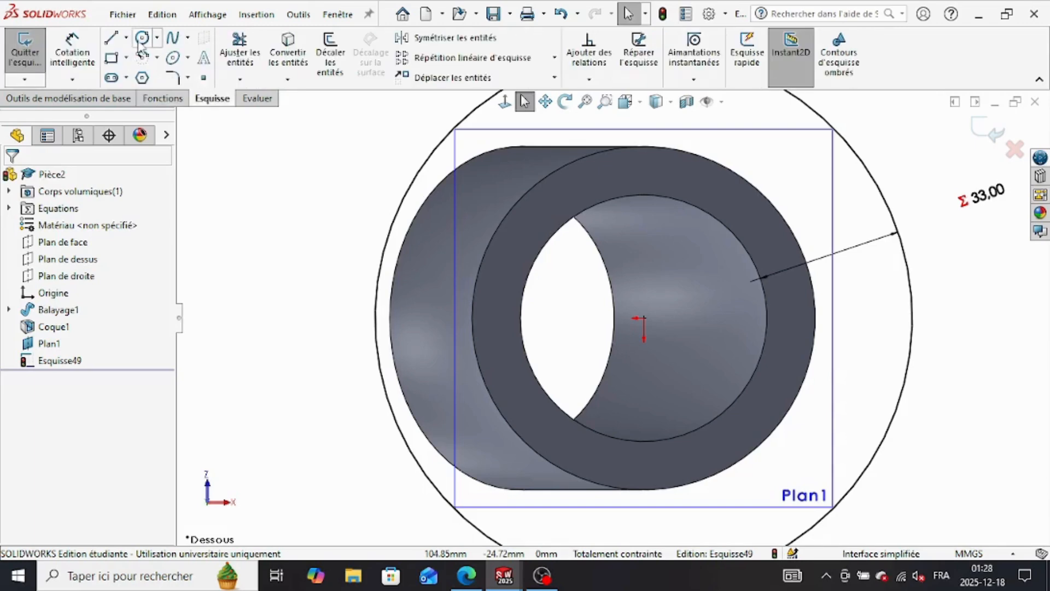
pyautogui.click(142, 37)
pyautogui.click(644, 318)
pyautogui.click(764, 351)
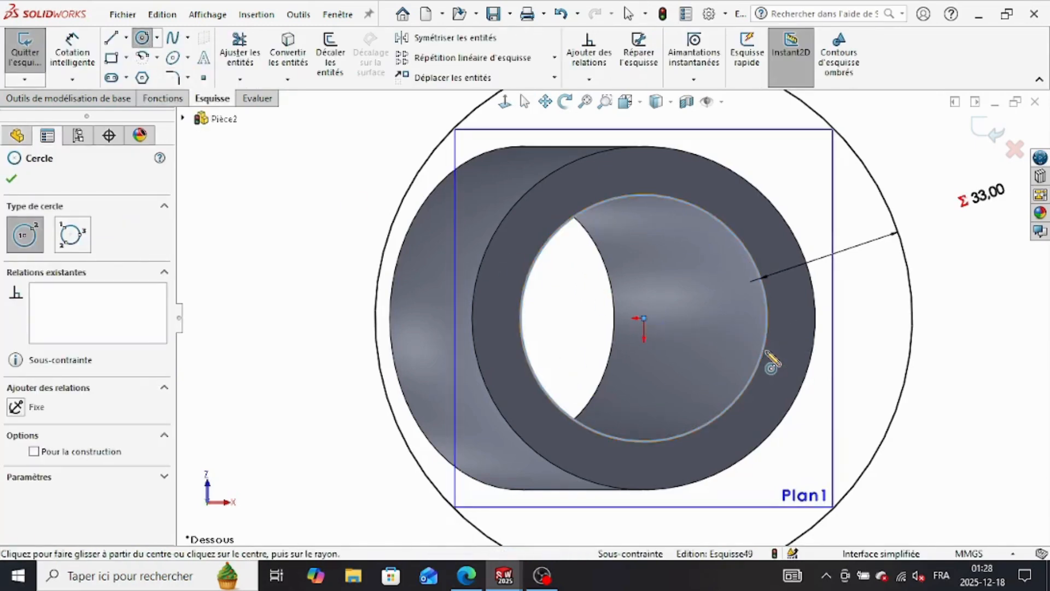
pyautogui.click(13, 178)
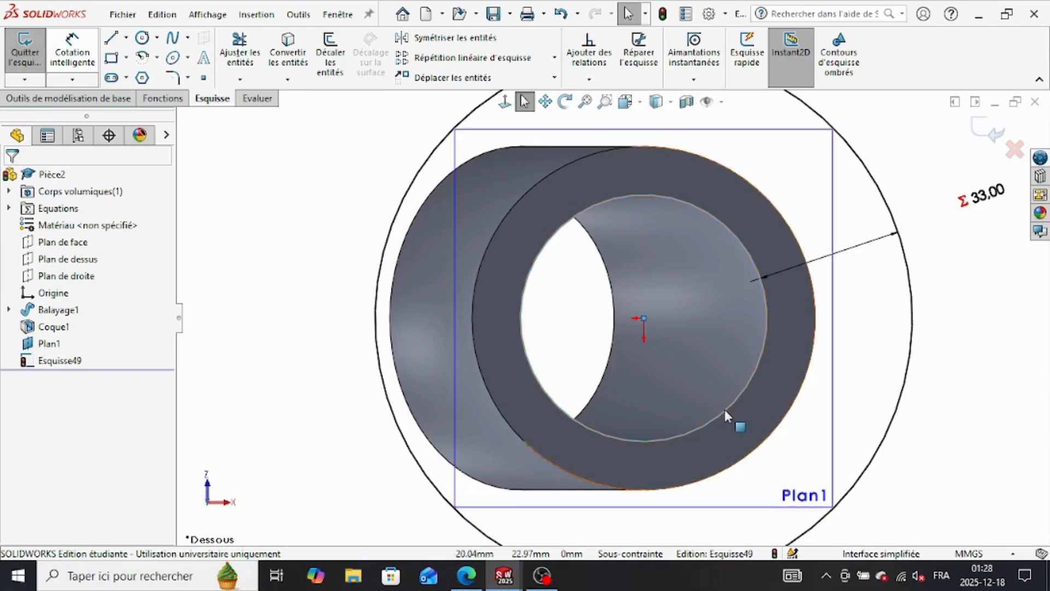
# Step: Add a diameter dimension to the inner circle, placed outside the flange circle
pyautogui.click(738, 381)
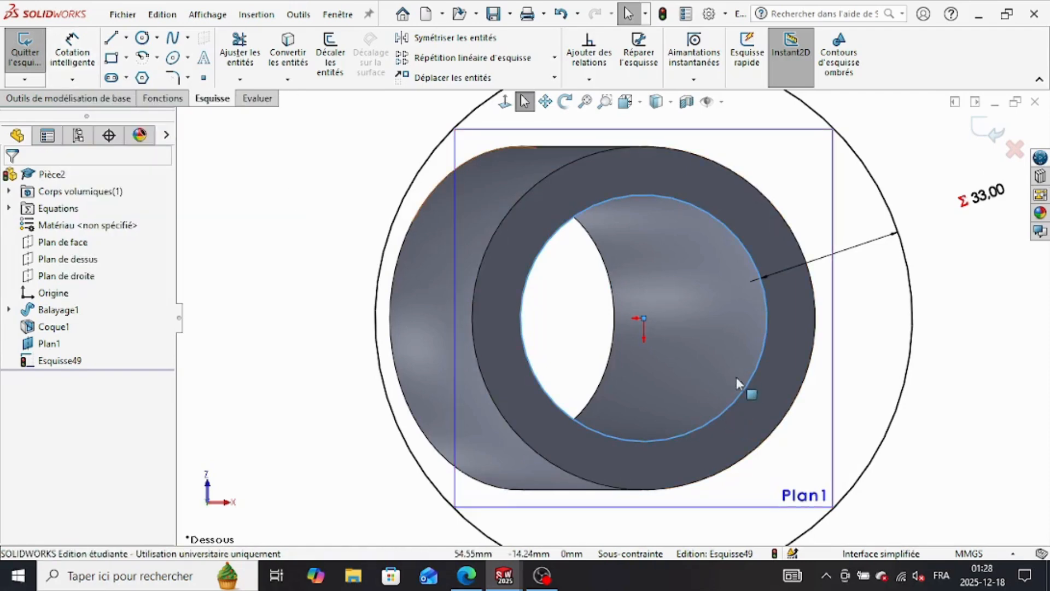
pyautogui.click(70, 55)
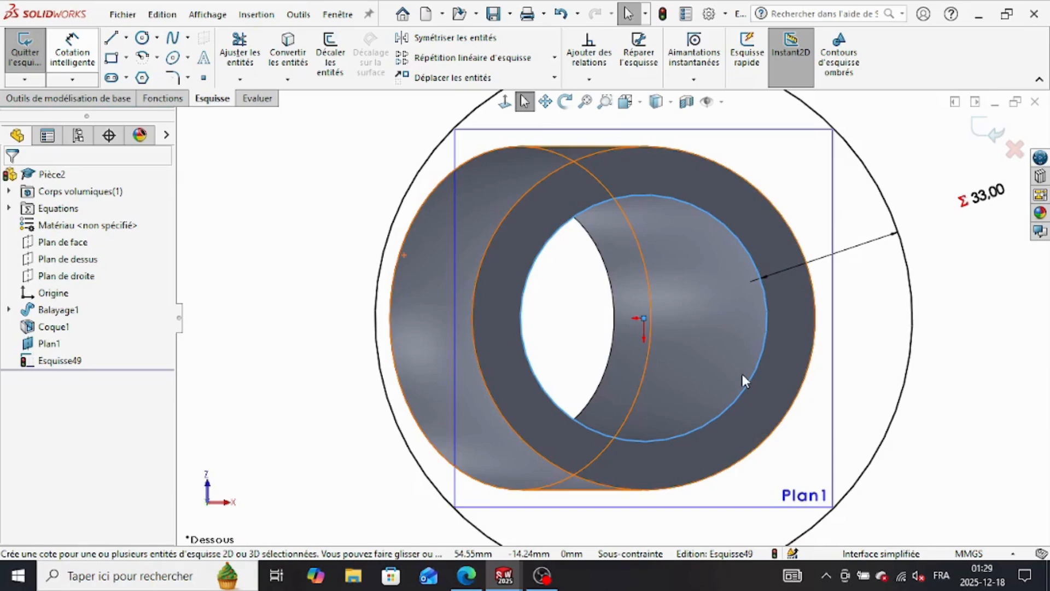
pyautogui.press('Escape')
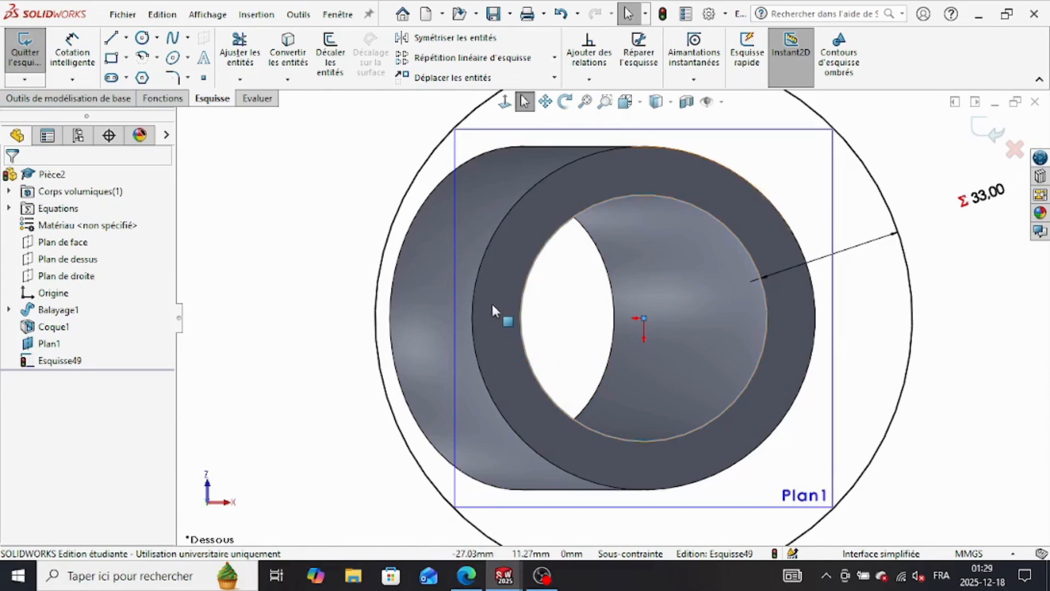
pyautogui.scroll(3, 493, 310)
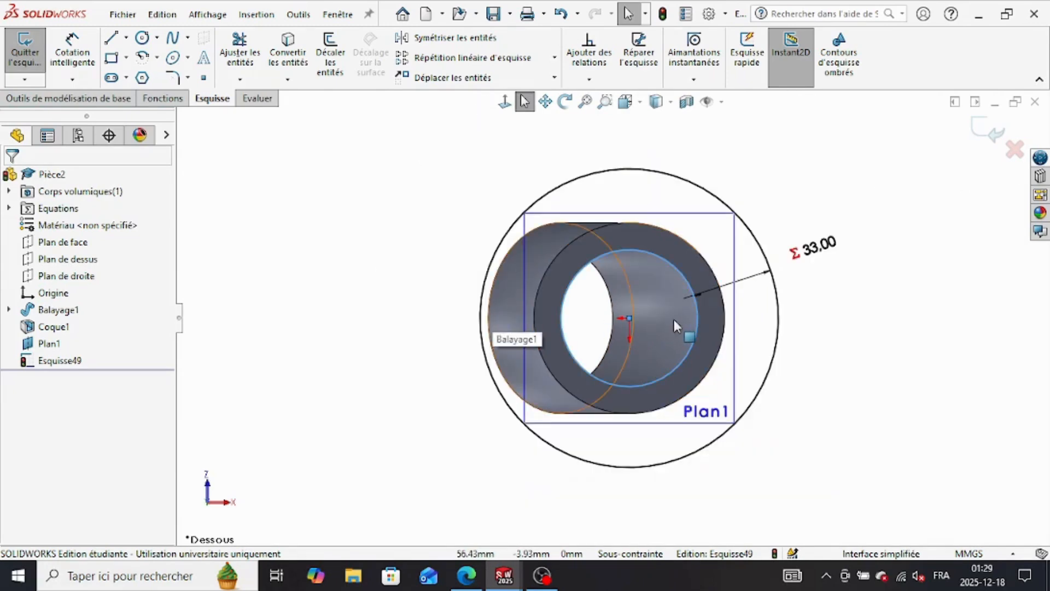
pyautogui.scroll(-1, 670, 320)
pyautogui.click(72, 52)
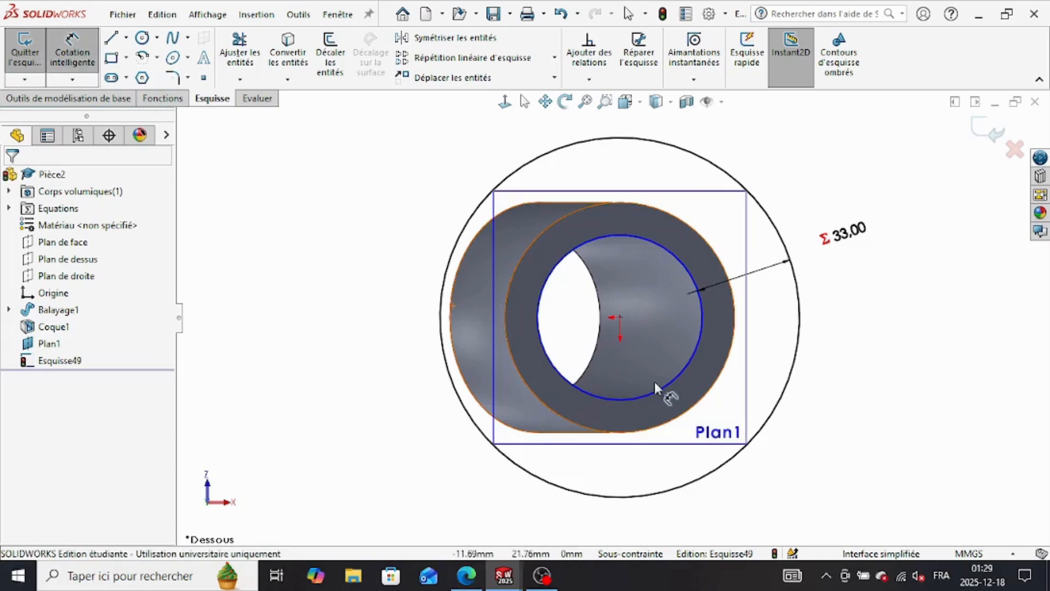
pyautogui.click(429, 411)
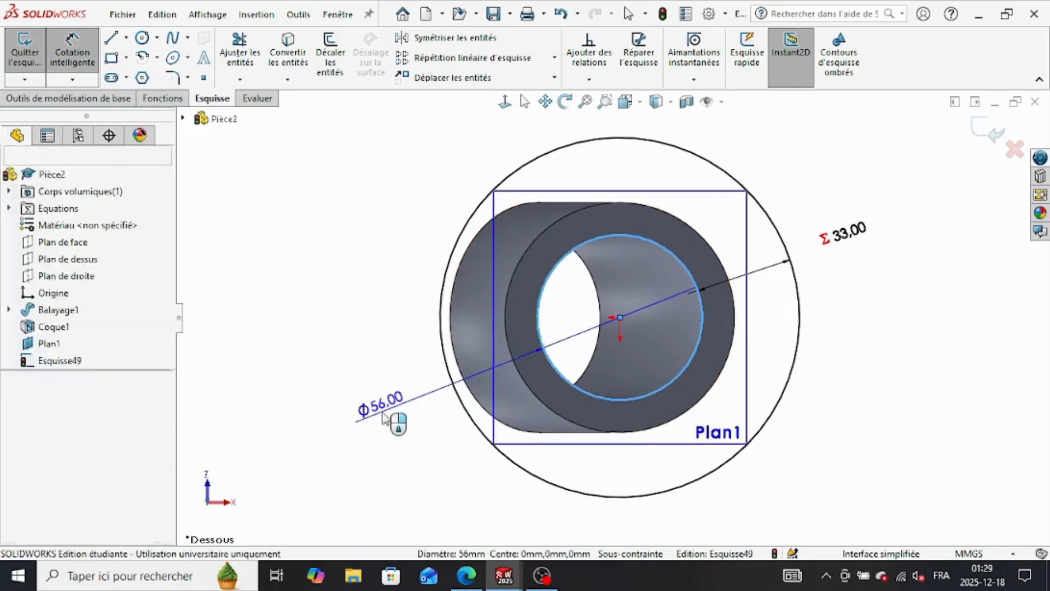
pyautogui.click(399, 421)
pyautogui.click(364, 431)
pyautogui.click(365, 432)
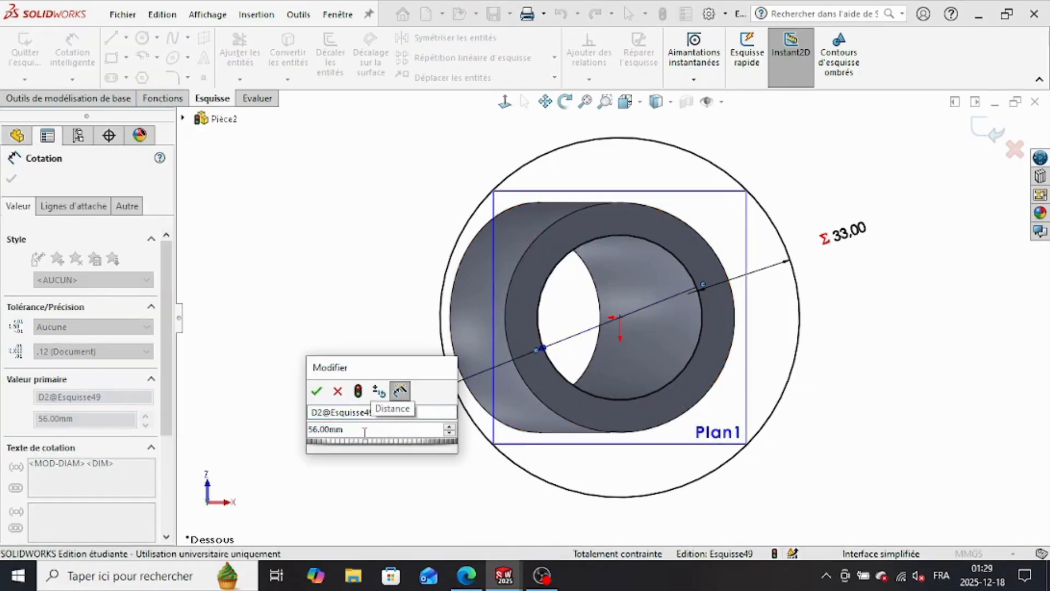
# Step: Try to drive the inner circle's diameter with the global variable a
pyautogui.press('BackSpace')
pyautogui.press('BackSpace')
pyautogui.press('BackSpace')
pyautogui.press('BackSpace')
pyautogui.press('BackSpace')
pyautogui.press('BackSpace')
pyautogui.press('BackSpace')
pyautogui.write('=')
pyautogui.moveTo(350, 453)
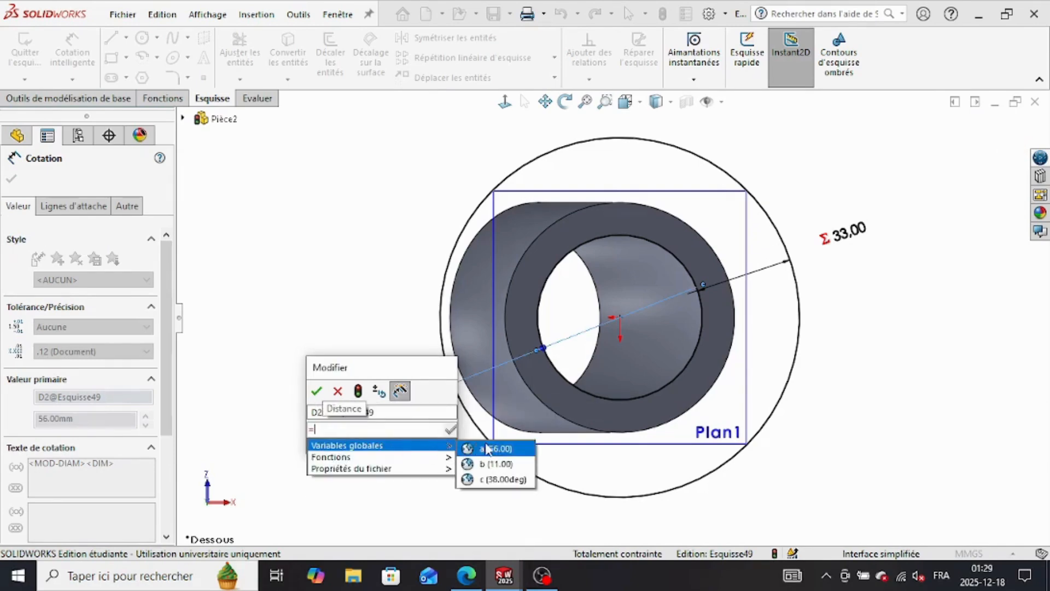
pyautogui.click(491, 454)
pyautogui.click(449, 432)
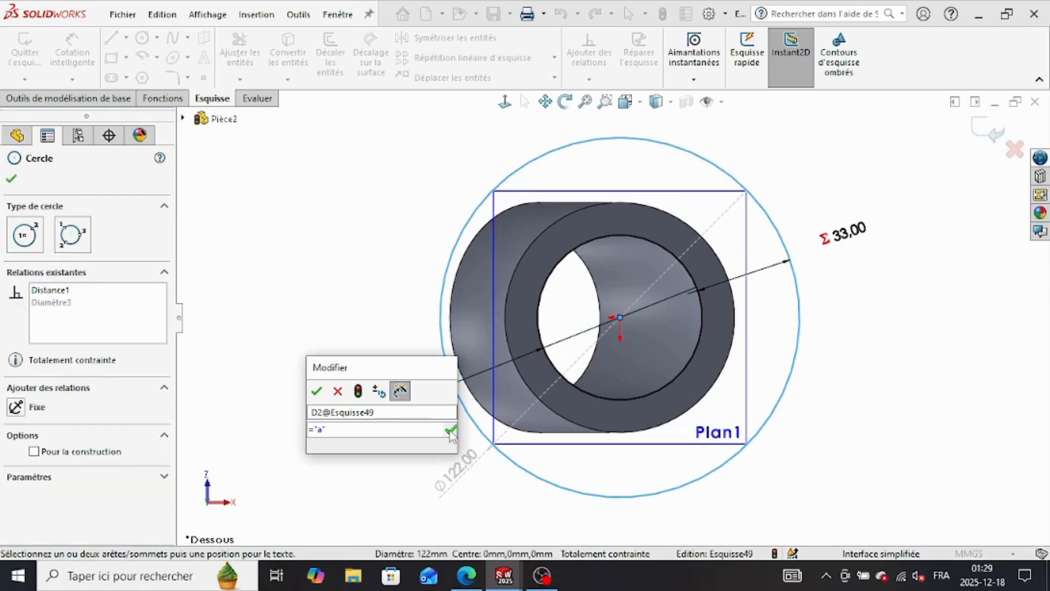
pyautogui.click(450, 430)
pyautogui.click(316, 393)
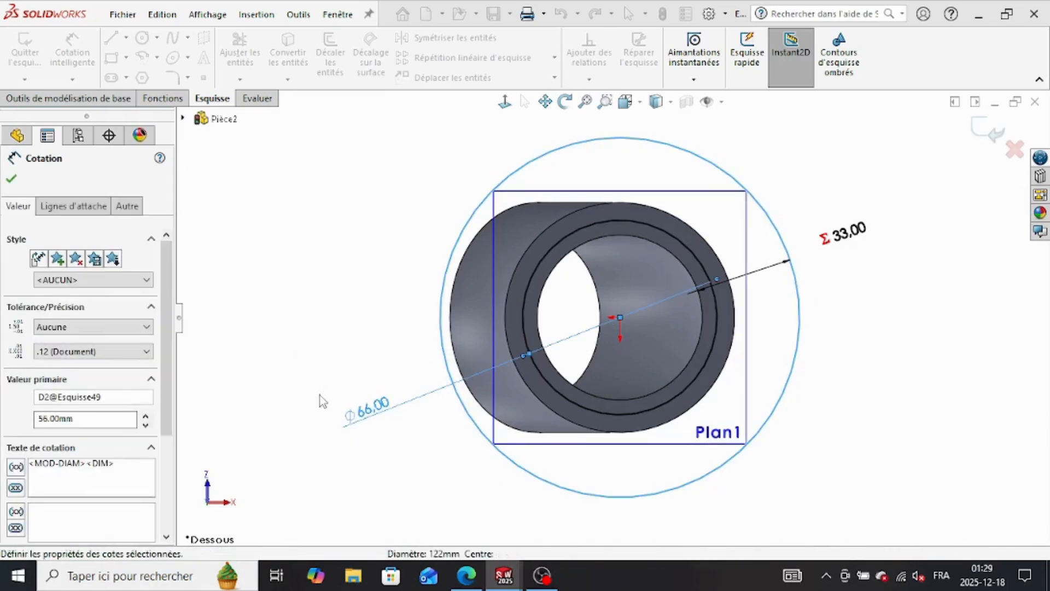
# Step: Inspect the equation behind the inner circle's diameter dimension and leave it as it is
pyautogui.click(391, 423)
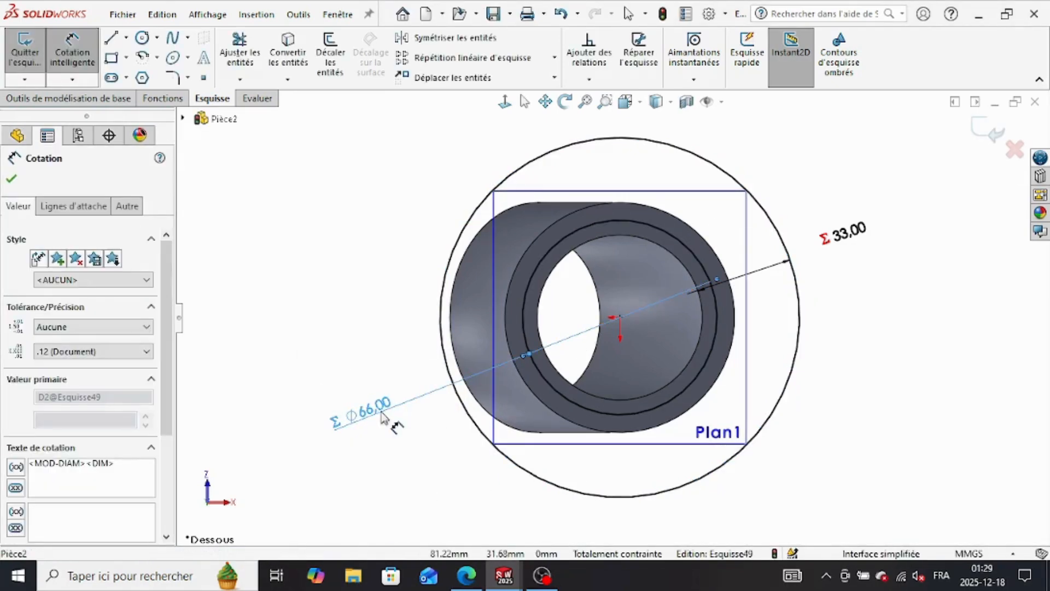
pyautogui.doubleClick(358, 417)
pyautogui.click(377, 426)
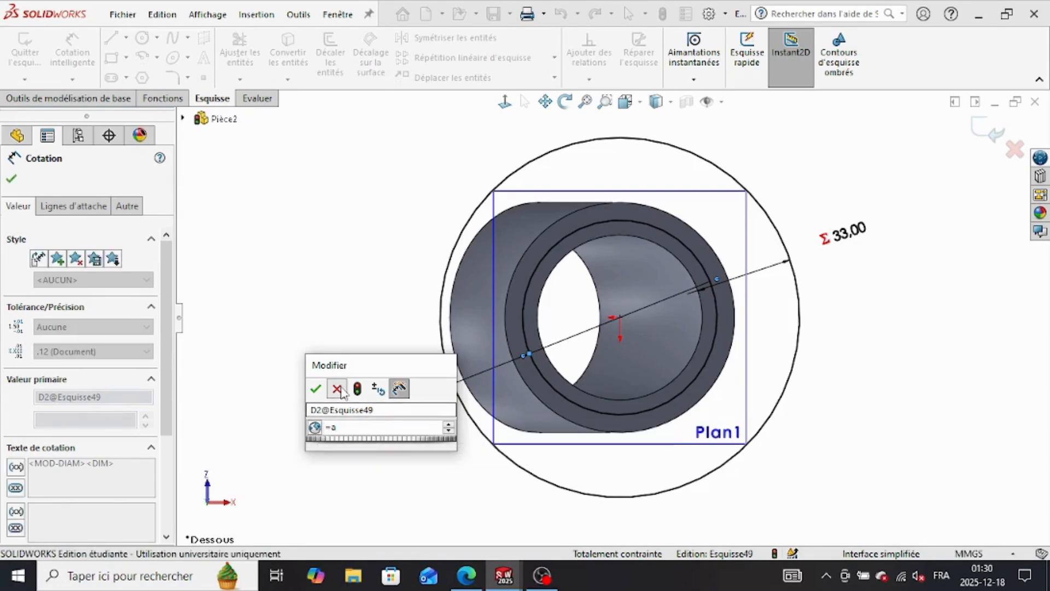
pyautogui.click(337, 388)
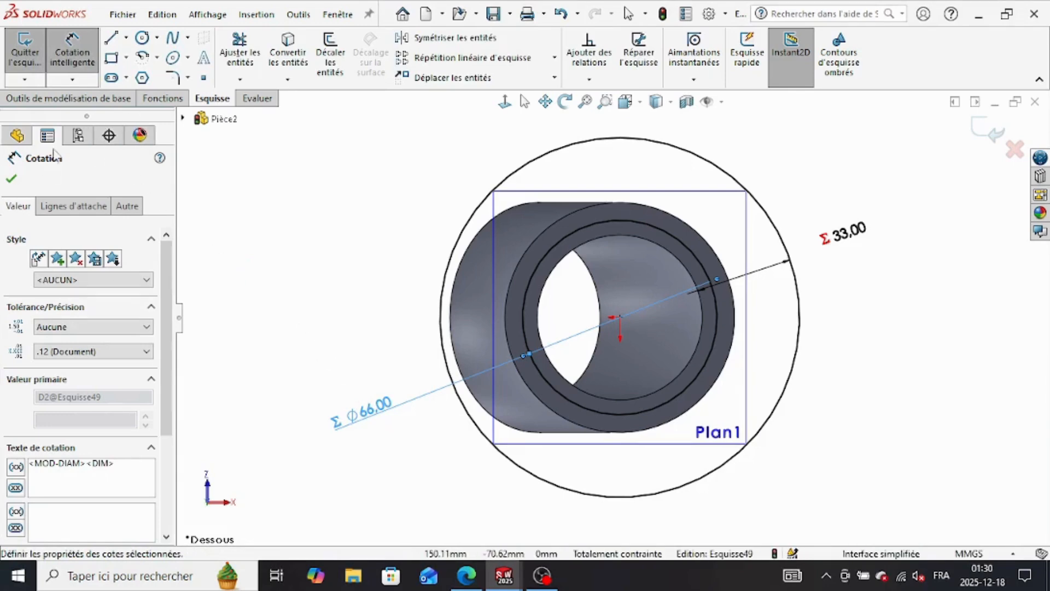
pyautogui.click(11, 182)
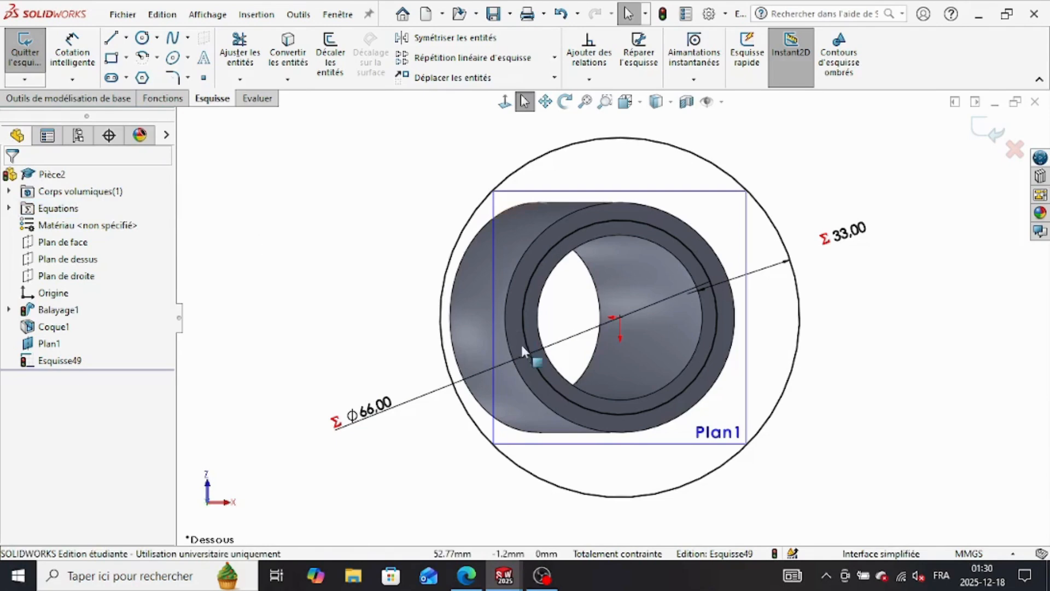
# Step: Undo the link between the inner circle's diameter and variable a, and remove that diameter dimension
pyautogui.click(557, 15)
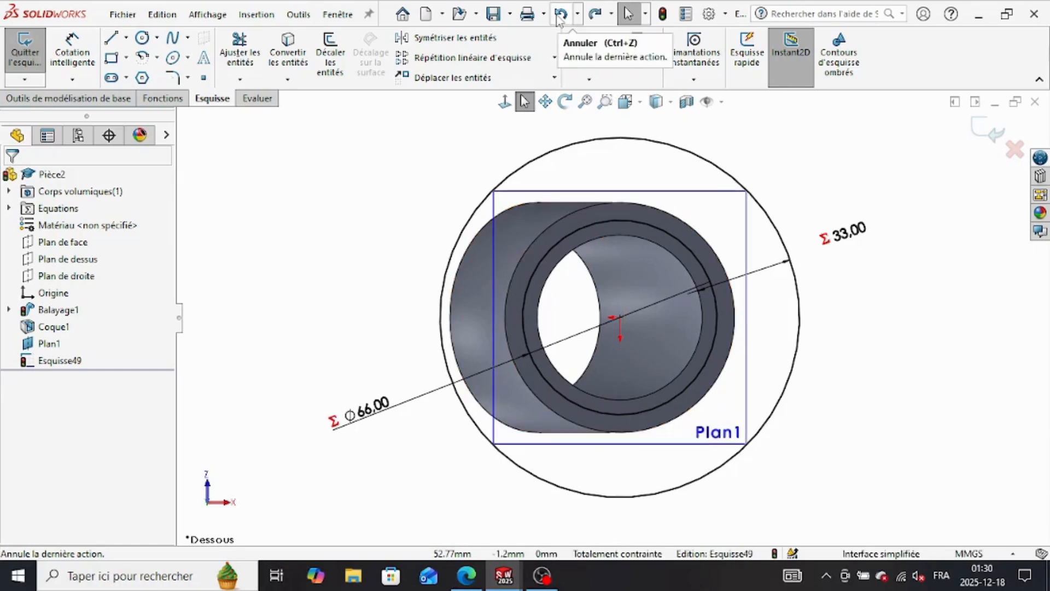
pyautogui.click(558, 16)
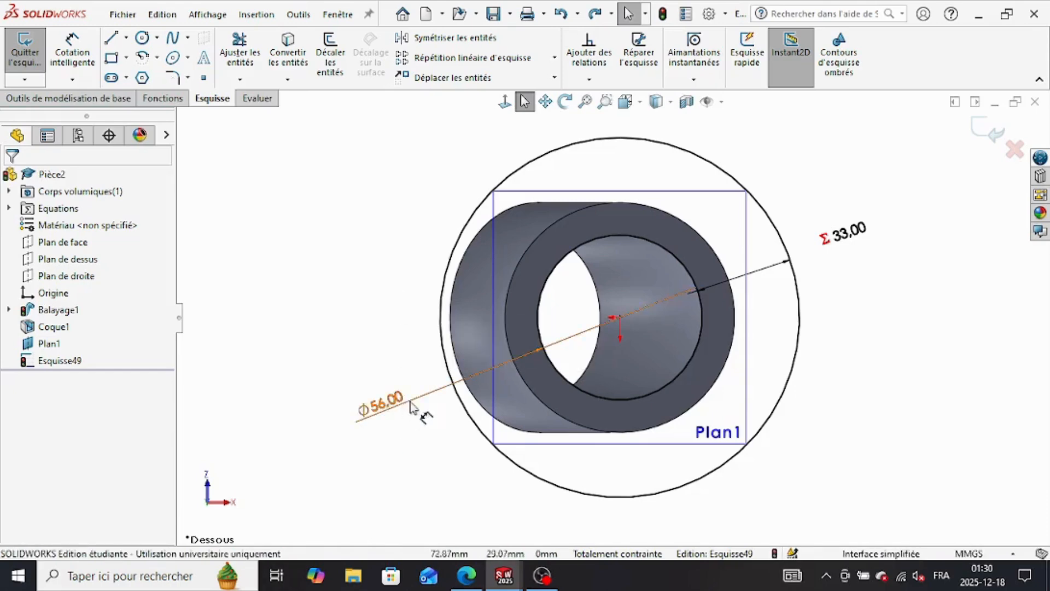
pyautogui.rightClick(393, 405)
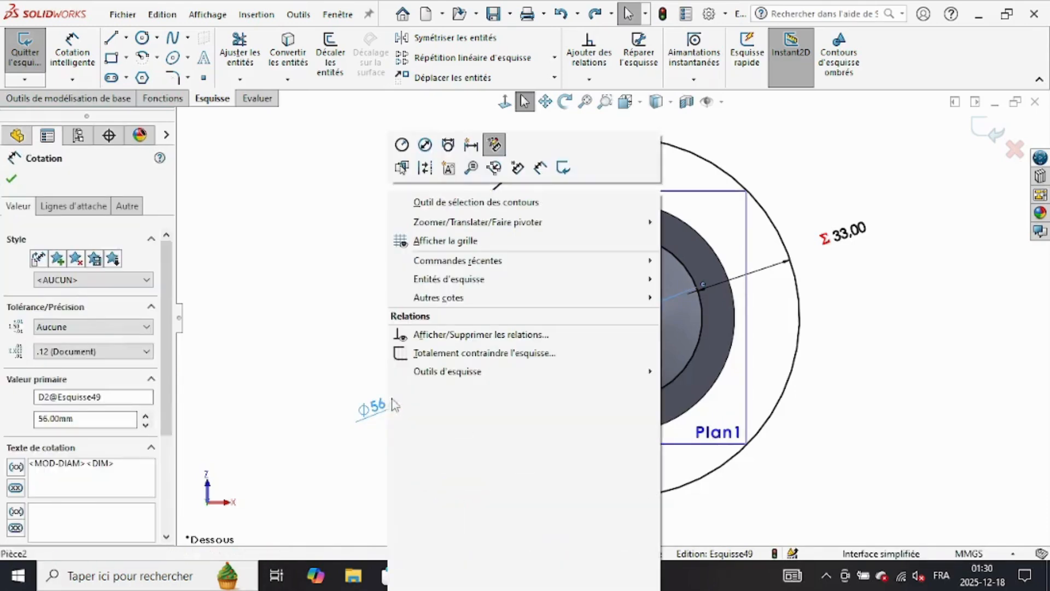
pyautogui.click(415, 387)
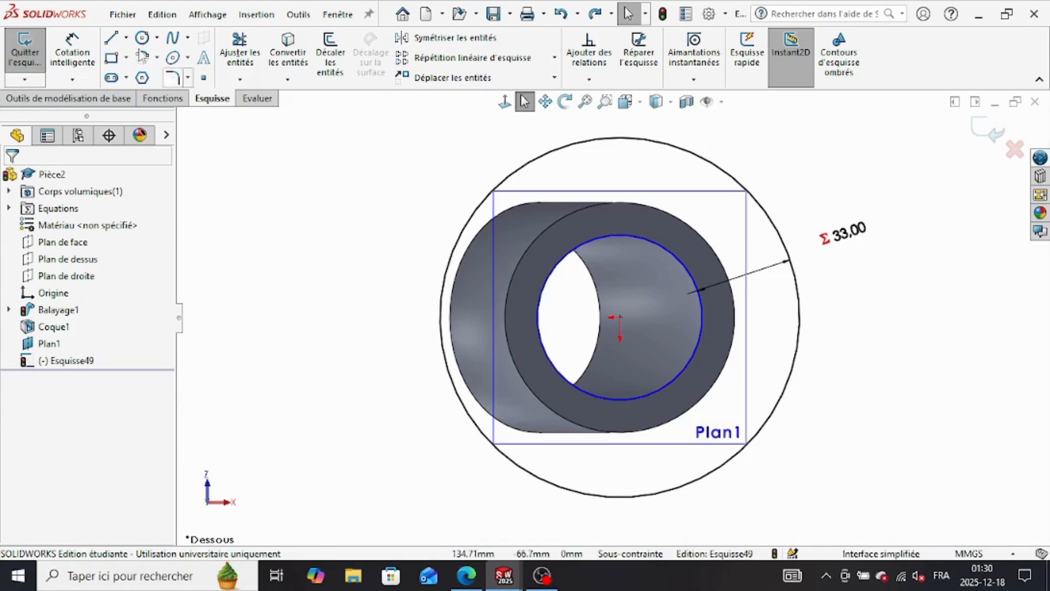
# Step: Dimension the inner circle's diameter in the flange sketch and drive it with the global variable a
pyautogui.click(71, 52)
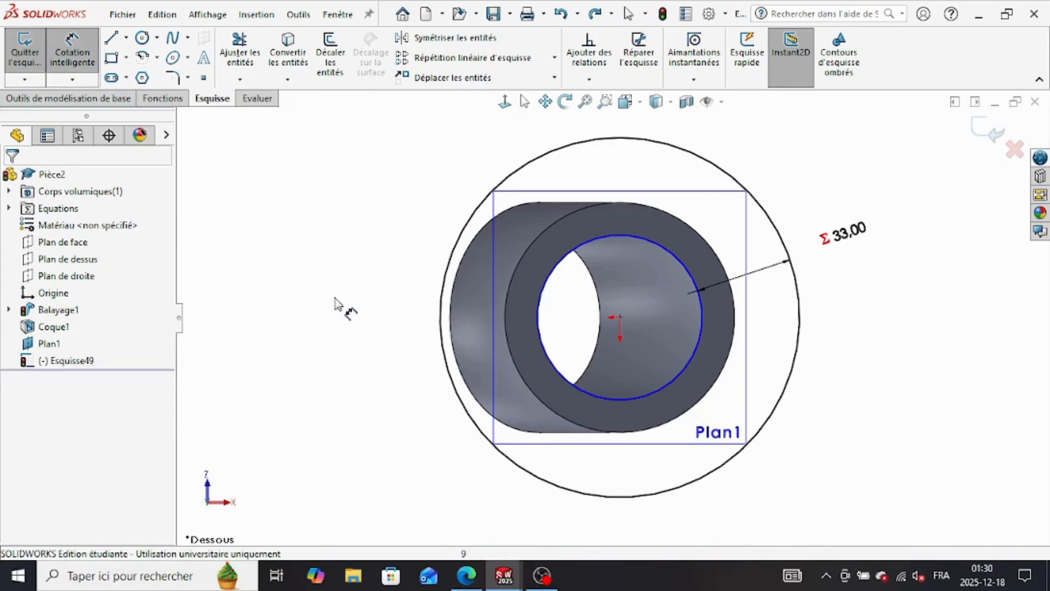
pyautogui.click(554, 364)
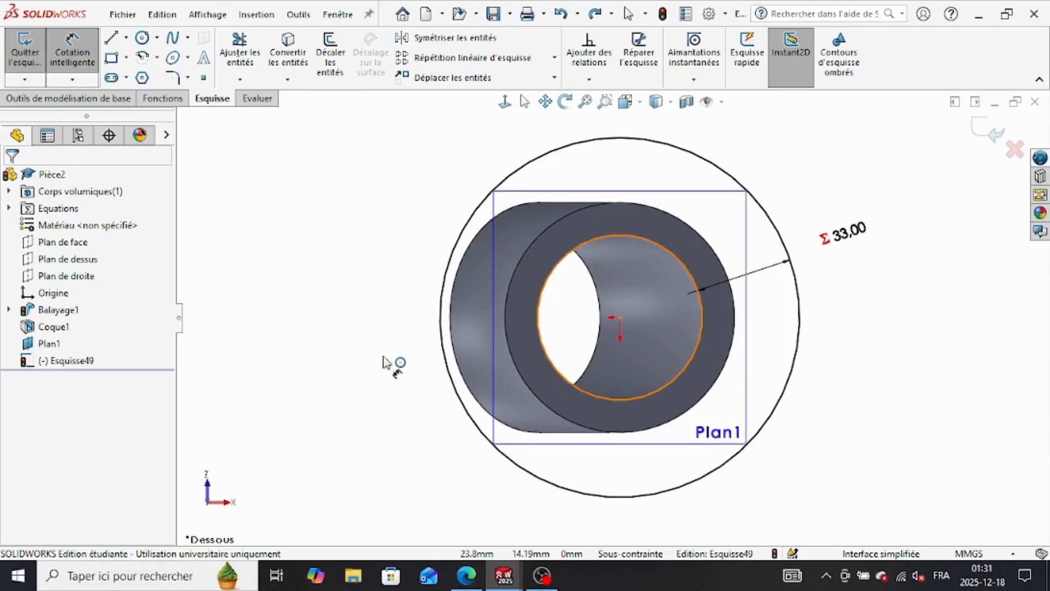
pyautogui.click(377, 450)
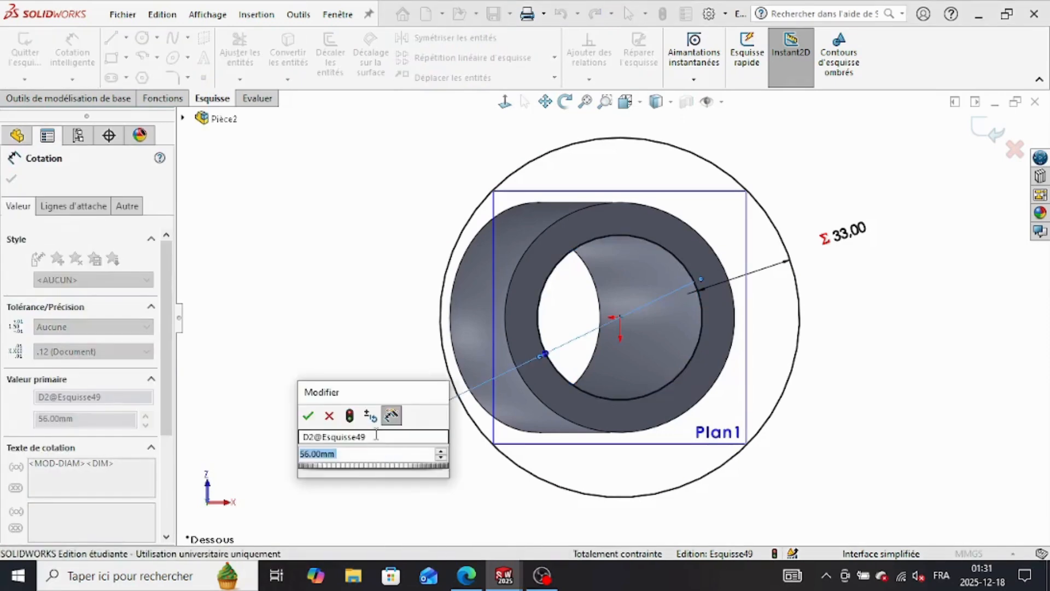
pyautogui.write('=')
pyautogui.moveTo(404, 471)
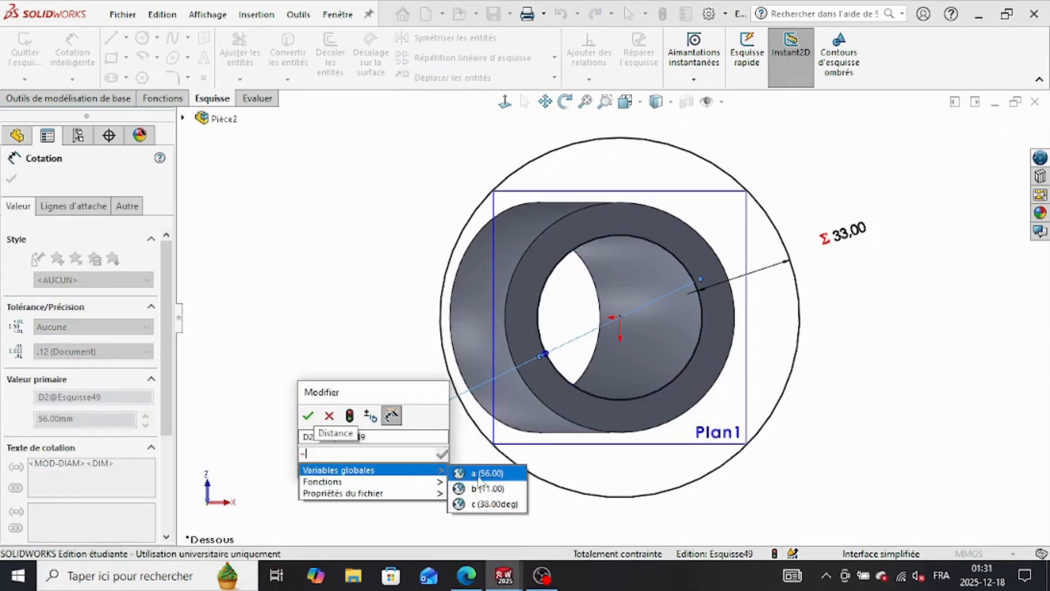
pyautogui.click(488, 472)
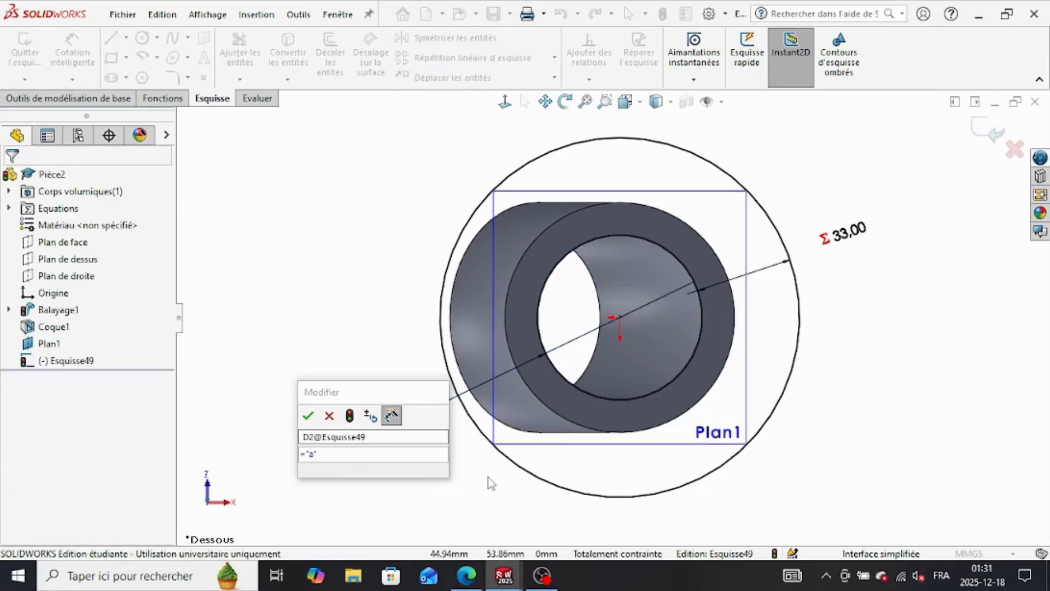
pyautogui.click(309, 417)
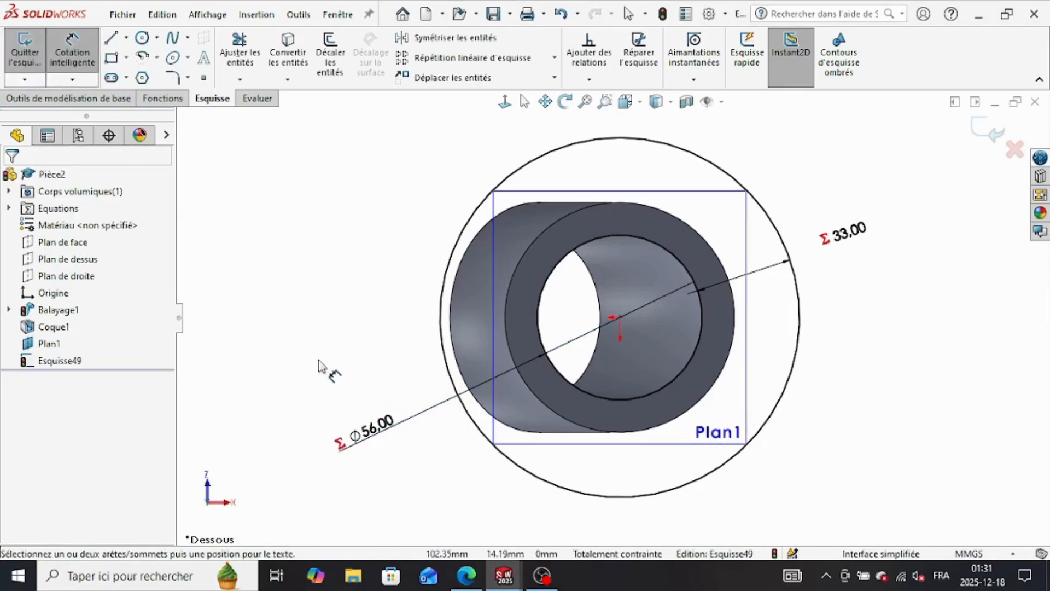
# Step: Try to extrude only the ring between the pipe's outer wall and the flange circle by global variable b, and undo the extrusion
pyautogui.click(163, 99)
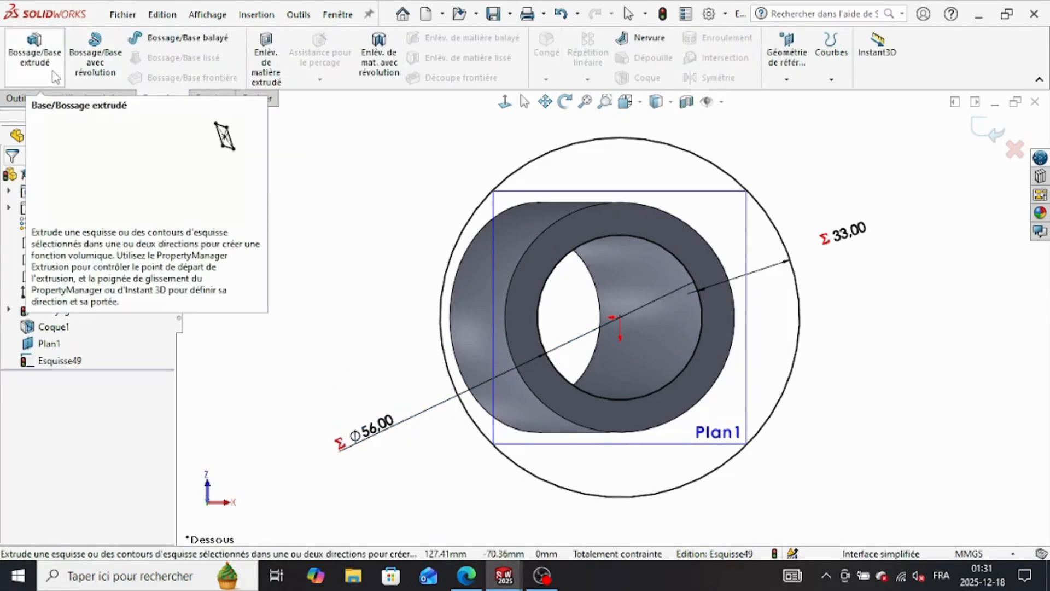
pyautogui.click(35, 55)
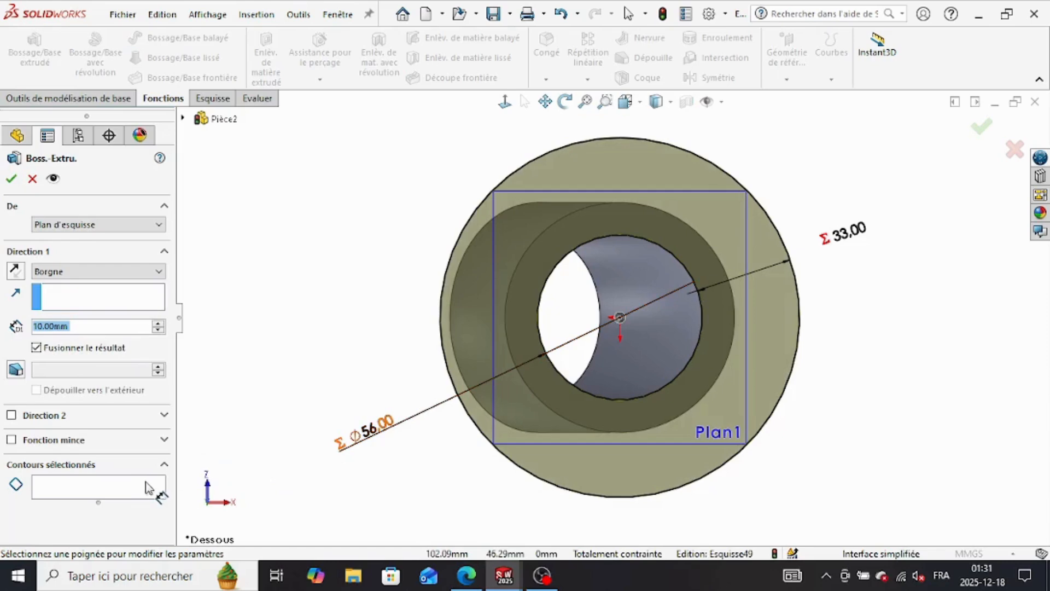
pyautogui.click(562, 456)
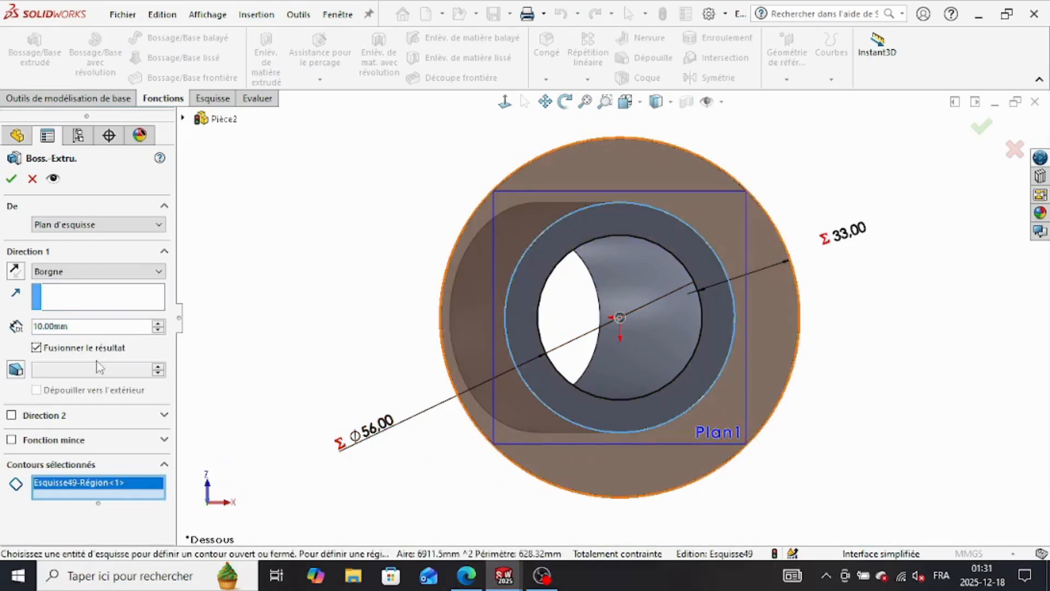
pyautogui.write('=')
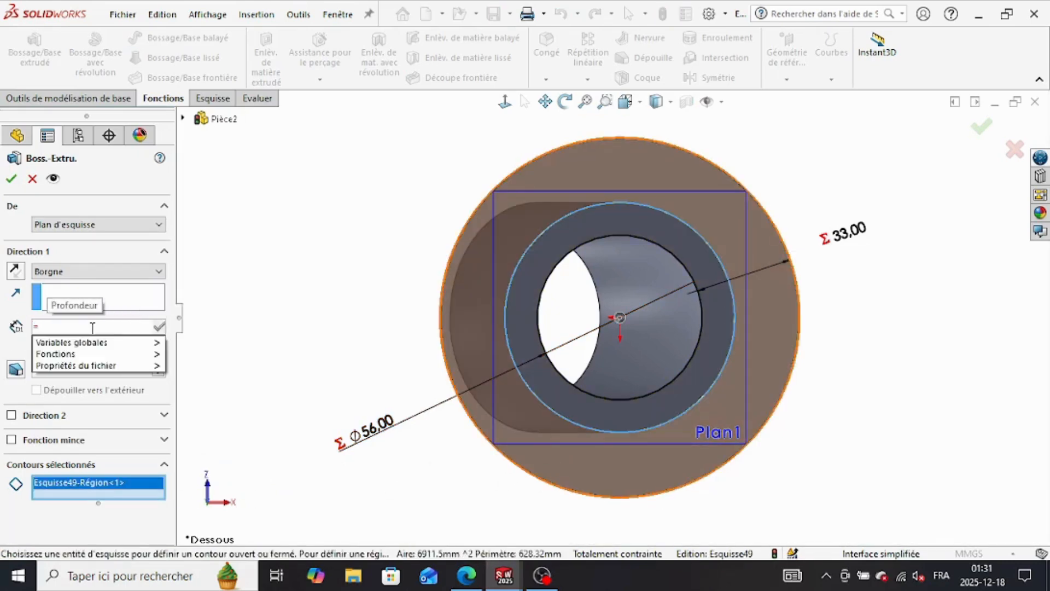
pyautogui.moveTo(97, 342)
pyautogui.click(211, 361)
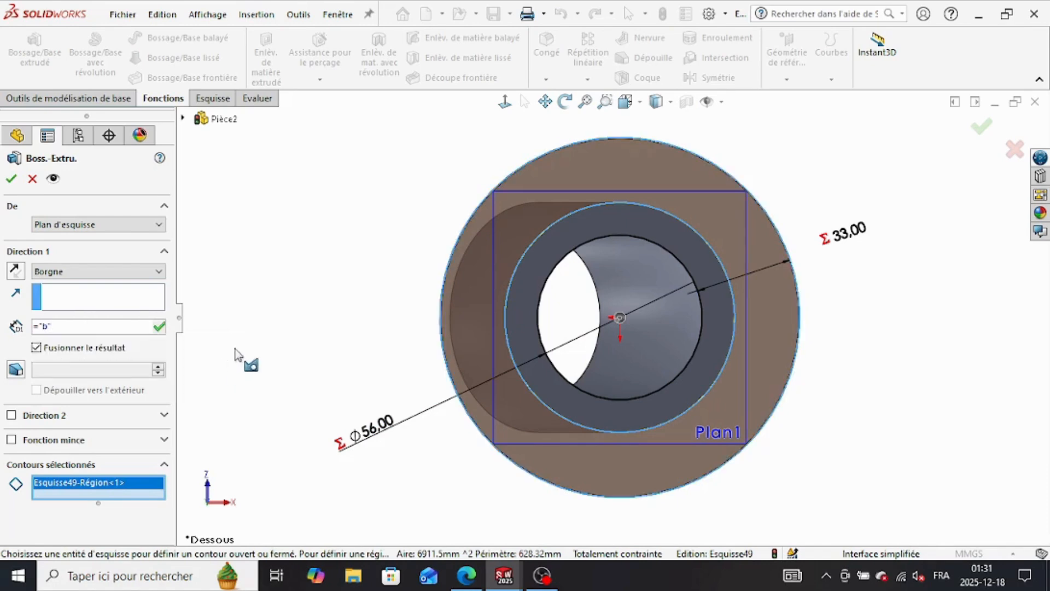
pyautogui.click(160, 327)
pyautogui.click(11, 179)
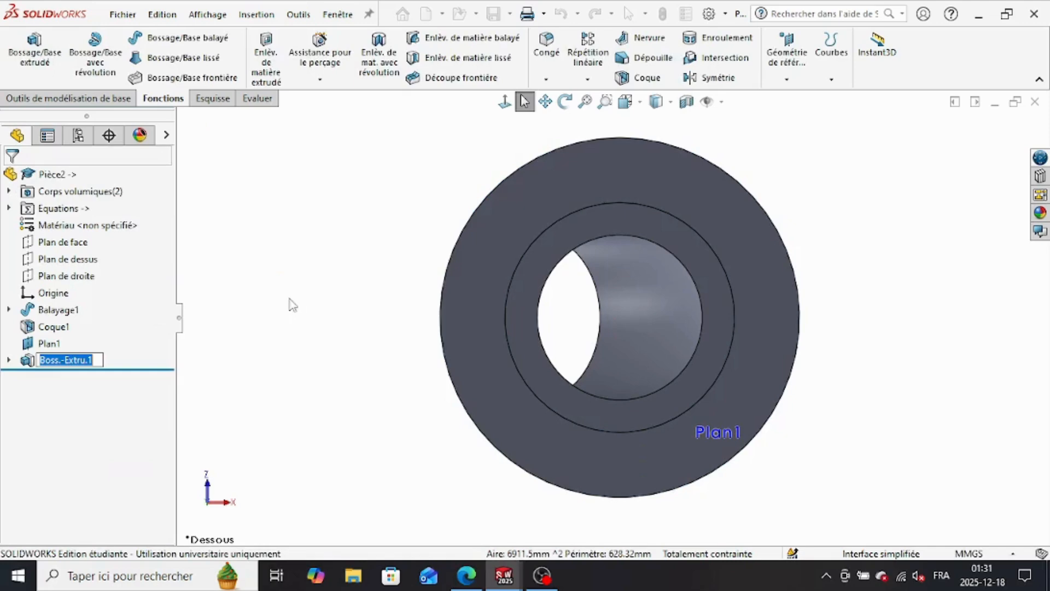
pyautogui.moveTo(336, 325)
pyautogui.mouseDown(button='middle')
pyautogui.moveTo(398, 356)
pyautogui.moveTo(398, 347)
pyautogui.moveTo(281, 295)
pyautogui.moveTo(322, 330)
pyautogui.mouseUp(button='middle')
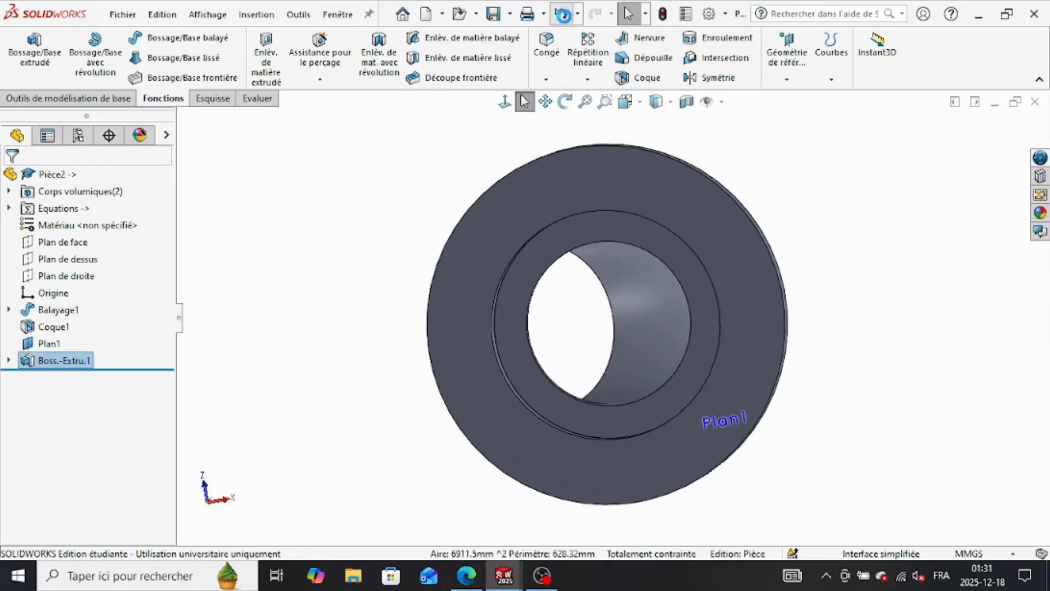
pyautogui.click(563, 15)
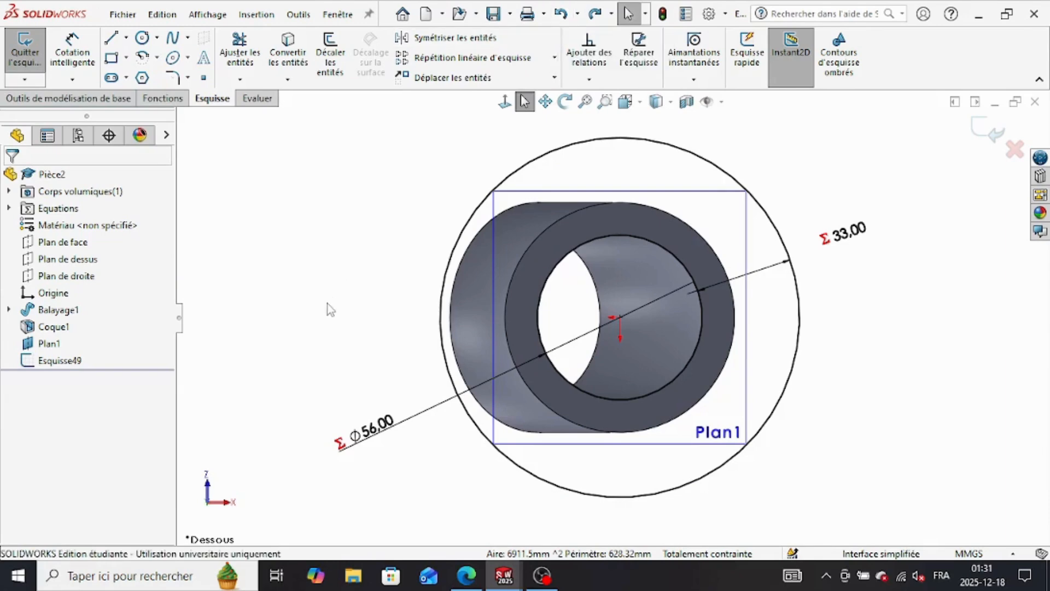
# Step: Extrude the full flange sketch around the bore as a blind boss, with its depth driven by the global variable b
pyautogui.click(162, 98)
pyautogui.click(34, 52)
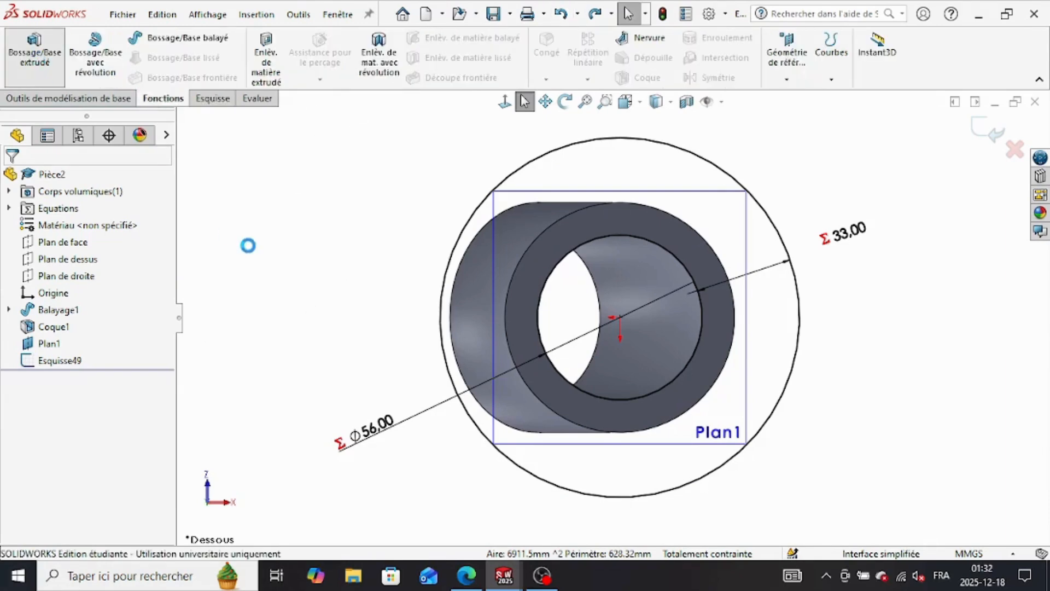
pyautogui.moveTo(281, 335); pyautogui.dragTo(229, 274, button='middle')
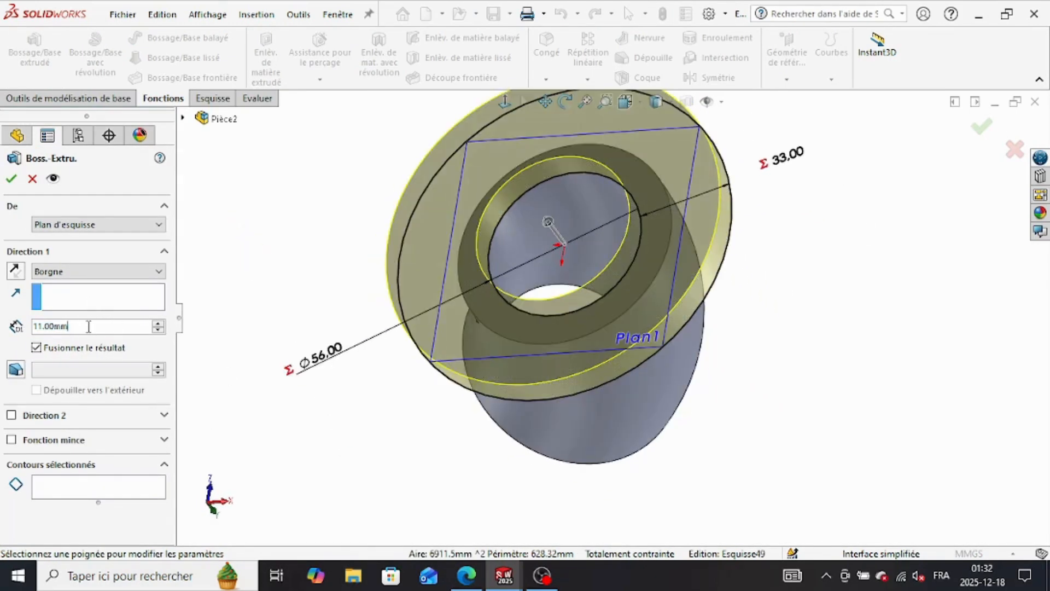
pyautogui.write('=')
pyautogui.moveTo(158, 343)
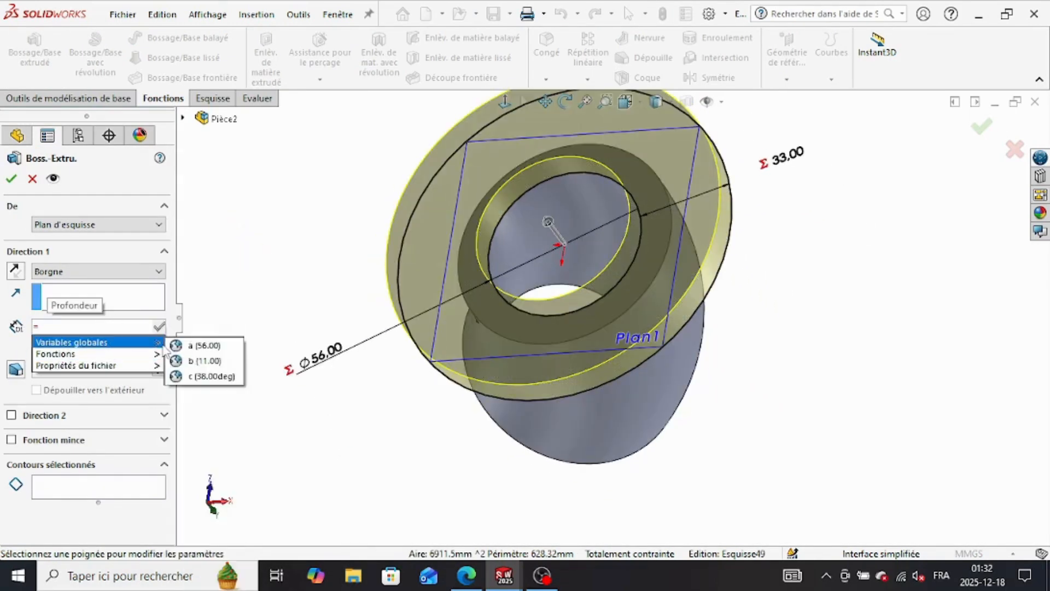
pyautogui.click(203, 361)
pyautogui.click(159, 327)
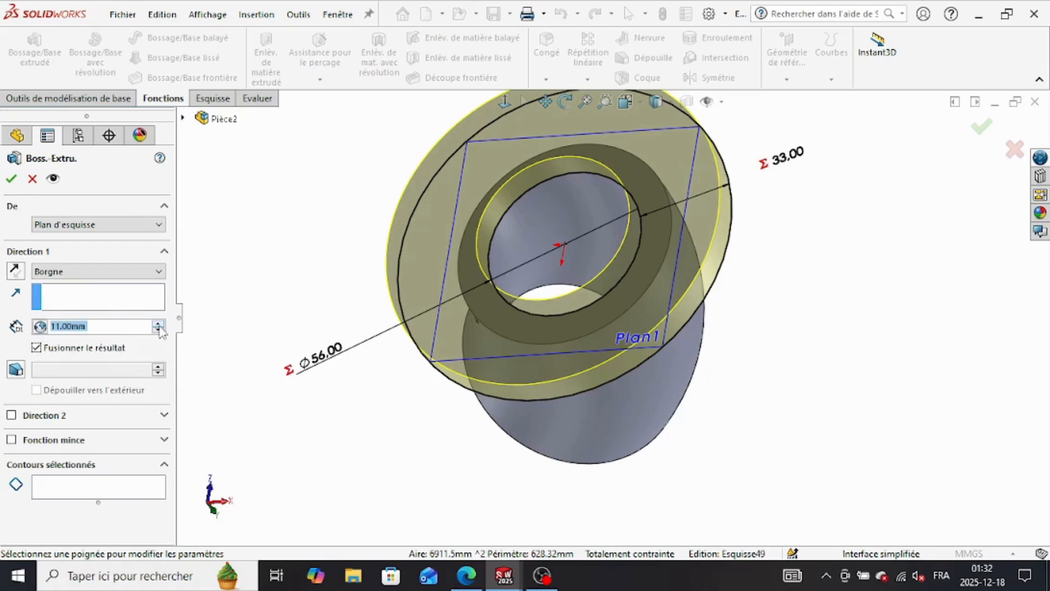
pyautogui.click(12, 179)
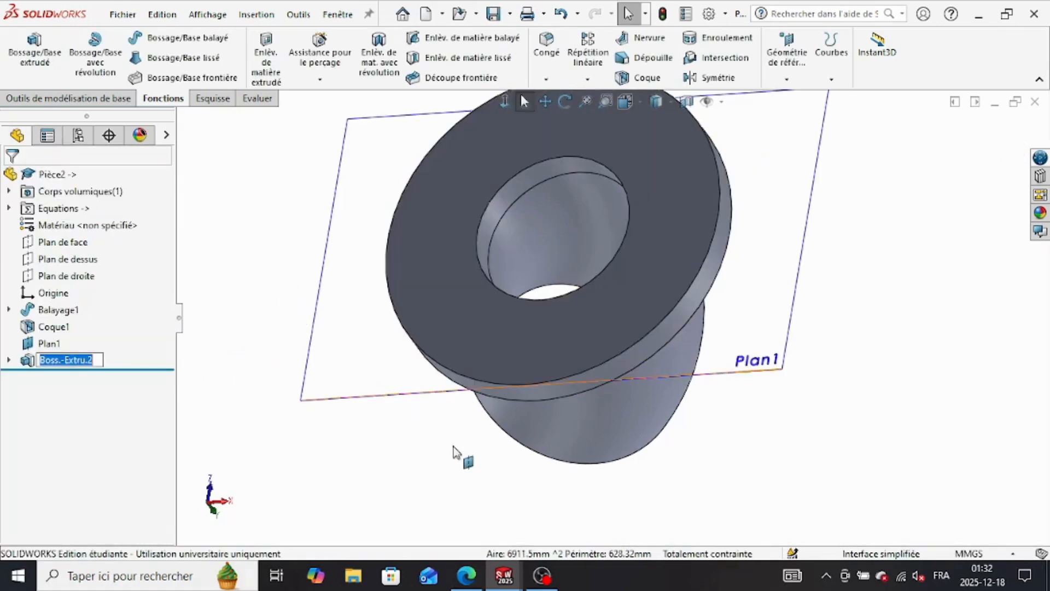
# Step: Create a mid-plane between Plan1 and the annular face at the pipe's open end
pyautogui.moveTo(357, 410); pyautogui.dragTo(399, 417, button='middle')
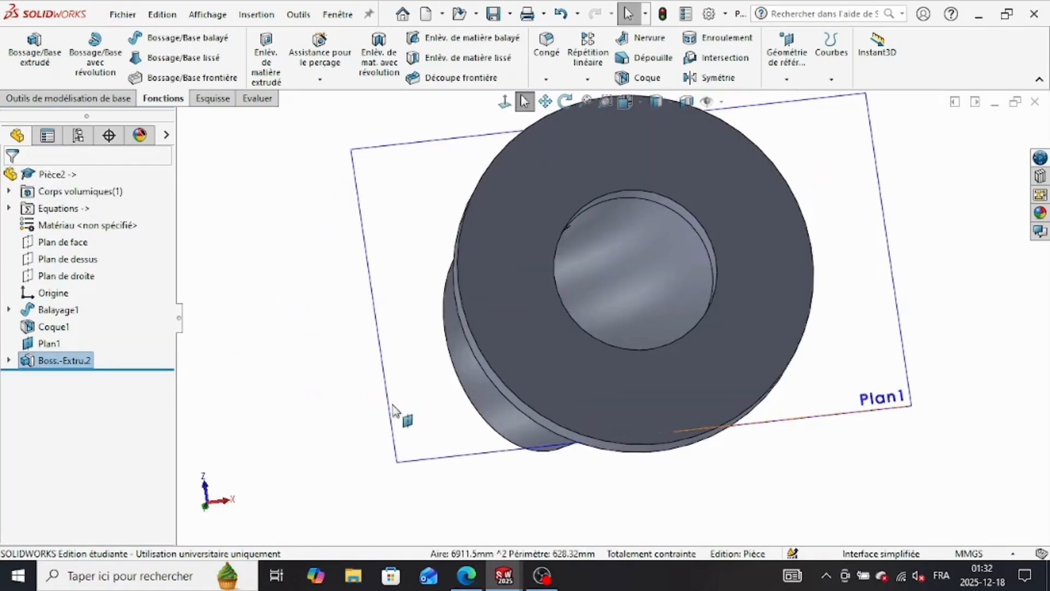
pyautogui.moveTo(494, 419); pyautogui.dragTo(504, 468, button='middle')
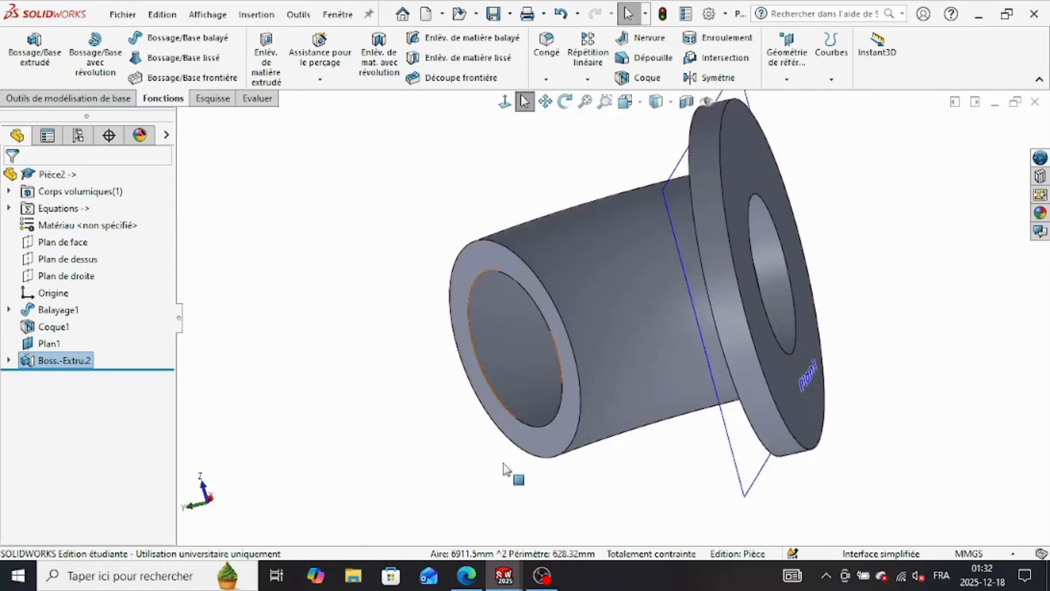
pyautogui.click(788, 80)
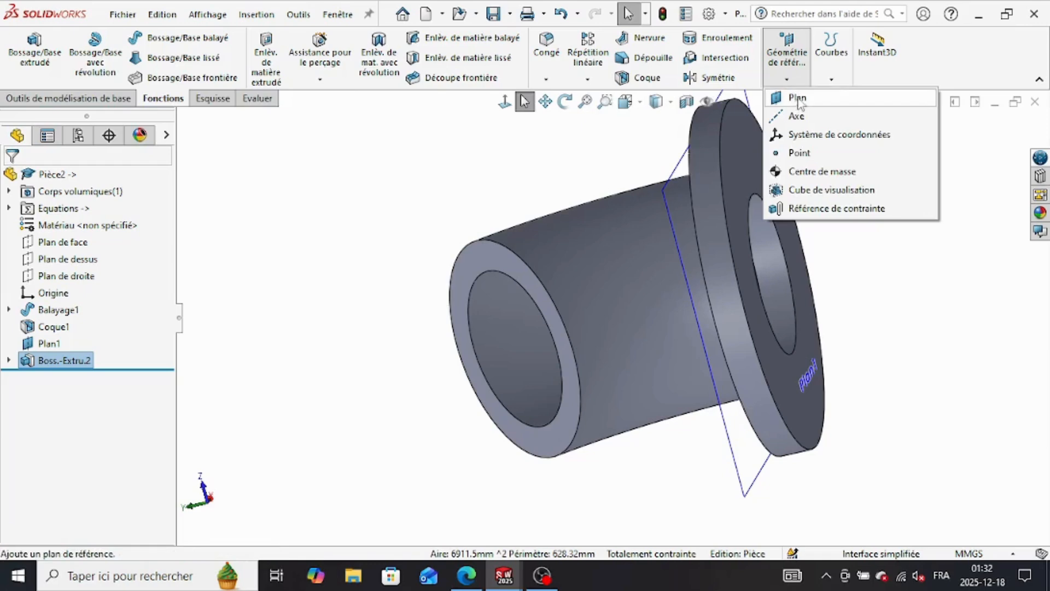
pyautogui.click(794, 97)
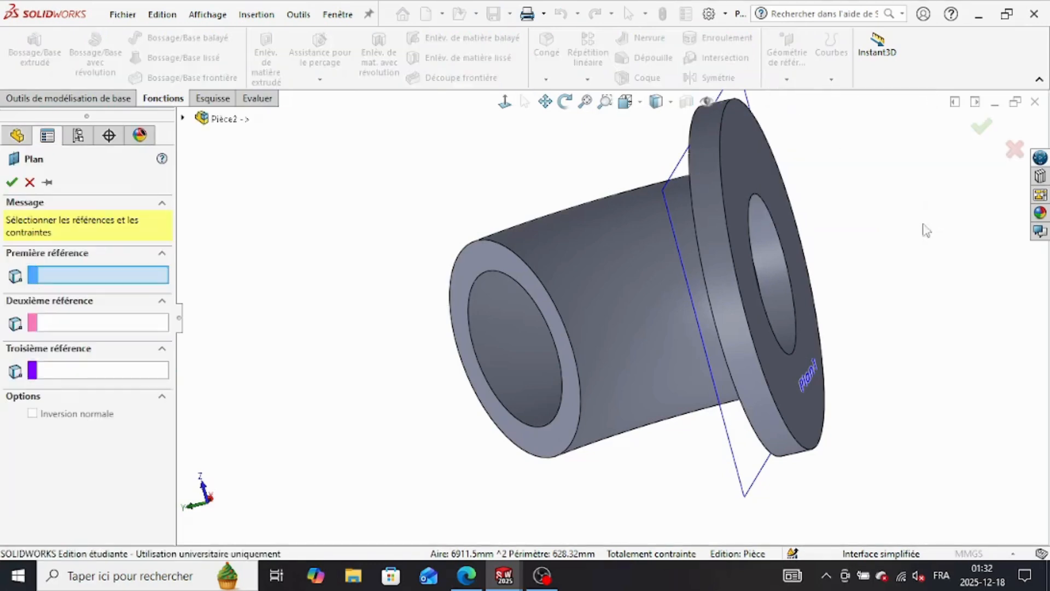
pyautogui.click(734, 453)
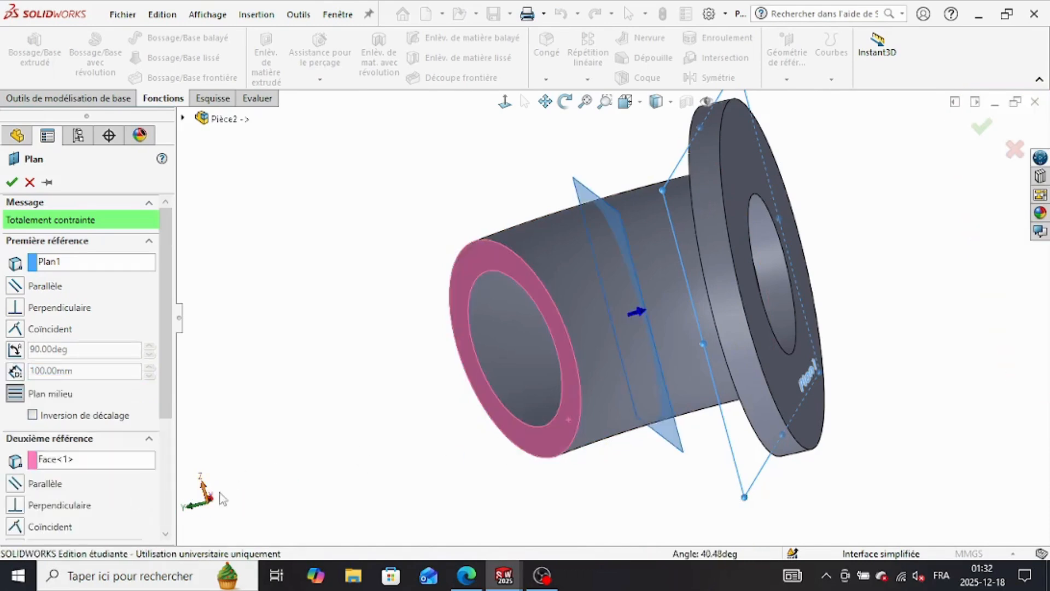
pyautogui.click(12, 182)
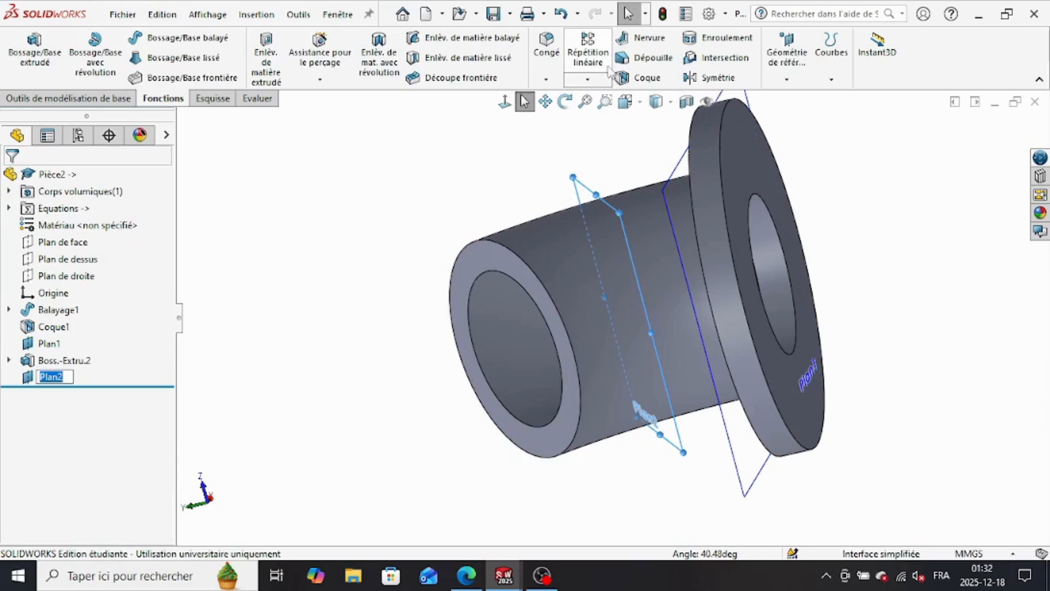
pyautogui.click(702, 78)
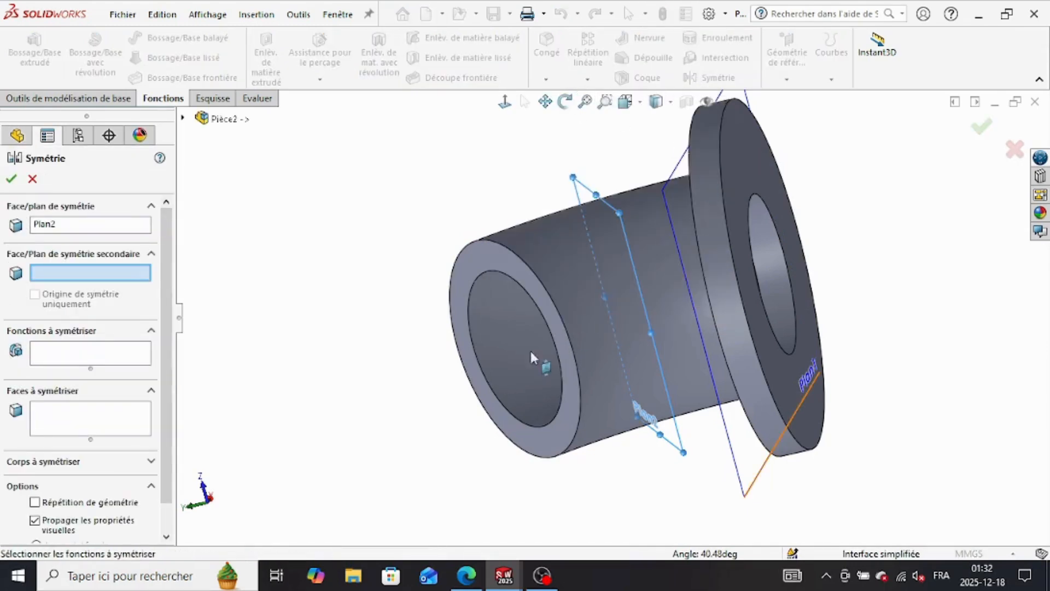
pyautogui.click(32, 182)
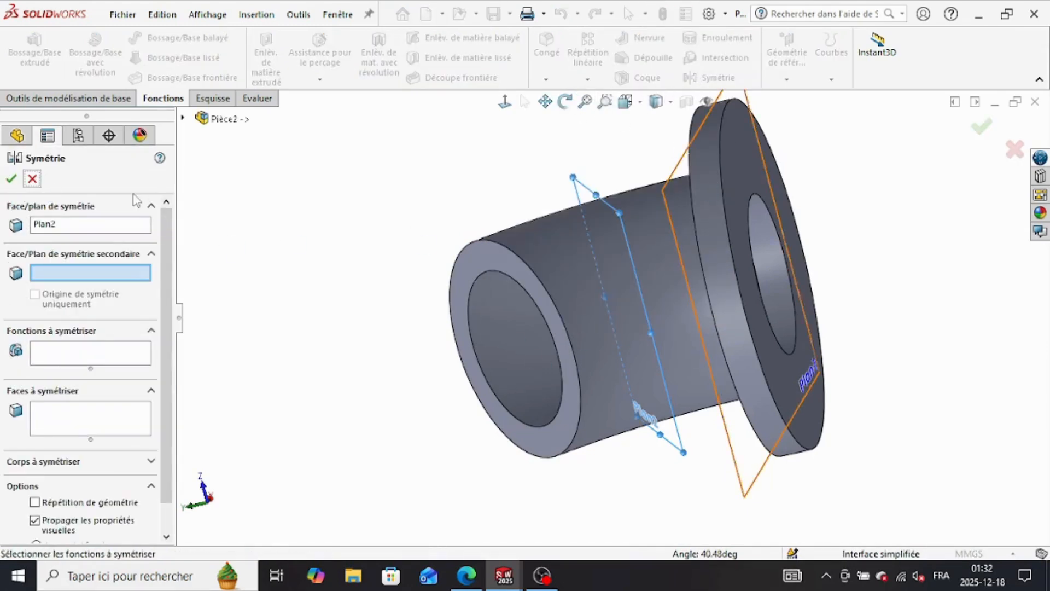
# Step: Start a sketch on the flange's outer face and draw a horizontal construction line from the bore centre past the flange's edge
pyautogui.moveTo(298, 250); pyautogui.dragTo(203, 277, button='middle')
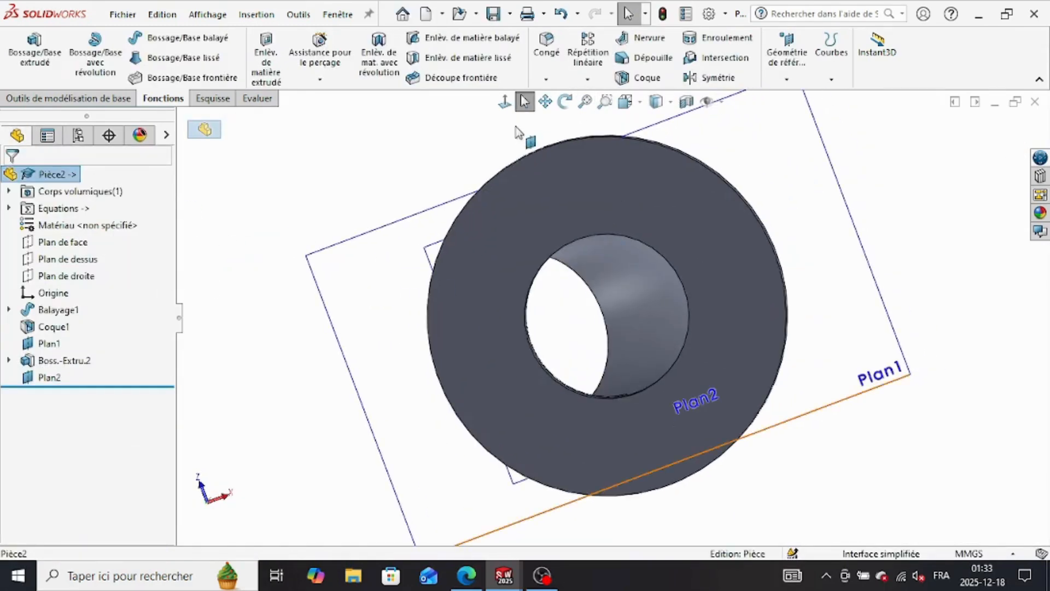
pyautogui.click(454, 222)
pyautogui.hotkey('ctrl', '8')
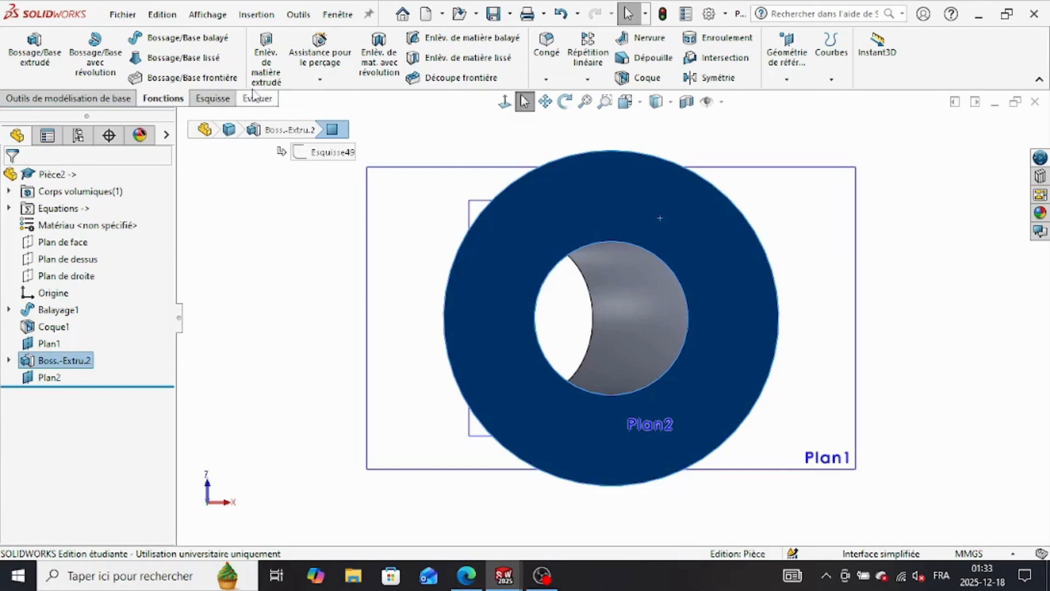
pyautogui.click(216, 102)
pyautogui.click(126, 37)
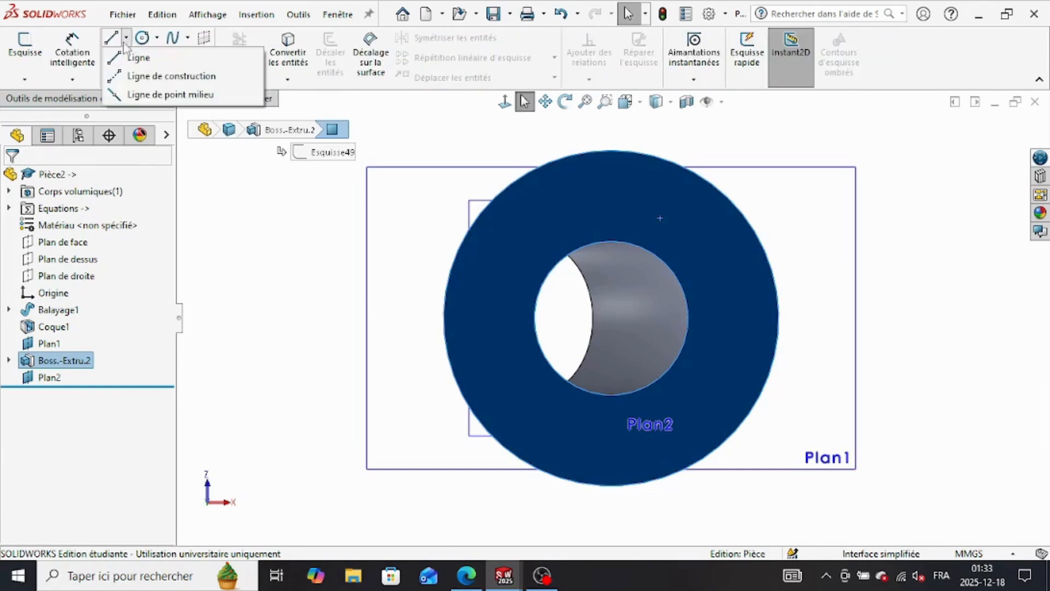
pyautogui.click(147, 75)
pyautogui.click(611, 318)
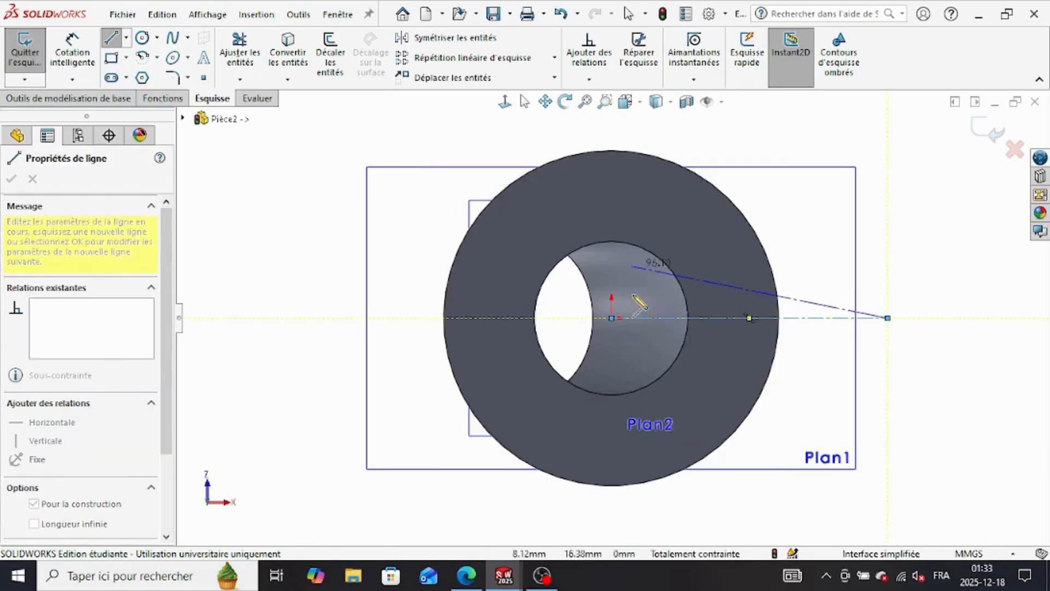
pyautogui.rightClick(905, 262)
pyautogui.click(919, 261)
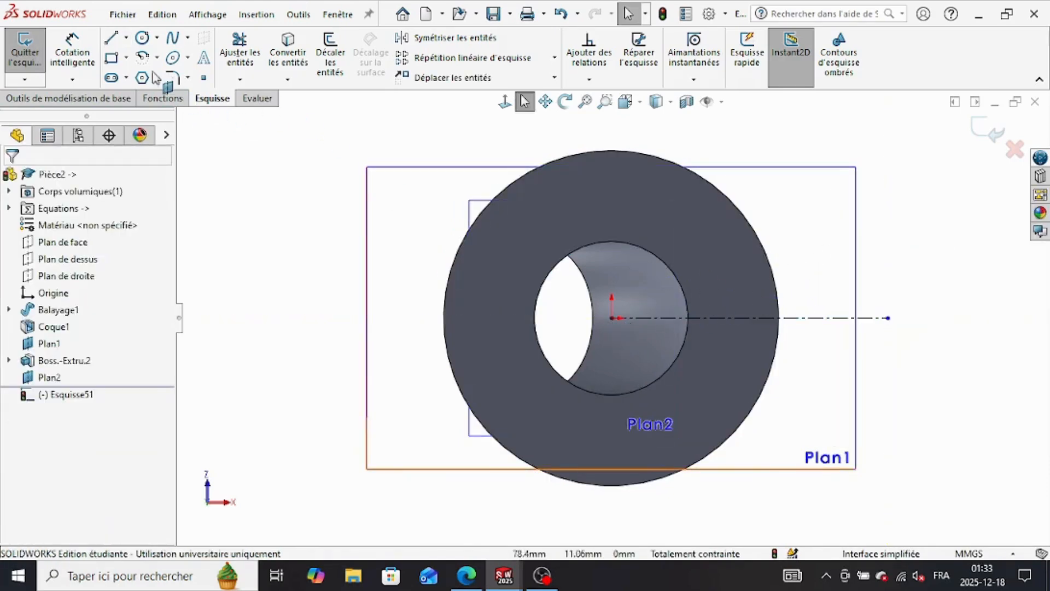
# Step: Draw a vertical construction line from the bore centre upward past the flange's edge
pyautogui.click(126, 37)
pyautogui.click(127, 51)
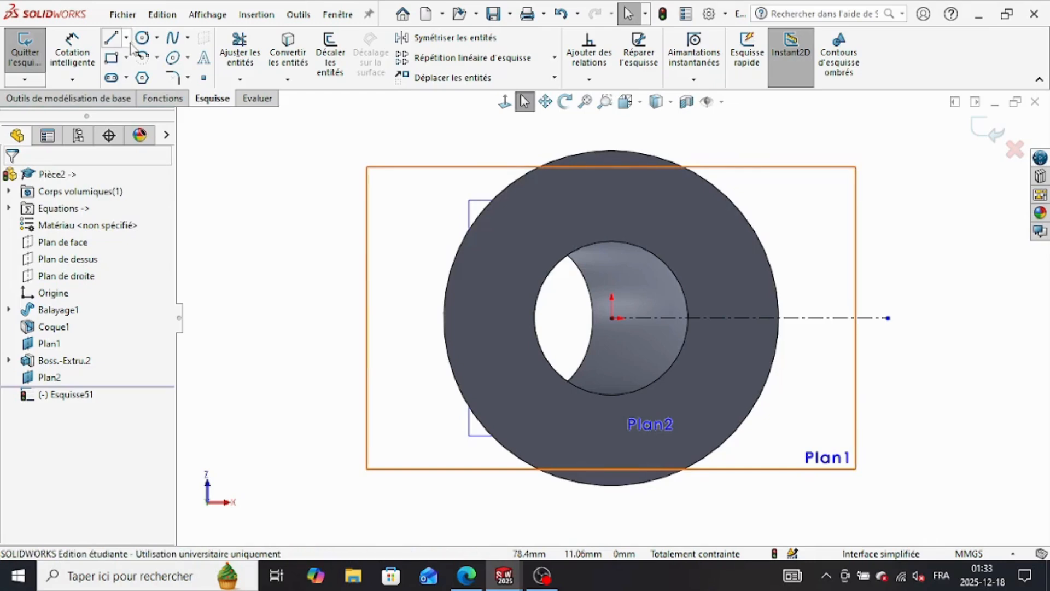
pyautogui.click(125, 37)
pyautogui.click(156, 75)
pyautogui.click(612, 318)
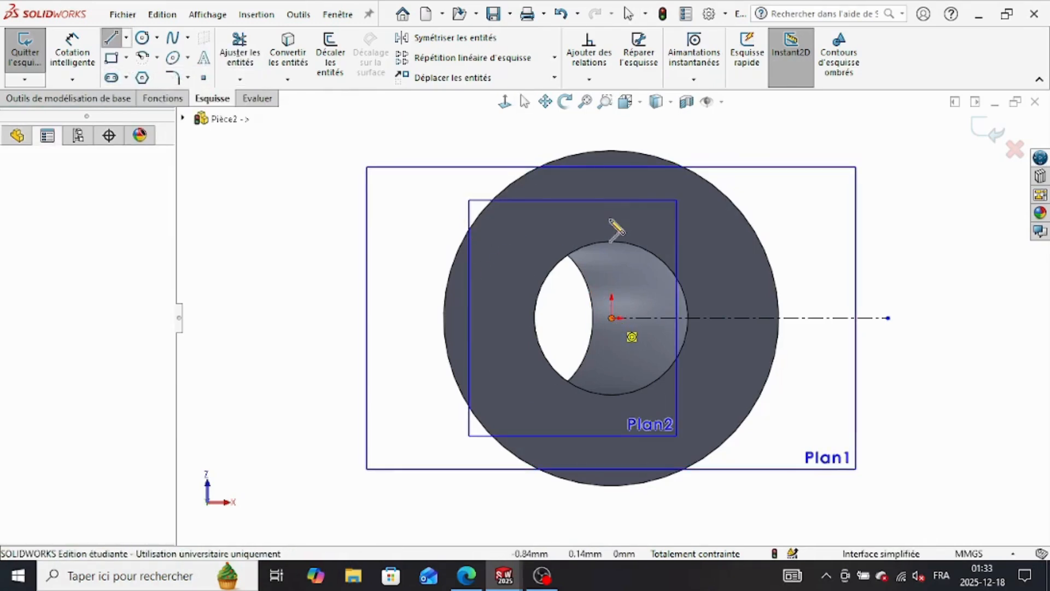
pyautogui.click(612, 131)
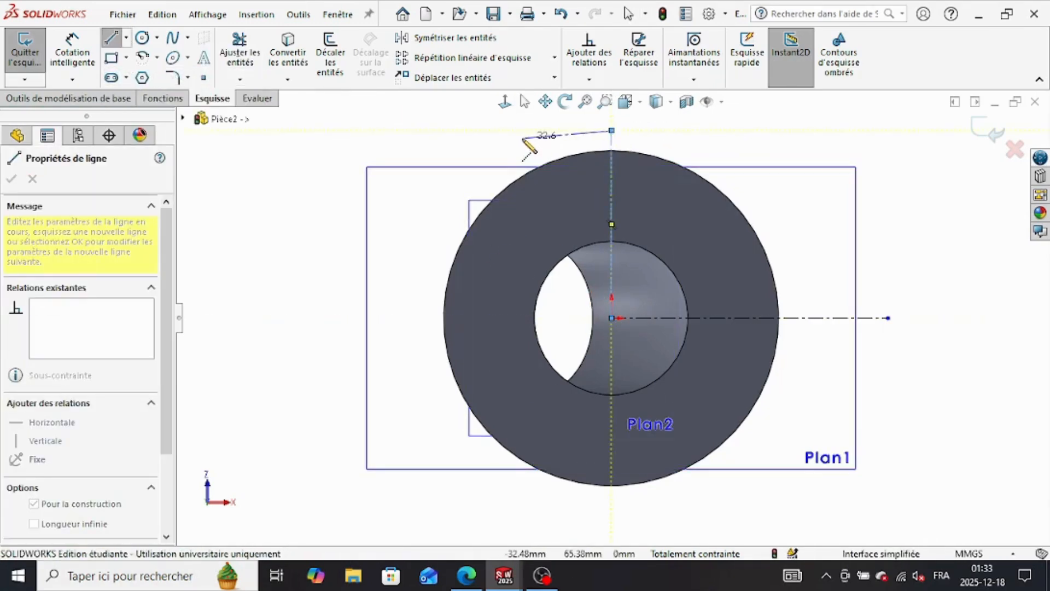
# Step: Sketch a circle about 15 mm in diameter, centred on the vertical construction line near the flange's upper edge
pyautogui.press('Escape')
pyautogui.click(142, 37)
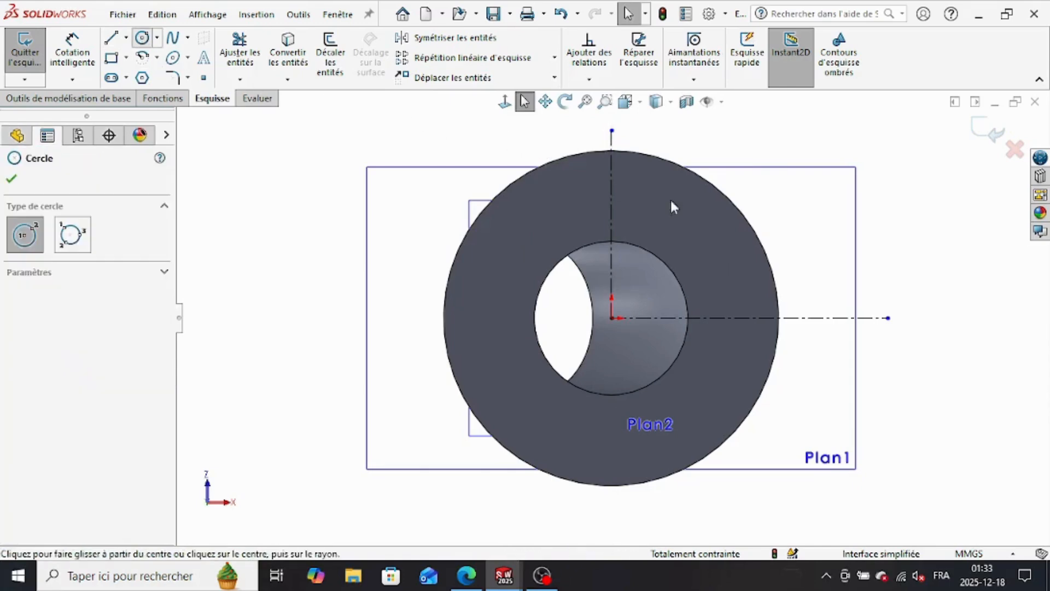
pyautogui.click(628, 199)
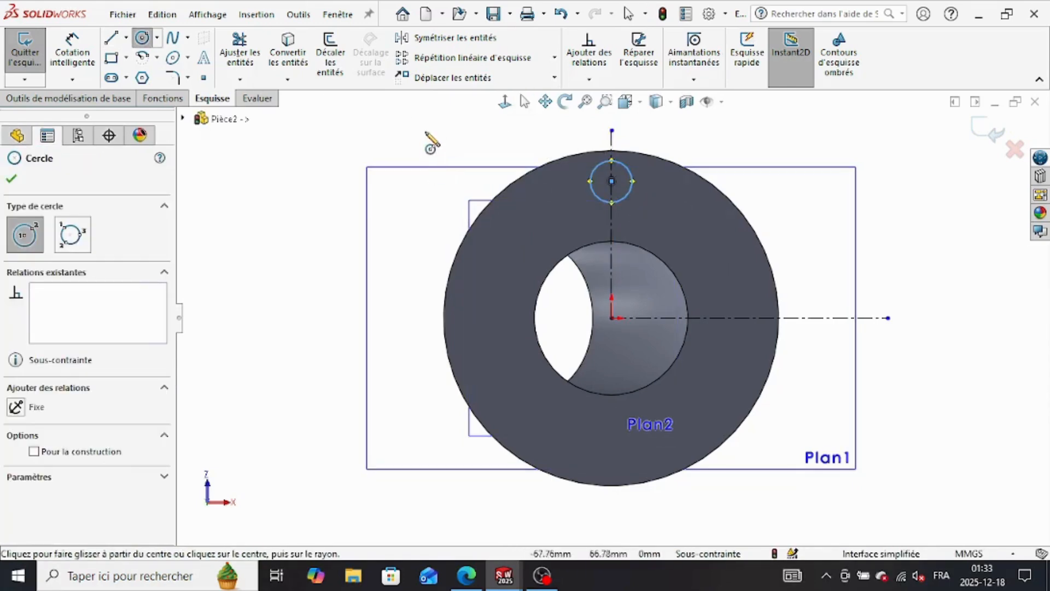
pyautogui.rightClick(429, 137)
pyautogui.click(475, 145)
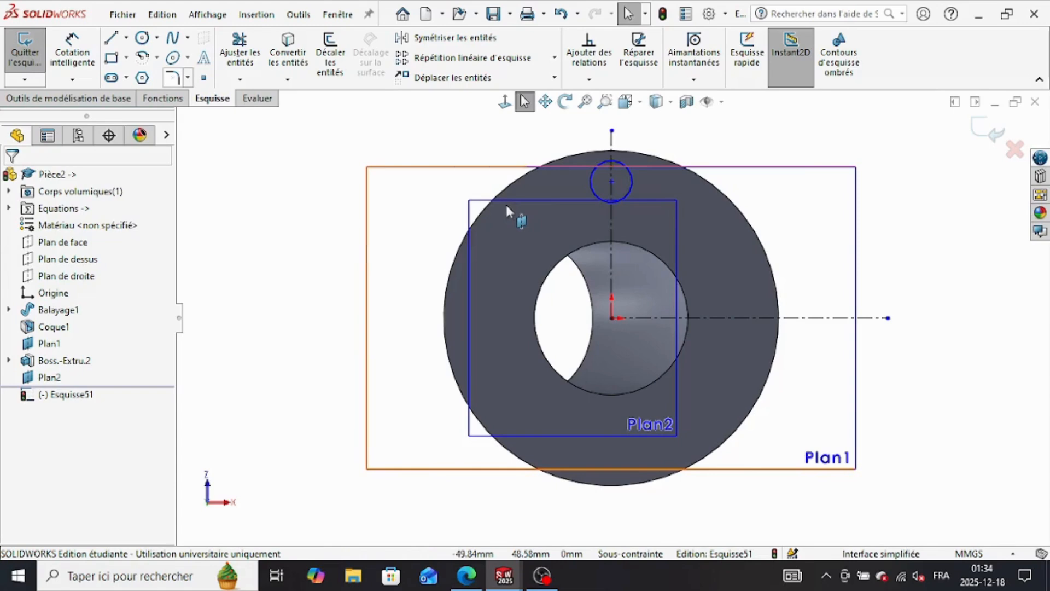
# Step: Dimension the small circle's diameter with the equation "b"*(2/3), as given for the holes in the practice drawing
pyautogui.click(80, 57)
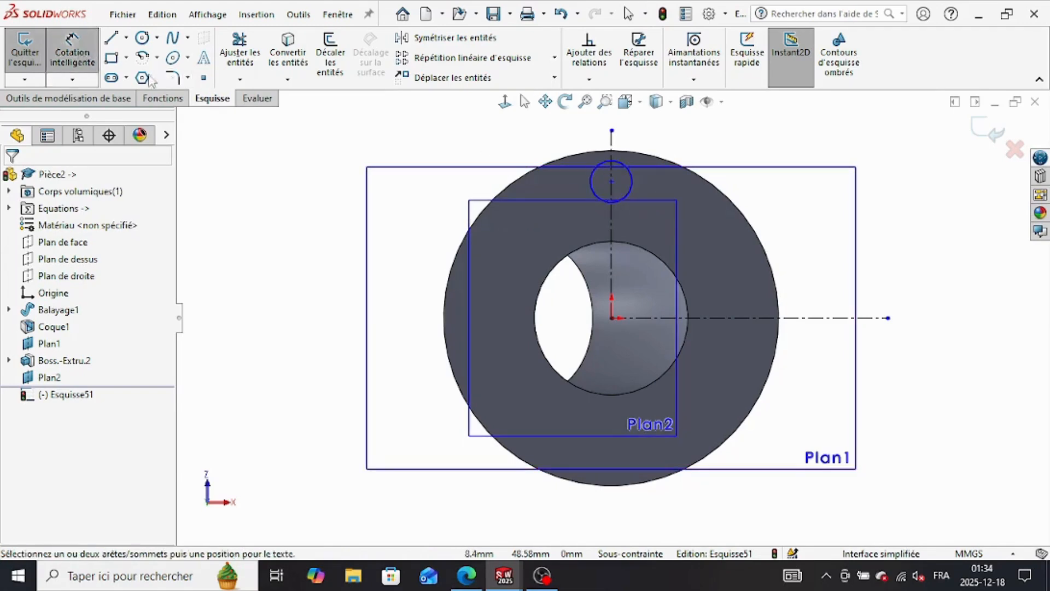
pyautogui.click(467, 576)
pyautogui.scroll(2, 750, 284)
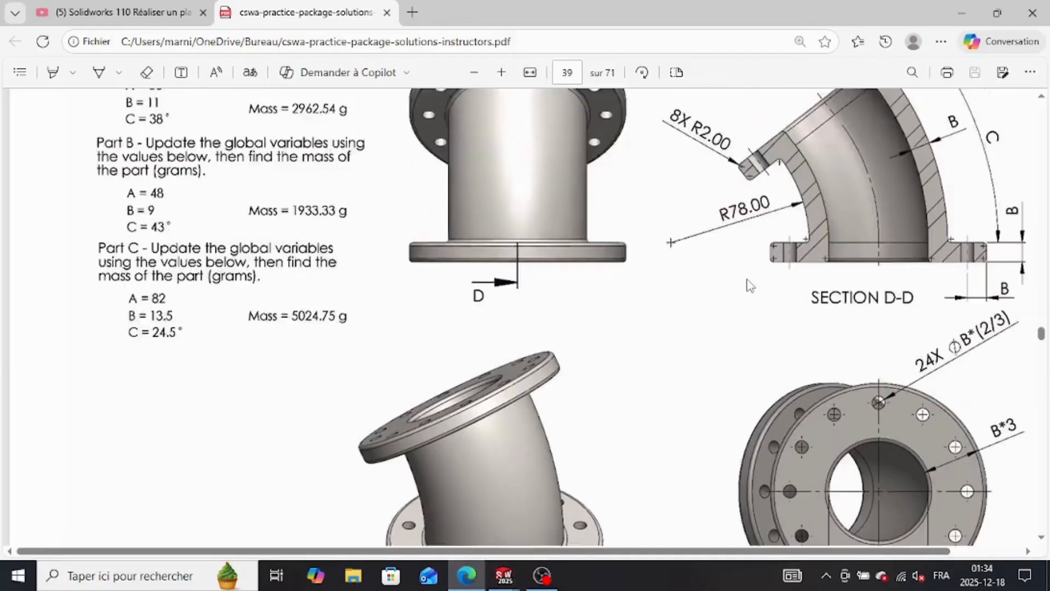
pyautogui.scroll(-2, 902, 369)
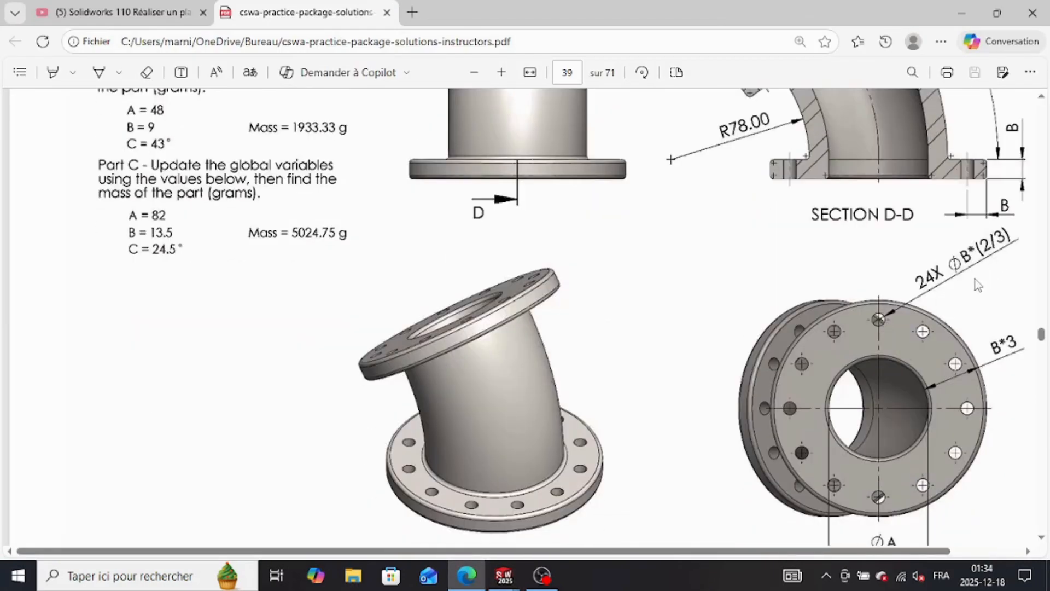
pyautogui.moveTo(504, 575)
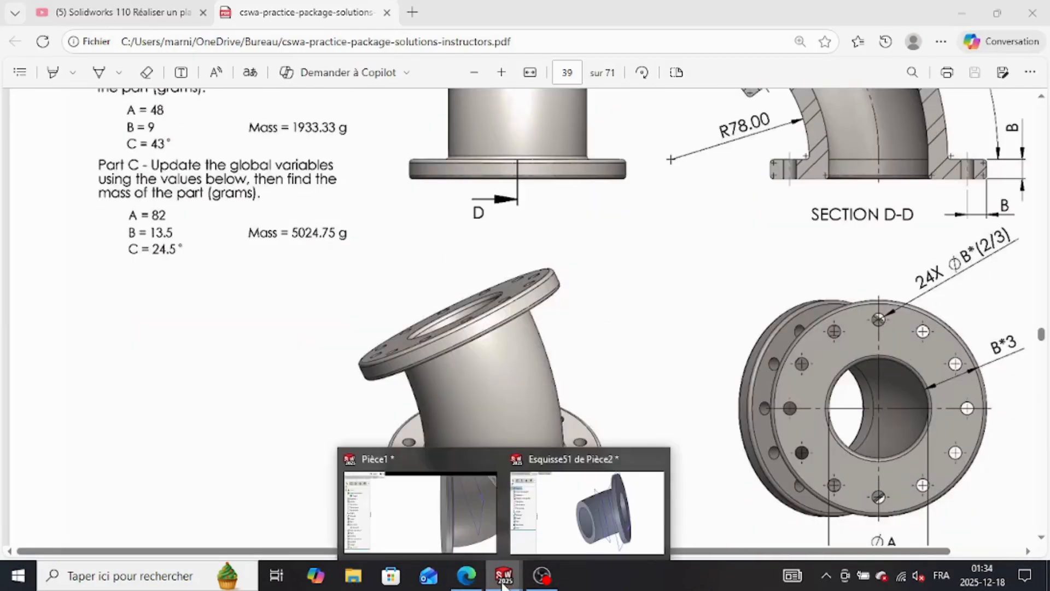
pyautogui.click(580, 520)
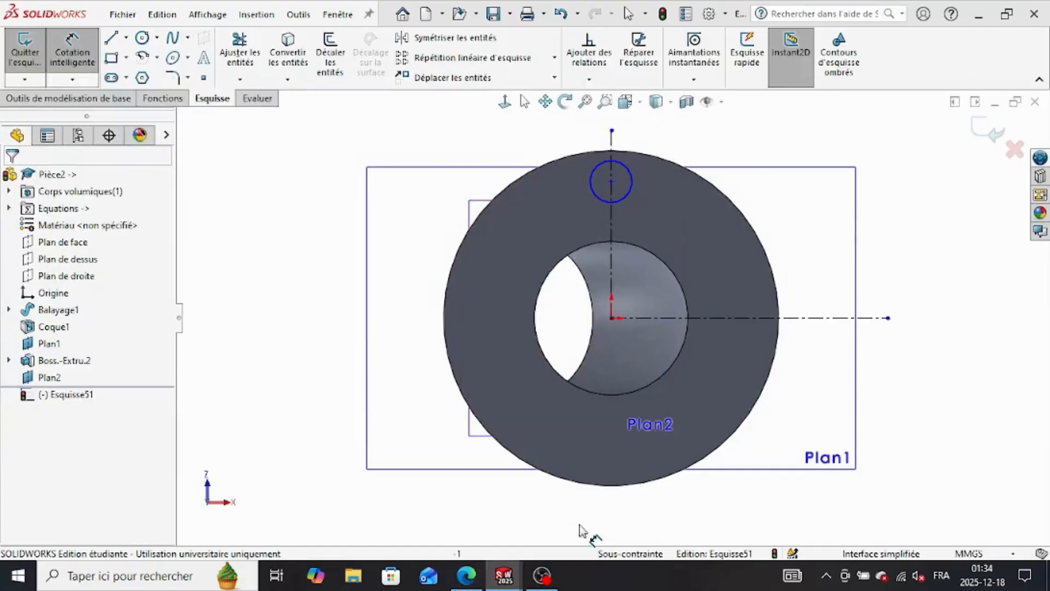
pyautogui.click(630, 184)
pyautogui.click(737, 153)
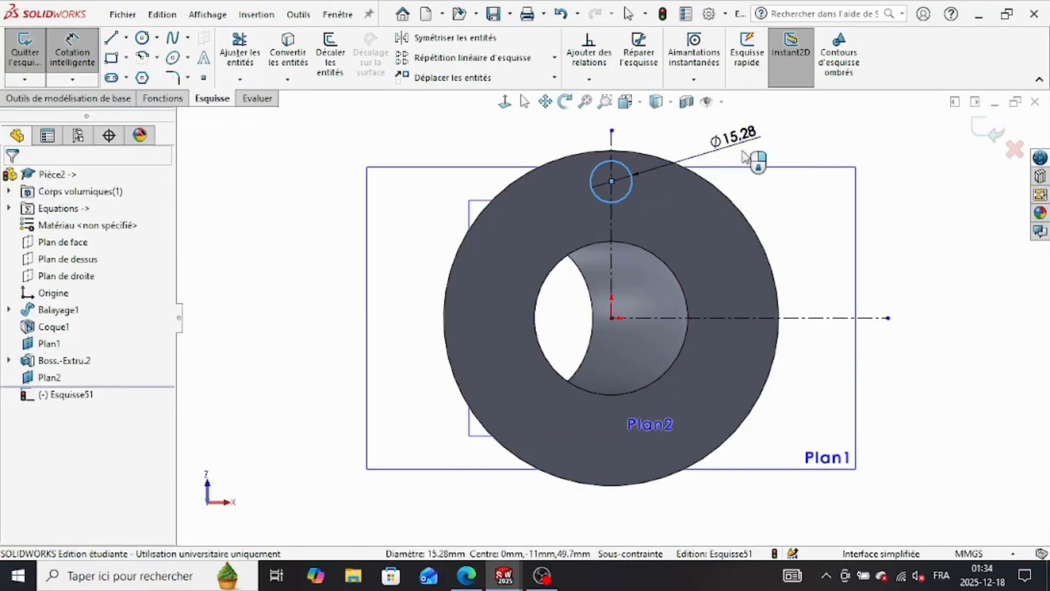
pyautogui.write('="b')
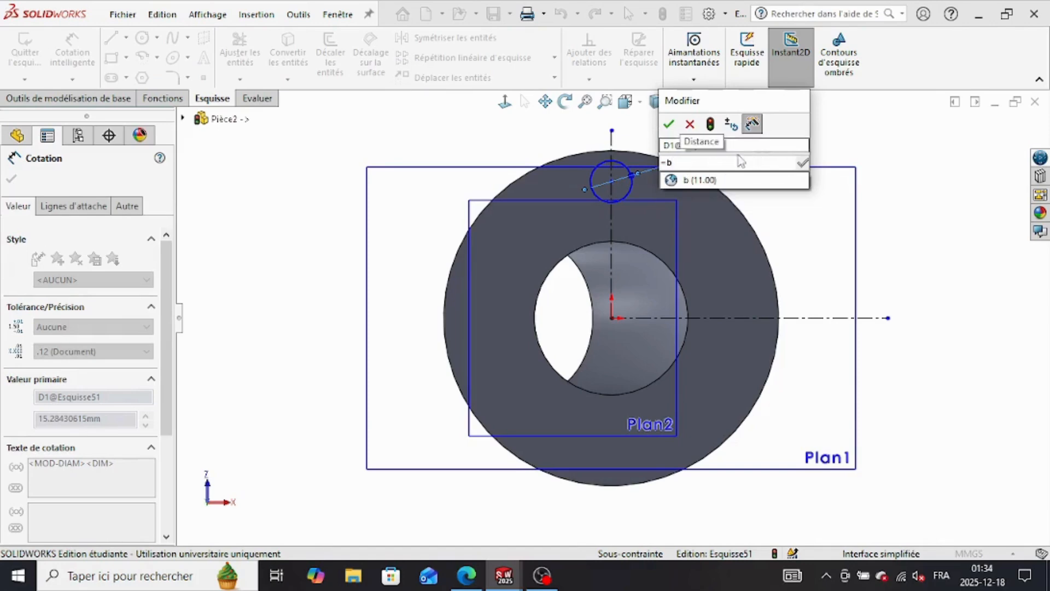
pyautogui.click(744, 180)
pyautogui.write('*(')
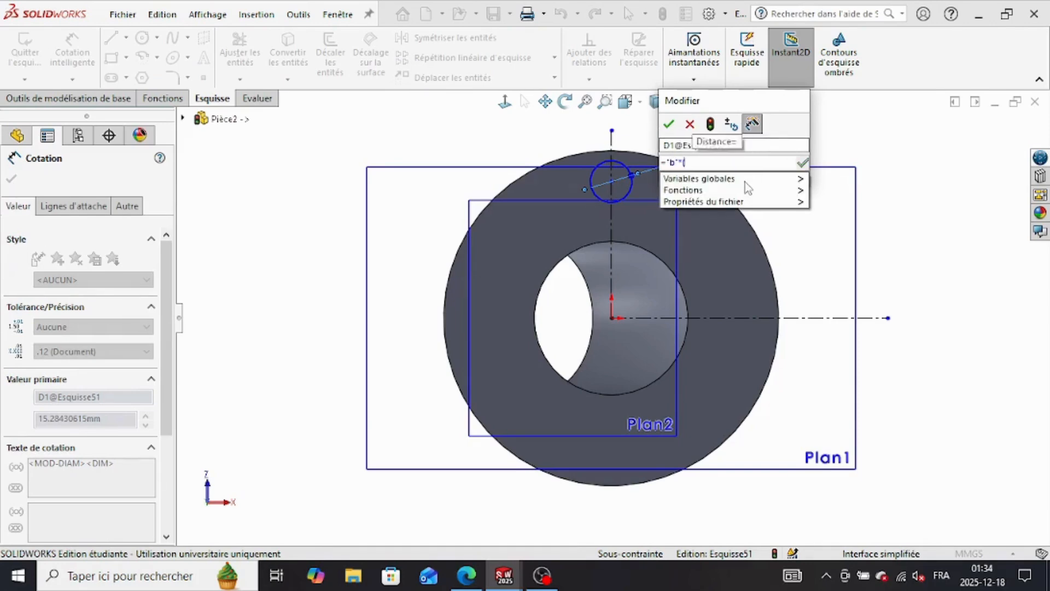
pyautogui.write('2/3)')
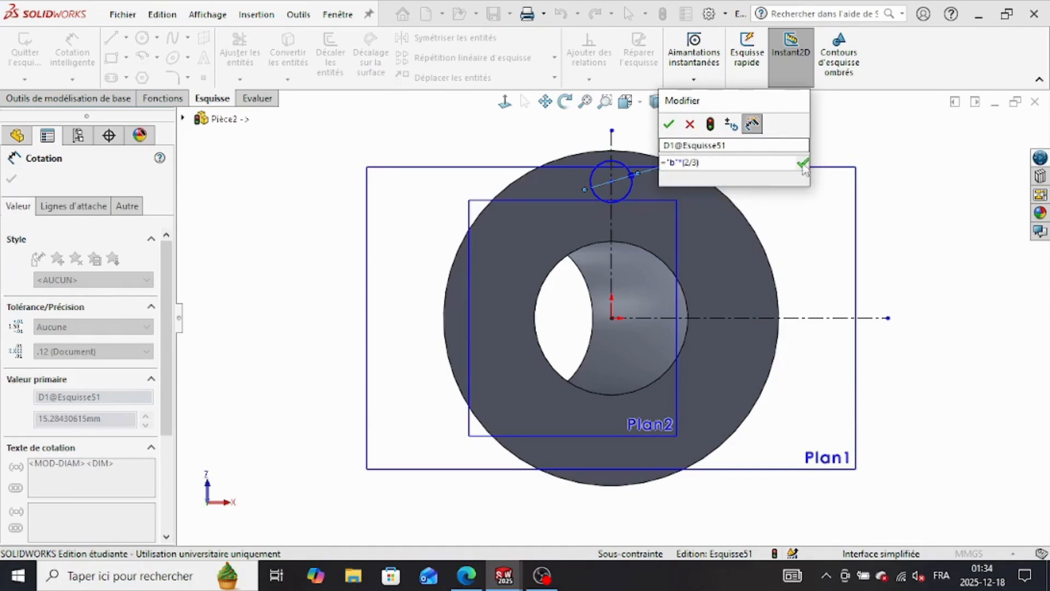
pyautogui.click(803, 164)
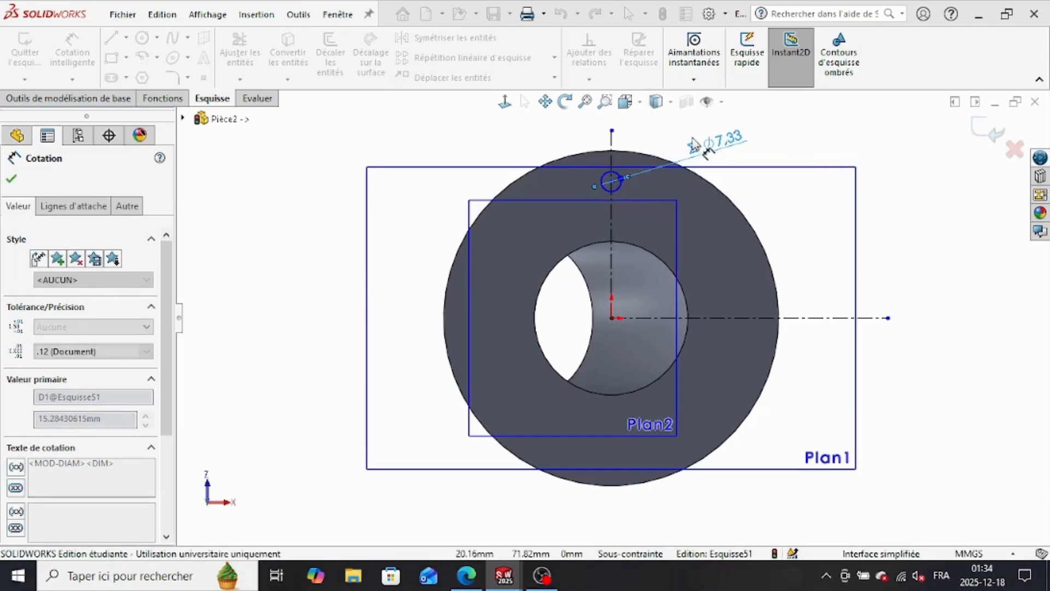
# Step: Place a vertical dimension between the small circle's centre and the flange's circular outer edge, measured to the flange centre
pyautogui.scroll(-5, 695, 143)
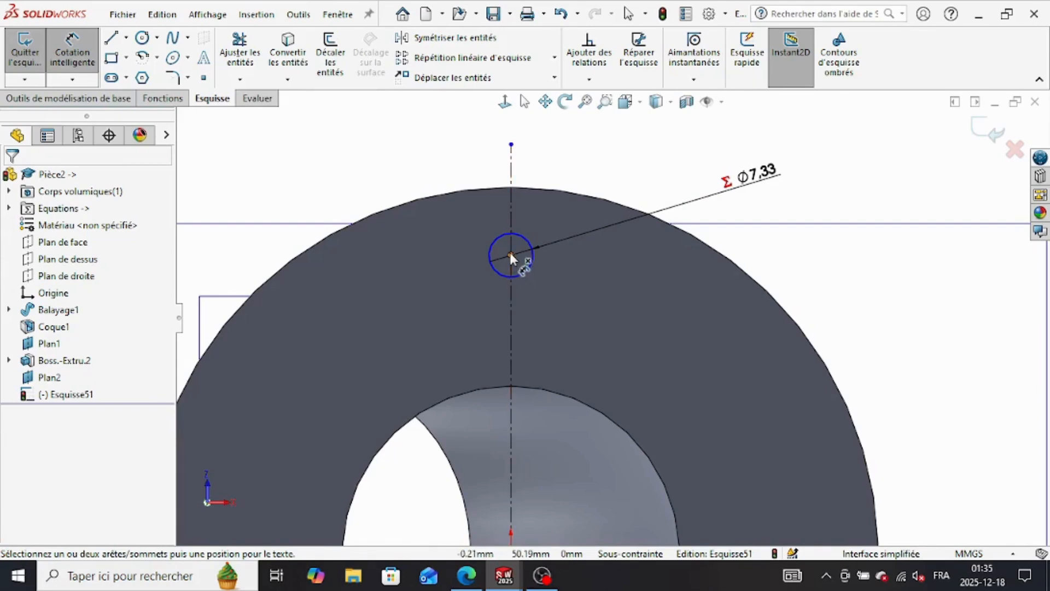
pyautogui.click(511, 255)
pyautogui.click(517, 188)
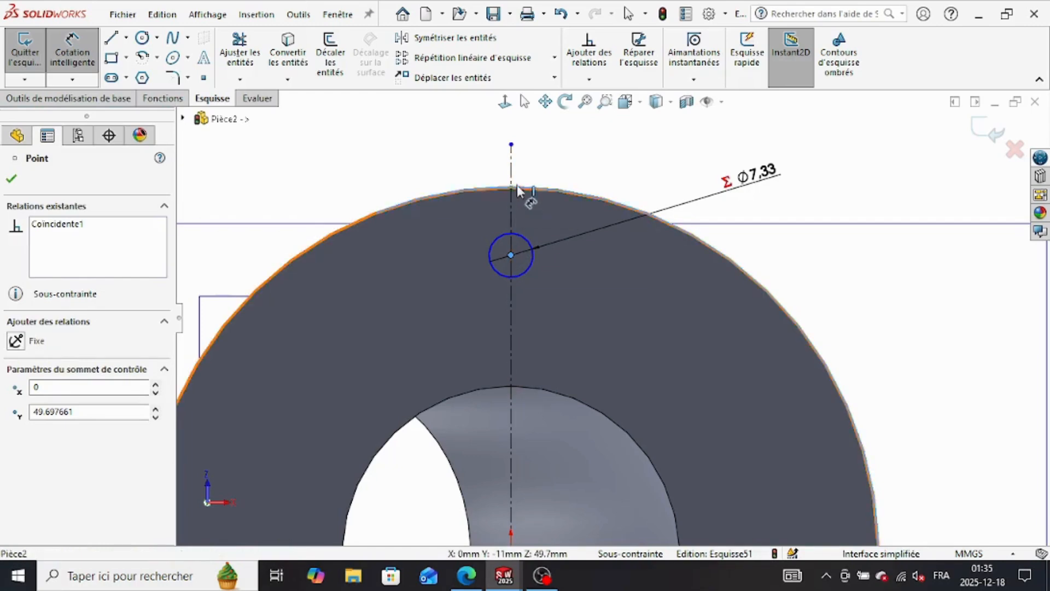
pyautogui.click(696, 291)
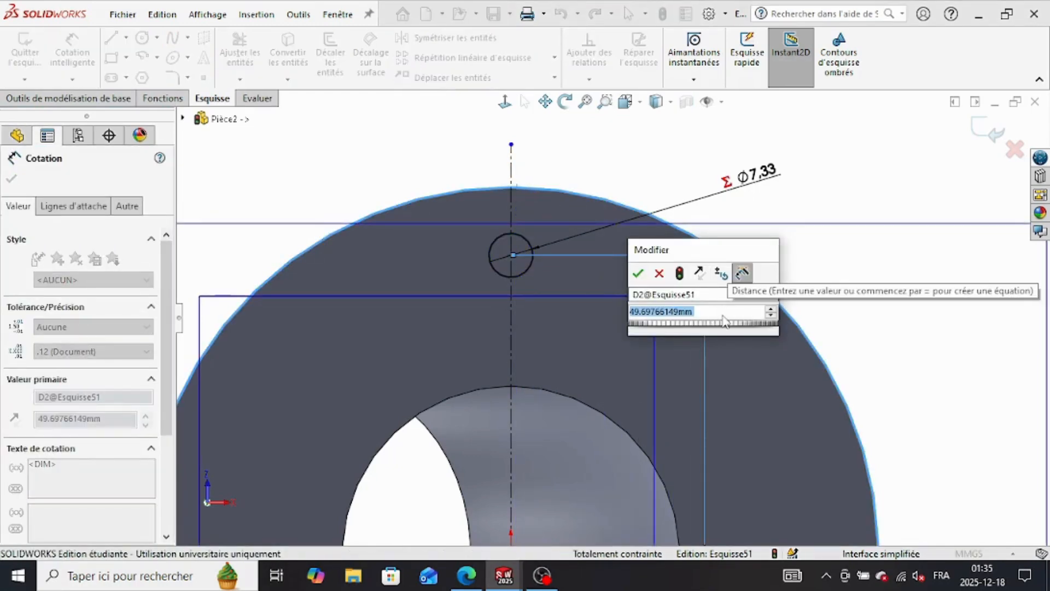
# Step: Drive the hole centre's vertical distance with the equation ("a"/2)+("b"*2), checking the hole offset in the practice drawing
pyautogui.write('=(')
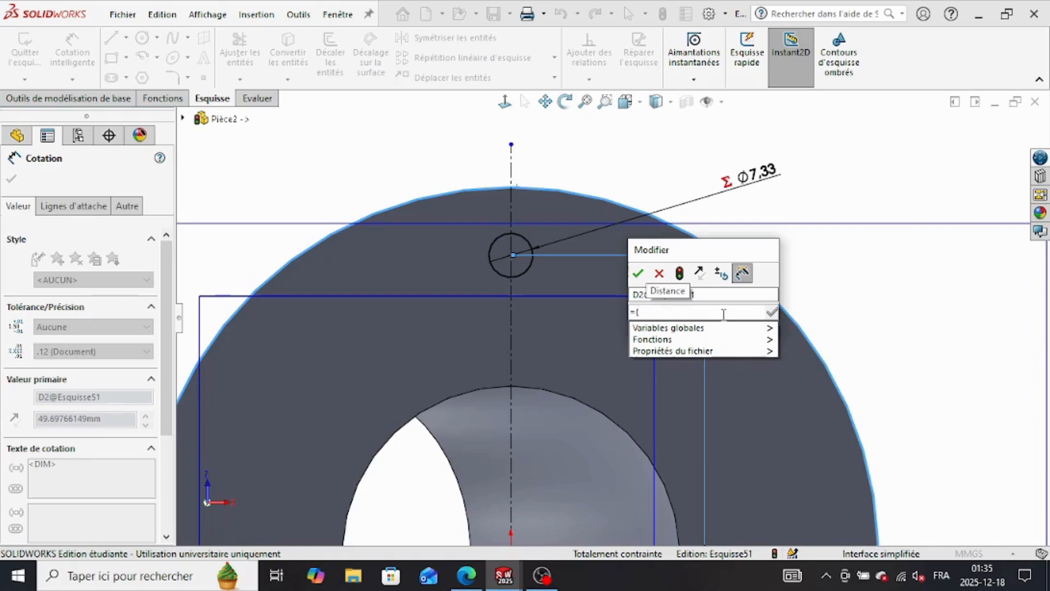
pyautogui.write('a')
pyautogui.click(721, 329)
pyautogui.write(')/2')
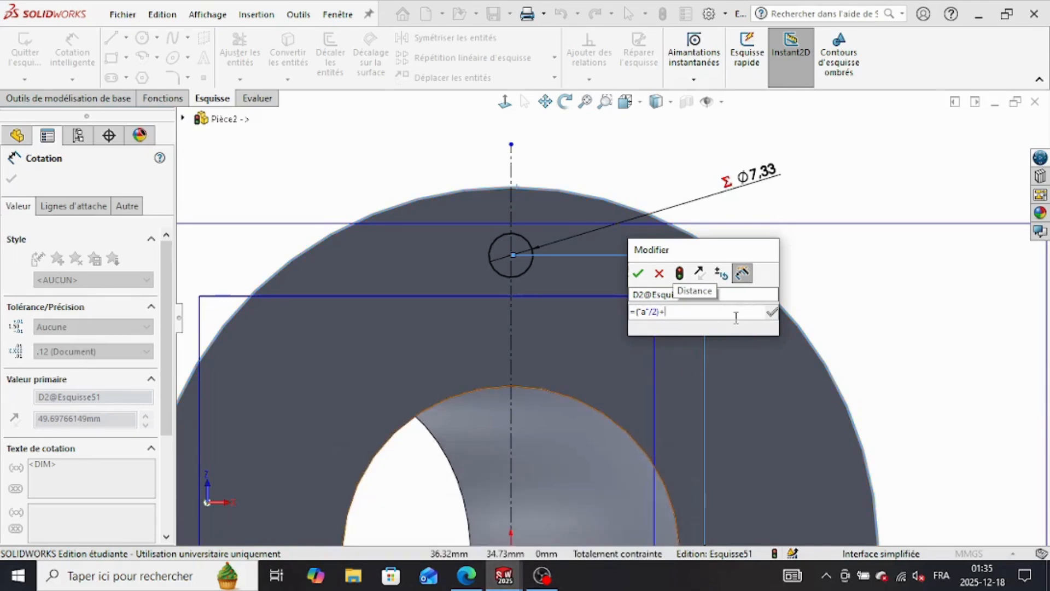
pyautogui.click(466, 576)
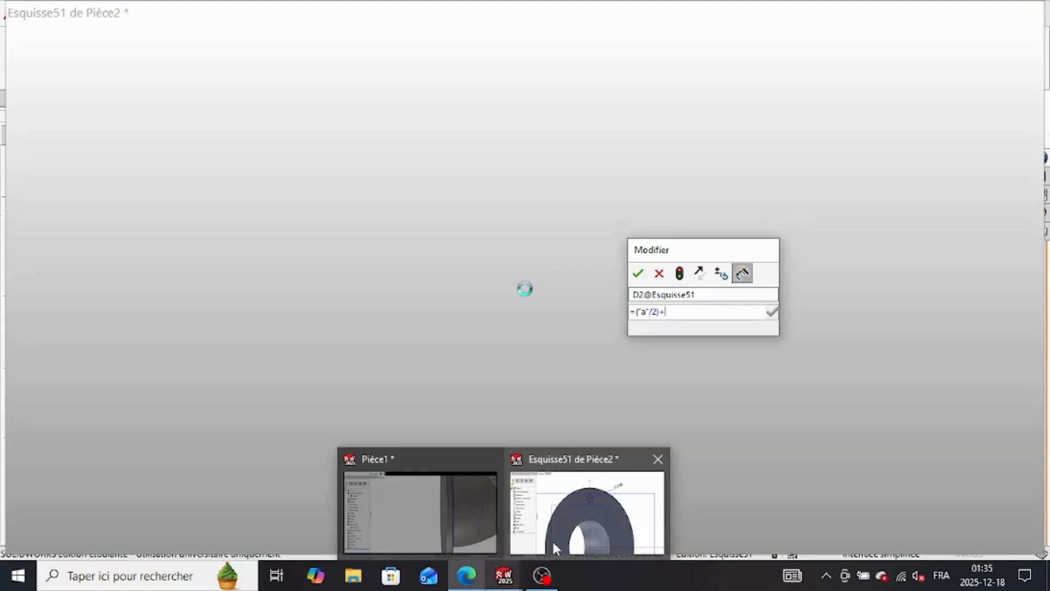
pyautogui.click(554, 547)
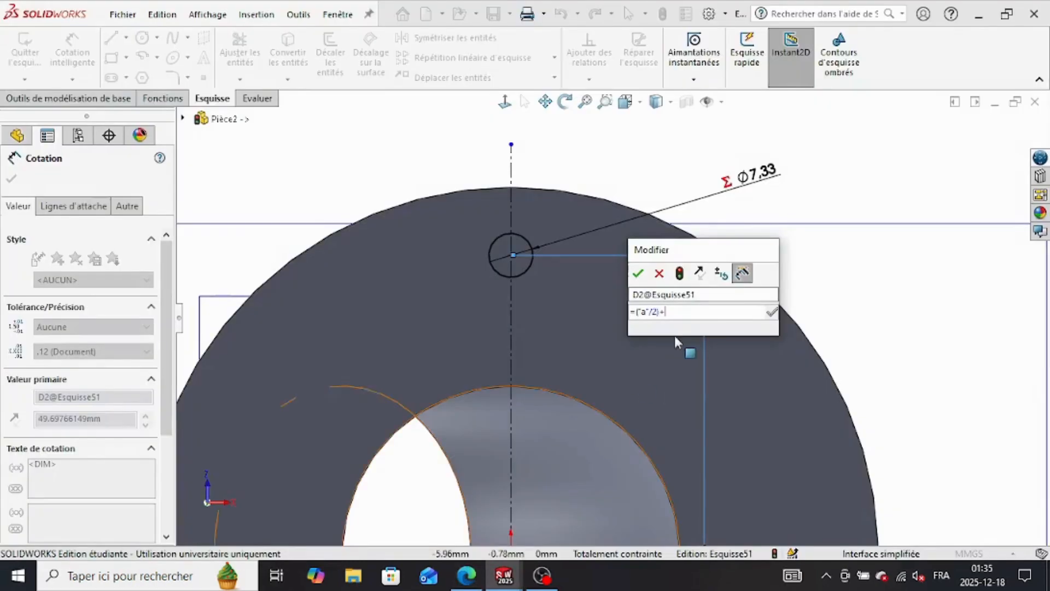
pyautogui.write('(')
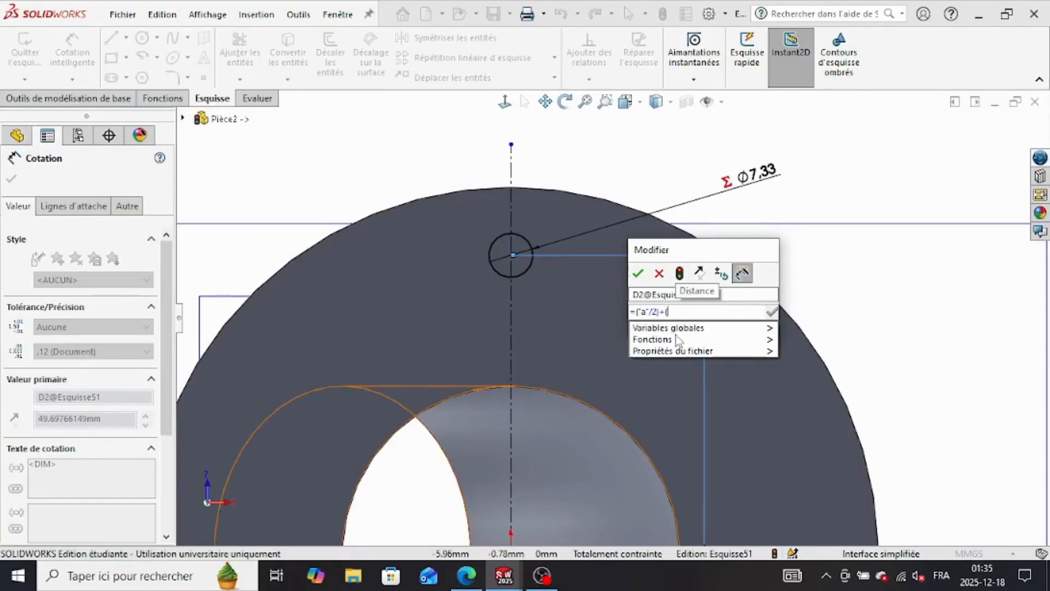
pyautogui.moveTo(690, 328)
pyautogui.click(807, 347)
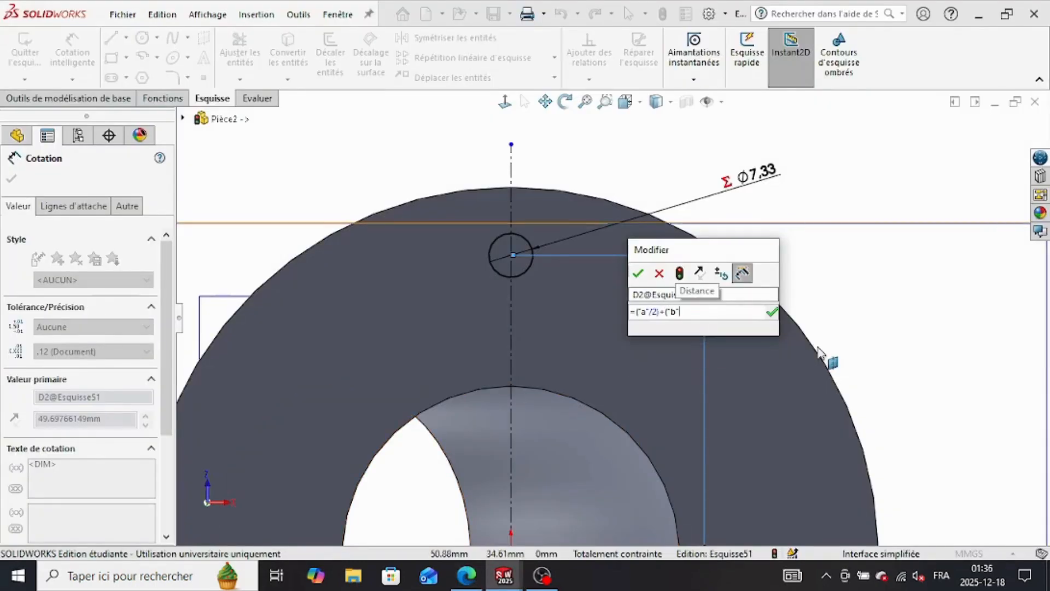
pyautogui.write('*2)')
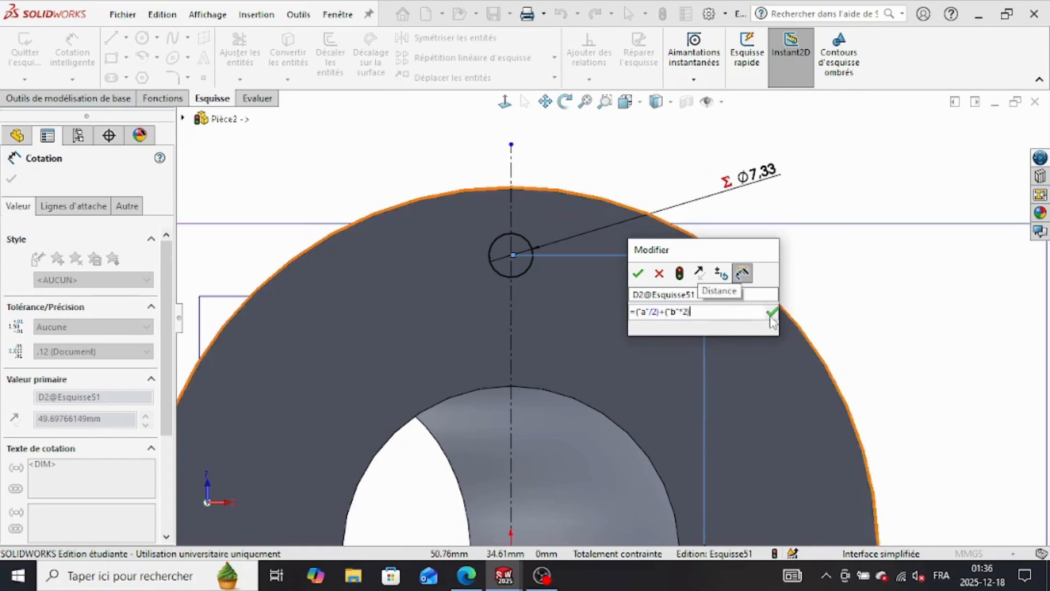
pyautogui.click(637, 273)
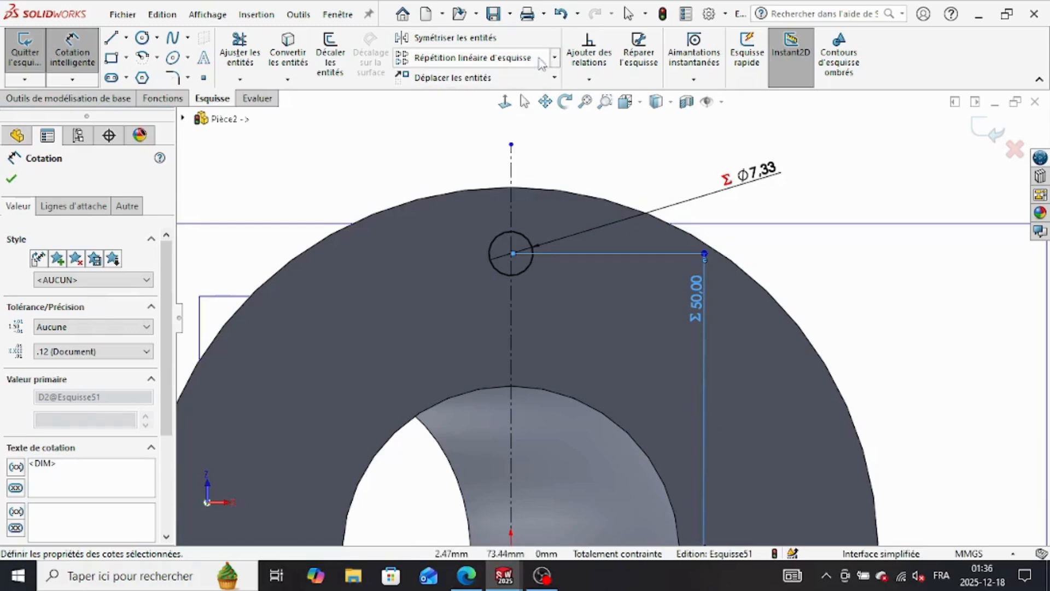
# Step: Create a circular sketch pattern of the small circle around the bore centre with 12 equally spaced instances over 360 degrees
pyautogui.click(554, 57)
pyautogui.click(512, 95)
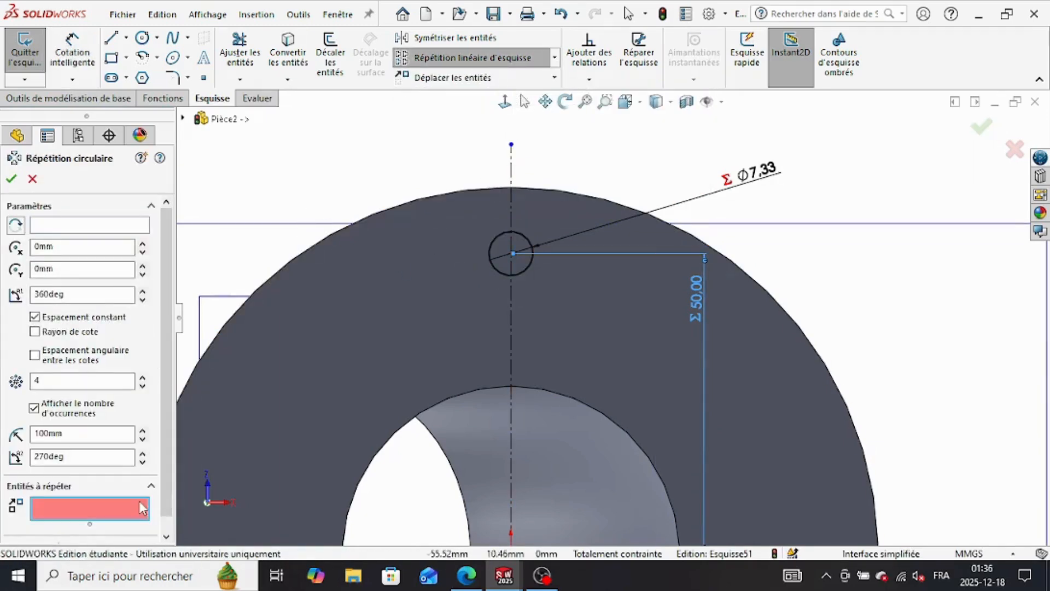
pyautogui.click(500, 272)
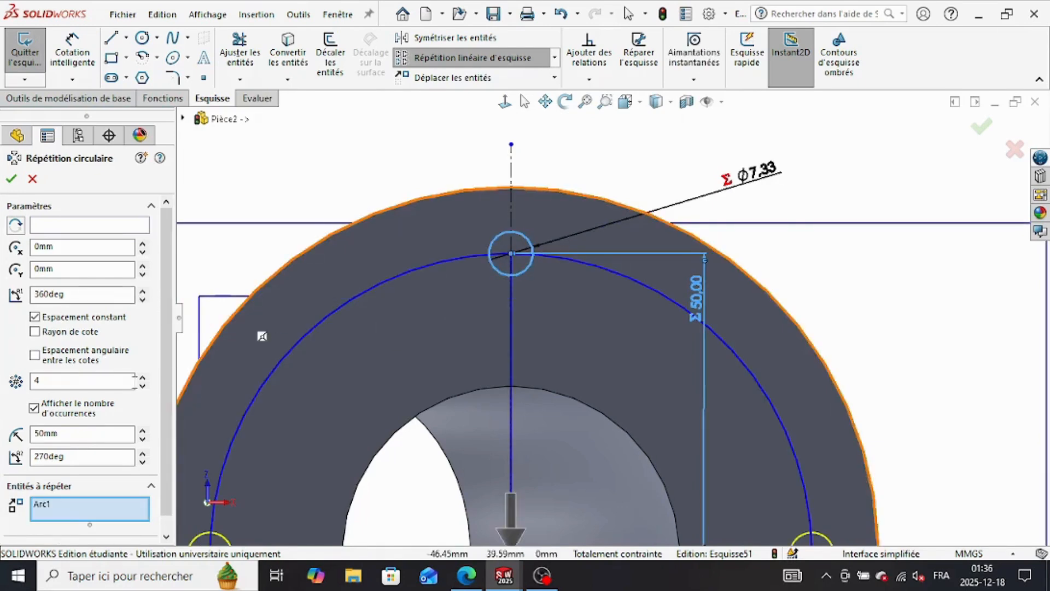
pyautogui.click(142, 377)
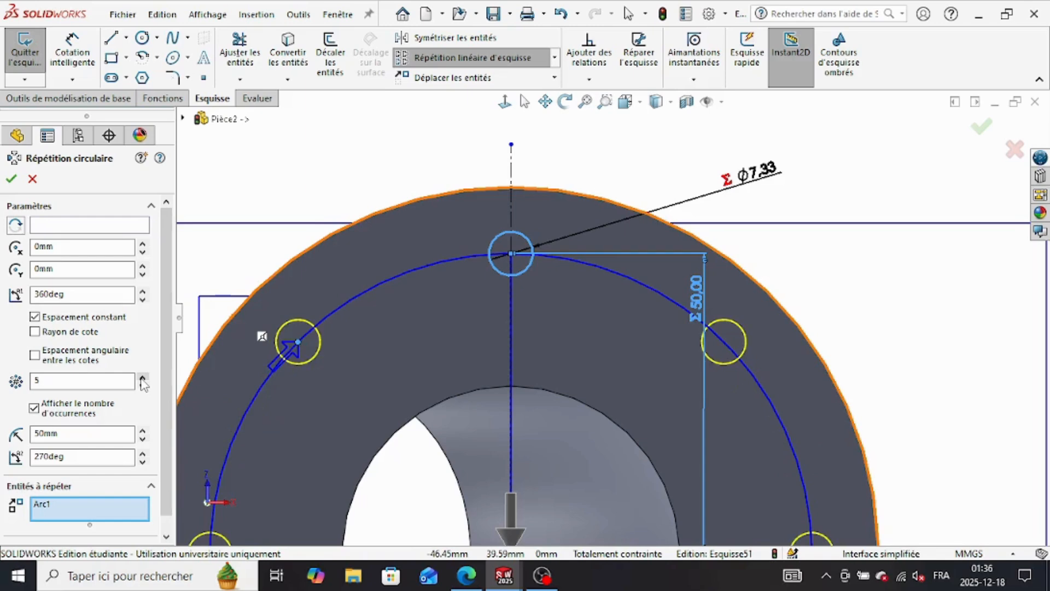
pyautogui.click(142, 378)
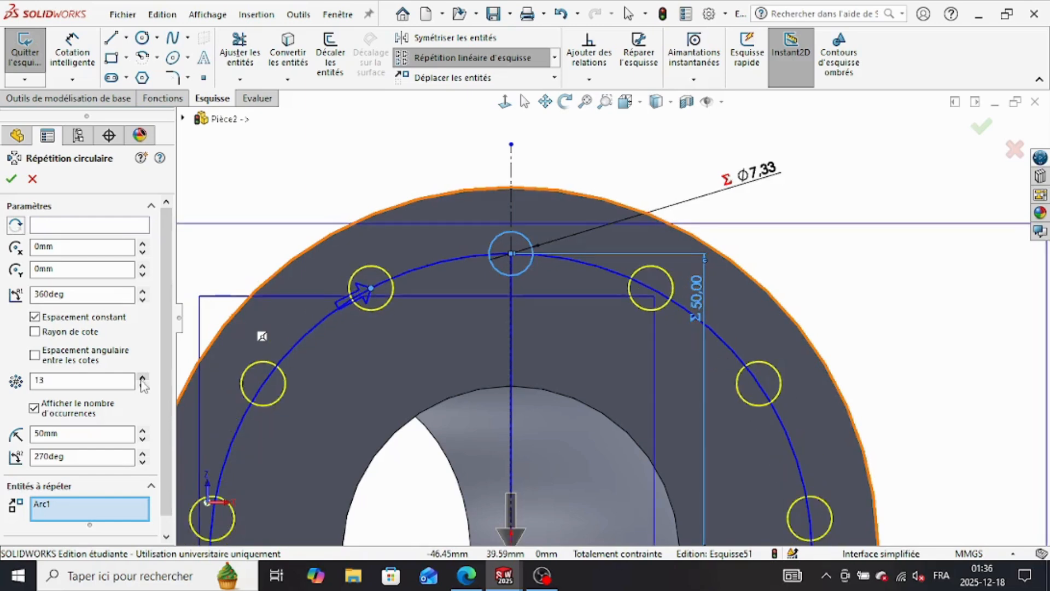
pyautogui.click(143, 385)
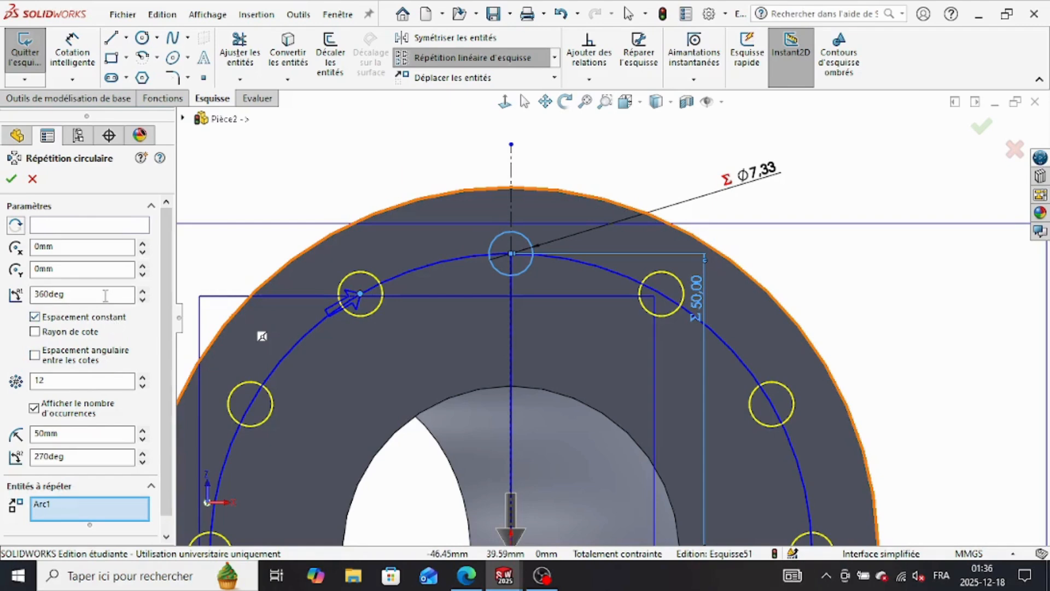
pyautogui.scroll(-1, 108, 487)
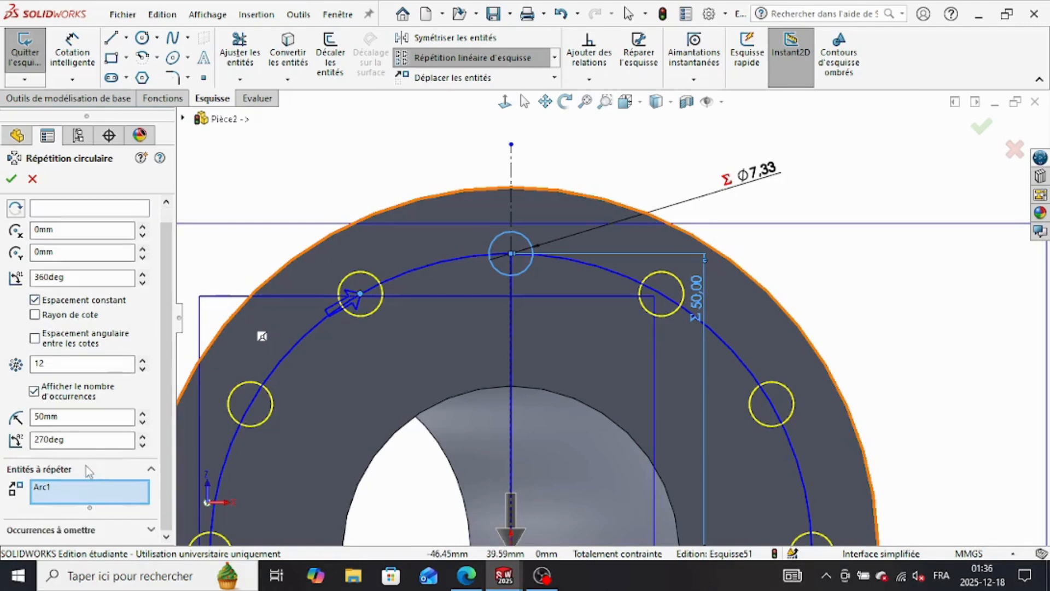
pyautogui.scroll(1, 76, 313)
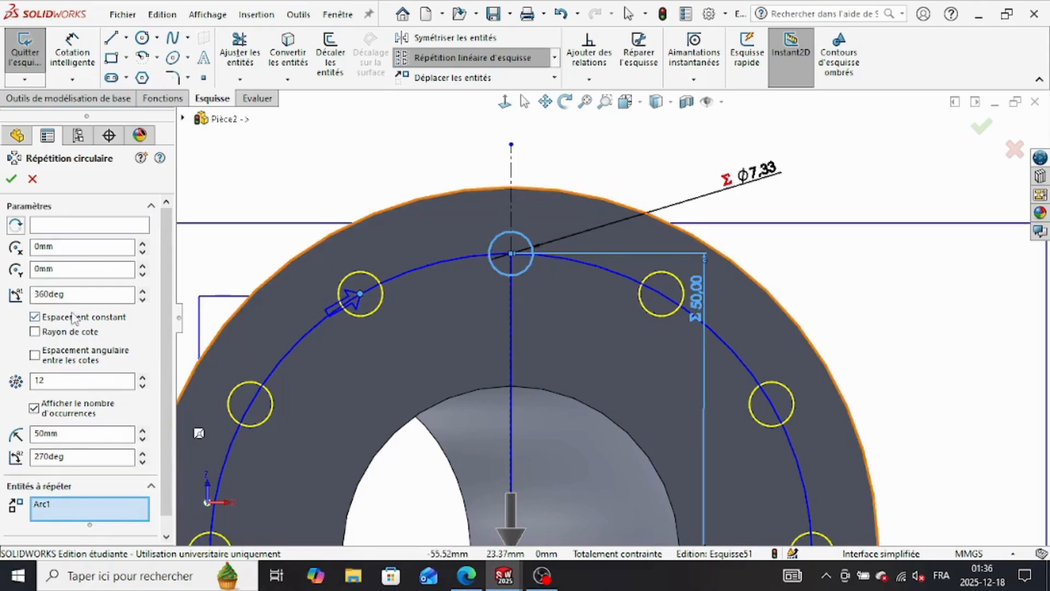
pyautogui.click(11, 181)
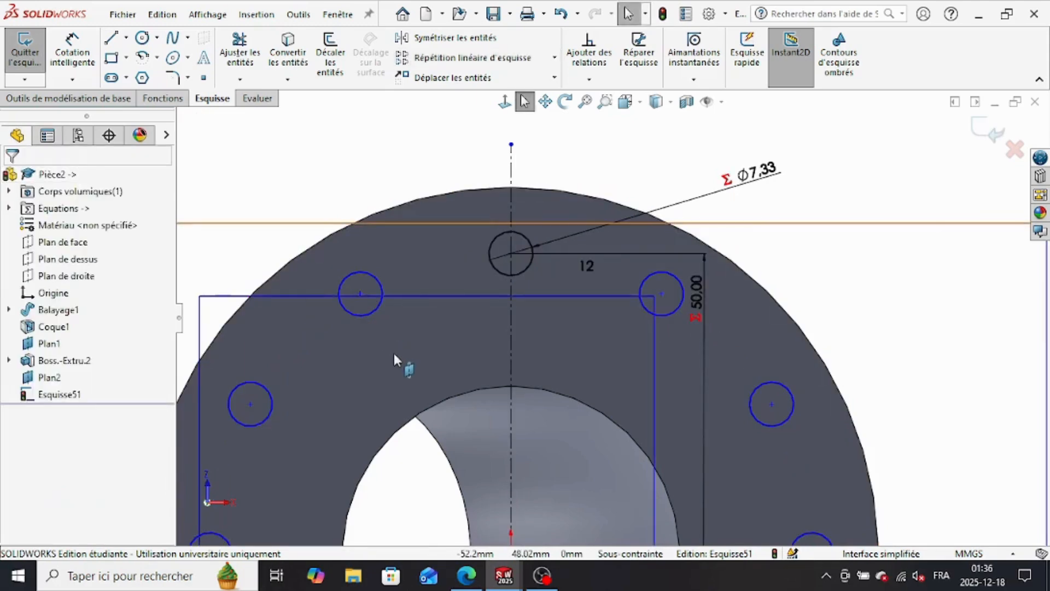
# Step: Add a coincident relation between the centre of the patterned hole beside the horizontal centreline and that centreline
pyautogui.scroll(3, 463, 360)
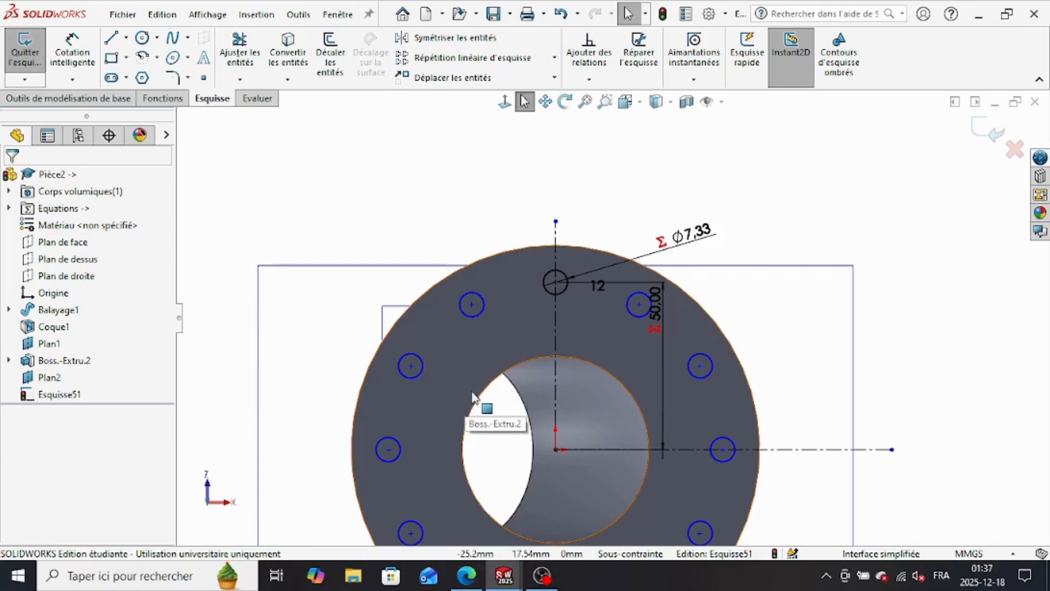
pyautogui.click(589, 80)
pyautogui.click(607, 94)
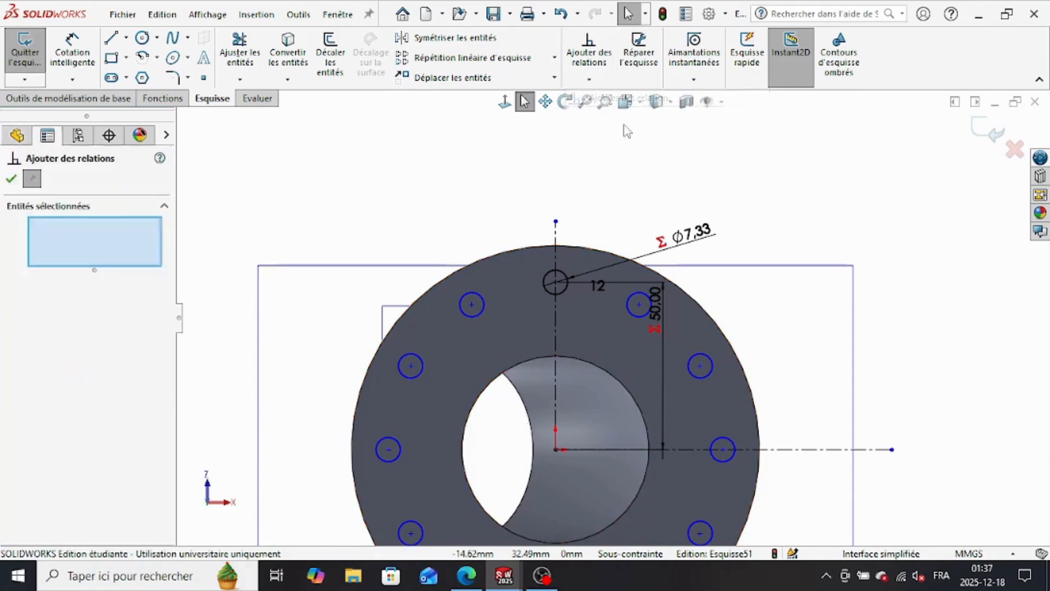
pyautogui.click(723, 449)
pyautogui.click(769, 450)
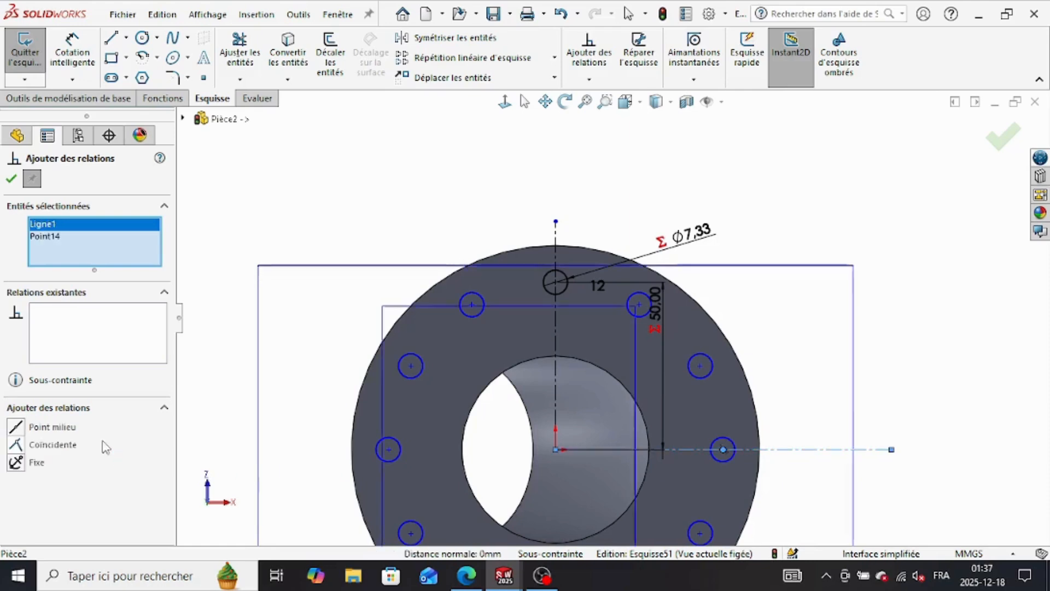
pyautogui.click(16, 445)
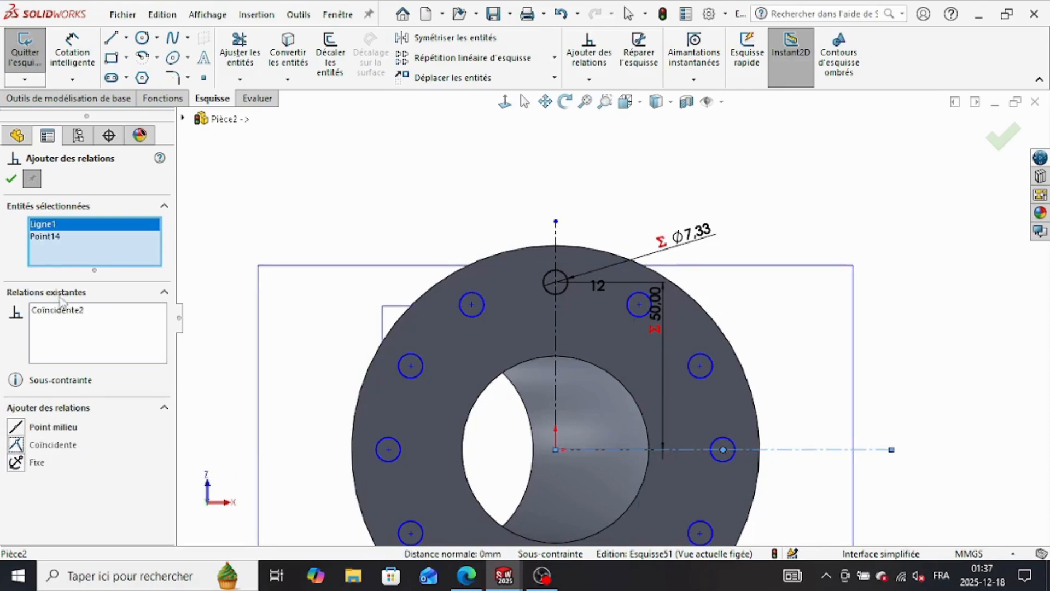
pyautogui.click(11, 178)
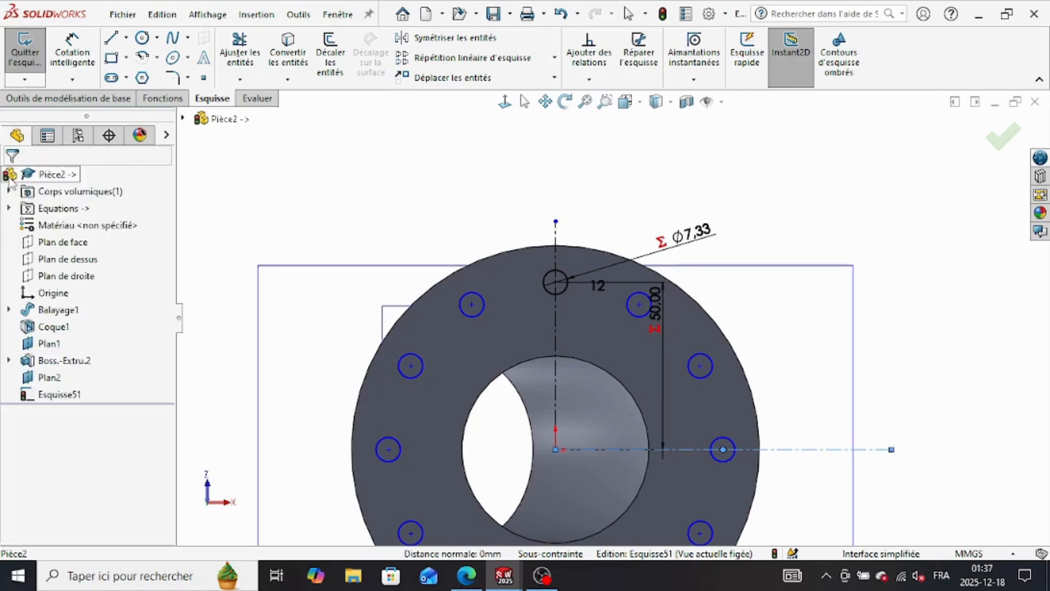
# Step: Place an aligned dimension from the origin to the centre of the patterned hole on the flange's upper-left side
pyautogui.click(478, 313)
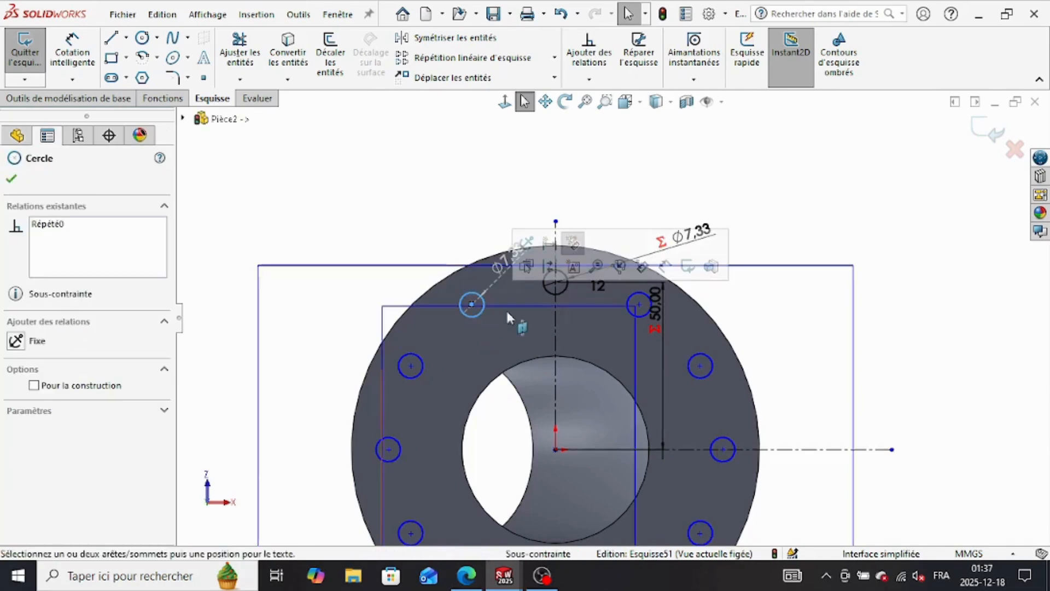
pyautogui.click(430, 214)
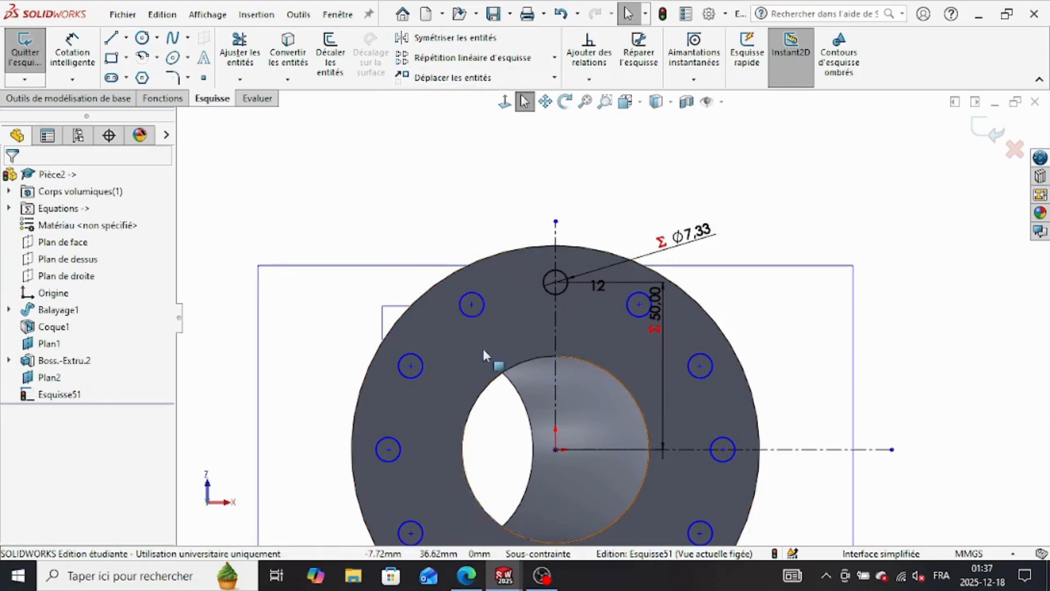
pyautogui.click(73, 52)
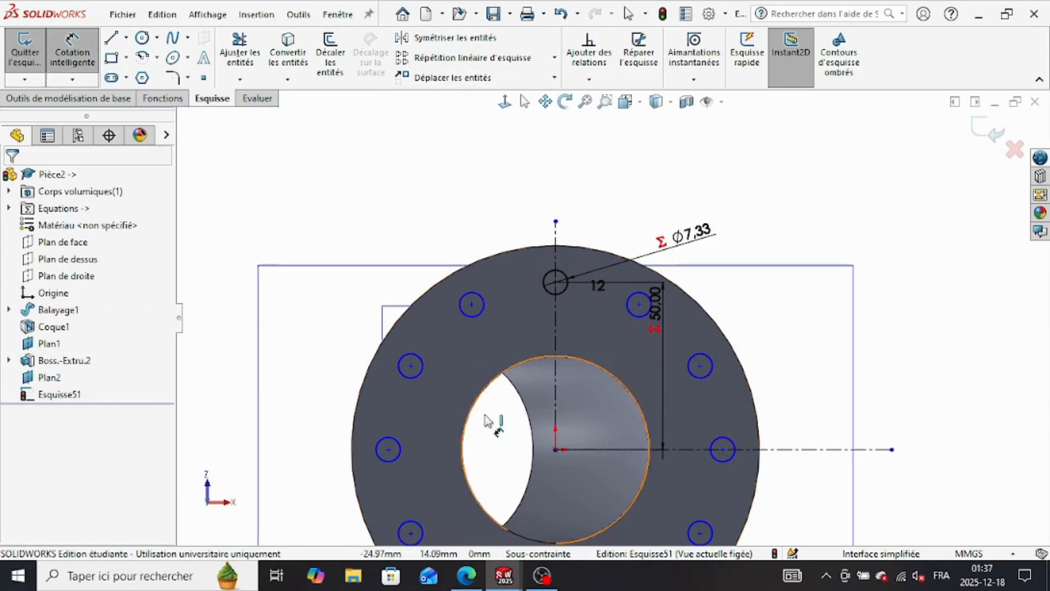
pyautogui.click(556, 450)
pyautogui.click(411, 366)
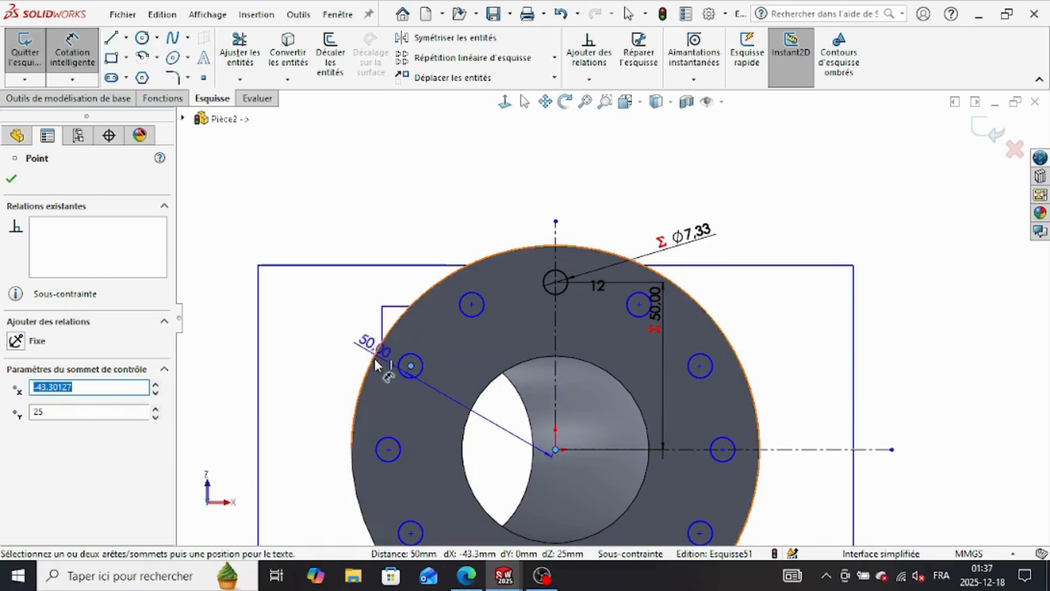
pyautogui.click(372, 348)
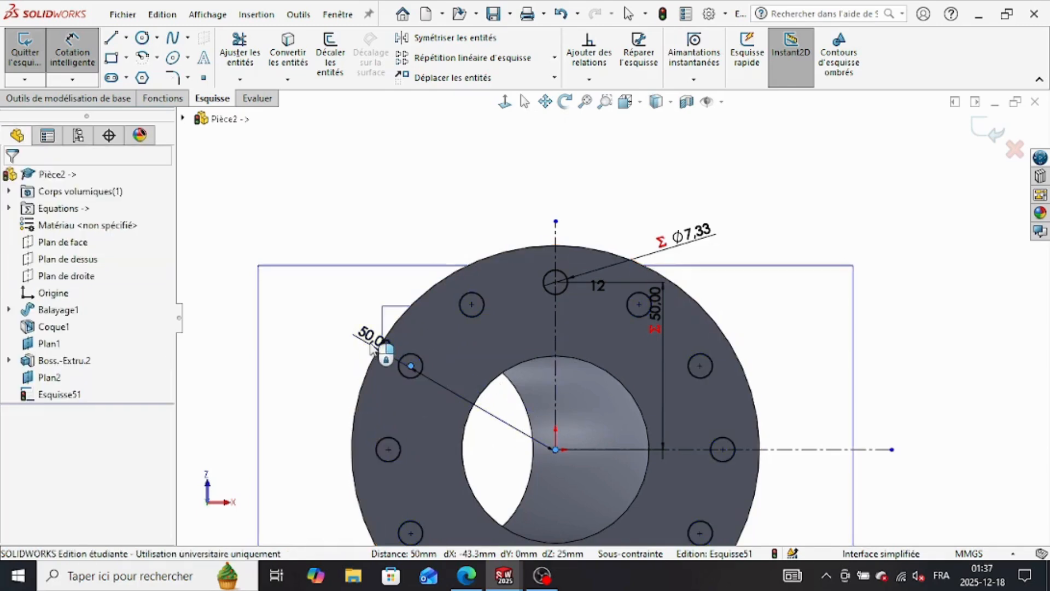
# Step: Drive the patterned hole's distance from the origin with the equation ("a"/2)+("b"*2)
pyautogui.write('=')
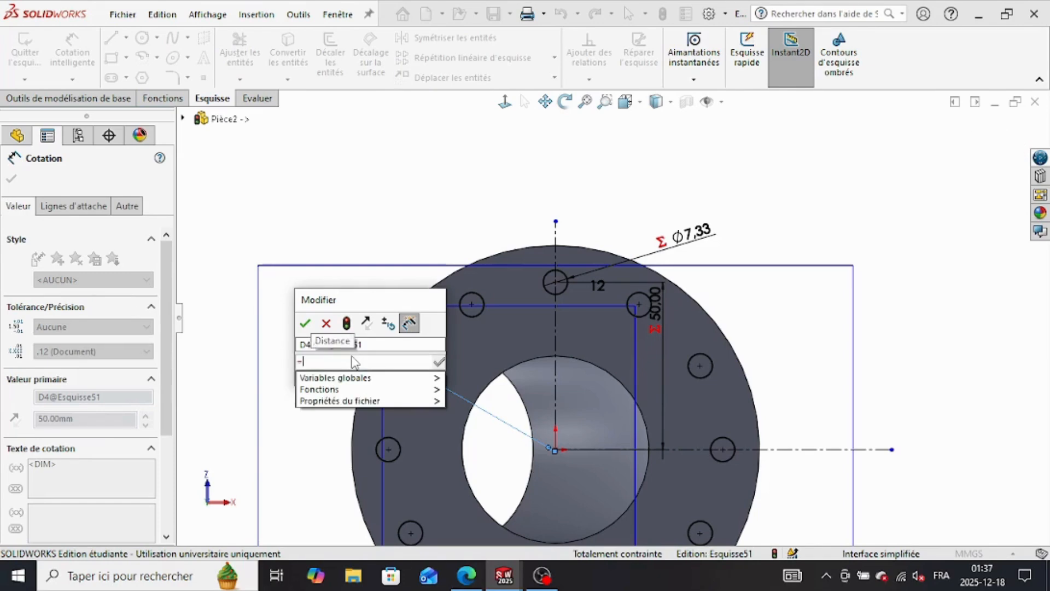
pyautogui.write('(')
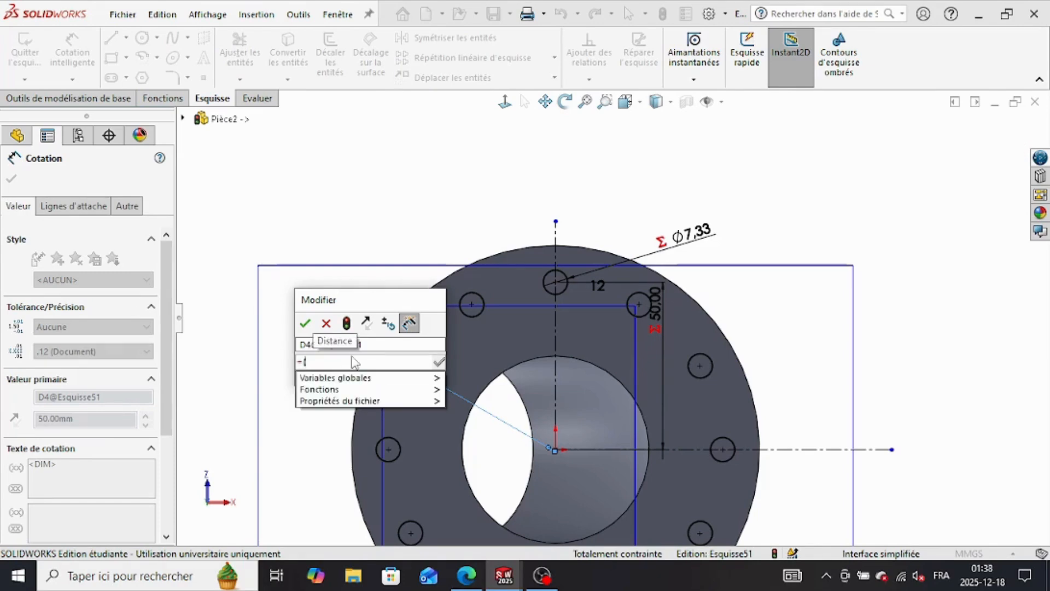
pyautogui.moveTo(350, 378)
pyautogui.click(484, 381)
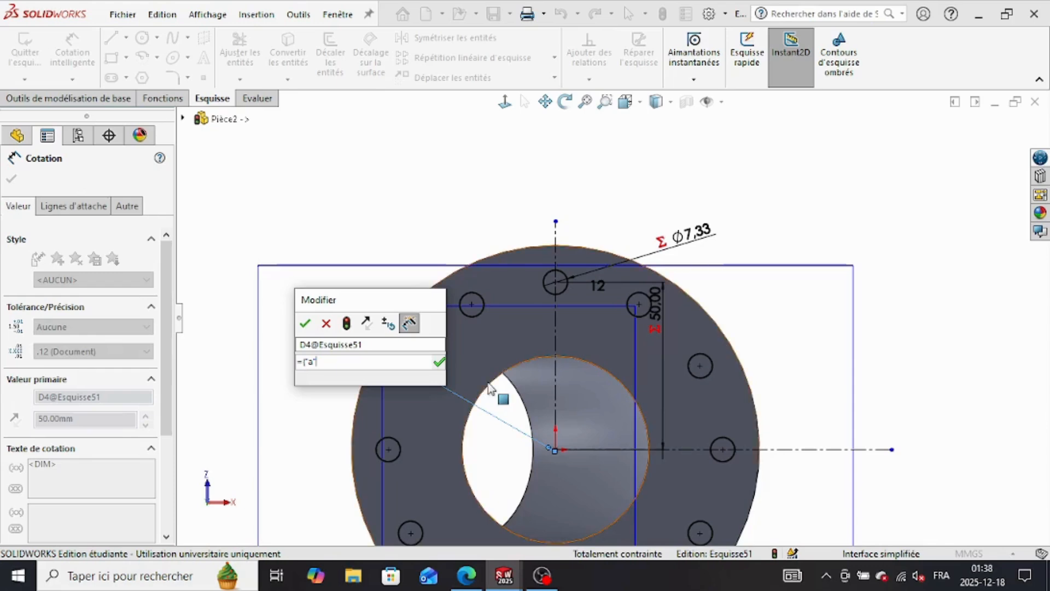
pyautogui.write('/2)+(')
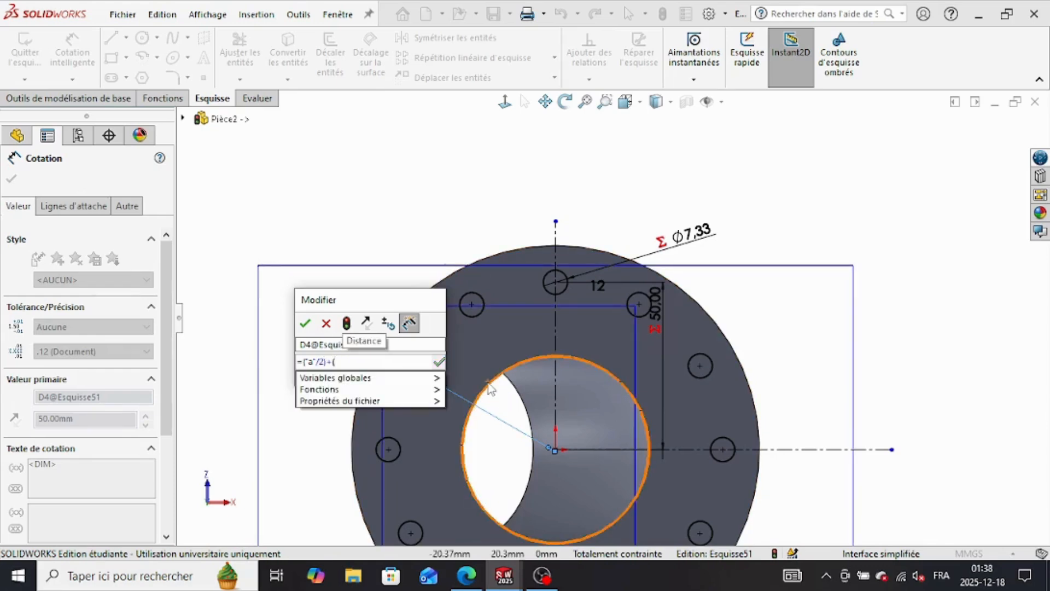
pyautogui.write('c')
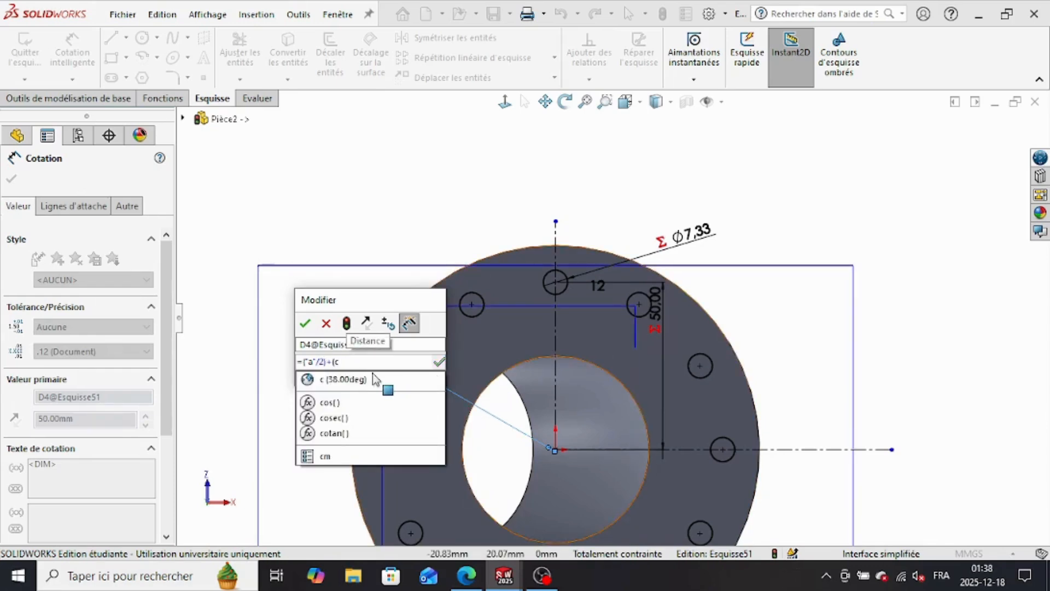
pyautogui.press('BackSpace')
pyautogui.write('b')
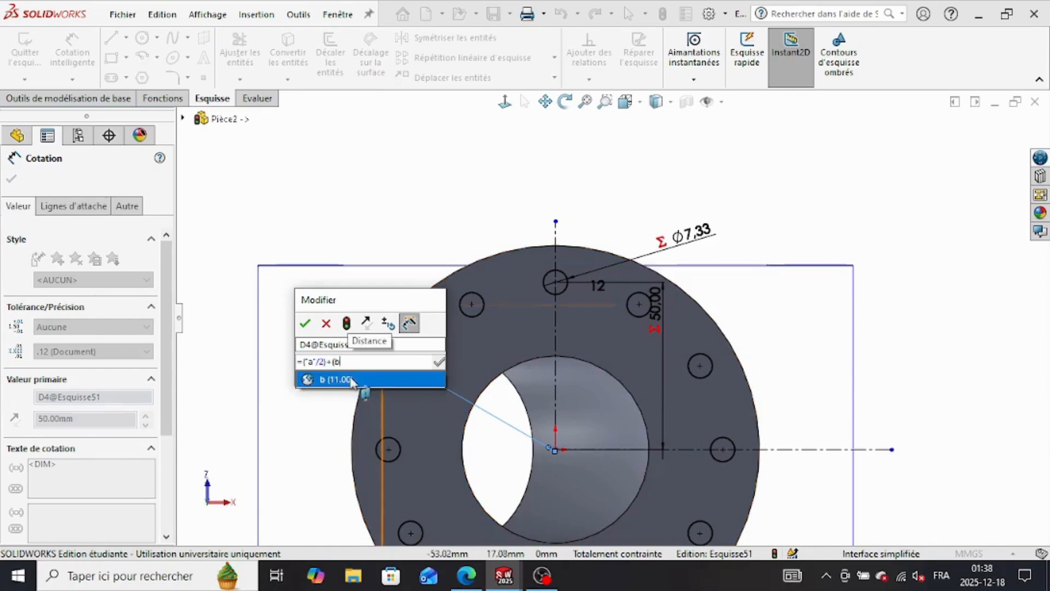
pyautogui.click(346, 380)
pyautogui.write('*2)')
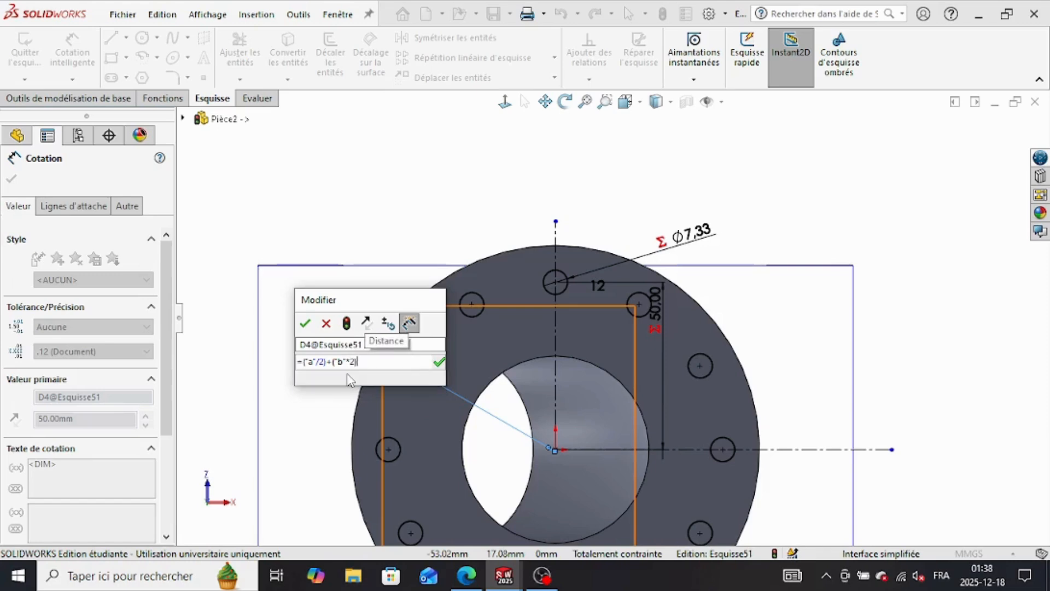
pyautogui.click(439, 364)
pyautogui.click(305, 324)
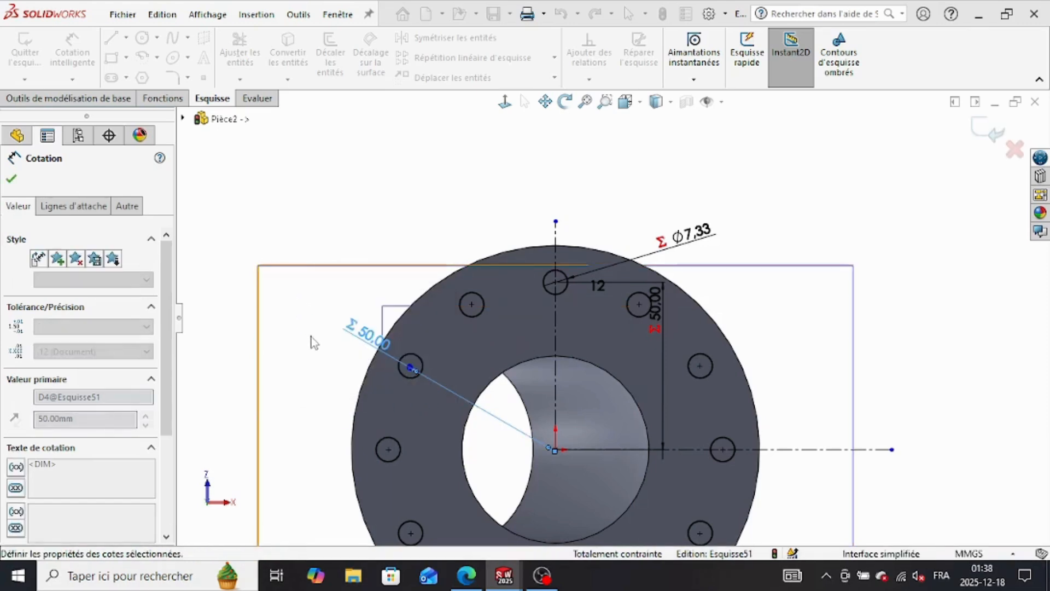
# Step: Cut-extrude the bolt-hole sketch into the flange as a blind cut 11 mm deep
pyautogui.moveTo(312, 386); pyautogui.dragTo(374, 401, button='middle')
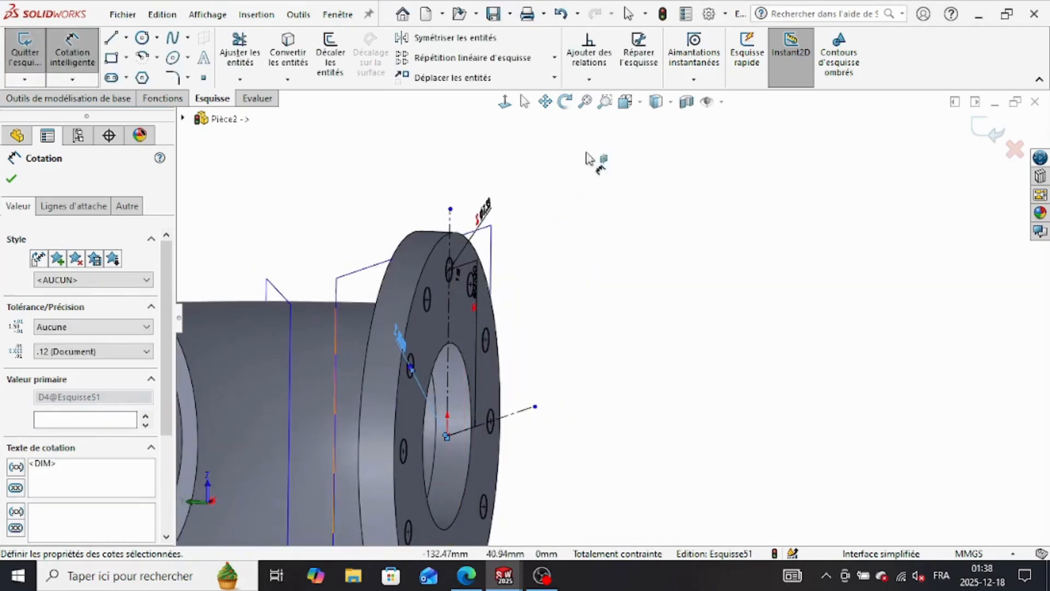
pyautogui.click(163, 98)
pyautogui.click(266, 58)
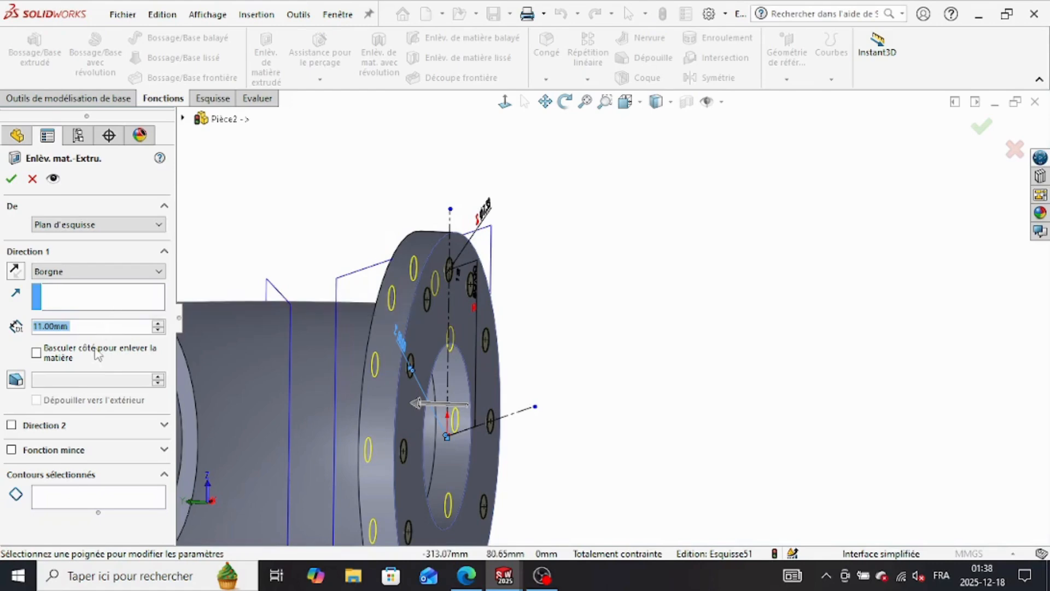
pyautogui.click(11, 181)
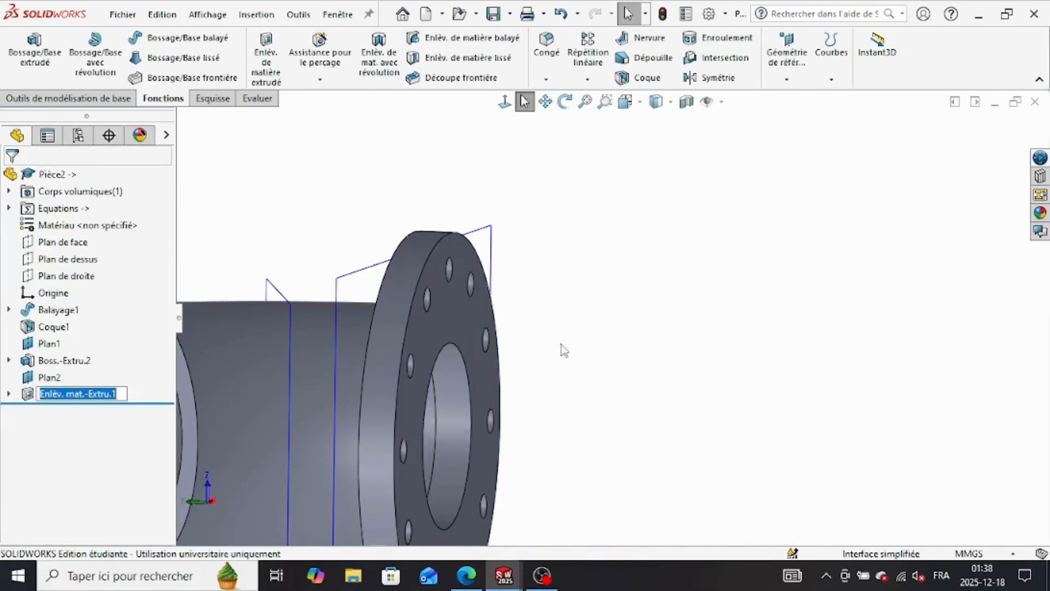
# Step: Mirror the bolt-hole cut and the flange boss about Plan2 to the elbow's other end
pyautogui.moveTo(561, 345); pyautogui.dragTo(579, 152, button='middle')
pyautogui.click(718, 78)
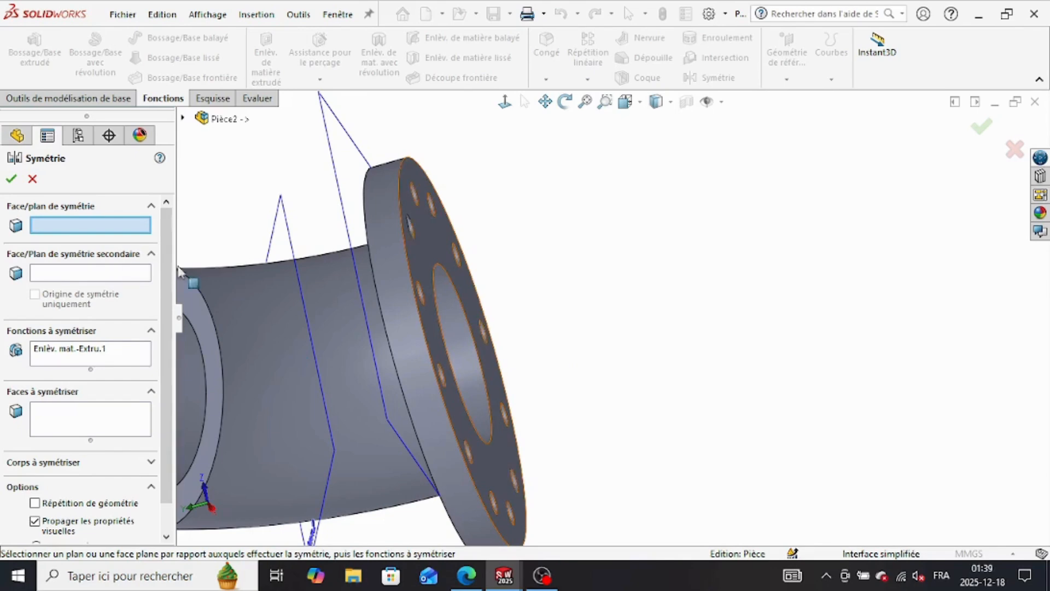
pyautogui.click(333, 454)
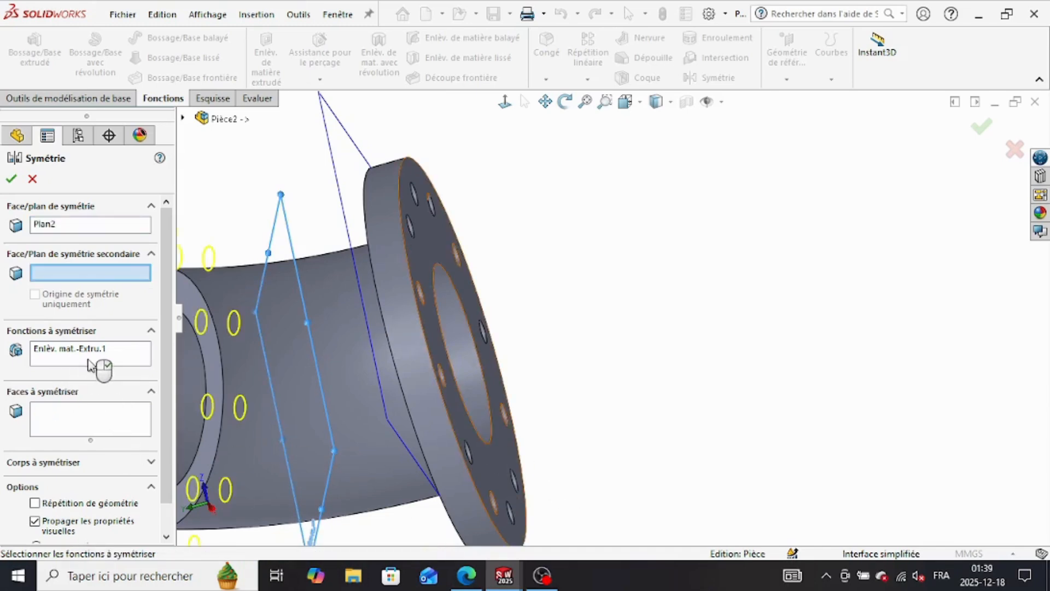
pyautogui.click(90, 364)
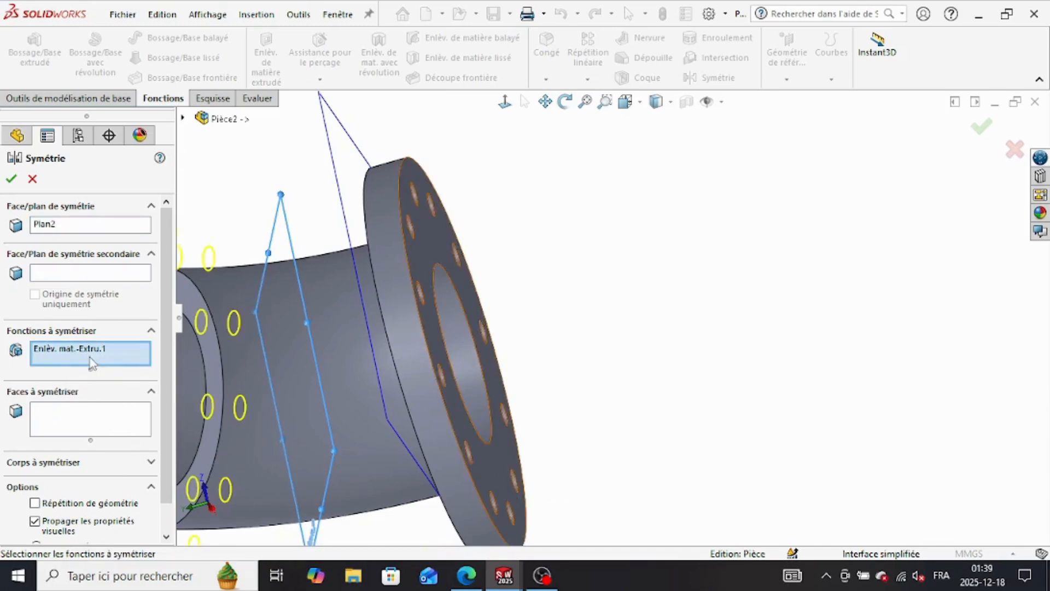
pyautogui.click(412, 356)
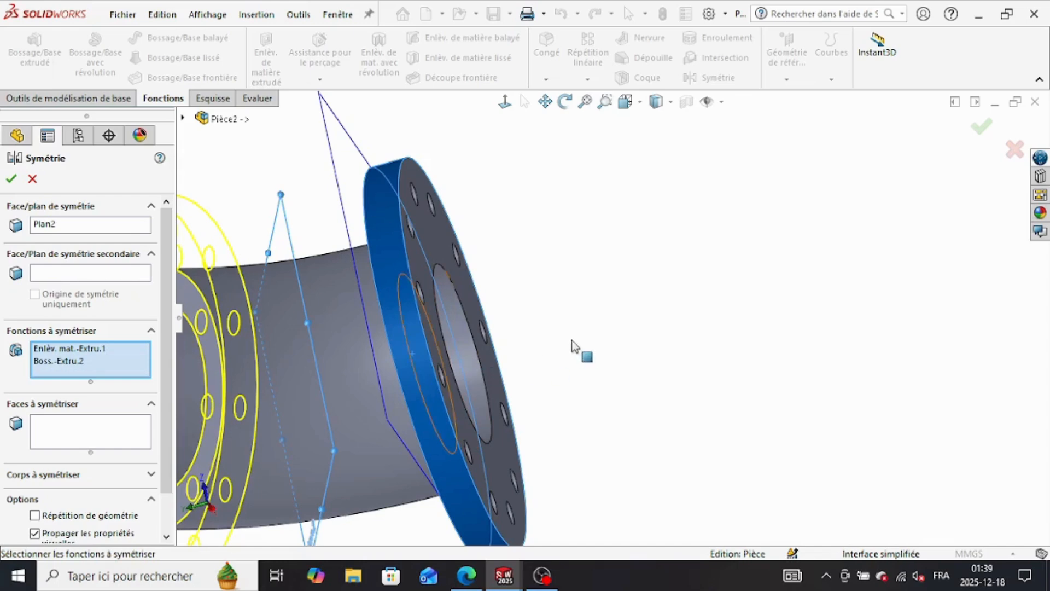
pyautogui.moveTo(570, 347); pyautogui.dragTo(406, 365, button='middle')
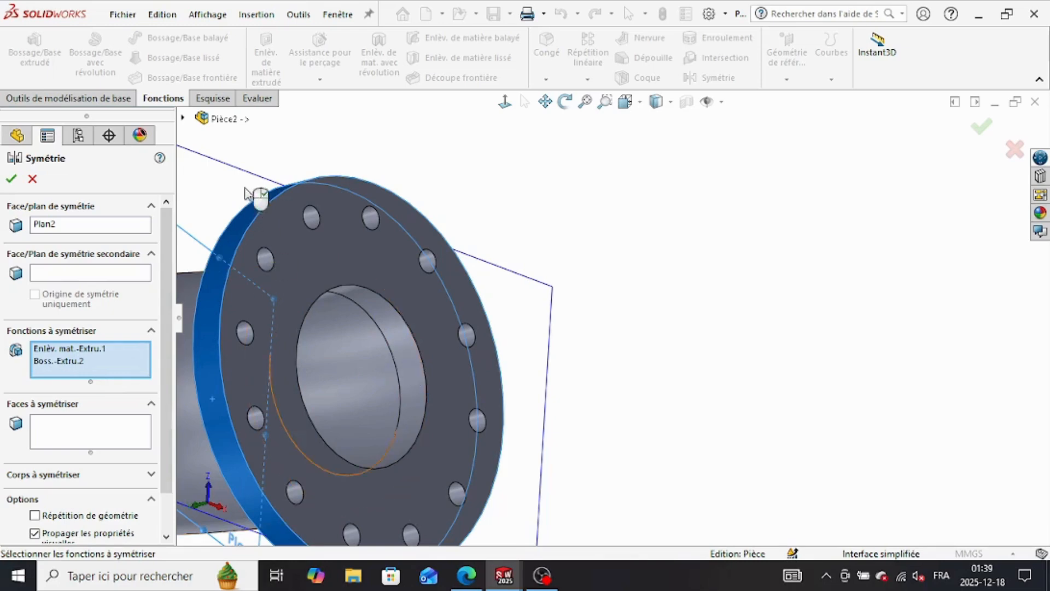
pyautogui.click(185, 120)
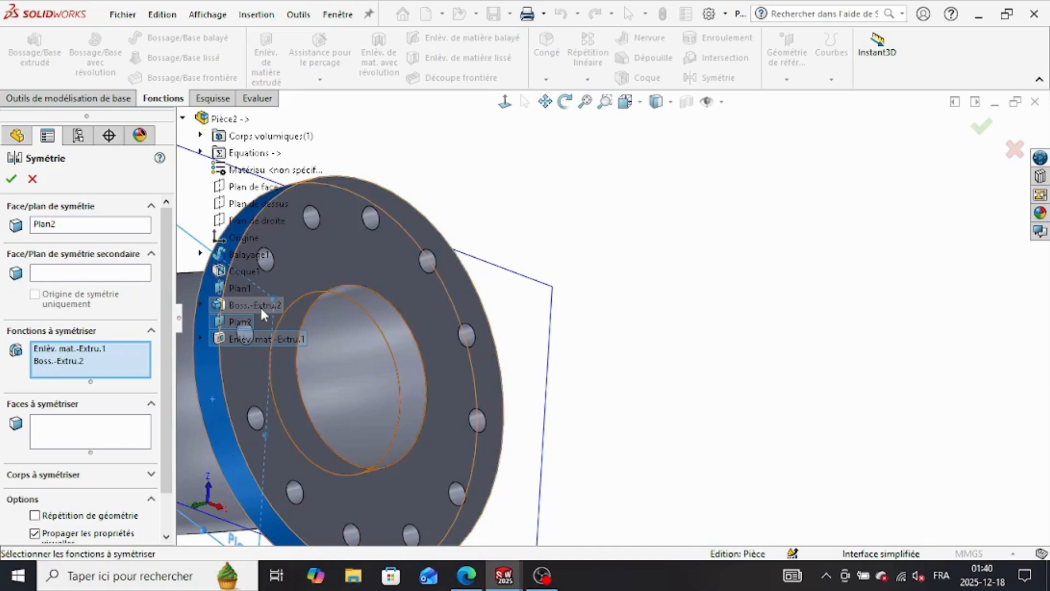
pyautogui.click(11, 179)
# Step: Start a constant-radius fillet on both outer rim edges of the upper flange
pyautogui.scroll(4, 604, 361)
pyautogui.moveTo(607, 365); pyautogui.dragTo(617, 326, button='middle')
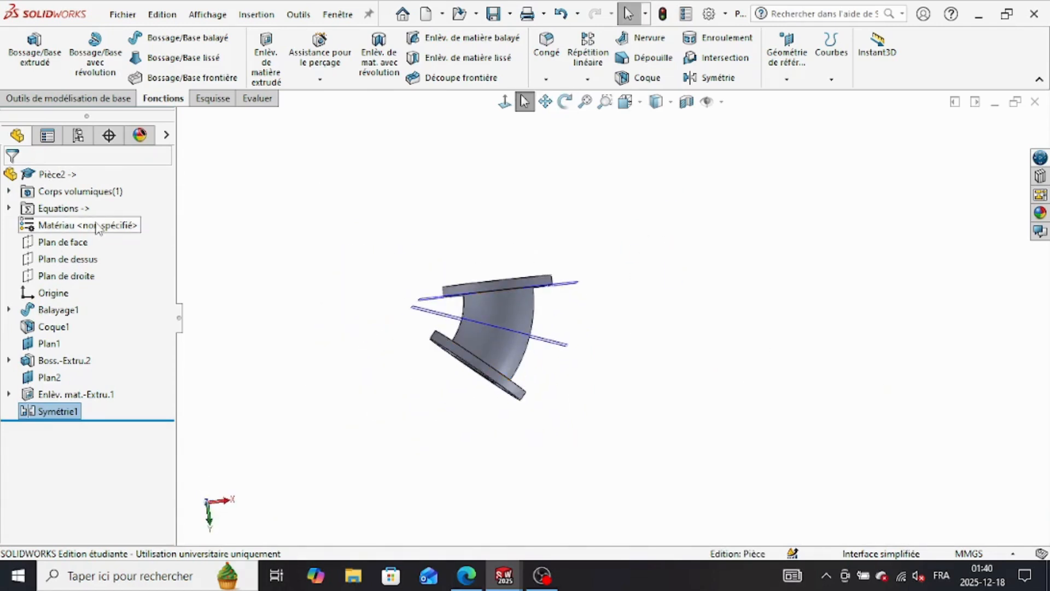
pyautogui.moveTo(656, 262); pyautogui.dragTo(634, 403, button='middle')
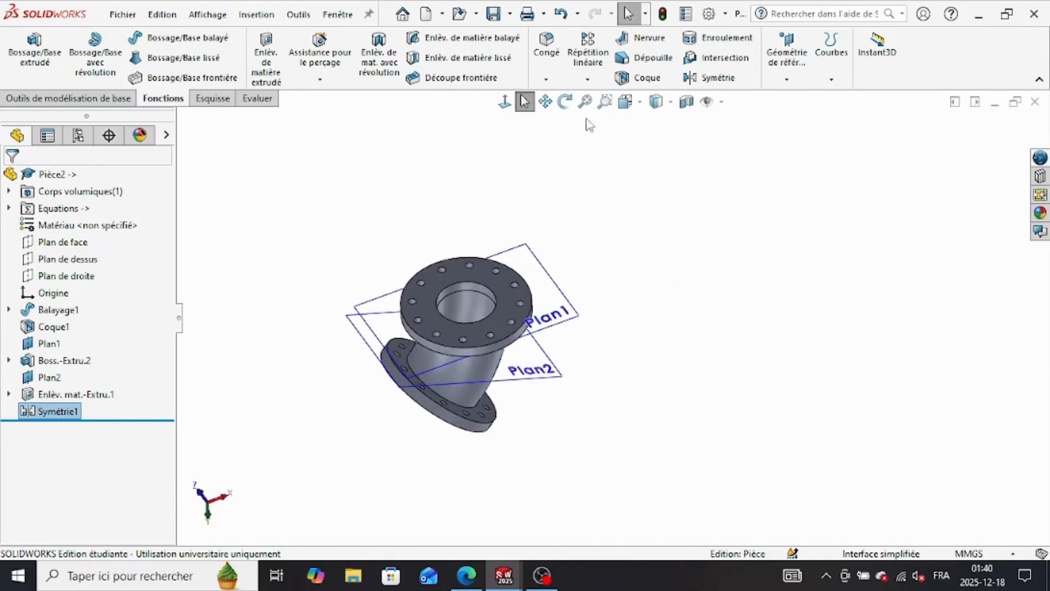
pyautogui.click(423, 337)
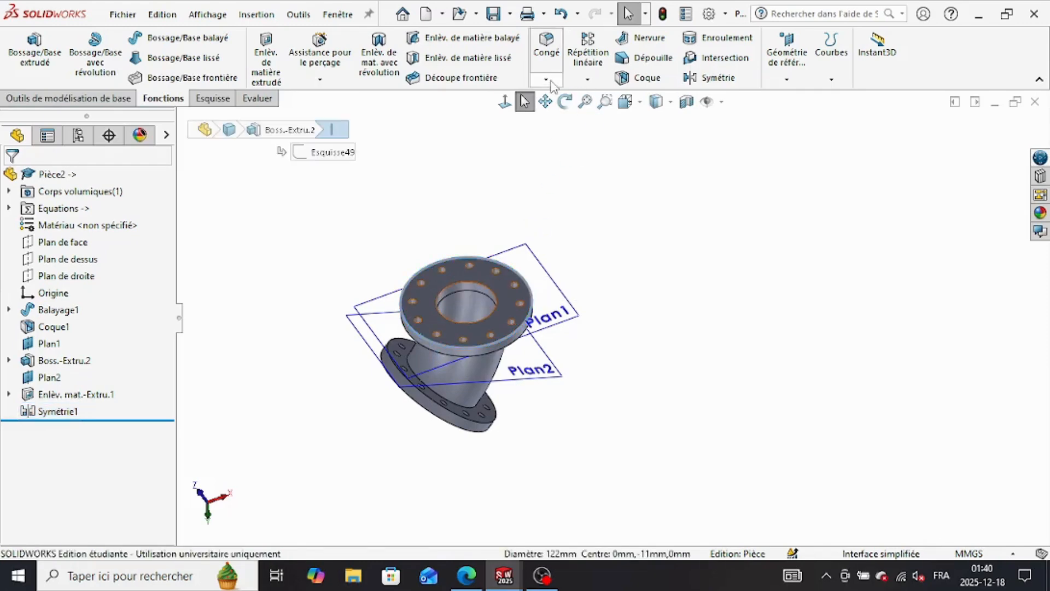
pyautogui.click(547, 80)
pyautogui.click(565, 97)
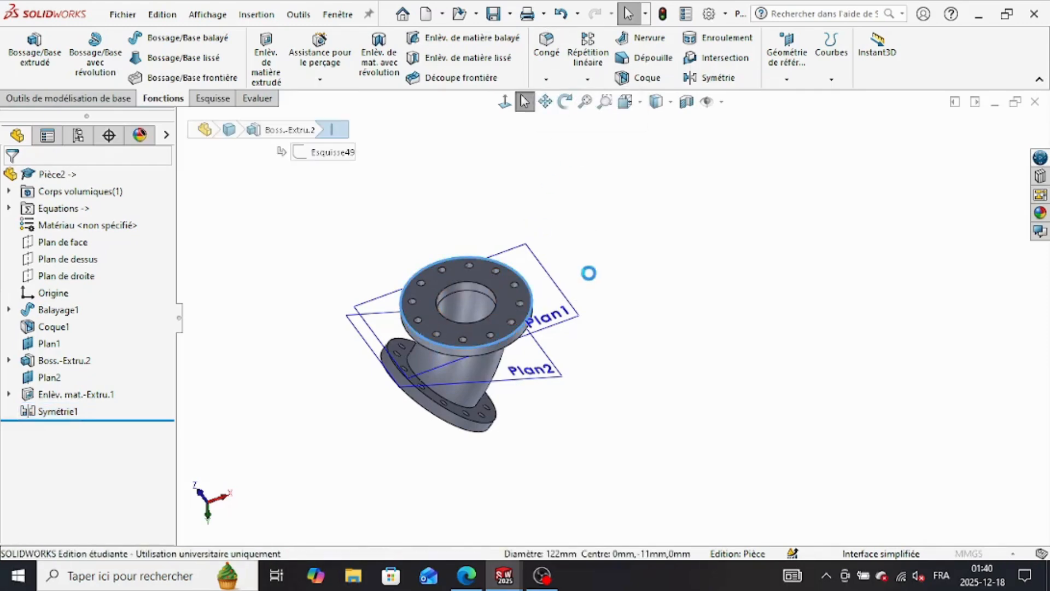
pyautogui.scroll(-2, 537, 399)
pyautogui.scroll(-1, 537, 399)
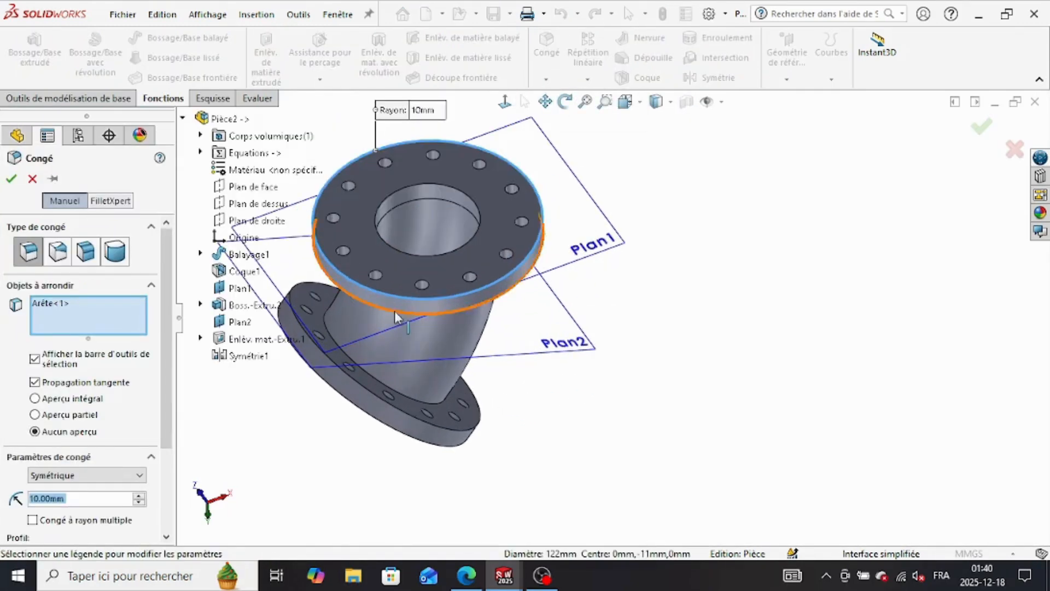
pyautogui.click(396, 311)
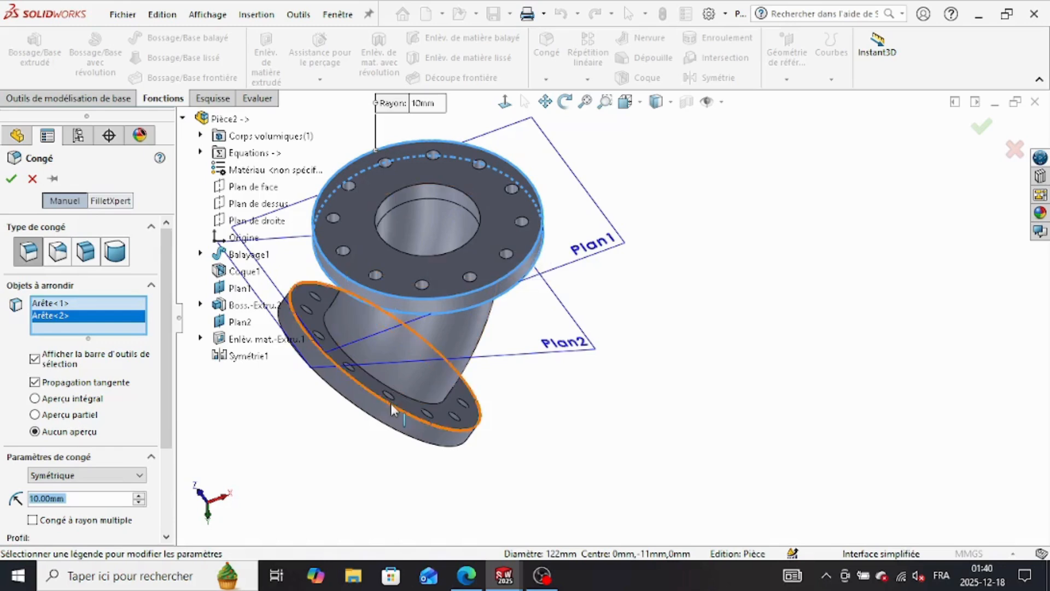
# Step: Add the lower flange's two outer rim edges and the bore edges on both flanges' outer faces to the fillet selection
pyautogui.click(393, 425)
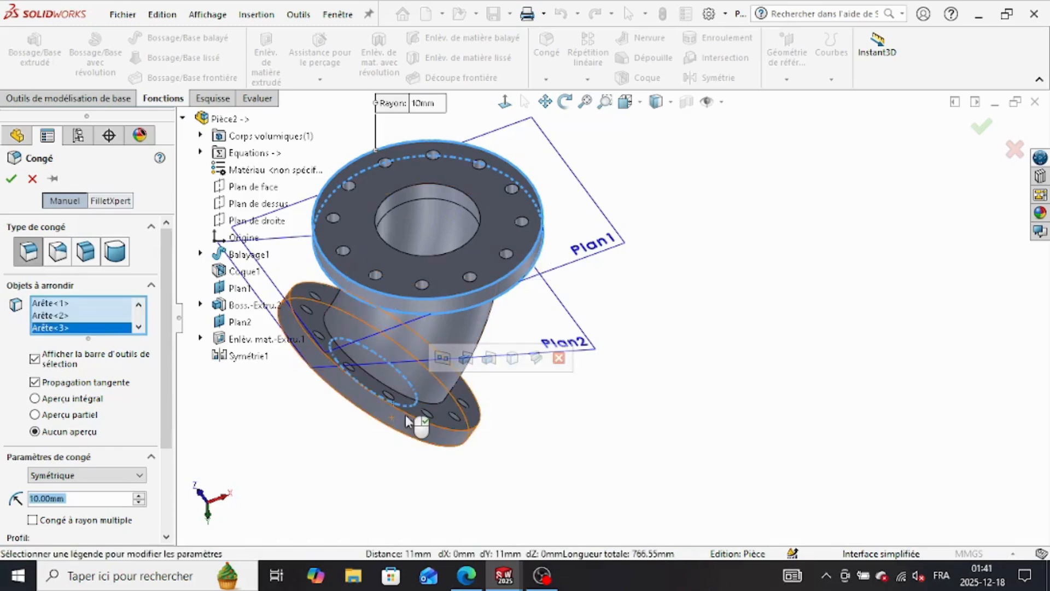
pyautogui.click(412, 440)
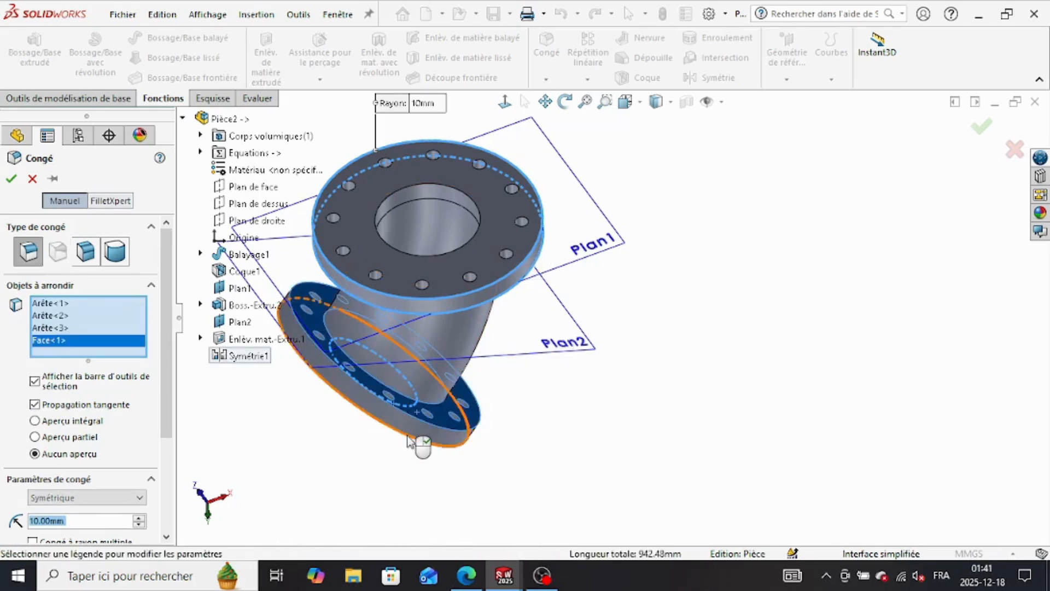
pyautogui.click(436, 415)
pyautogui.click(435, 417)
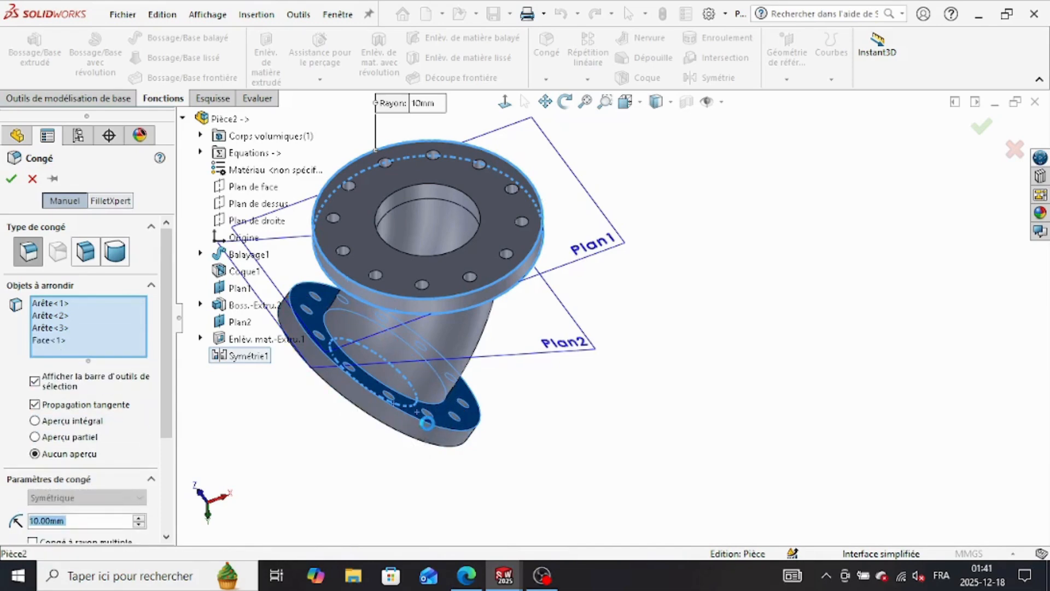
pyautogui.click(431, 421)
pyautogui.click(423, 447)
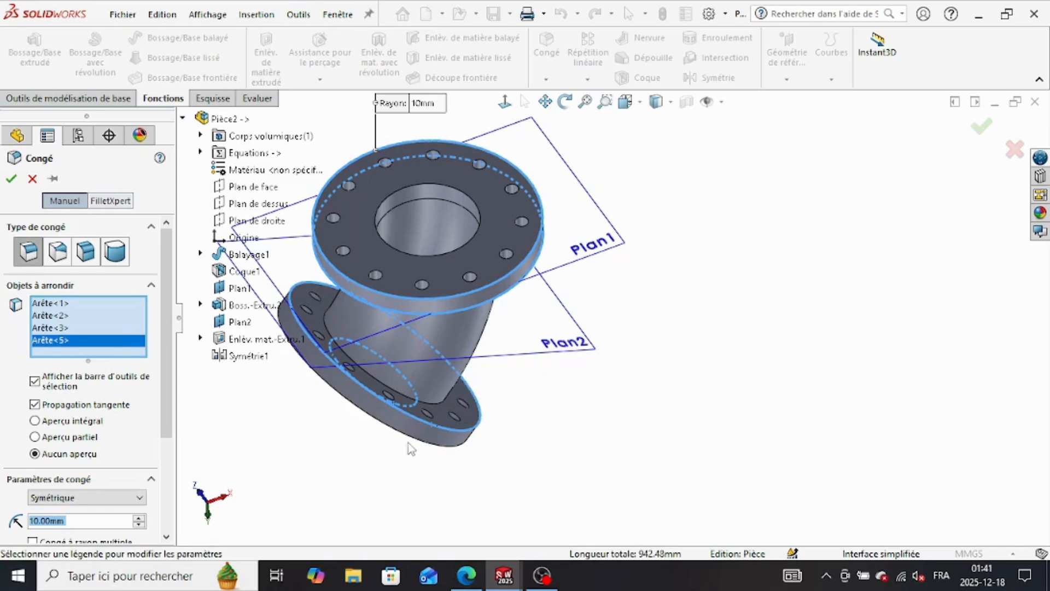
pyautogui.click(419, 444)
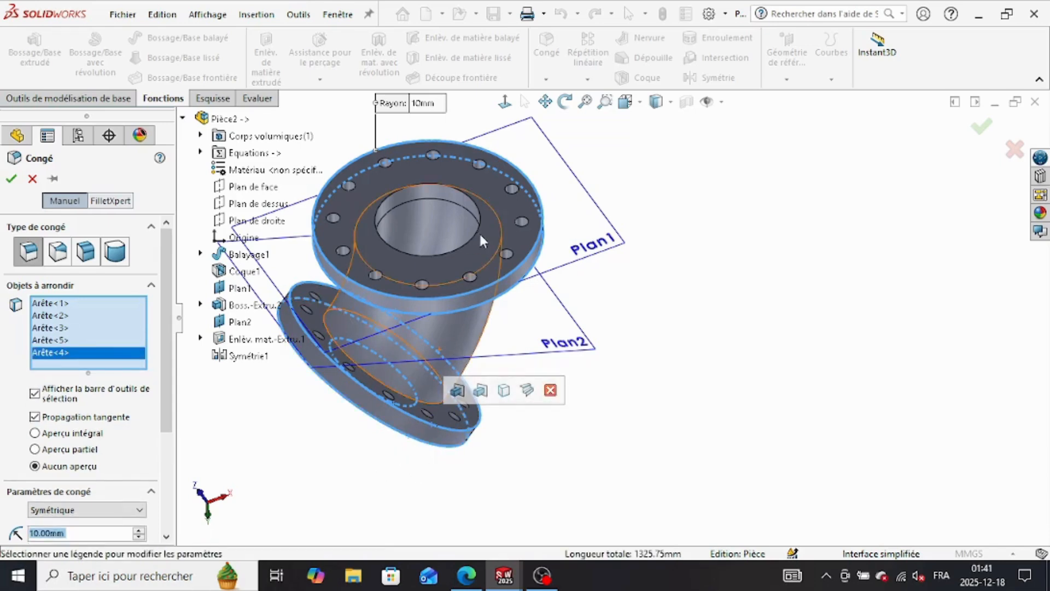
pyautogui.click(460, 411)
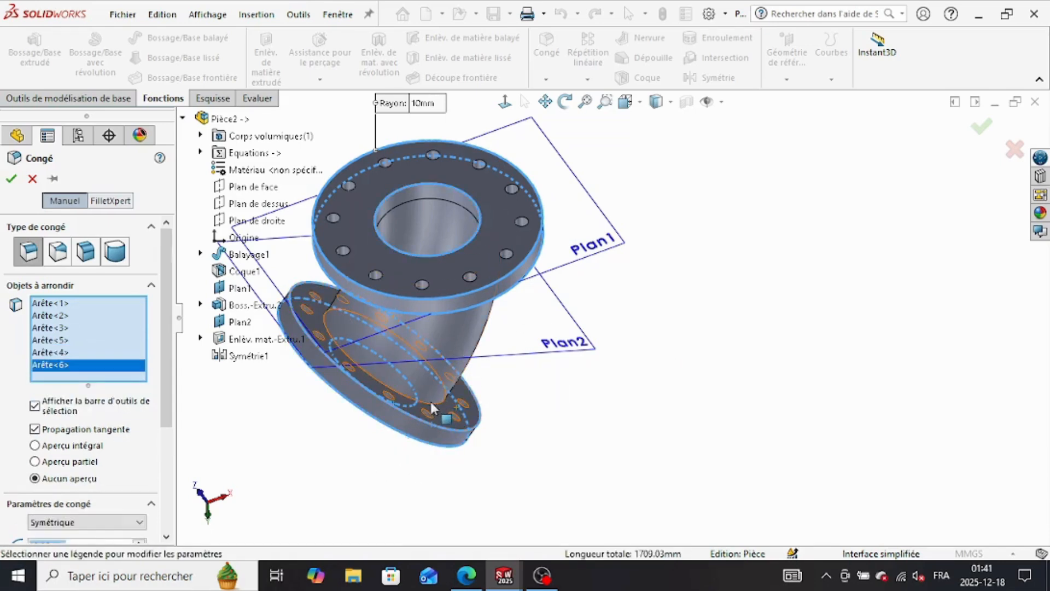
# Step: Add the two circular edges where the curved pipe meets each flange to the fillet selection
pyautogui.scroll(-5, 432, 403)
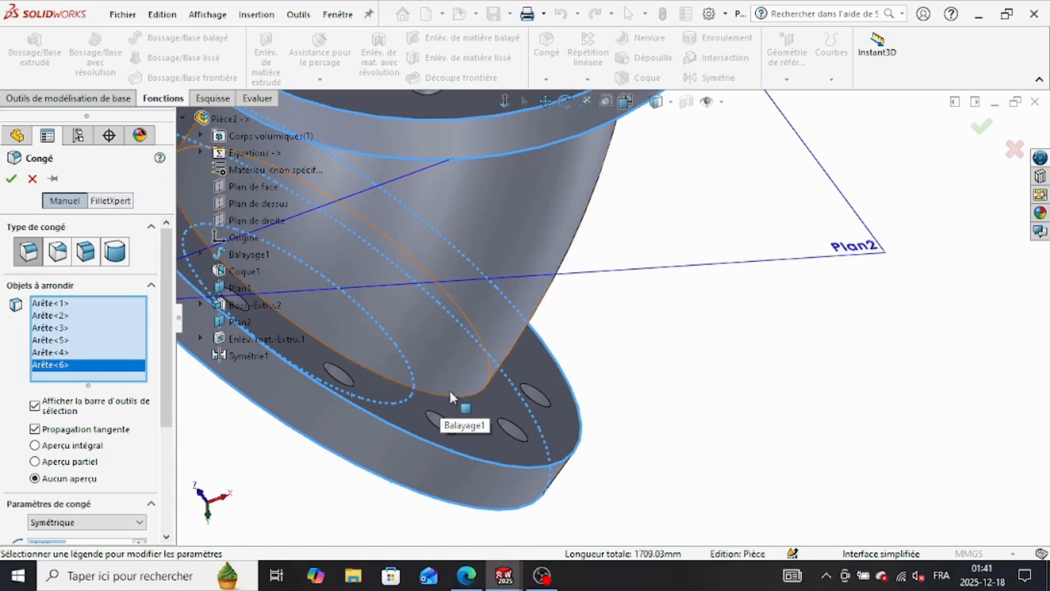
pyautogui.click(454, 394)
pyautogui.click(448, 372)
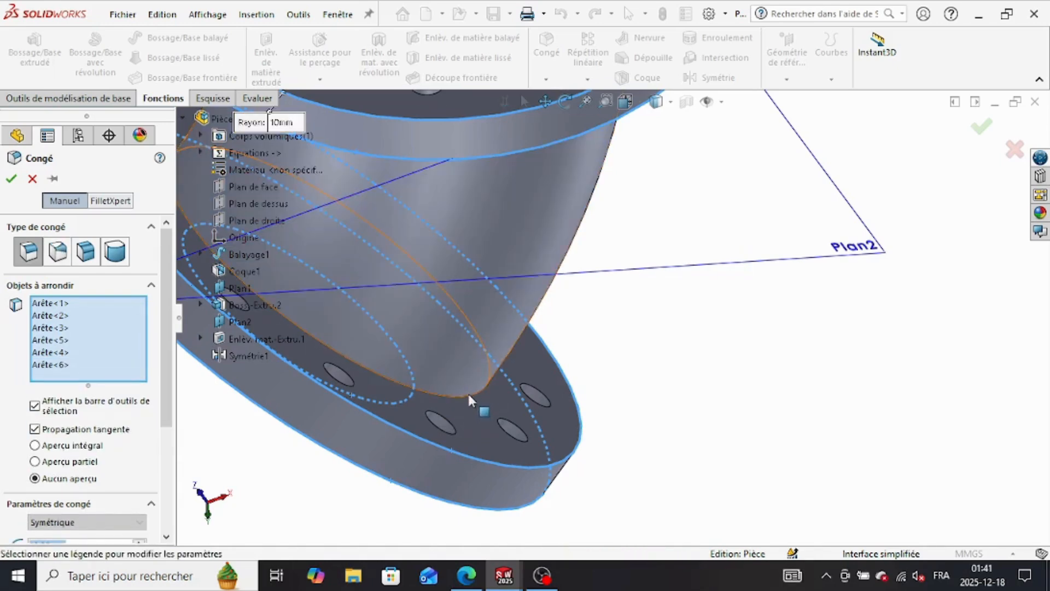
pyautogui.scroll(-2, 467, 392)
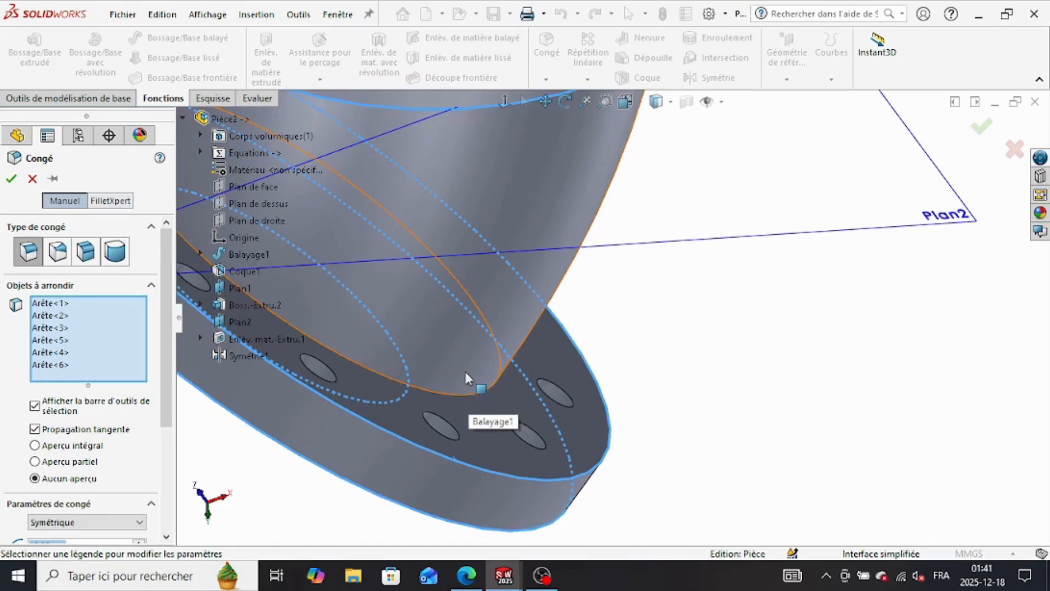
pyautogui.moveTo(696, 350); pyautogui.dragTo(633, 348, button='middle')
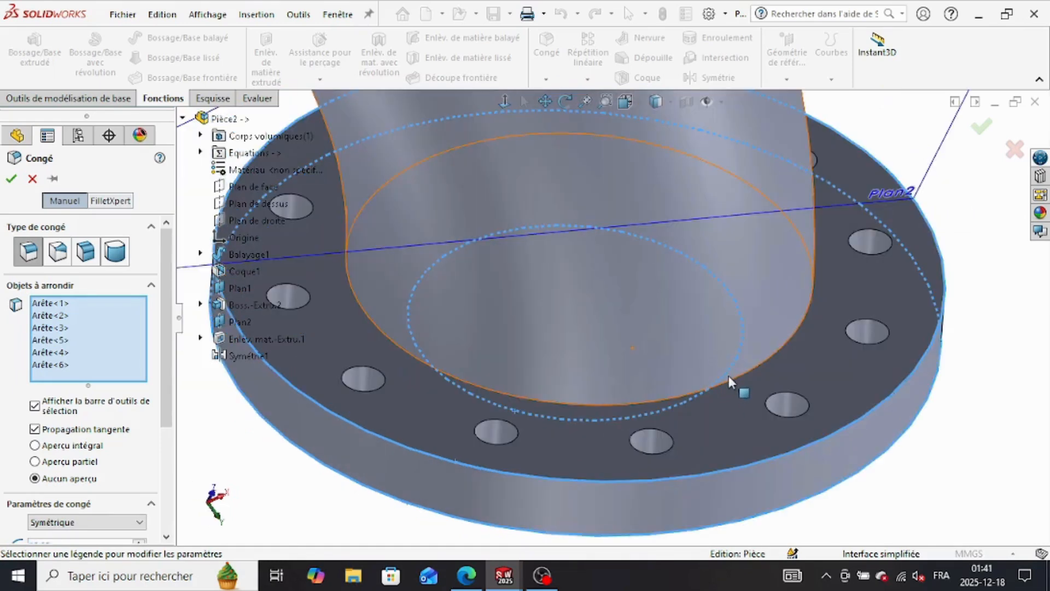
pyautogui.click(776, 357)
pyautogui.moveTo(788, 364); pyautogui.dragTo(723, 345, button='middle')
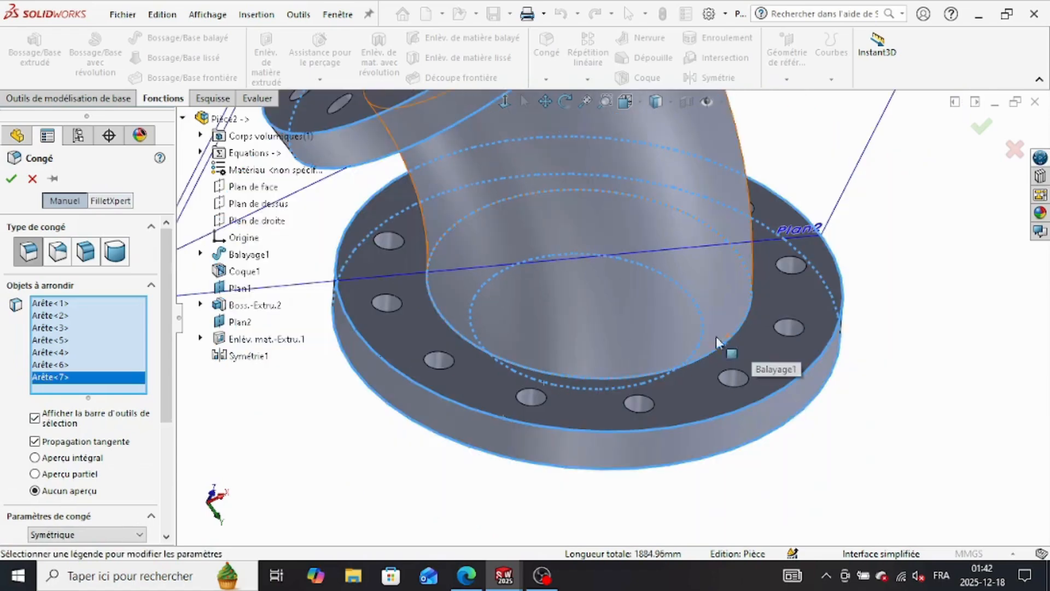
pyautogui.moveTo(867, 365); pyautogui.dragTo(691, 254, button='middle')
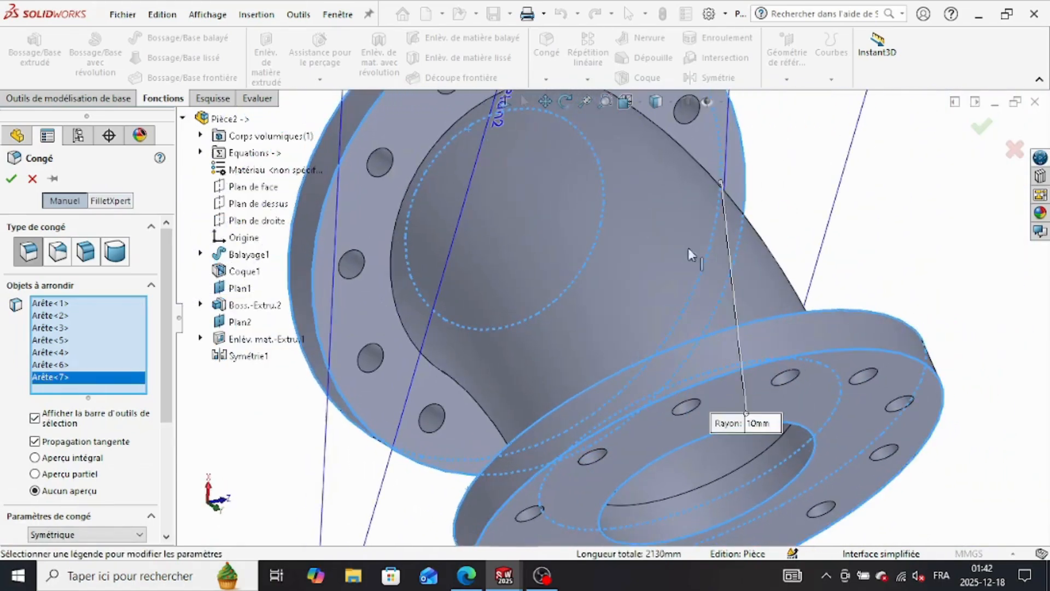
pyautogui.click(394, 287)
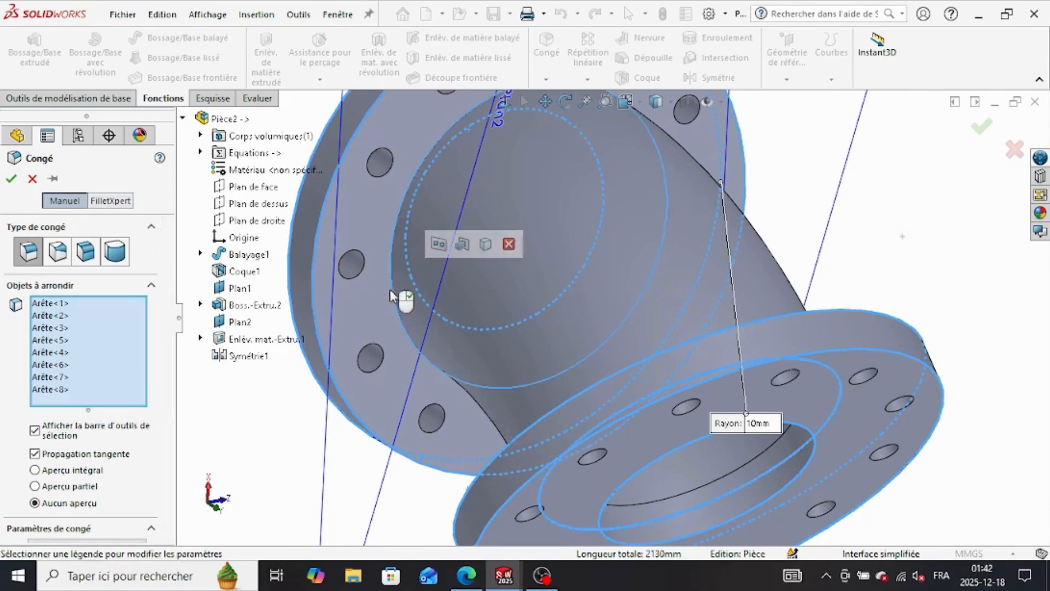
# Step: Set the fillet radius to 2 mm and apply it to all selected flange and pipe edges
pyautogui.scroll(-5, 122, 421)
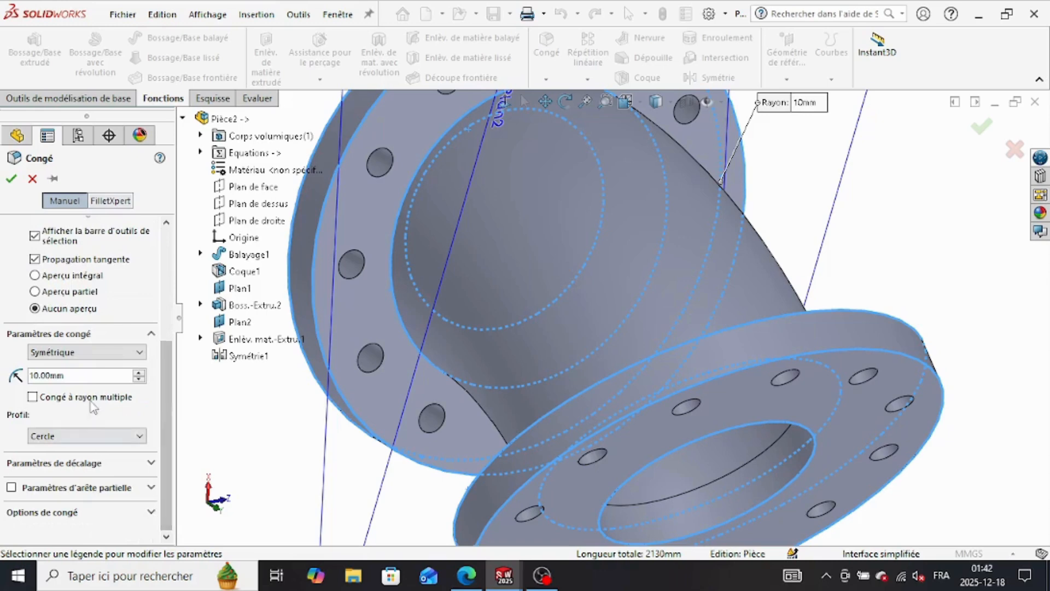
pyautogui.click(85, 377)
pyautogui.doubleClick(64, 378)
pyautogui.write('2')
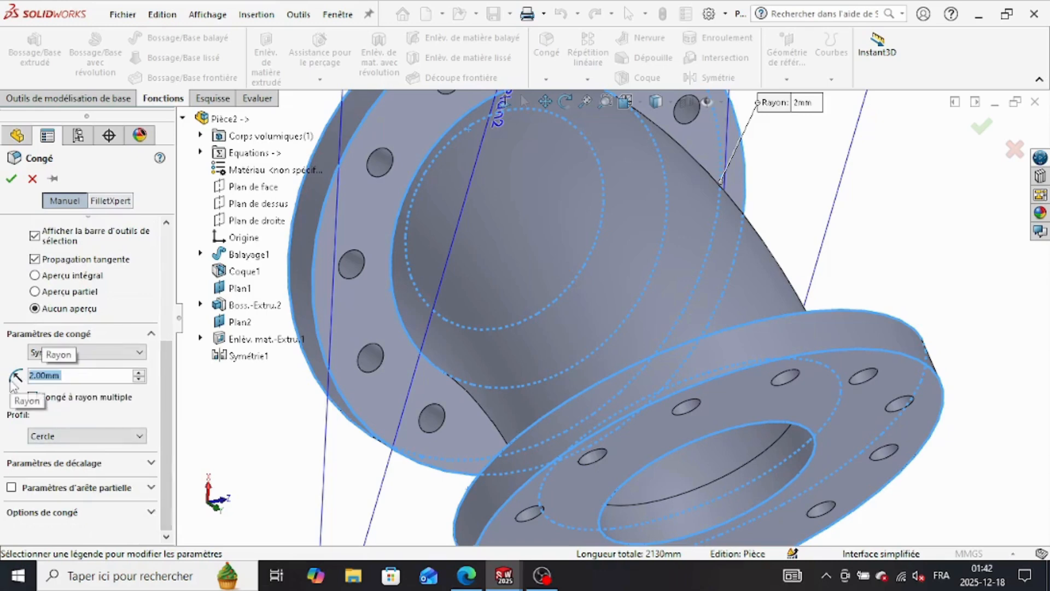
pyautogui.click(11, 179)
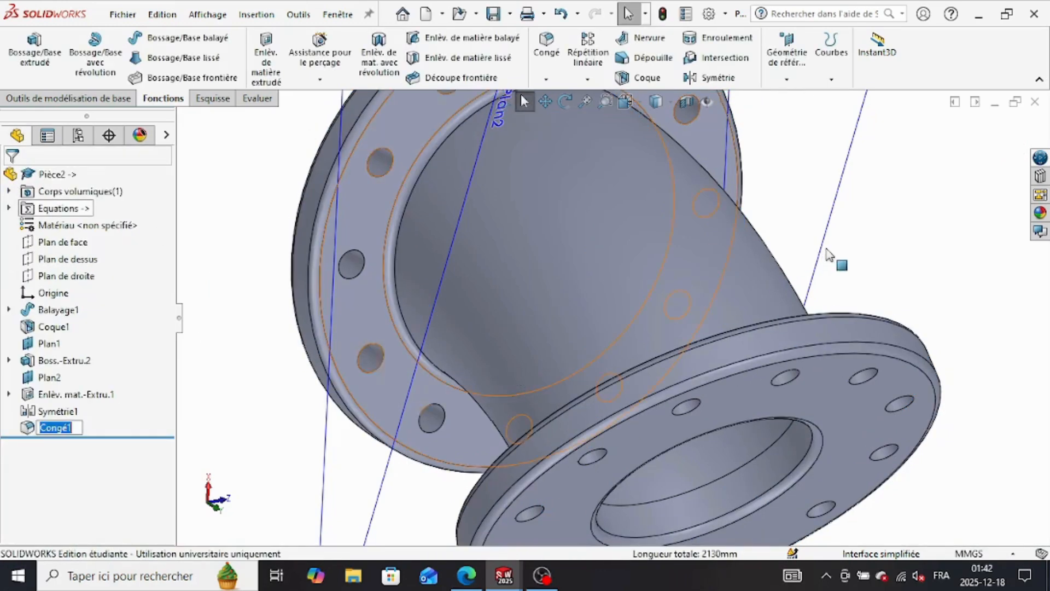
# Step: Find AISI 304 among the steel materials and apply it to the part
pyautogui.moveTo(828, 262); pyautogui.dragTo(246, 380, button='middle')
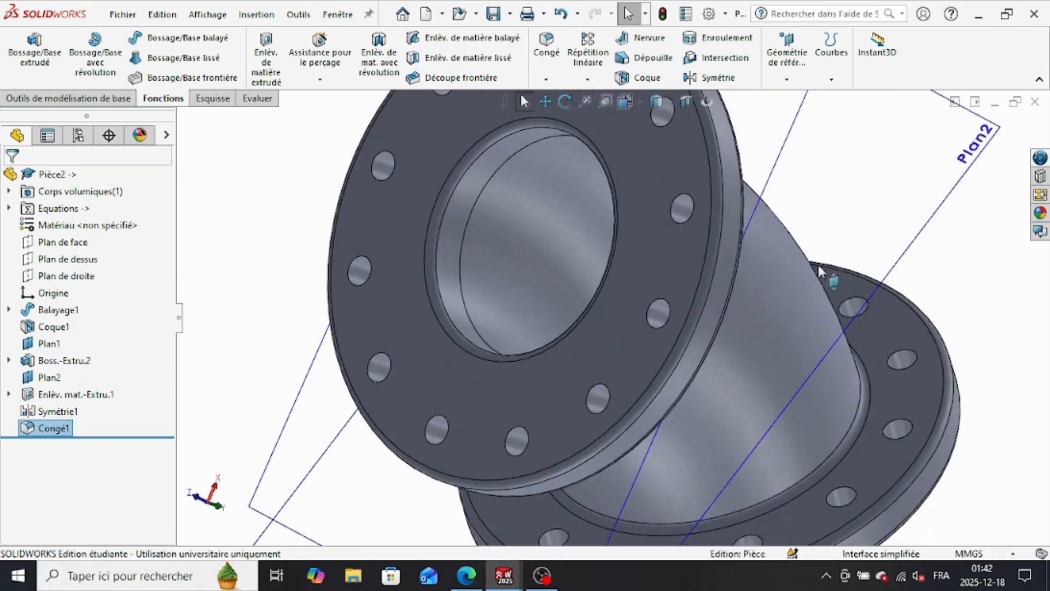
pyautogui.rightClick(93, 225)
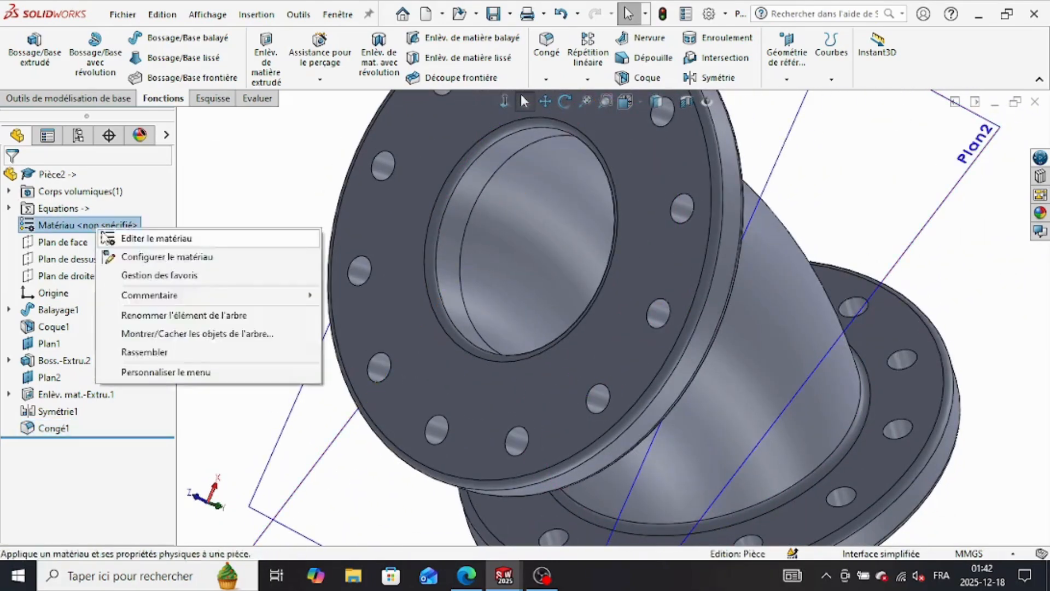
pyautogui.click(175, 252)
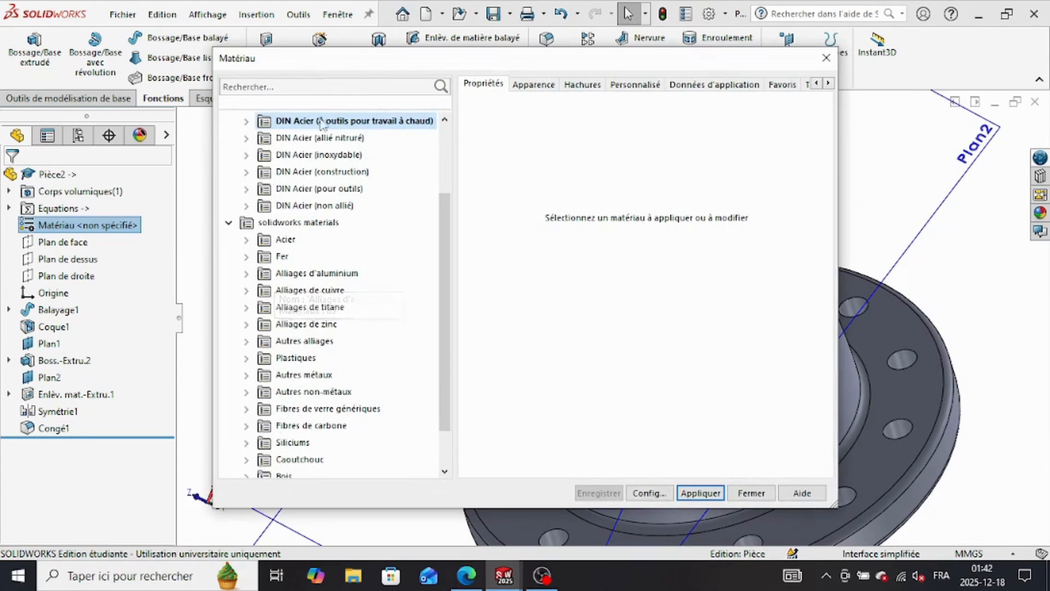
pyautogui.click(322, 86)
pyautogui.write('aisi')
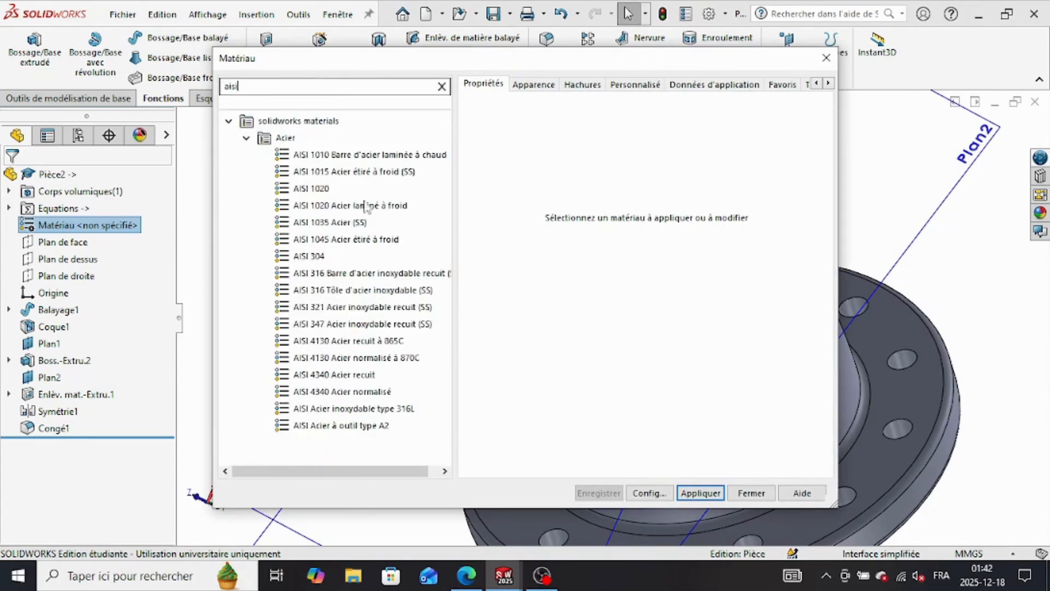
pyautogui.click(309, 256)
pyautogui.click(700, 493)
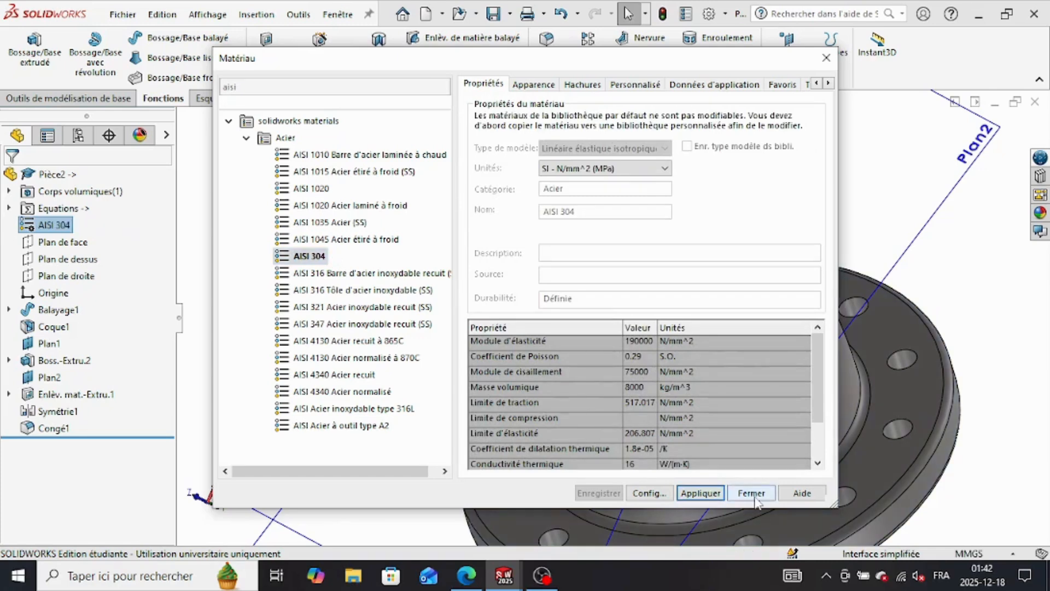
pyautogui.click(751, 493)
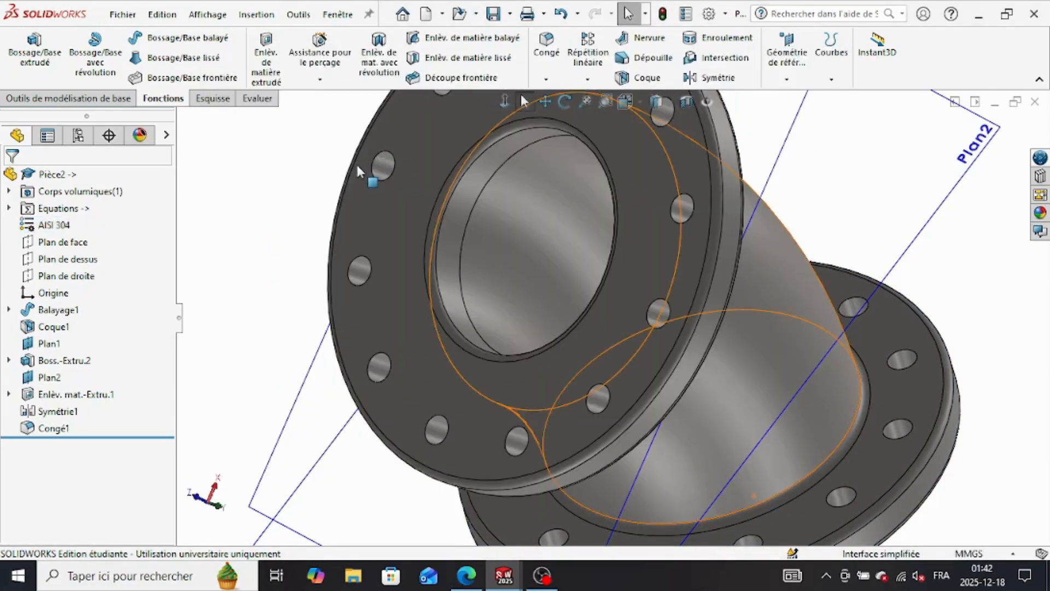
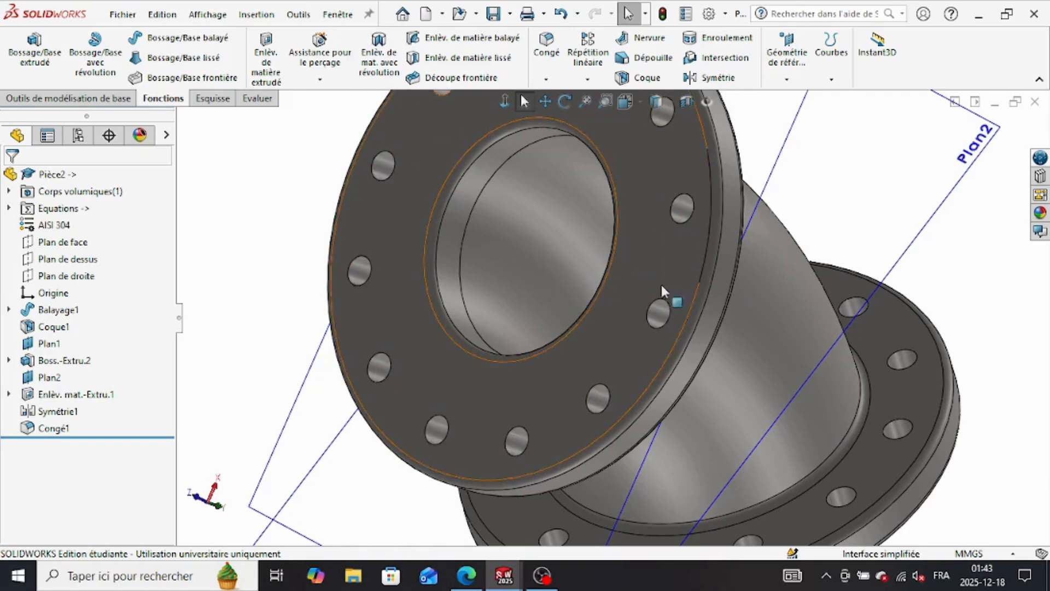
# Step: Check the elbow's mass in its mass properties and compare it with the Part A answer in the practice PDF
pyautogui.click(257, 99)
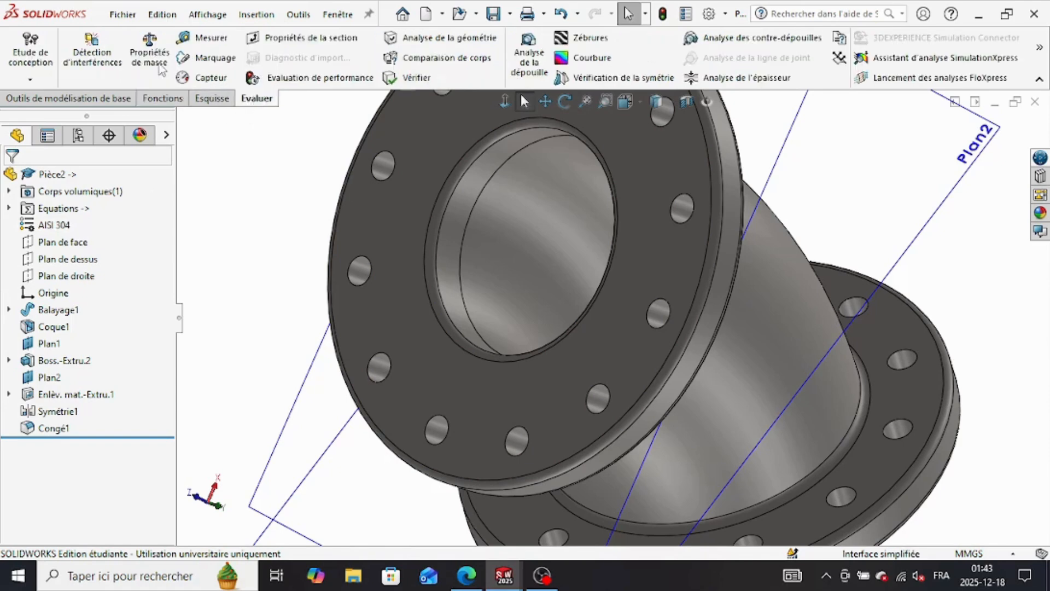
pyautogui.click(160, 63)
pyautogui.moveTo(410, 247); pyautogui.dragTo(487, 249)
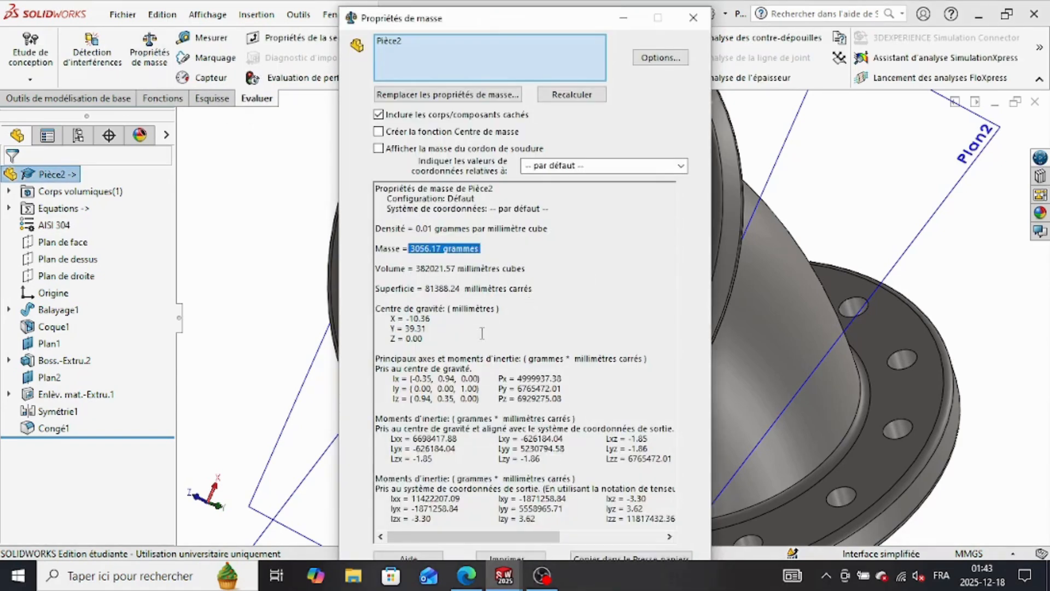
pyautogui.click(466, 574)
pyautogui.moveTo(515, 581)
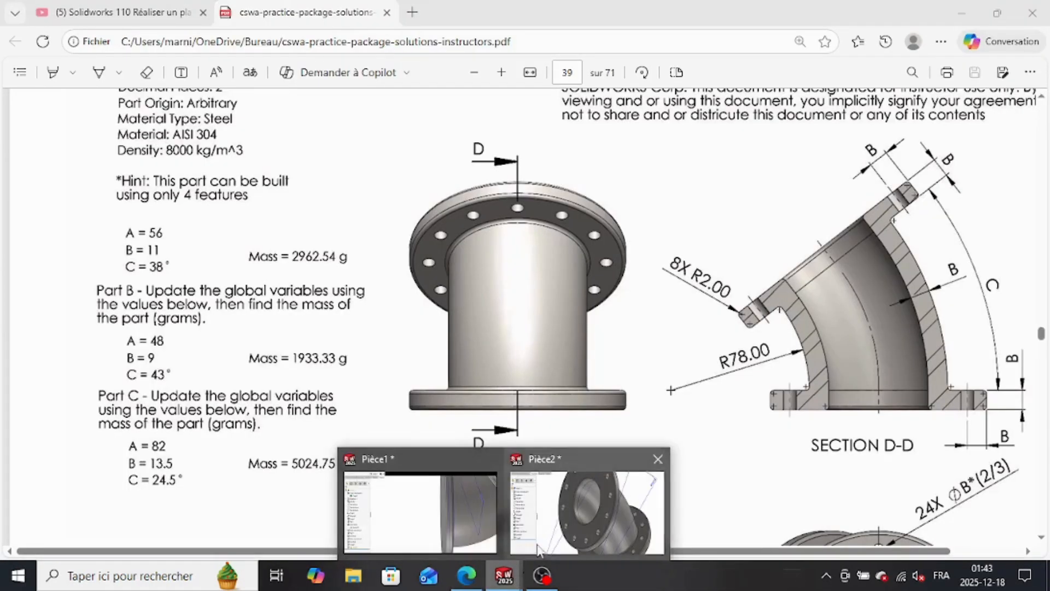
pyautogui.click(563, 523)
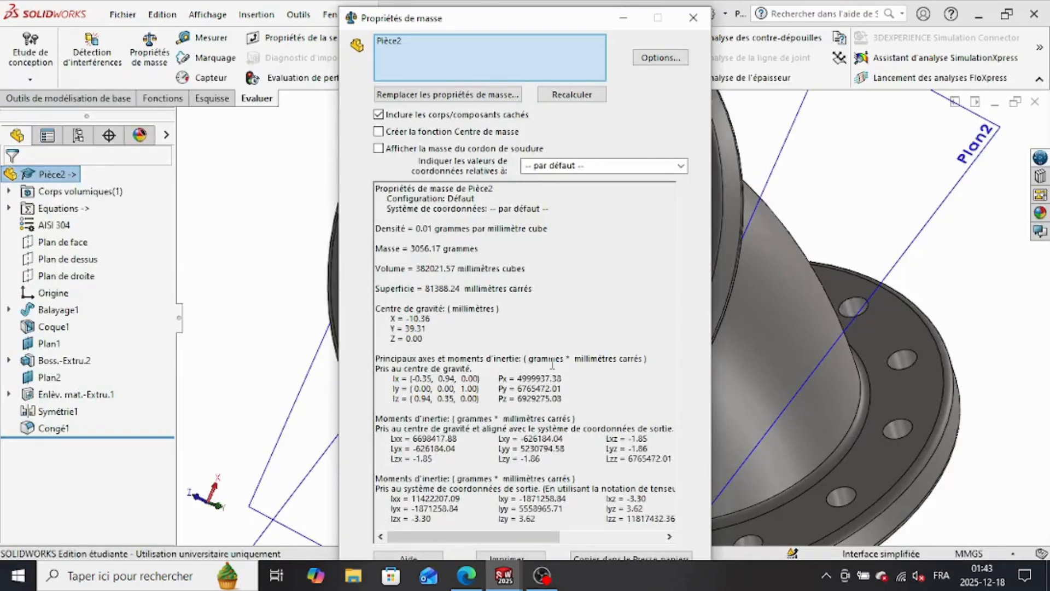
pyautogui.click(693, 17)
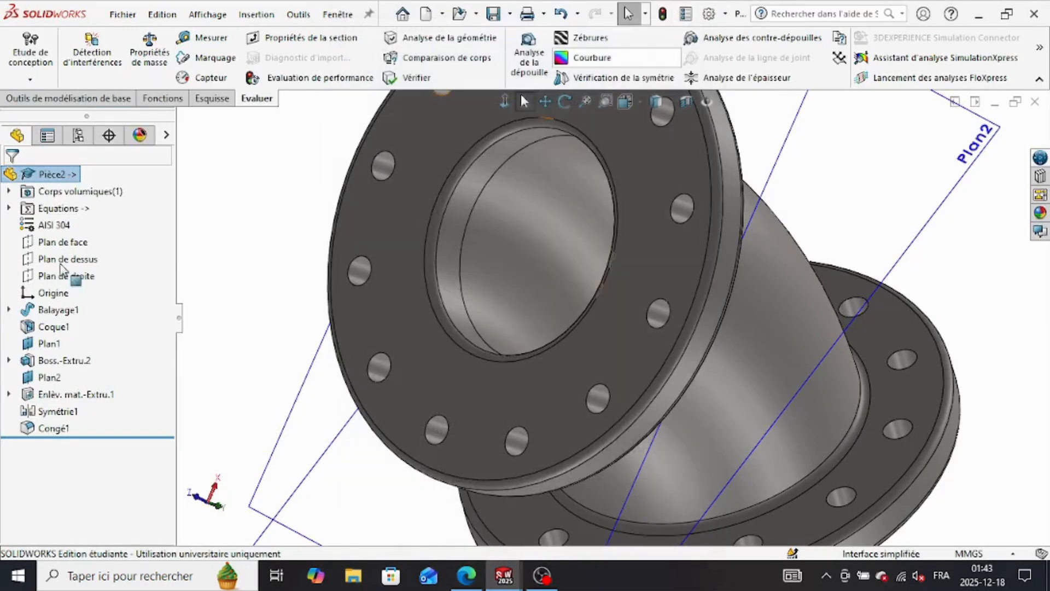
# Step: Review the global variables a, b and c in the equation manager and close it, answering the prompts
pyautogui.click(64, 210)
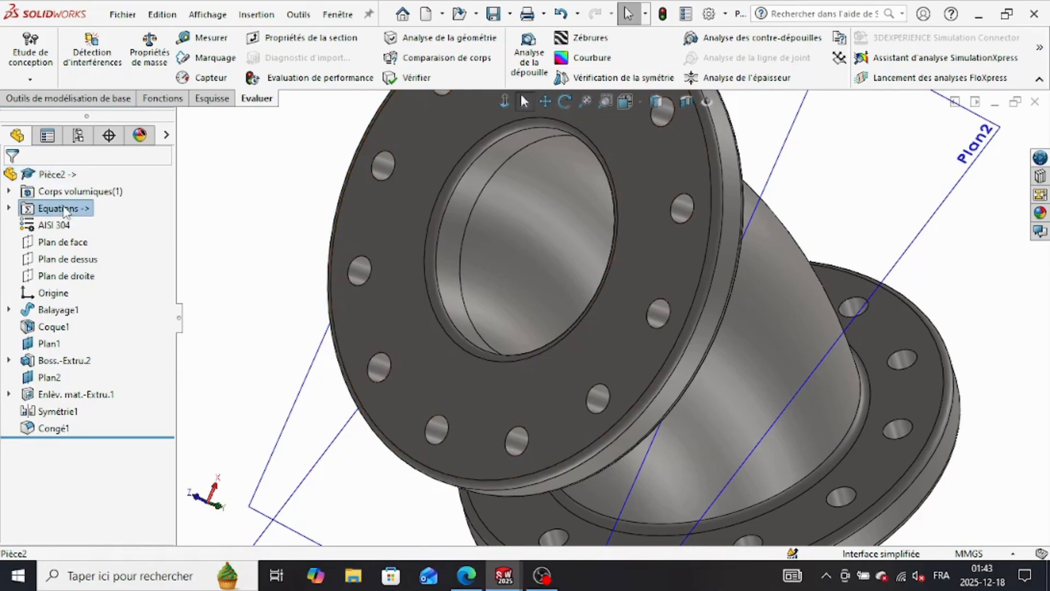
pyautogui.rightClick(65, 210)
pyautogui.click(94, 215)
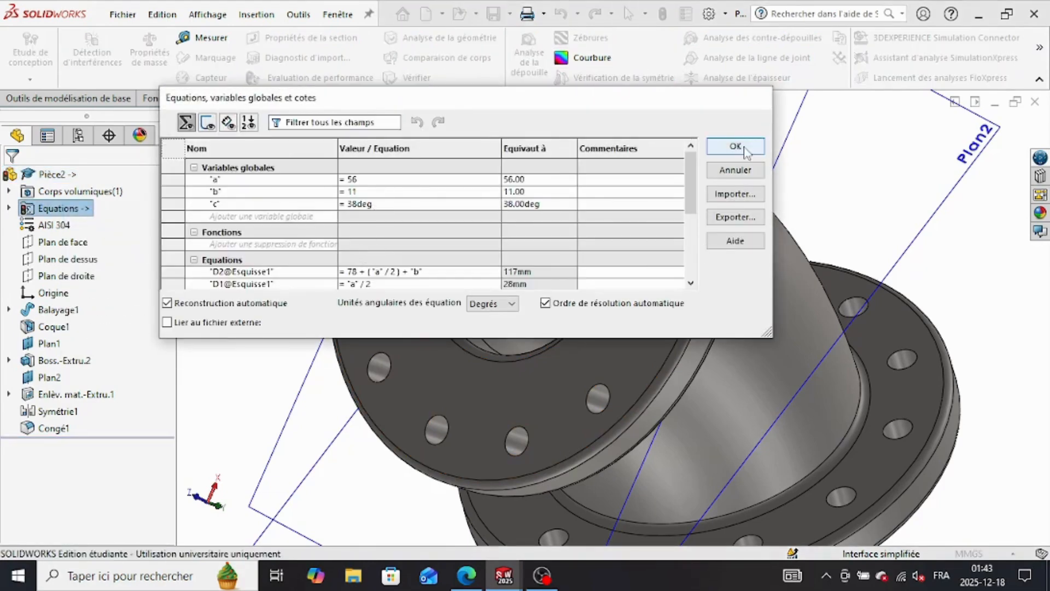
pyautogui.click(744, 150)
pyautogui.click(560, 302)
pyautogui.click(556, 303)
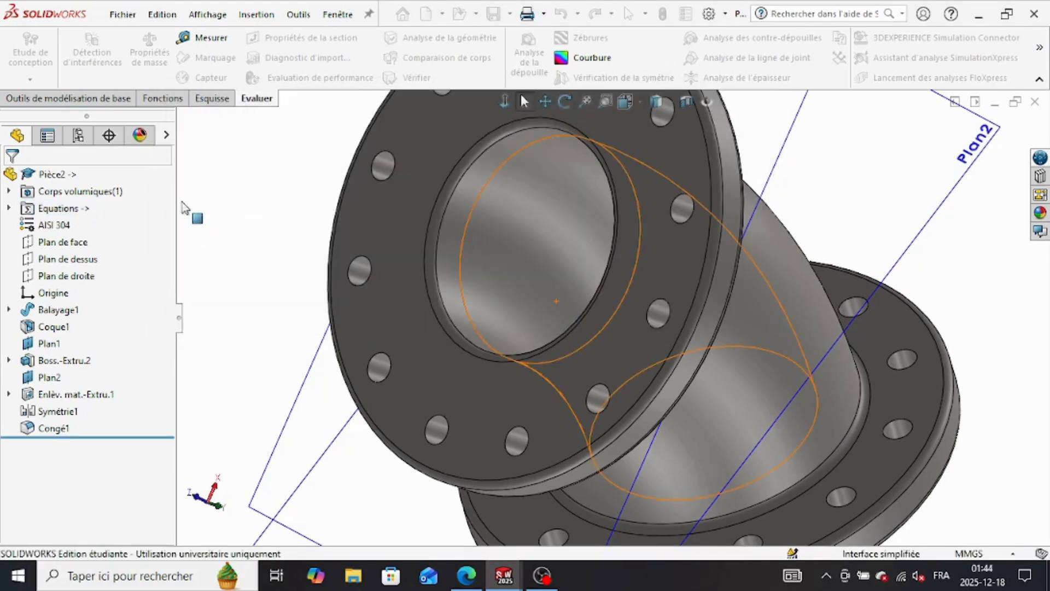
# Step: Examine the part's mass properties again, waiting for the running command to finish, and close them
pyautogui.click(150, 57)
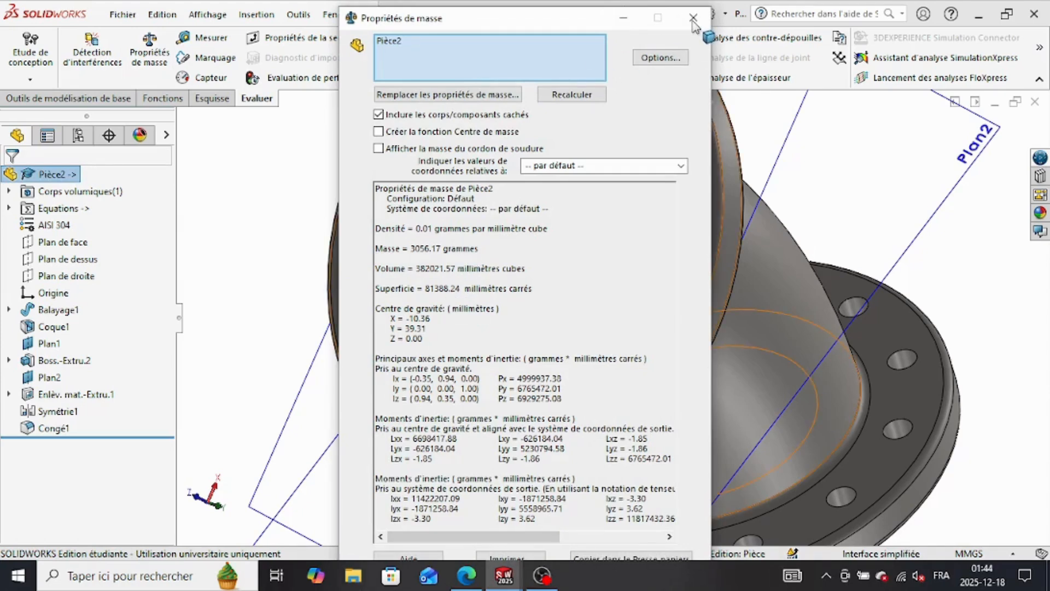
pyautogui.click(693, 20)
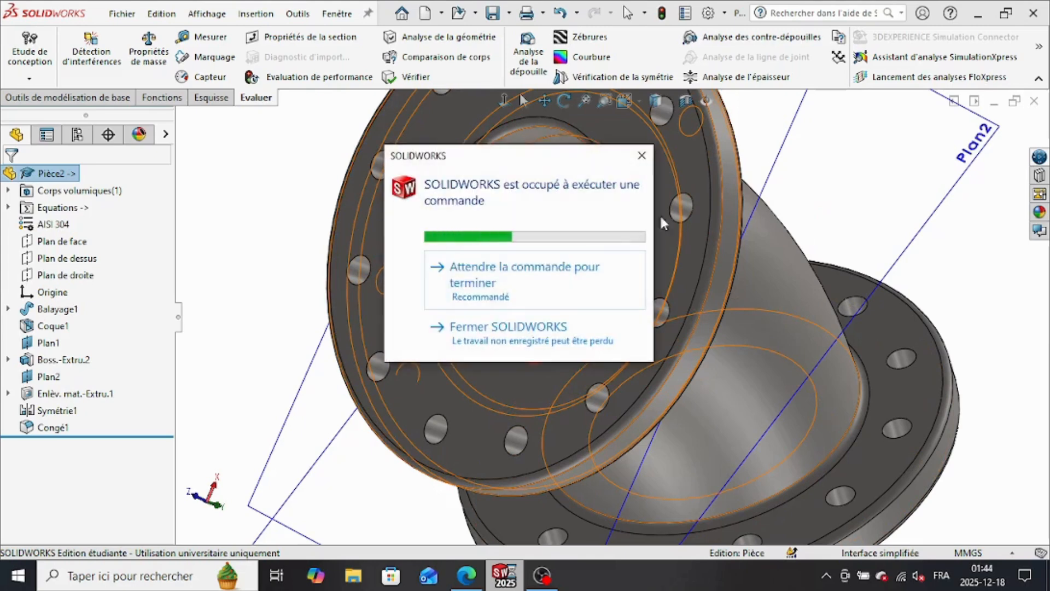
pyautogui.click(522, 260)
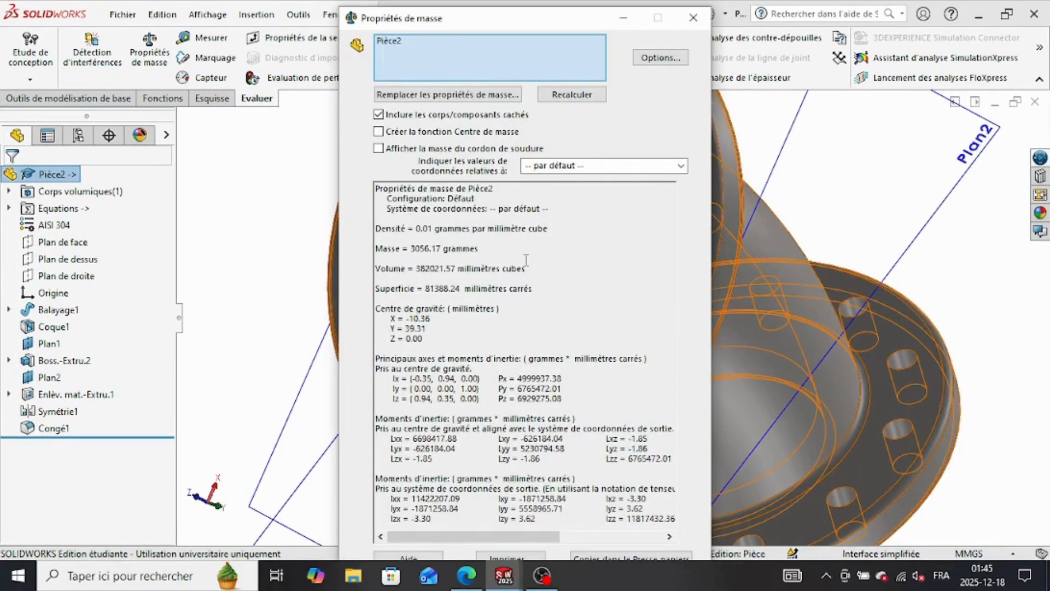
pyautogui.click(693, 17)
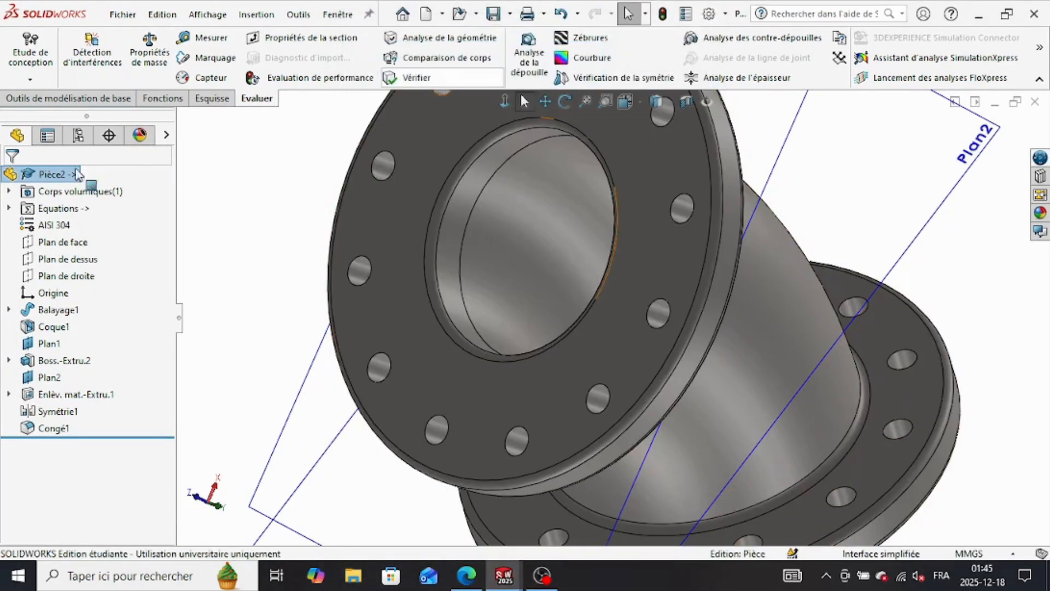
# Step: In the equation manager, set global variable a to 48 following the Part B values in the practice PDF
pyautogui.click(58, 208)
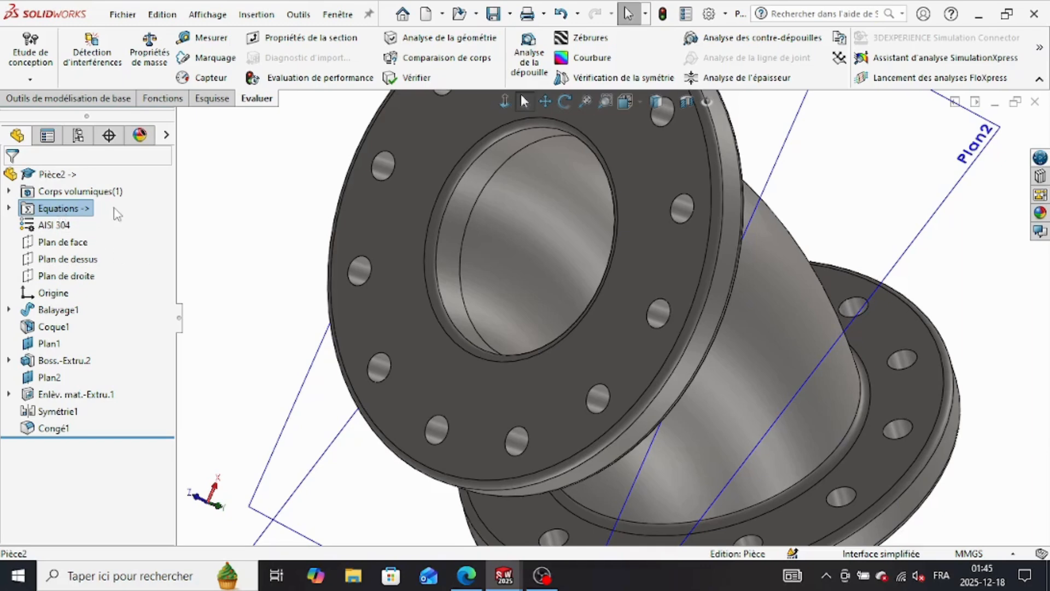
pyautogui.rightClick(60, 212)
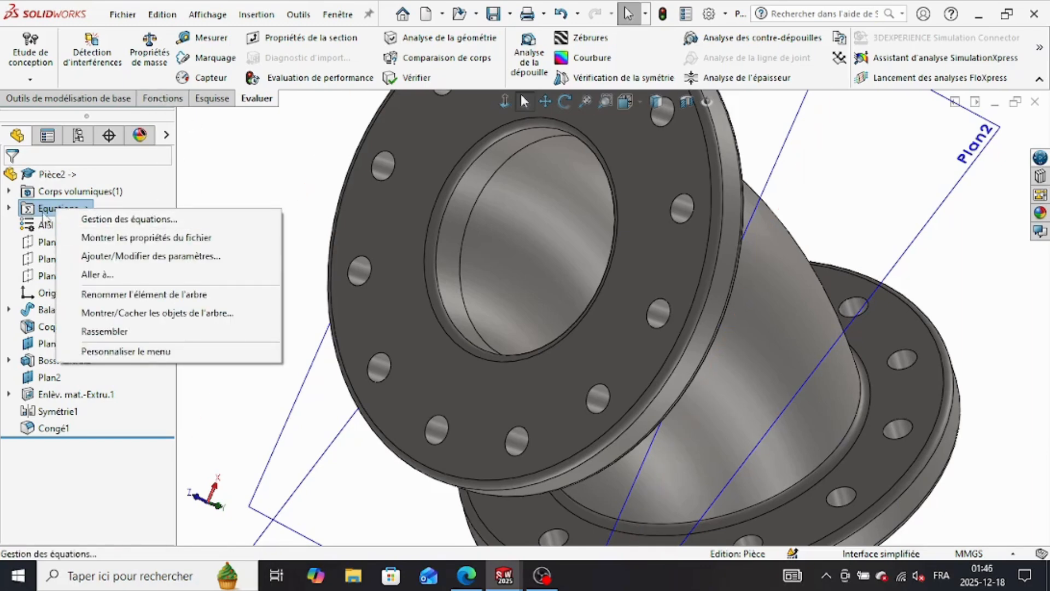
pyautogui.click(236, 219)
pyautogui.click(470, 577)
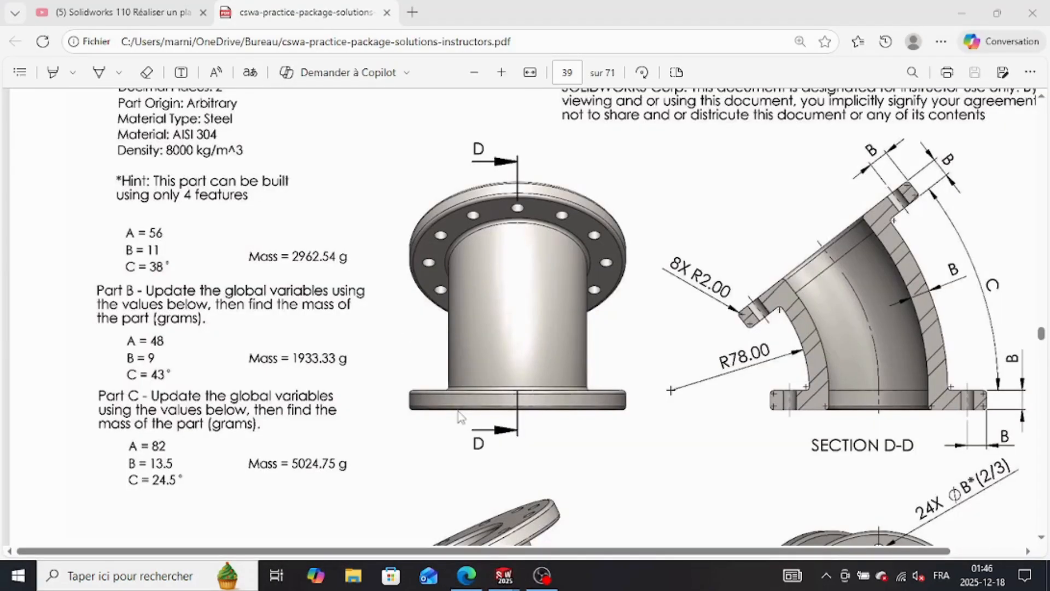
pyautogui.click(504, 576)
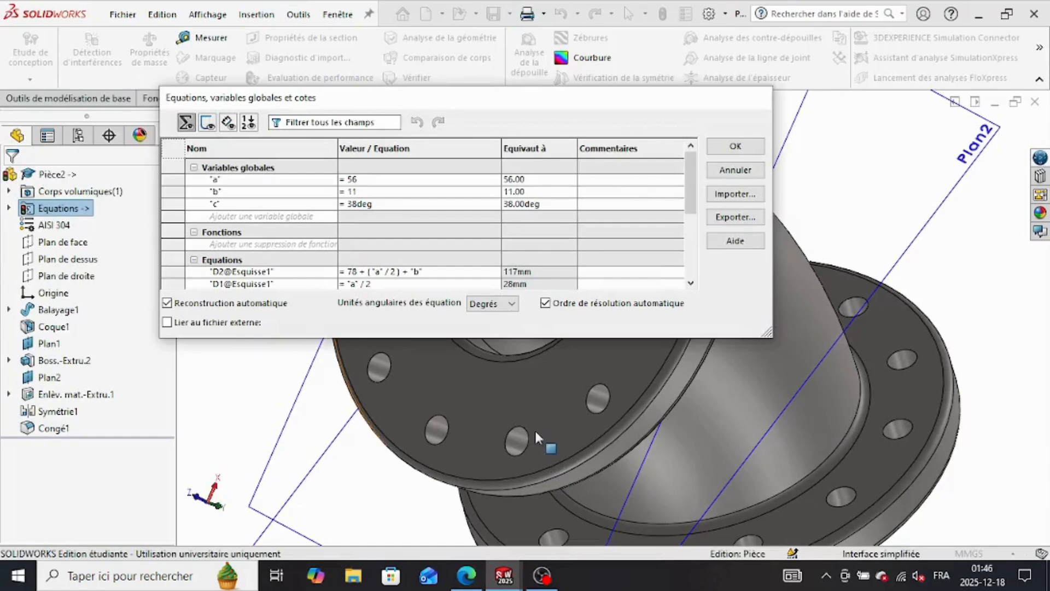
pyautogui.click(375, 179)
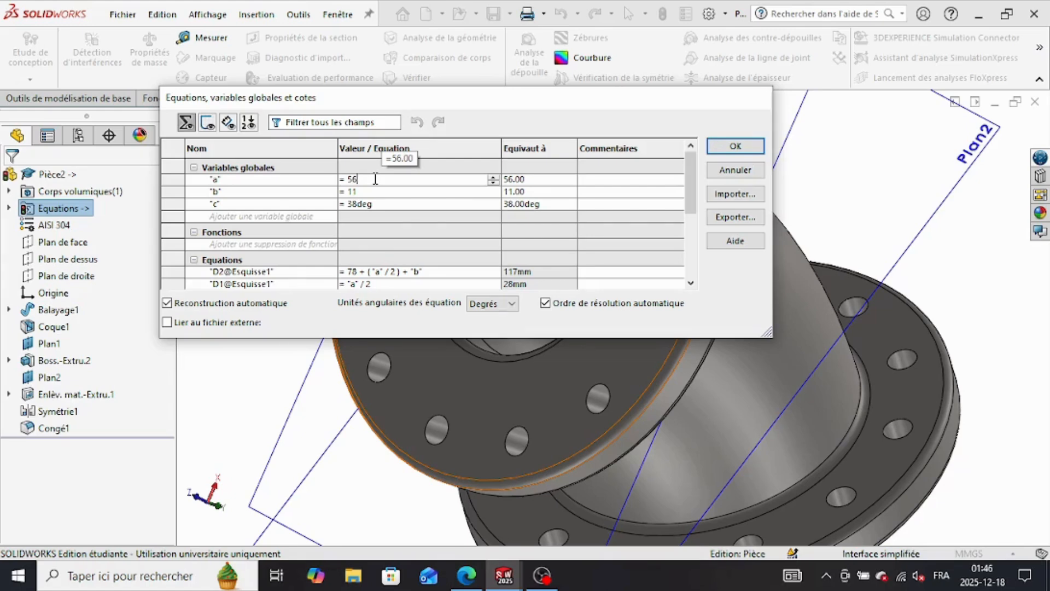
pyautogui.press('BackSpace')
pyautogui.press('BackSpace')
pyautogui.write('48')
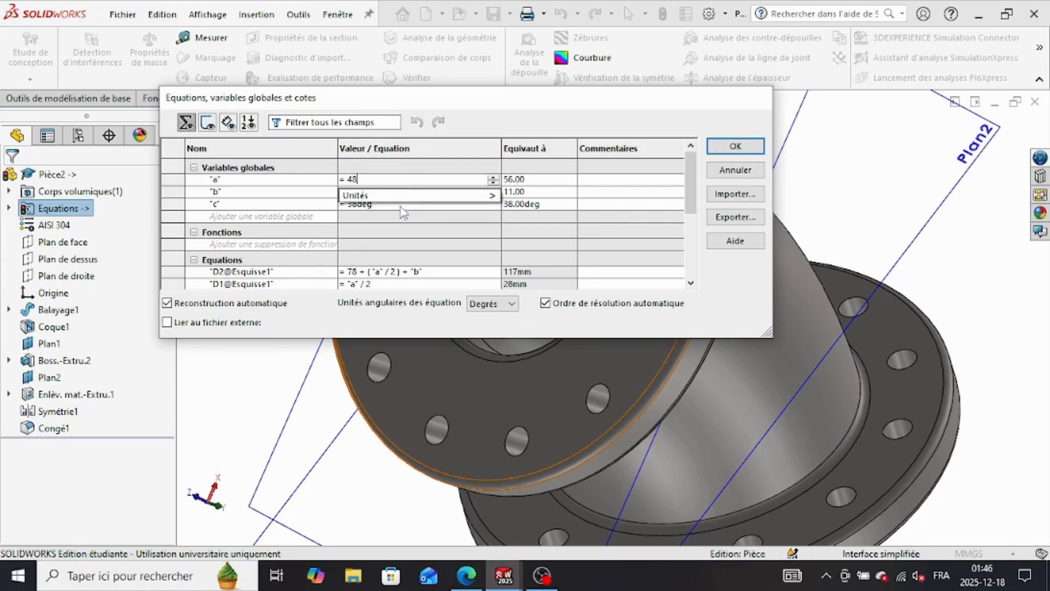
pyautogui.press('Tab')
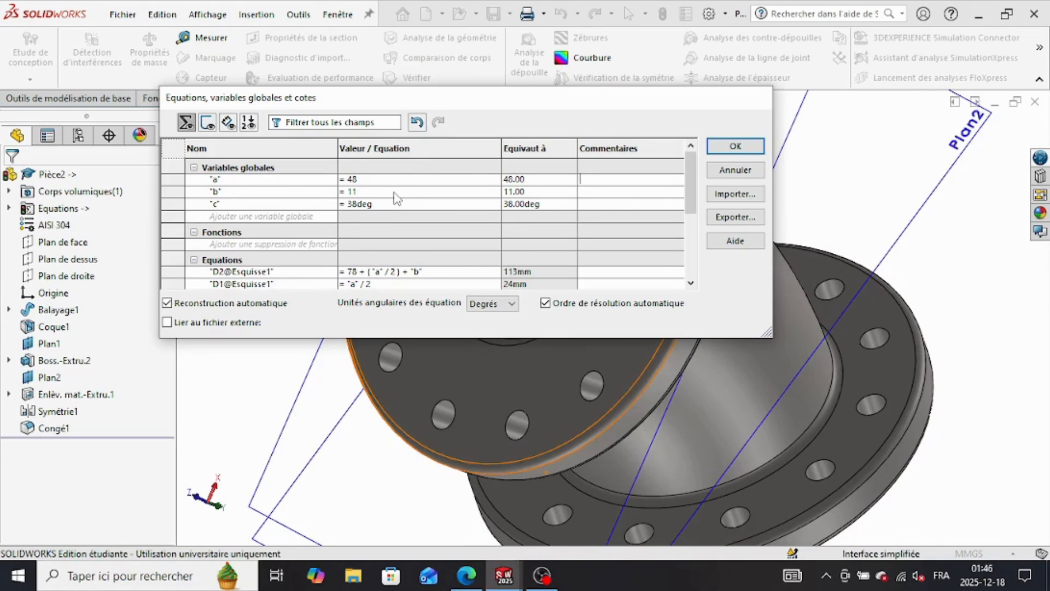
# Step: Set global variable b to 9
pyautogui.click(396, 191)
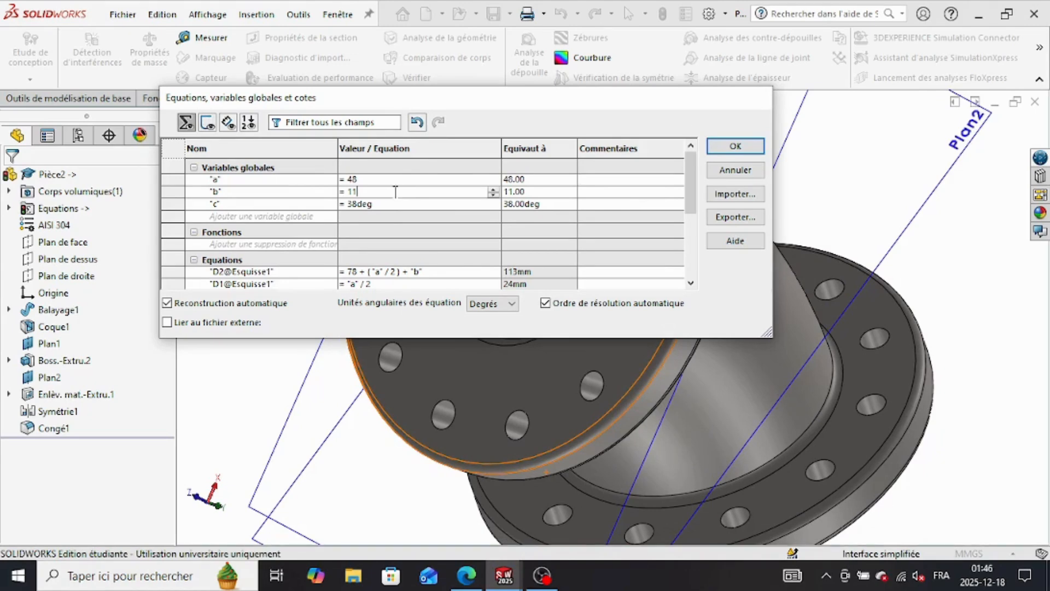
pyautogui.press('BackSpace')
pyautogui.press('BackSpace')
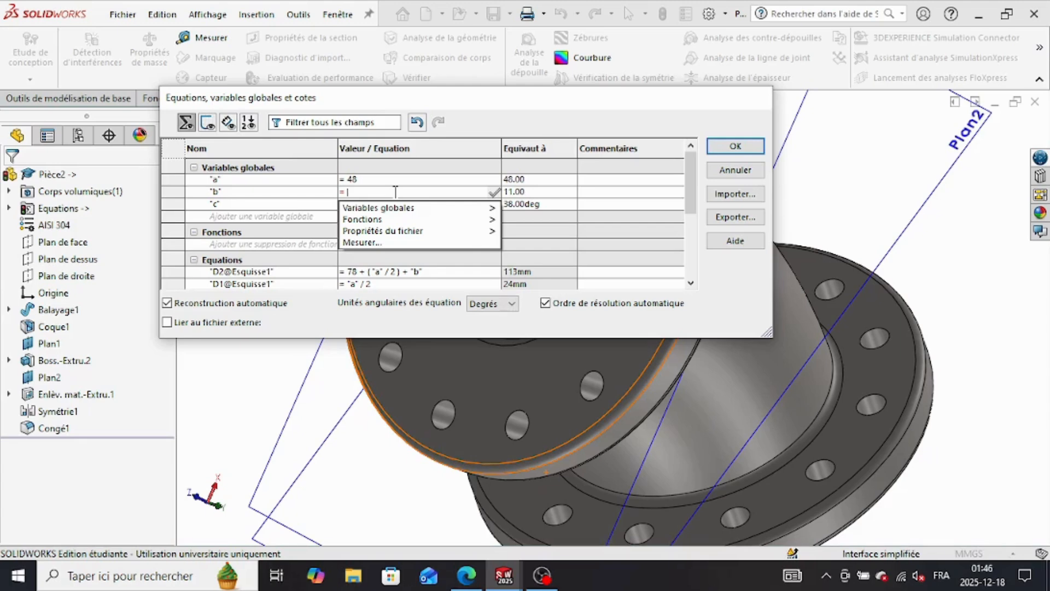
pyautogui.write('9')
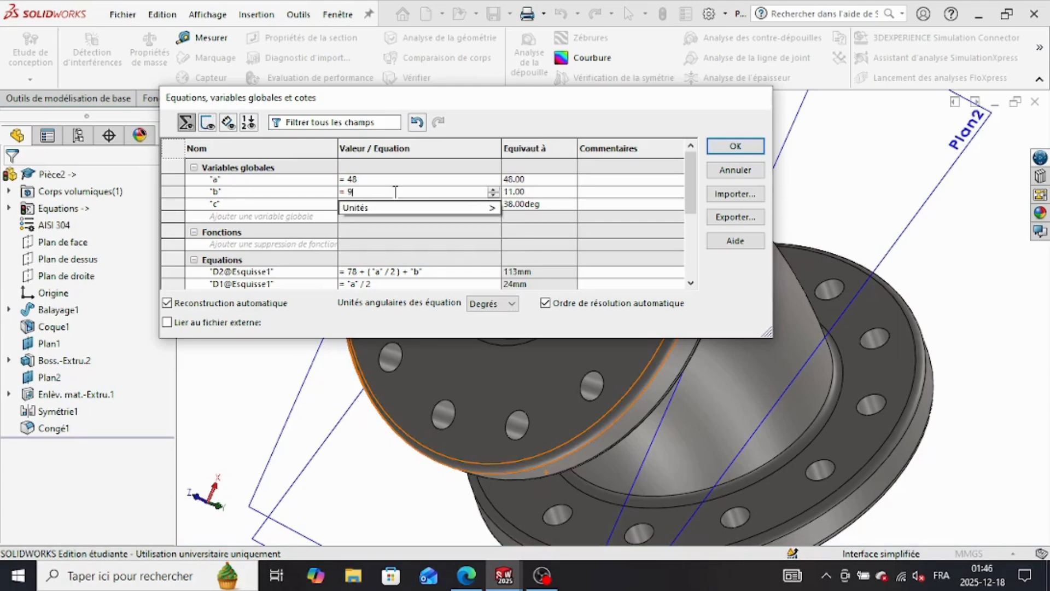
pyautogui.press('Tab')
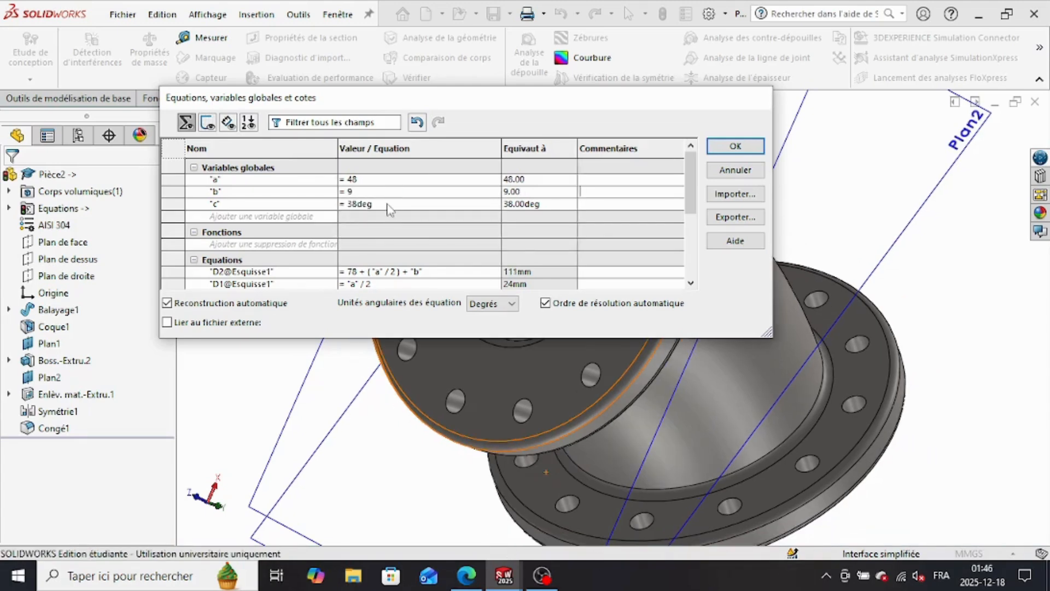
# Step: Set global variable c to 43deg and close the equation manager, answering the prompts
pyautogui.click(389, 206)
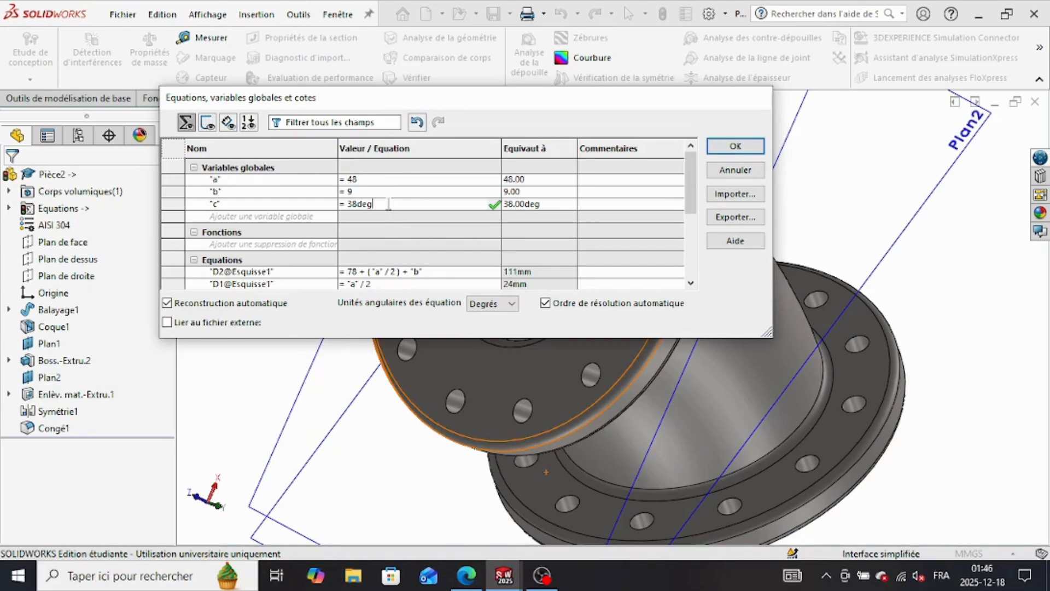
pyautogui.press('BackSpace')
pyautogui.press('BackSpace')
pyautogui.press('BackSpace')
pyautogui.press('BackSpace')
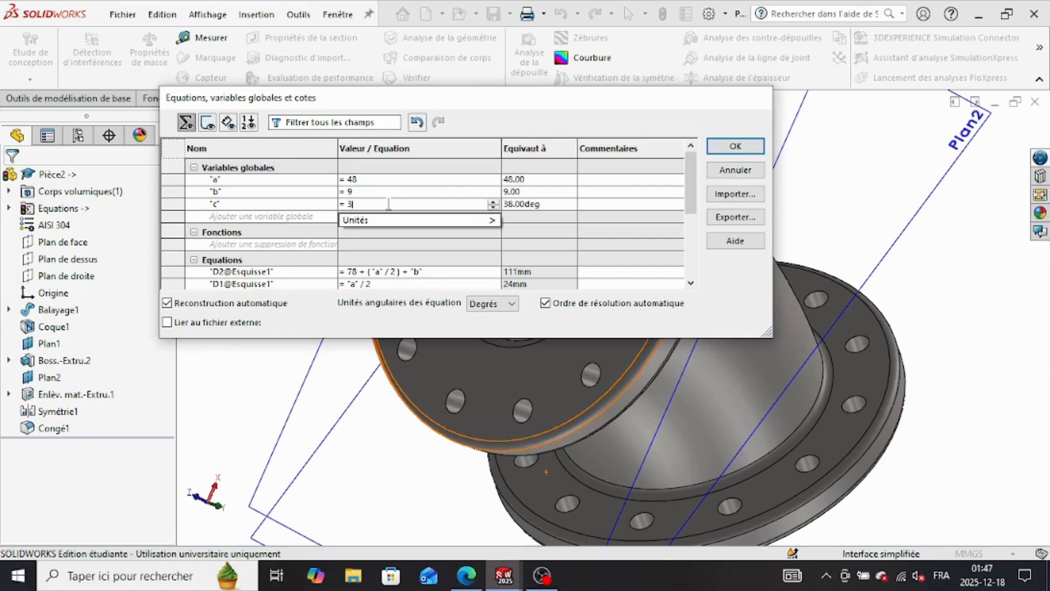
pyautogui.press('BackSpace')
pyautogui.write('45')
pyautogui.moveTo(404, 223)
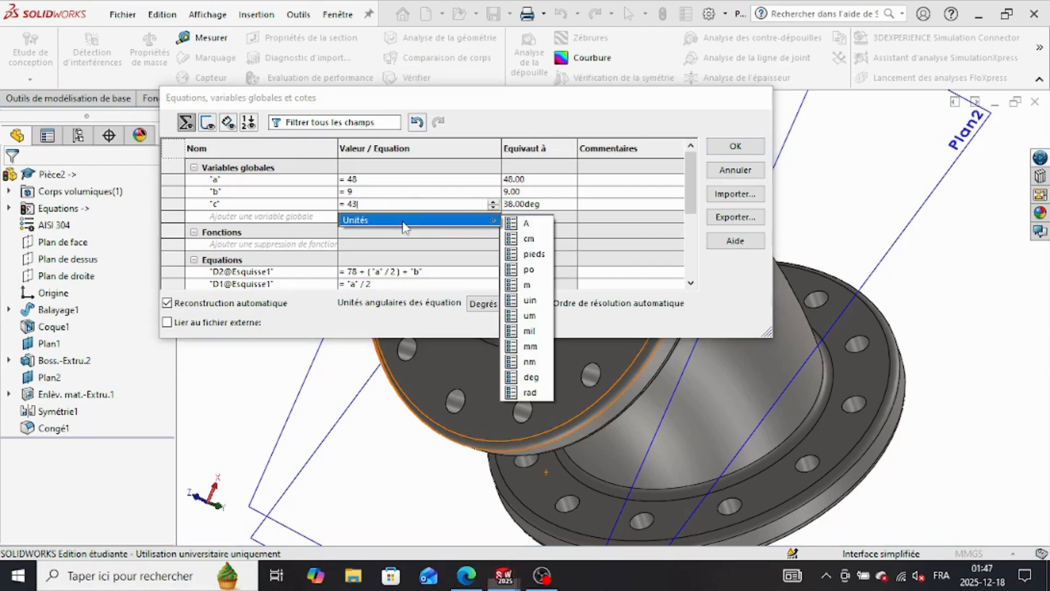
pyautogui.click(530, 376)
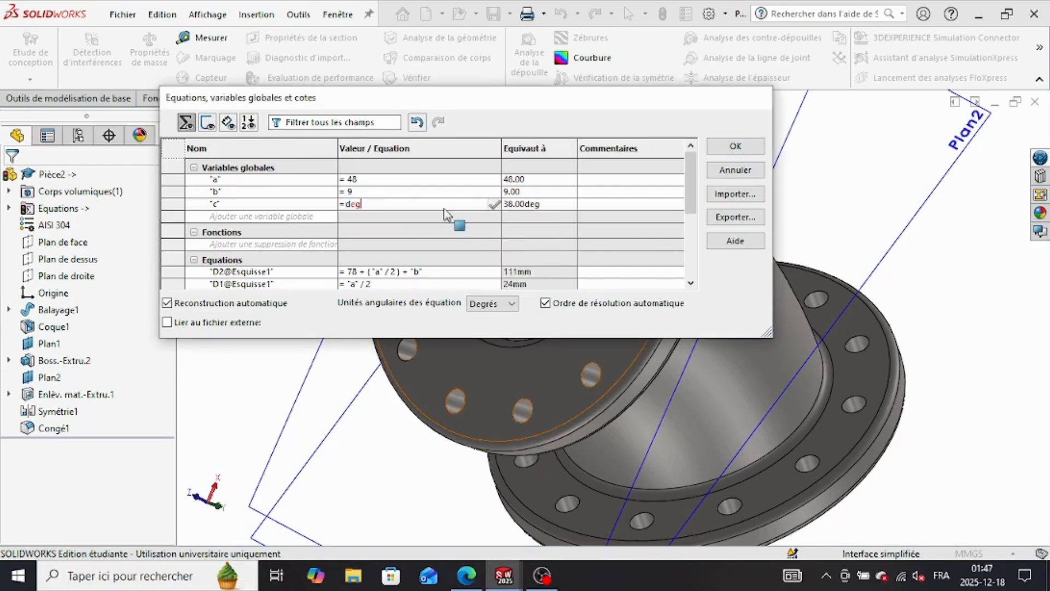
pyautogui.press('BackSpace')
pyautogui.press('BackSpace')
pyautogui.press('BackSpace')
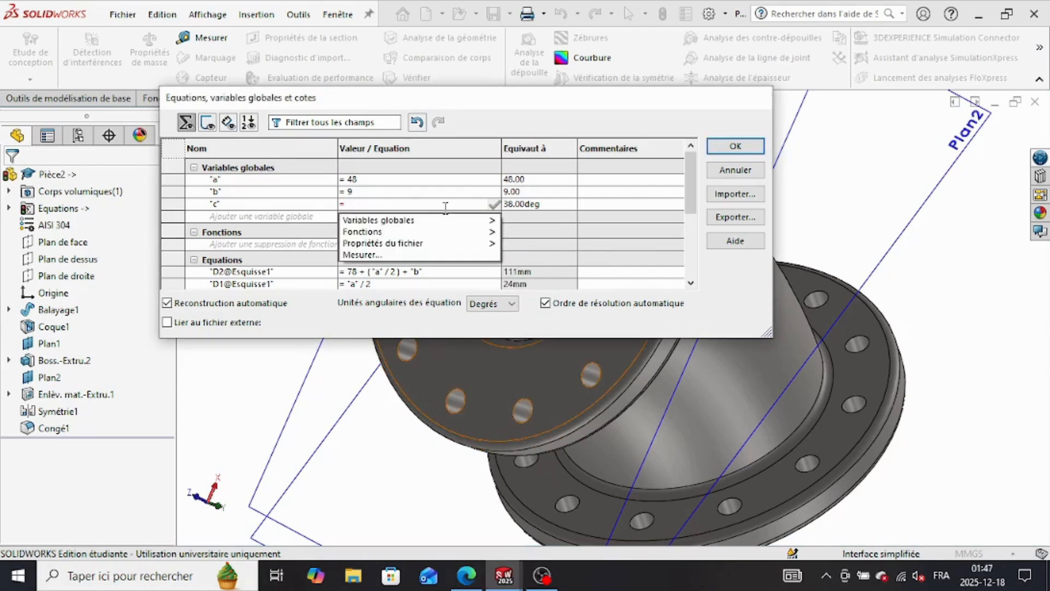
pyautogui.write('43')
pyautogui.moveTo(481, 220)
pyautogui.click(529, 370)
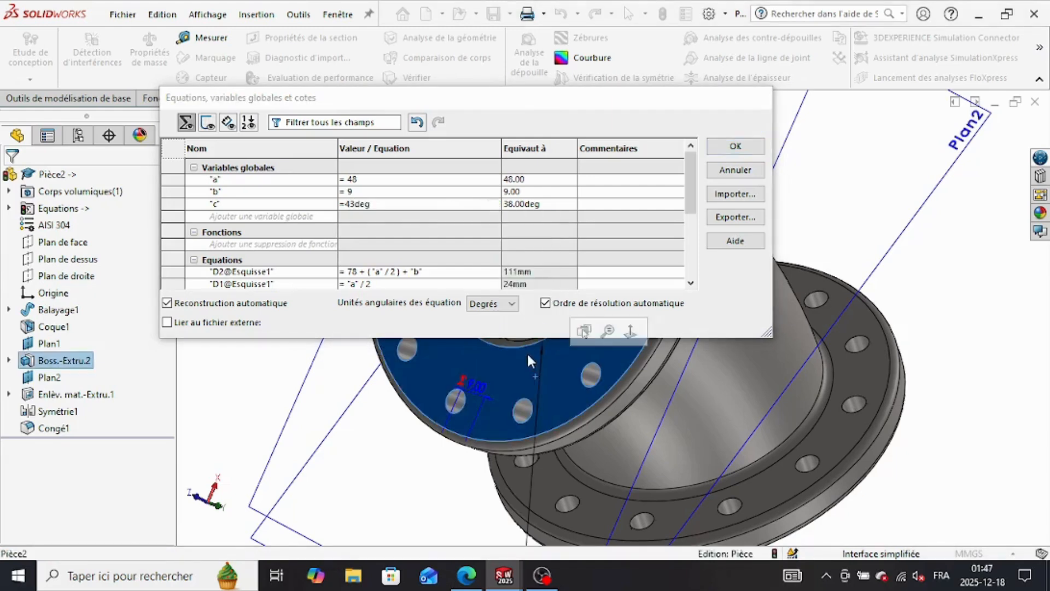
pyautogui.click(480, 204)
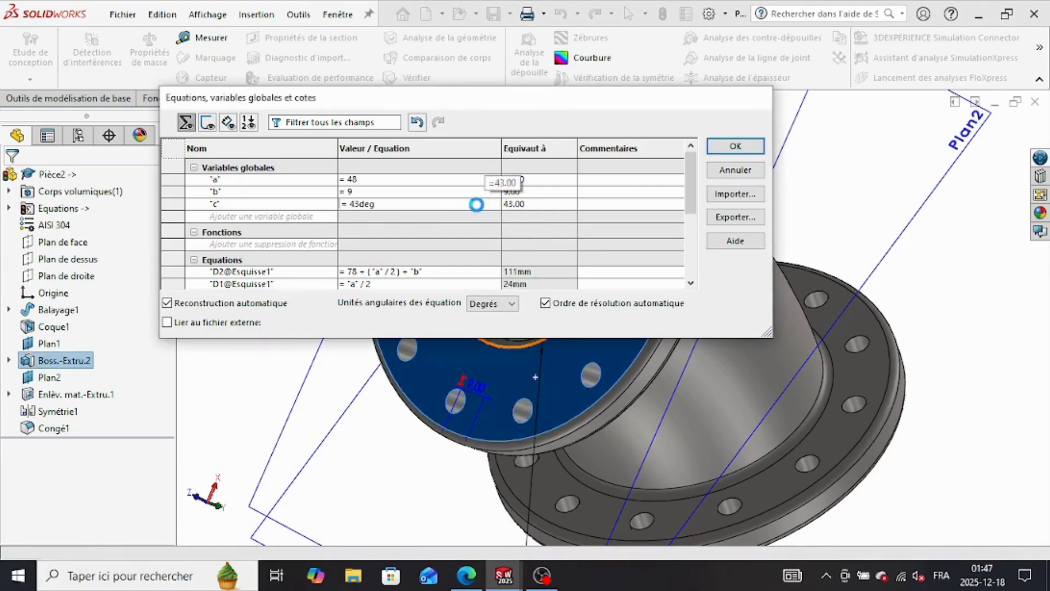
pyautogui.click(736, 147)
pyautogui.click(544, 299)
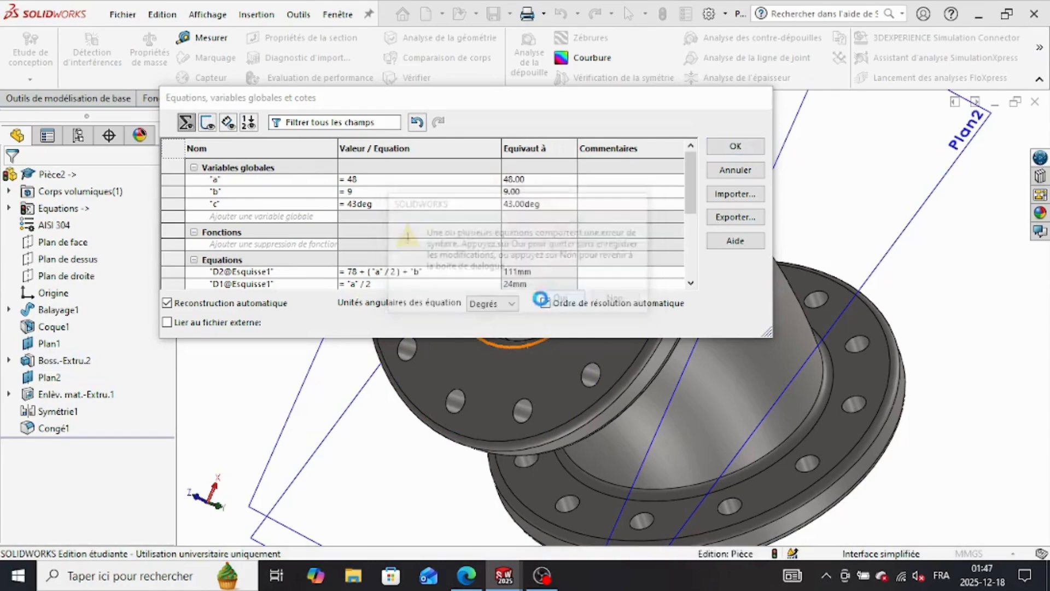
pyautogui.click(543, 299)
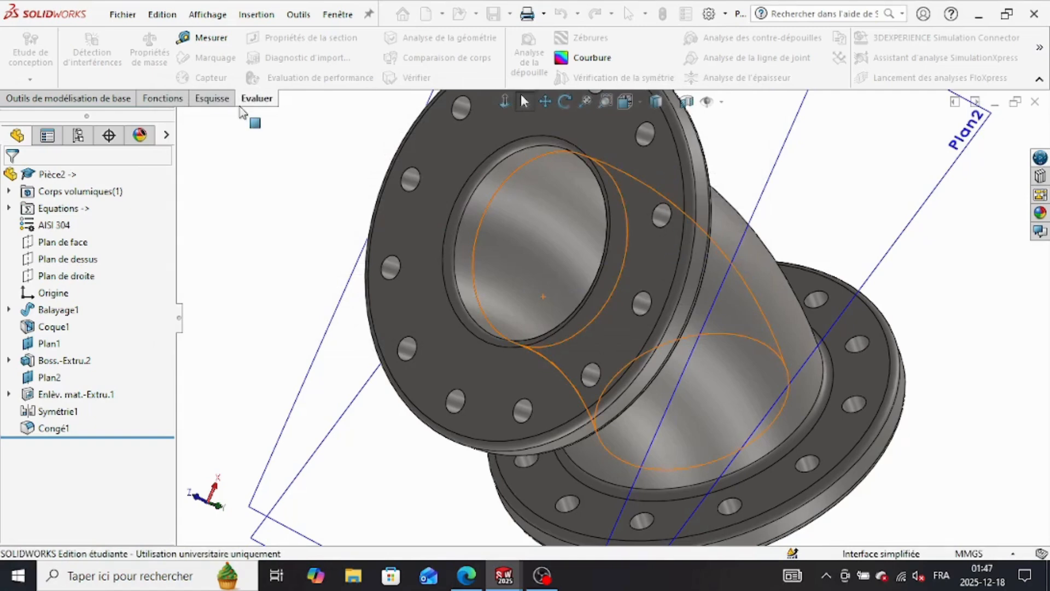
# Step: Check the updated elbow's mass and compare it with the Part B answer in the practice PDF
pyautogui.click(149, 55)
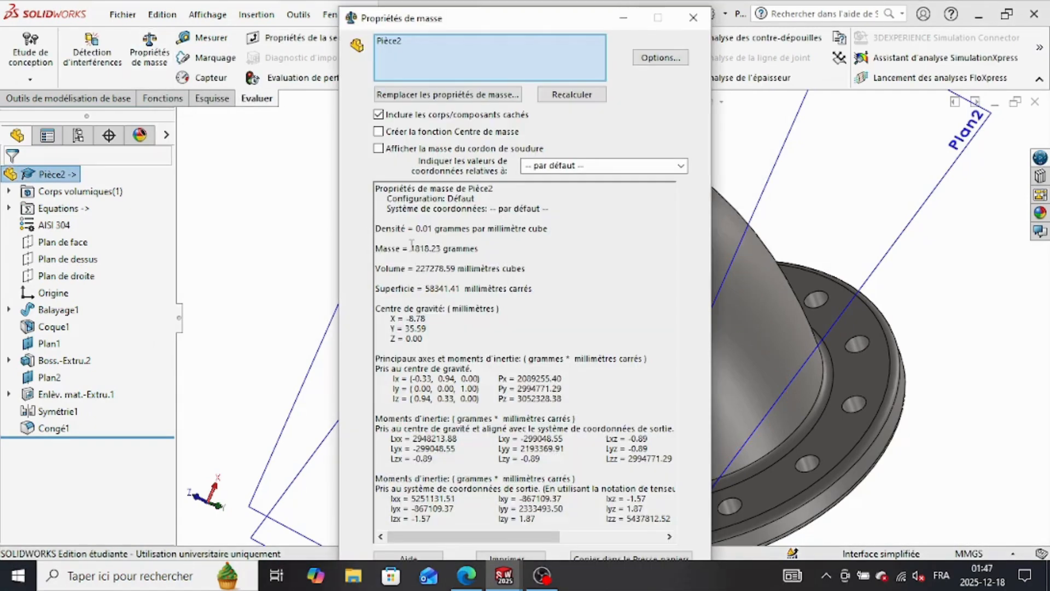
pyautogui.moveTo(479, 249); pyautogui.dragTo(410, 248)
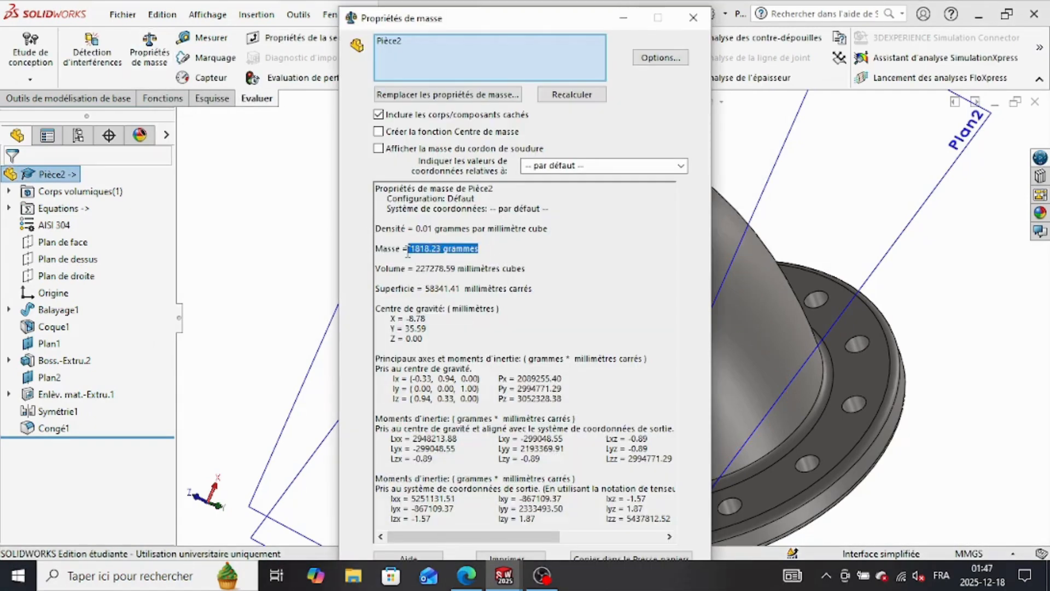
pyautogui.click(456, 585)
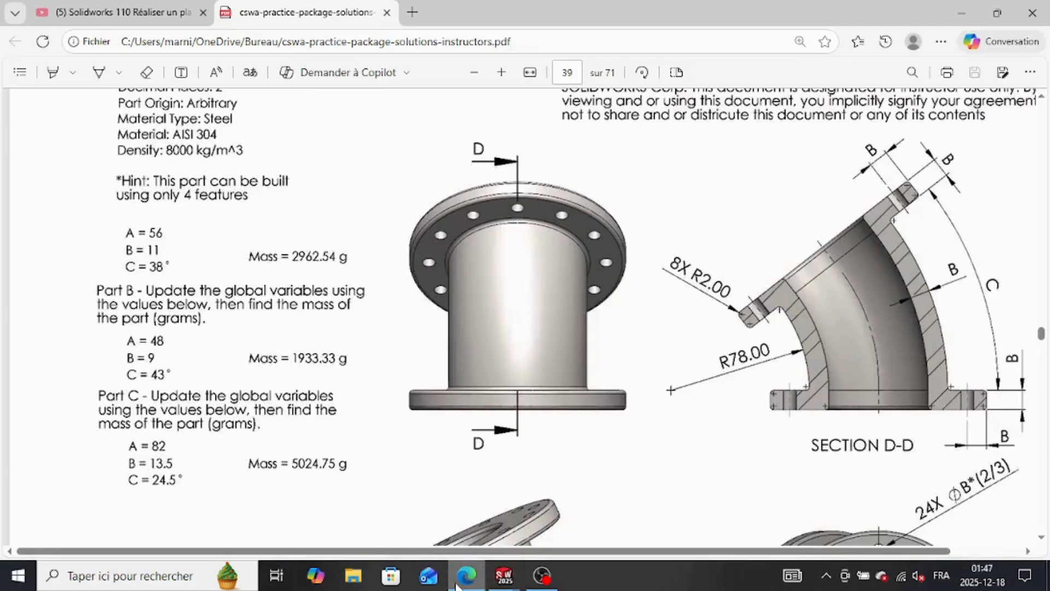
# Step: Close the mass properties report, reopen the equation manager and set global variable a to 82 for Part C
pyautogui.click(507, 580)
pyautogui.click(569, 508)
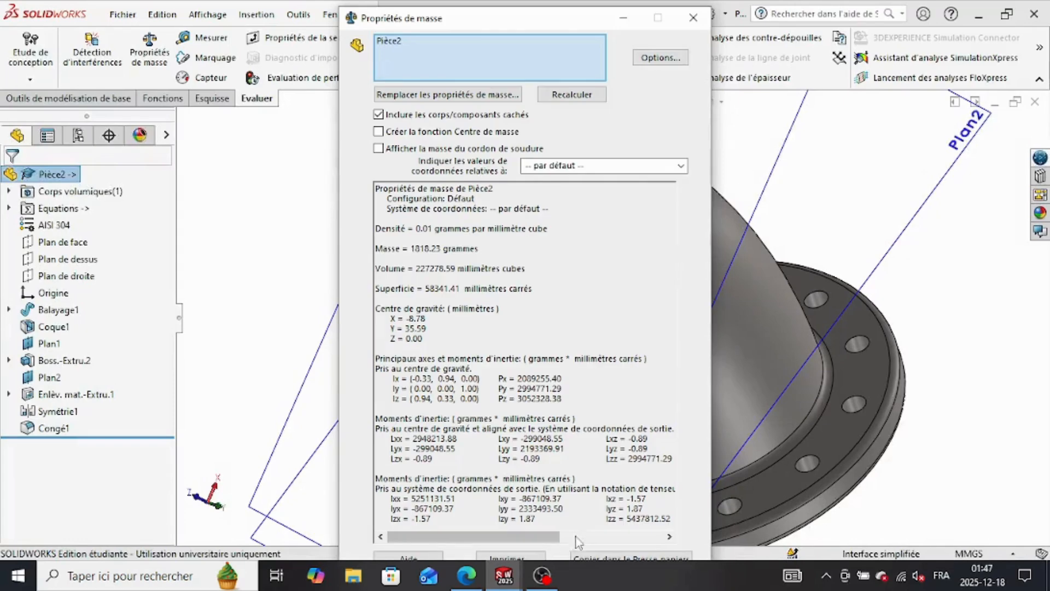
pyautogui.click(692, 18)
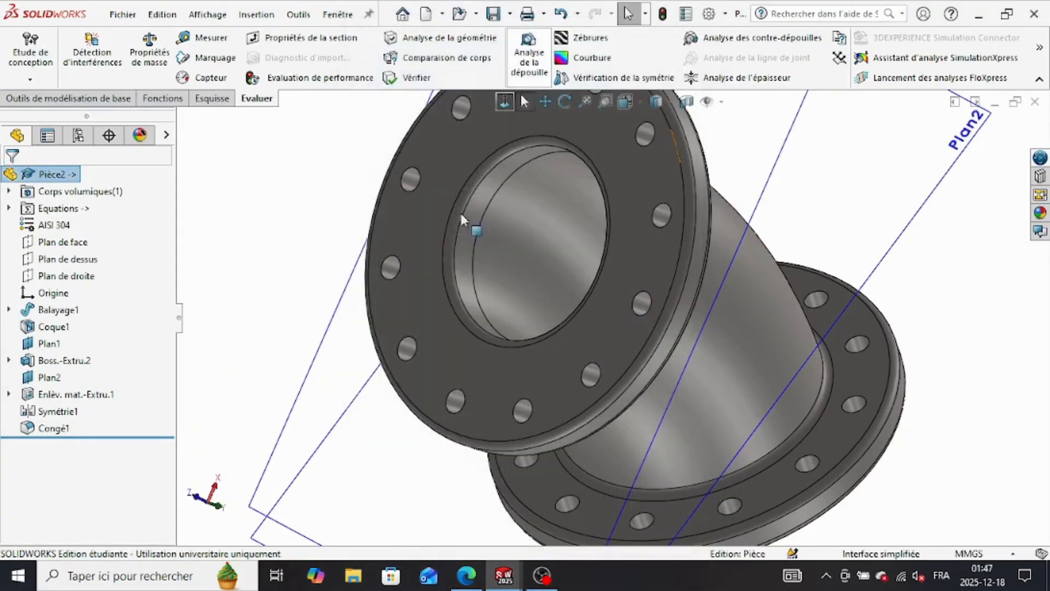
pyautogui.moveTo(467, 575)
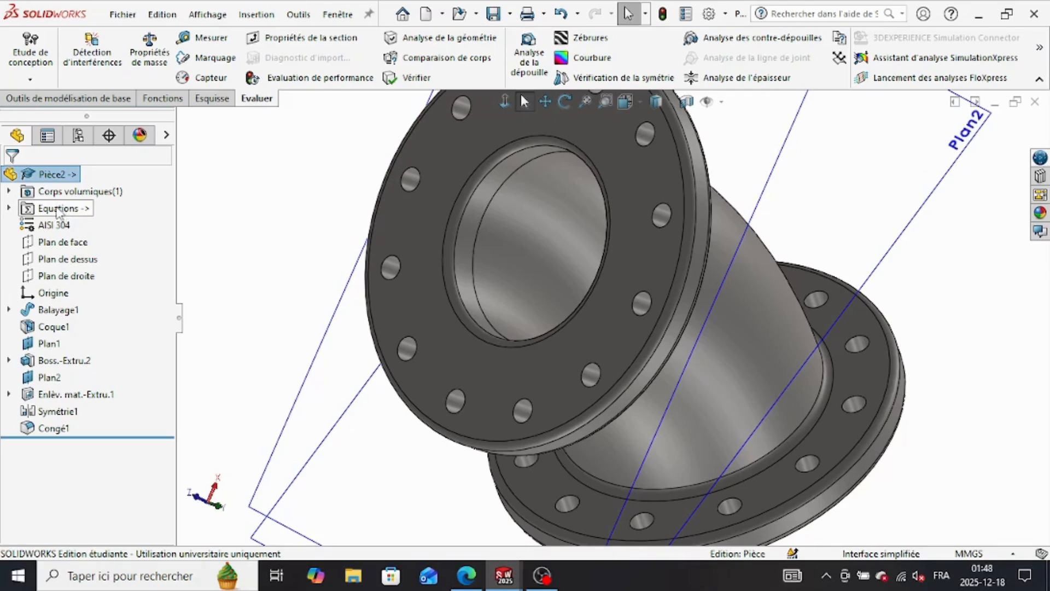
pyautogui.rightClick(59, 212)
pyautogui.click(128, 217)
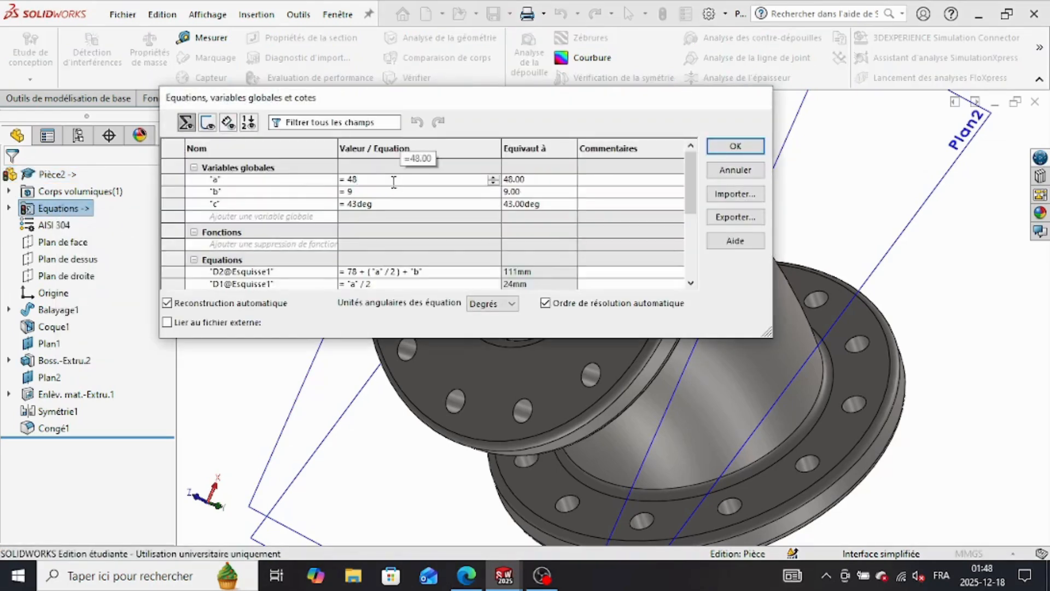
pyautogui.press('BackSpace')
pyautogui.press('BackSpace')
pyautogui.write('82')
pyautogui.press('Return')
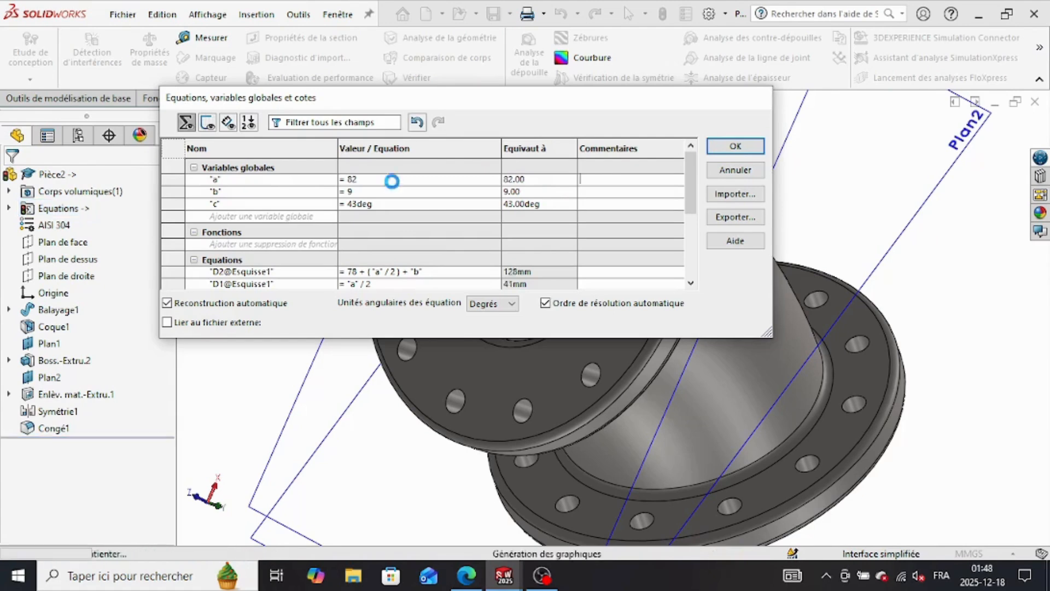
# Step: Set global variable b to 13.5 in the equation manager
pyautogui.click(394, 192)
pyautogui.press('BackSpace')
pyautogui.write('13.')
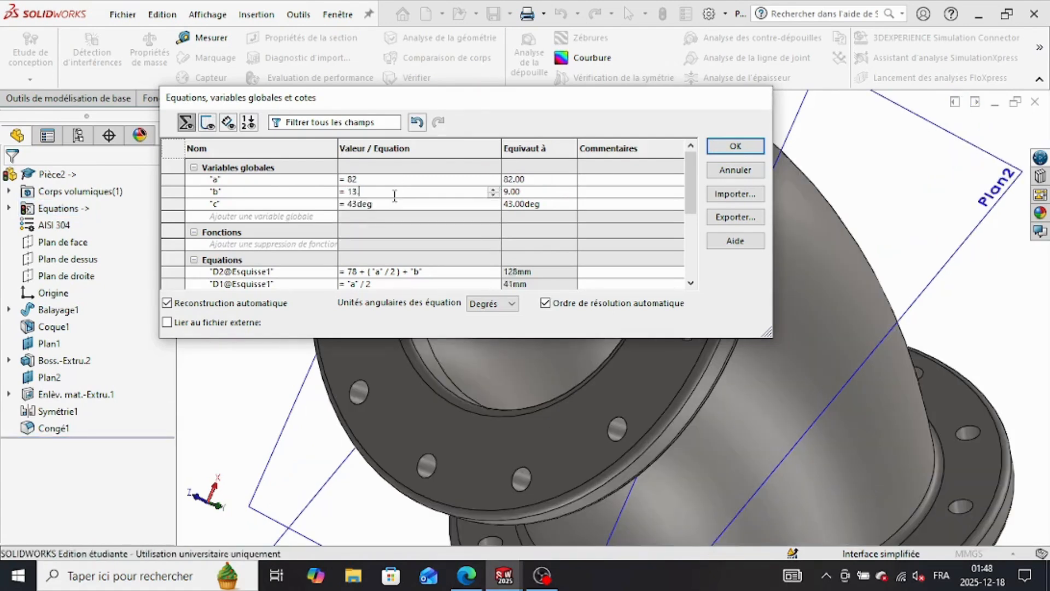
pyautogui.write('5')
pyautogui.press('Return')
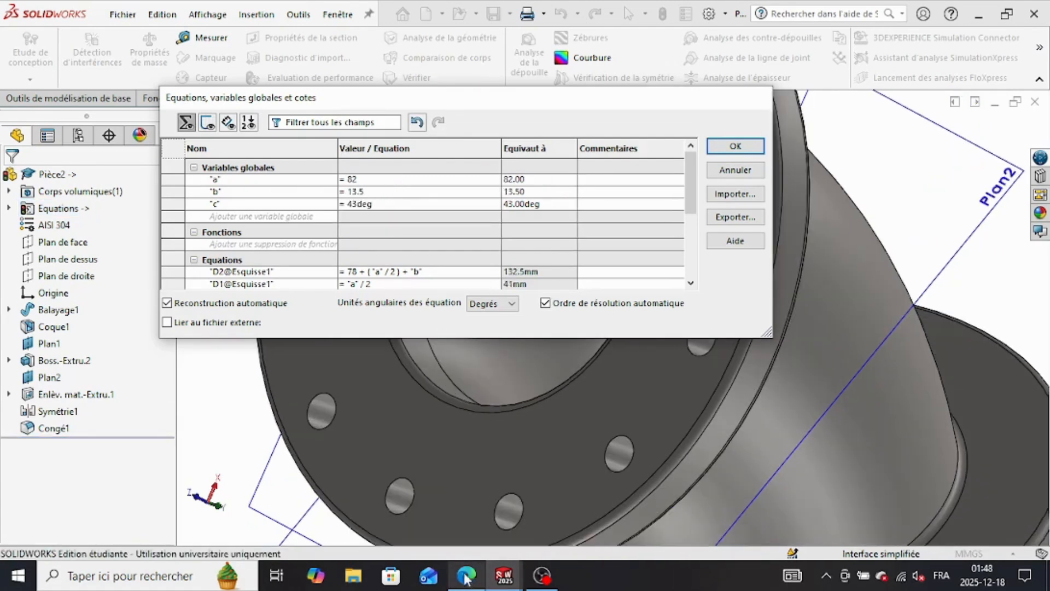
# Step: Set global variable c to 24deg after checking the Part C values in the practice PDF
pyautogui.moveTo(467, 577)
pyautogui.moveTo(463, 525)
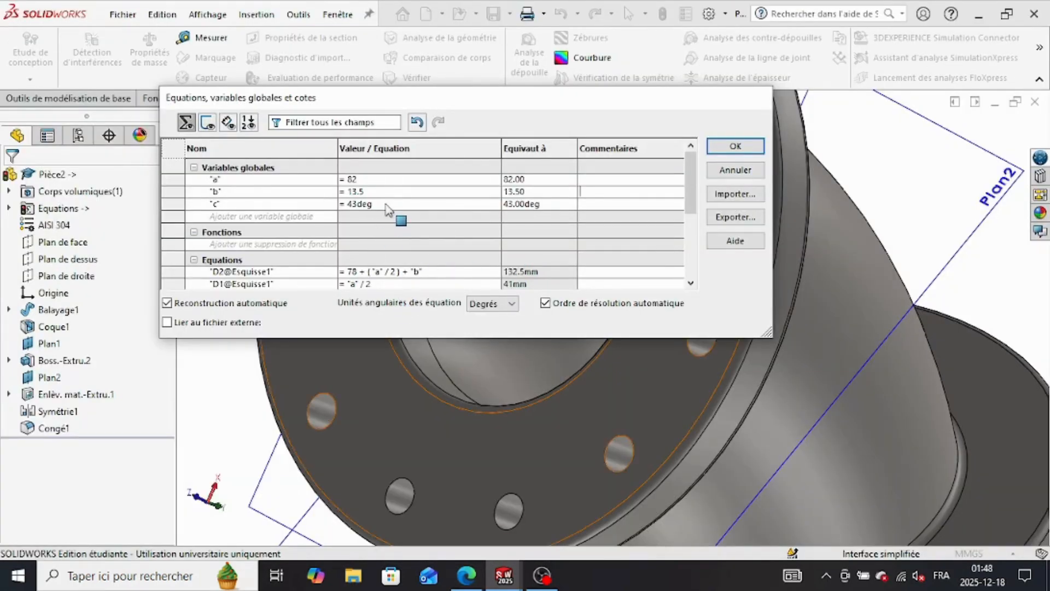
pyautogui.click(387, 205)
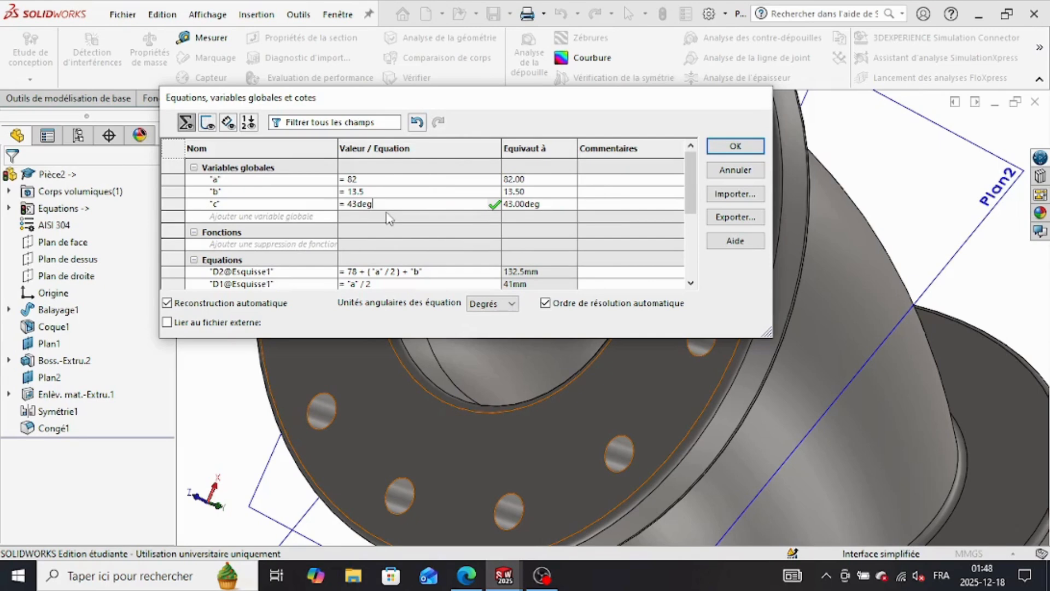
pyautogui.press('BackSpace')
pyautogui.press('BackSpace')
pyautogui.press('BackSpace')
pyautogui.press('BackSpace')
pyautogui.press('BackSpace')
pyautogui.write('24')
pyautogui.click(422, 220)
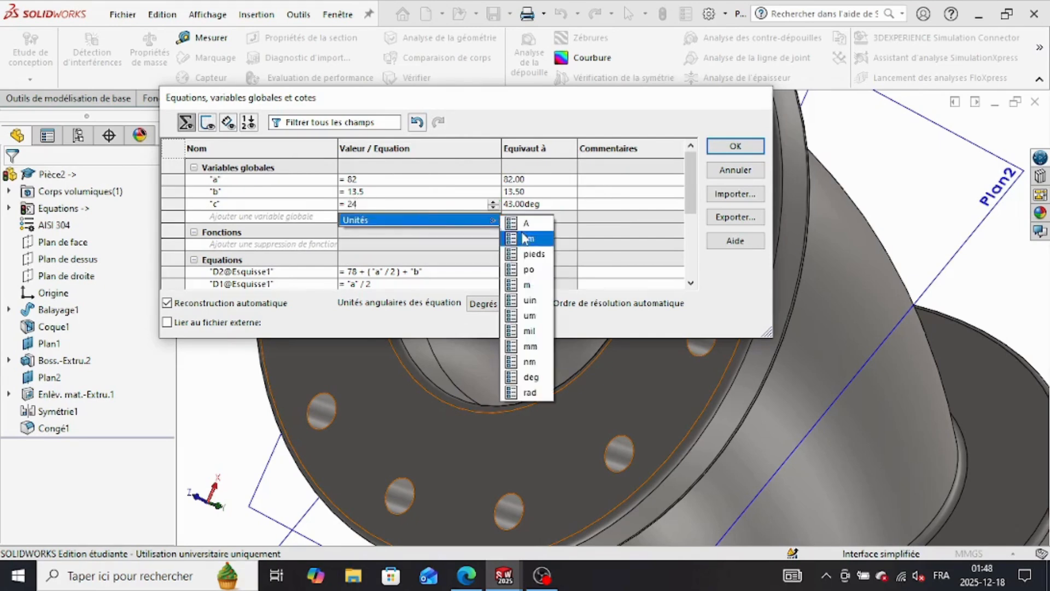
pyautogui.click(528, 376)
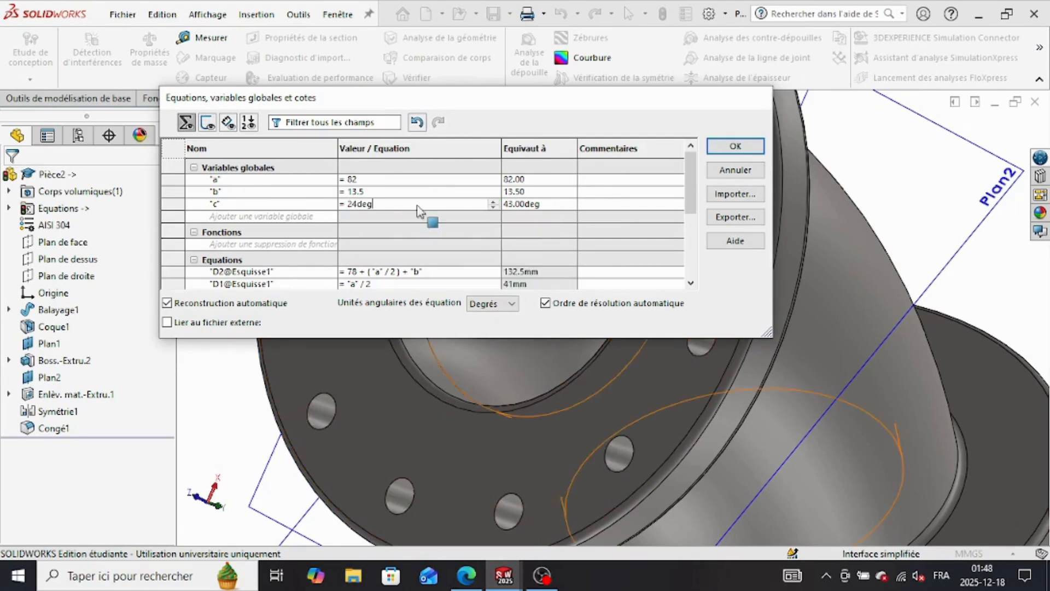
pyautogui.press('Tab')
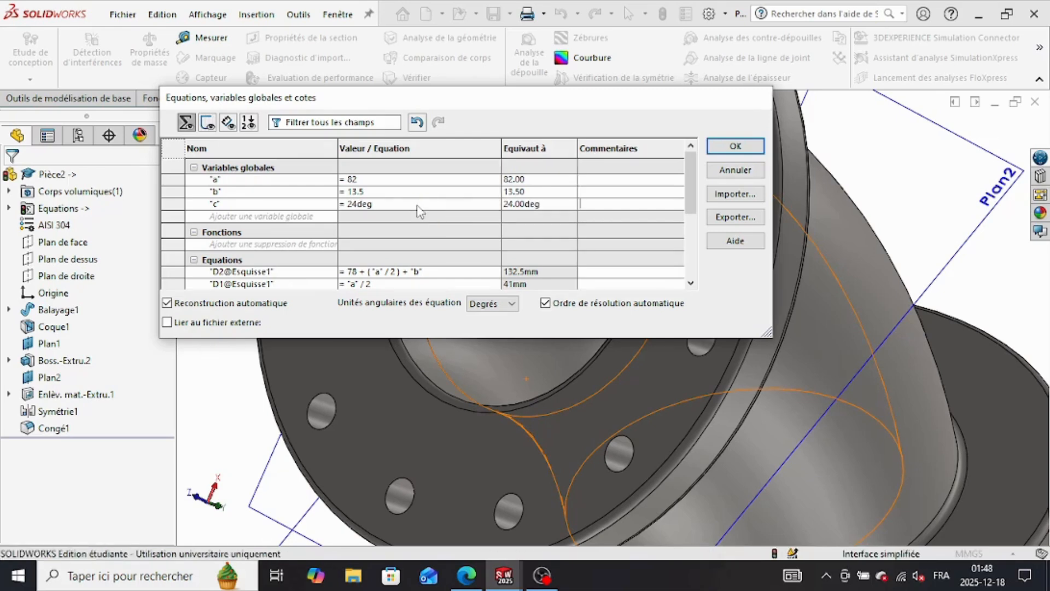
pyautogui.click(382, 201)
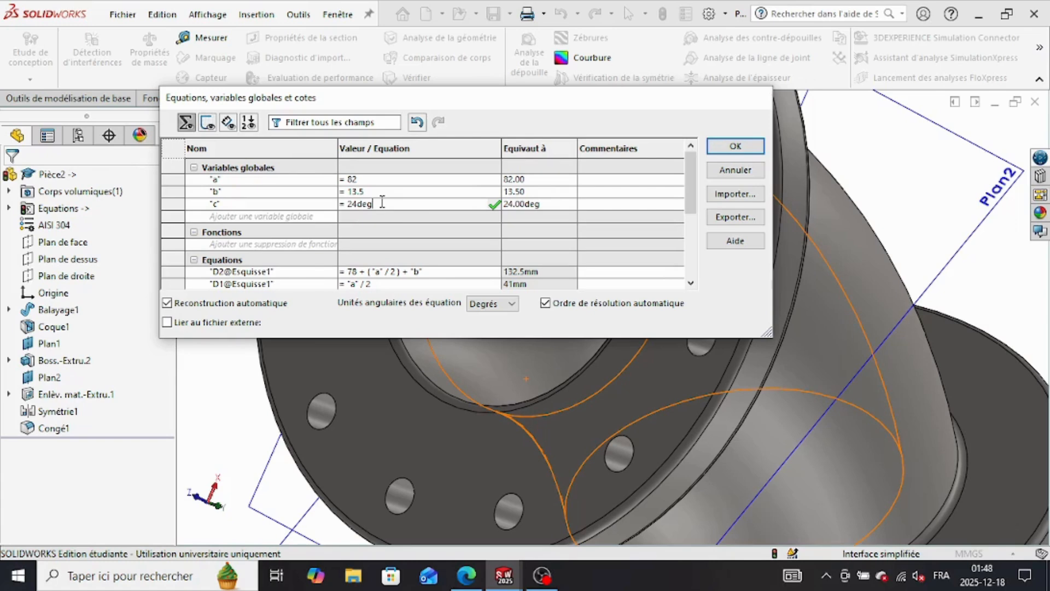
pyautogui.press('Tab')
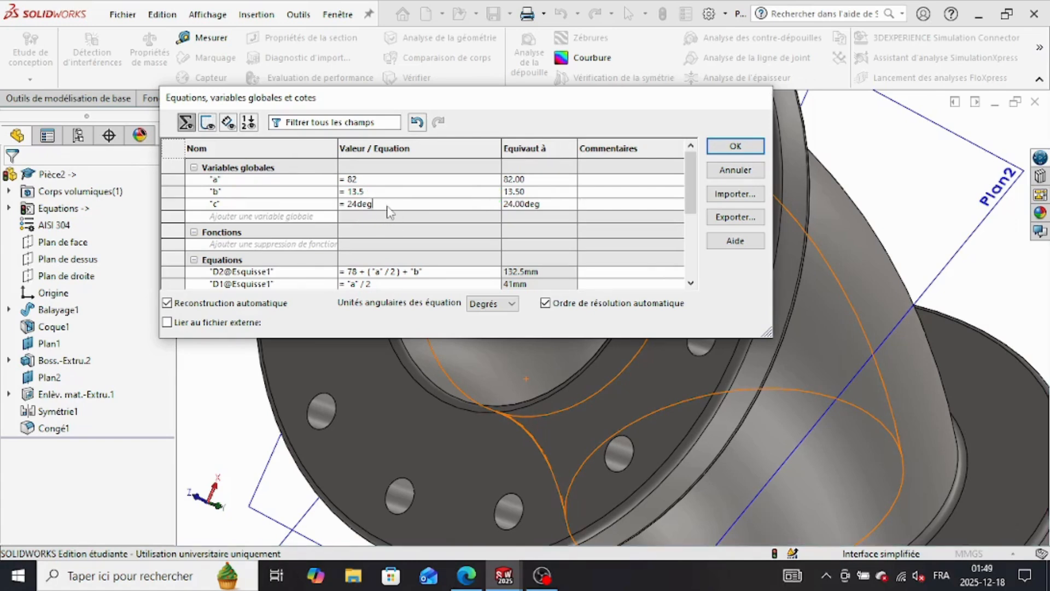
# Step: Set global variable c to 24.5deg as given for Part C
pyautogui.click(389, 205)
pyautogui.press('BackSpace')
pyautogui.press('BackSpace')
pyautogui.press('BackSpace')
pyautogui.write('.5')
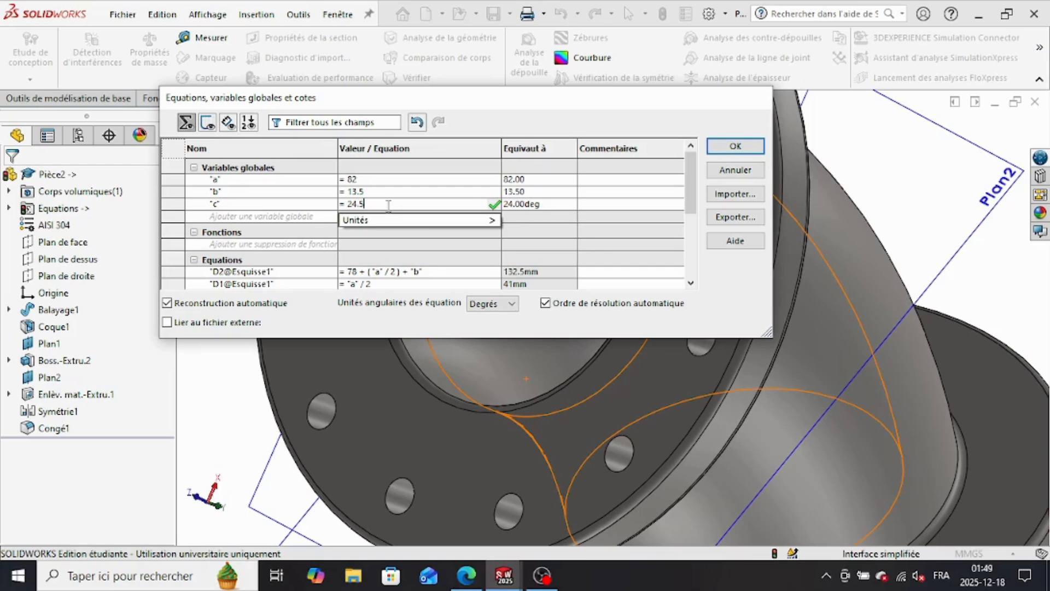
pyautogui.moveTo(411, 221)
pyautogui.click(530, 372)
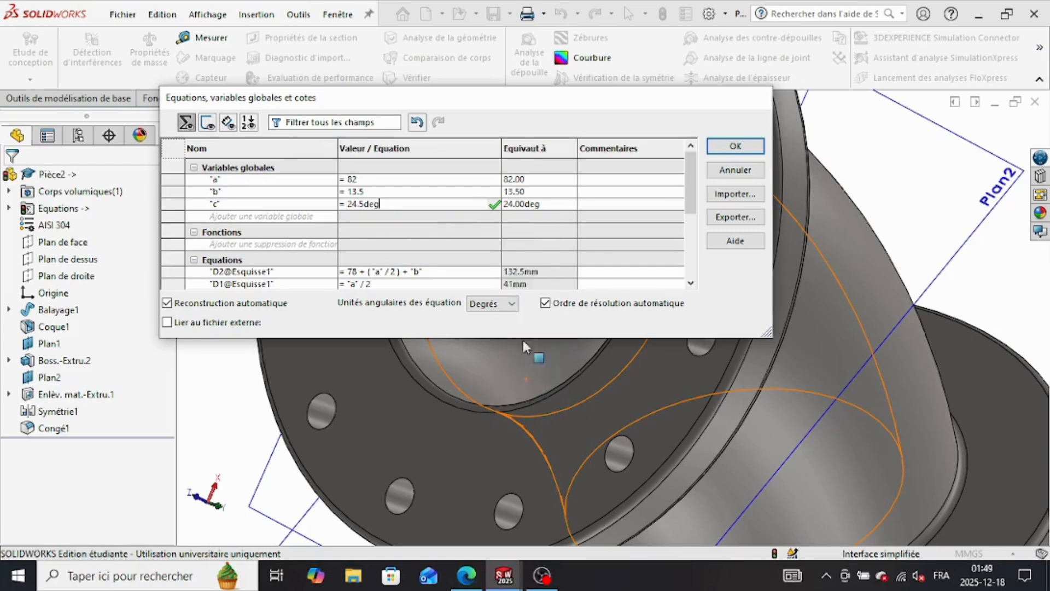
pyautogui.click(495, 204)
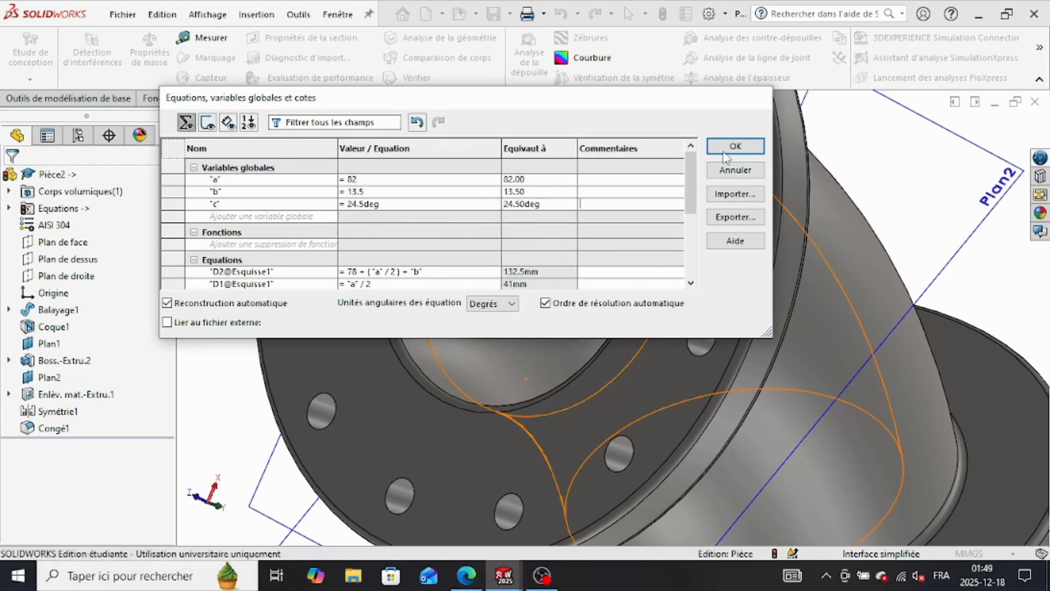
# Step: Exit the equation manager, answering Yes to the prompts about quitting without saving the changes
pyautogui.click(733, 146)
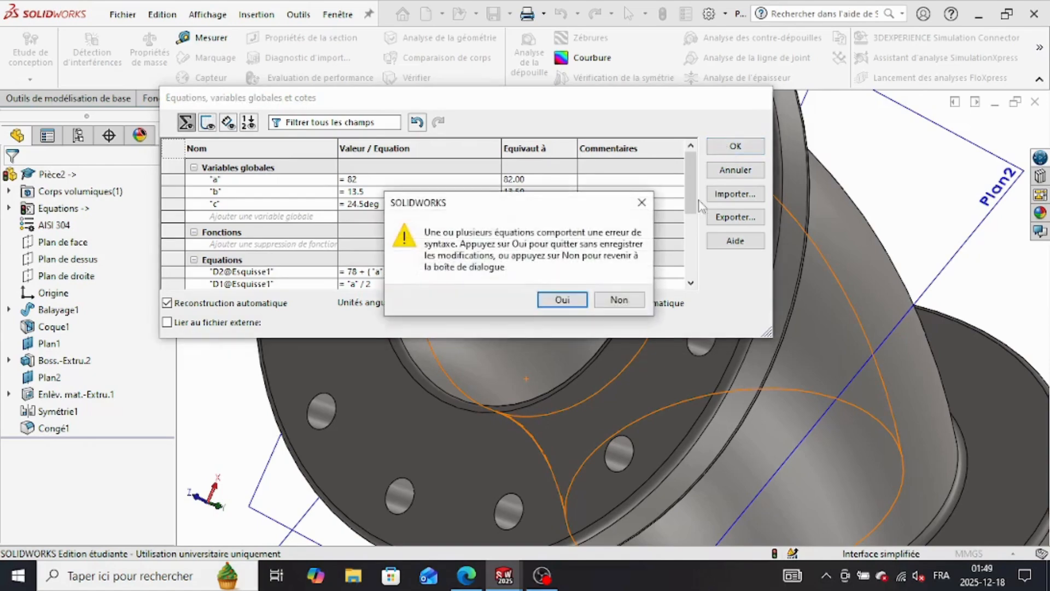
pyautogui.click(567, 301)
pyautogui.click(739, 148)
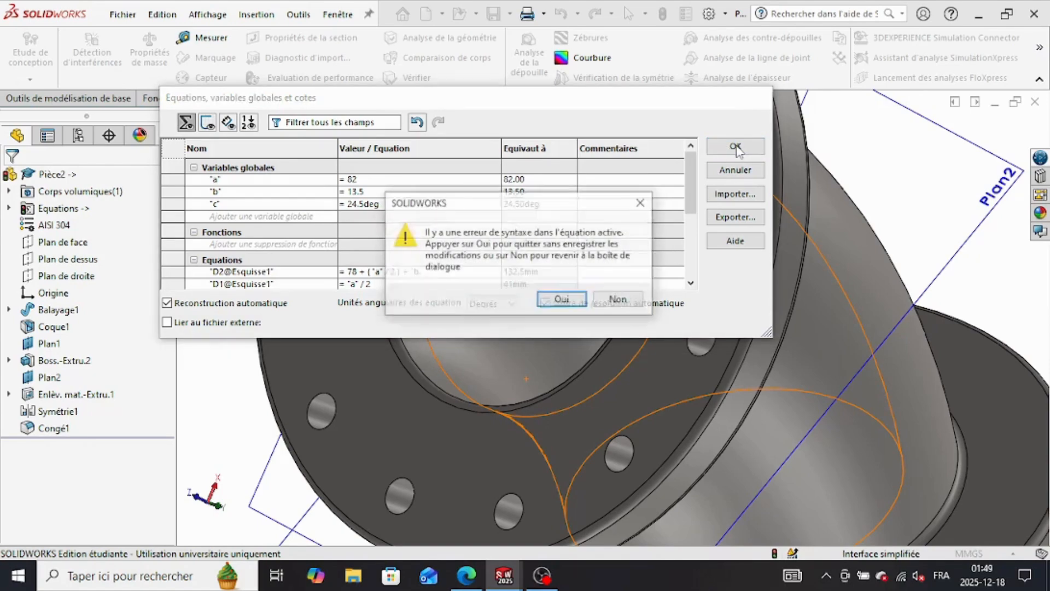
pyautogui.click(566, 299)
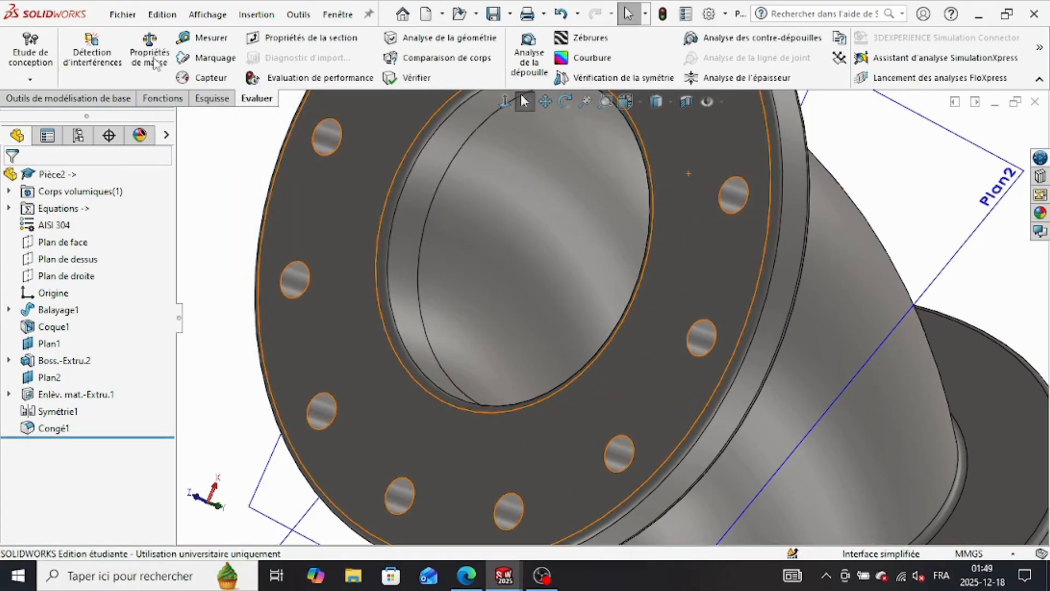
# Step: Check the elbow's mass in the mass properties and compare it with the Part C answer in the practice PDF
pyautogui.click(156, 64)
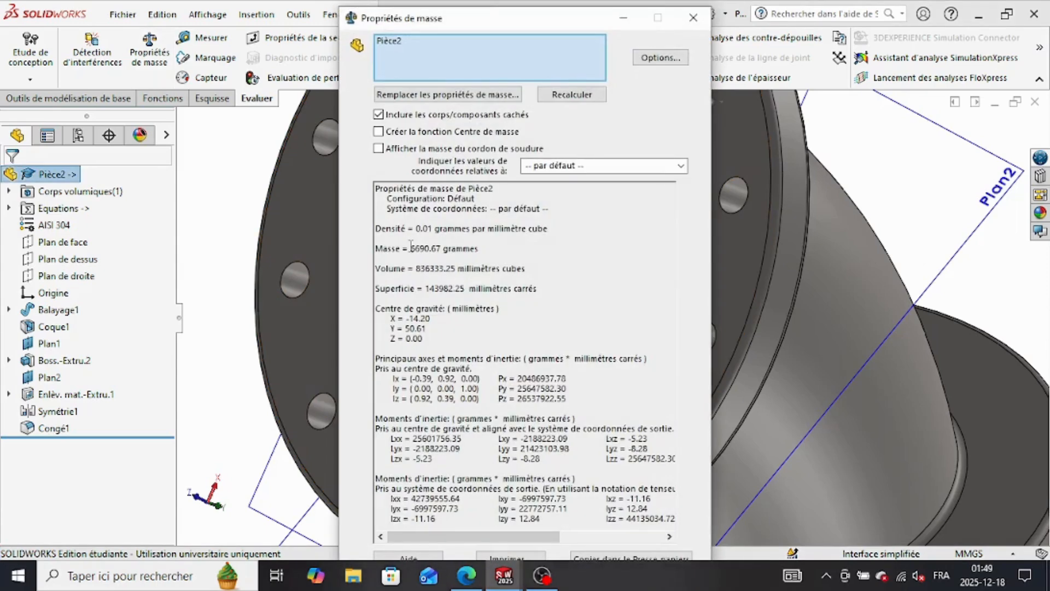
pyautogui.moveTo(425, 249); pyautogui.dragTo(490, 249)
pyautogui.click(467, 576)
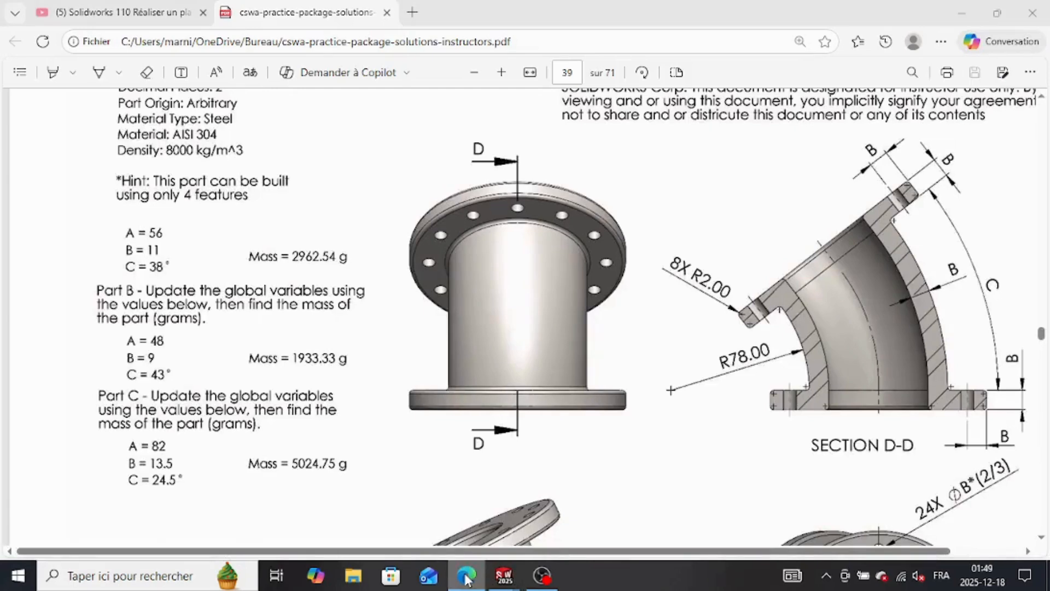
pyautogui.click(466, 576)
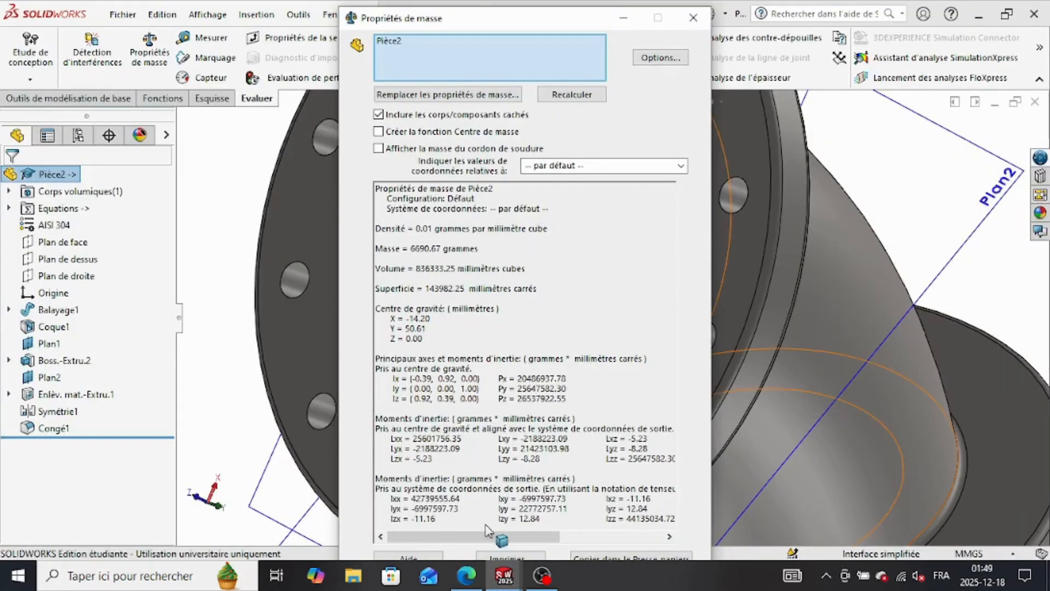
pyautogui.moveTo(466, 578)
pyautogui.moveTo(462, 540)
pyautogui.moveTo(504, 576)
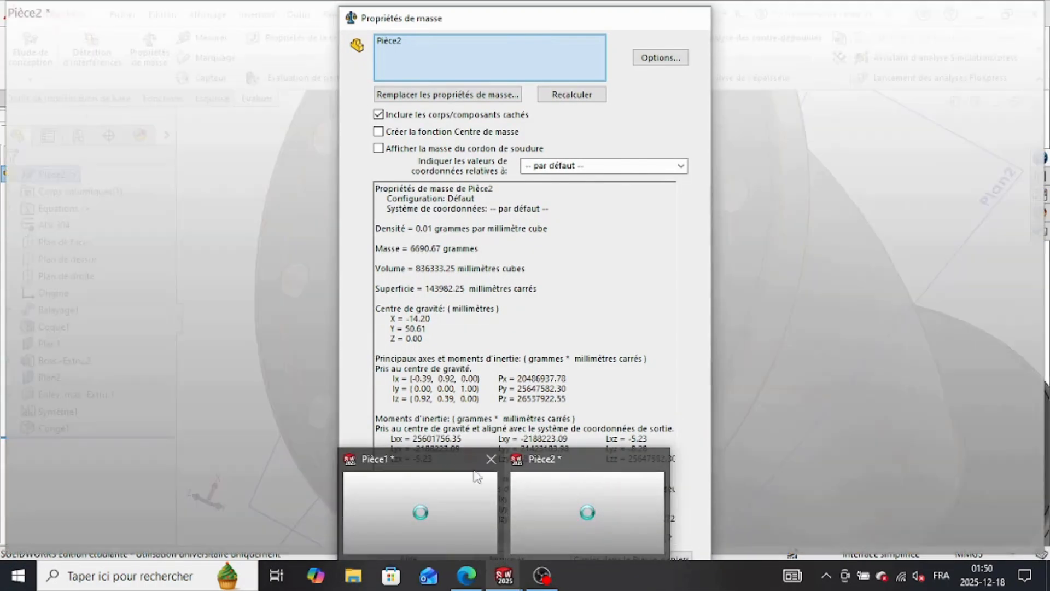
pyautogui.click(572, 495)
pyautogui.moveTo(504, 574)
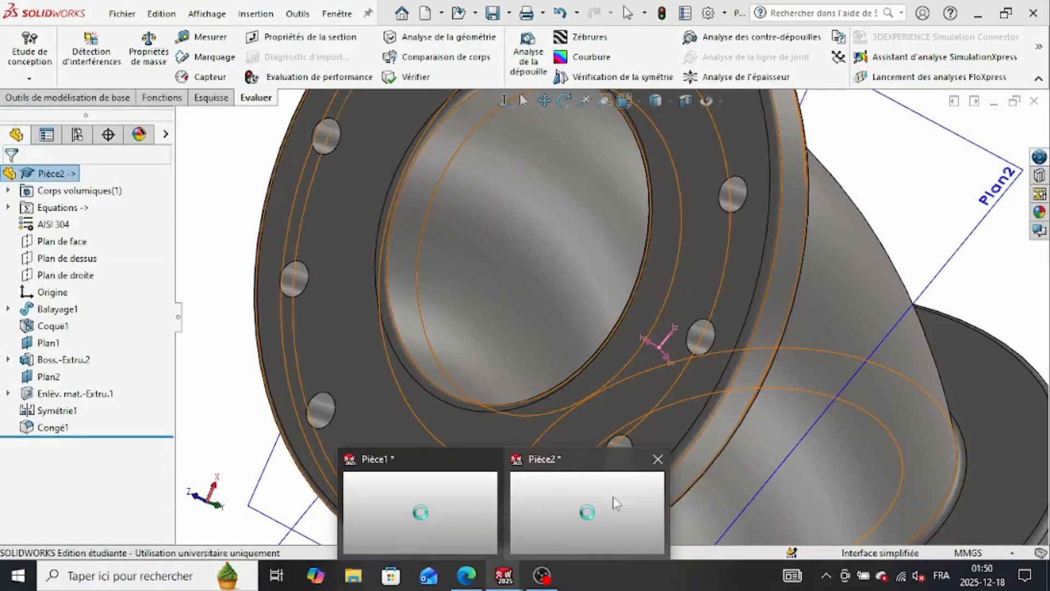
pyautogui.moveTo(659, 462)
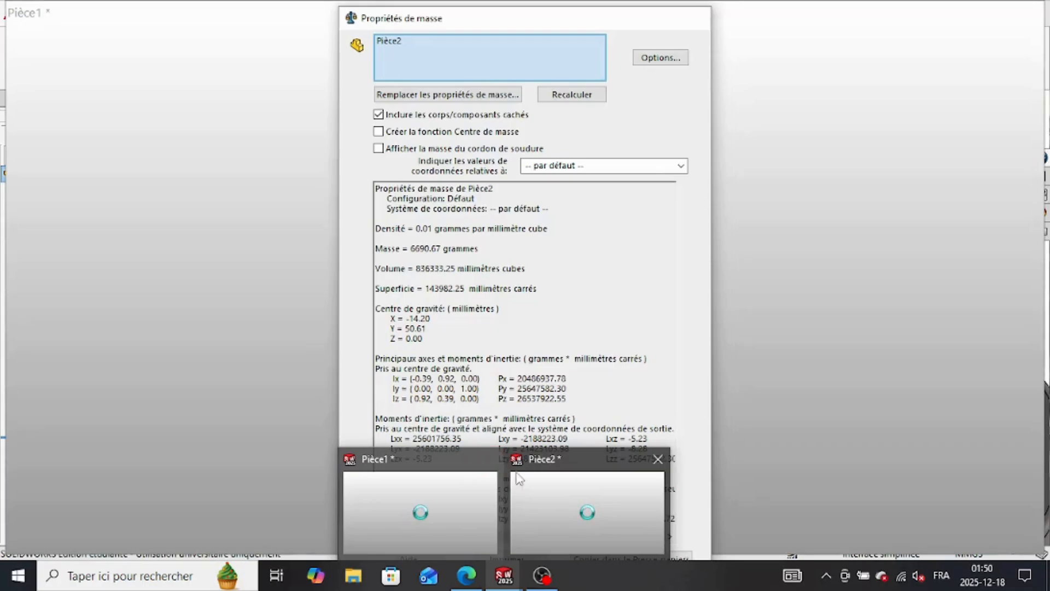
pyautogui.click(472, 497)
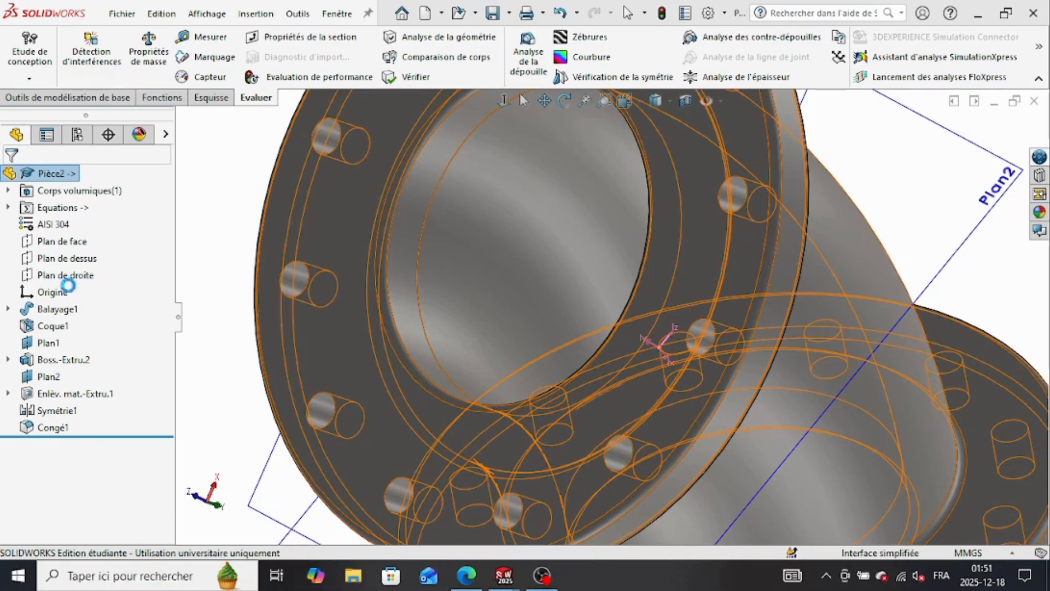
pyautogui.click(467, 576)
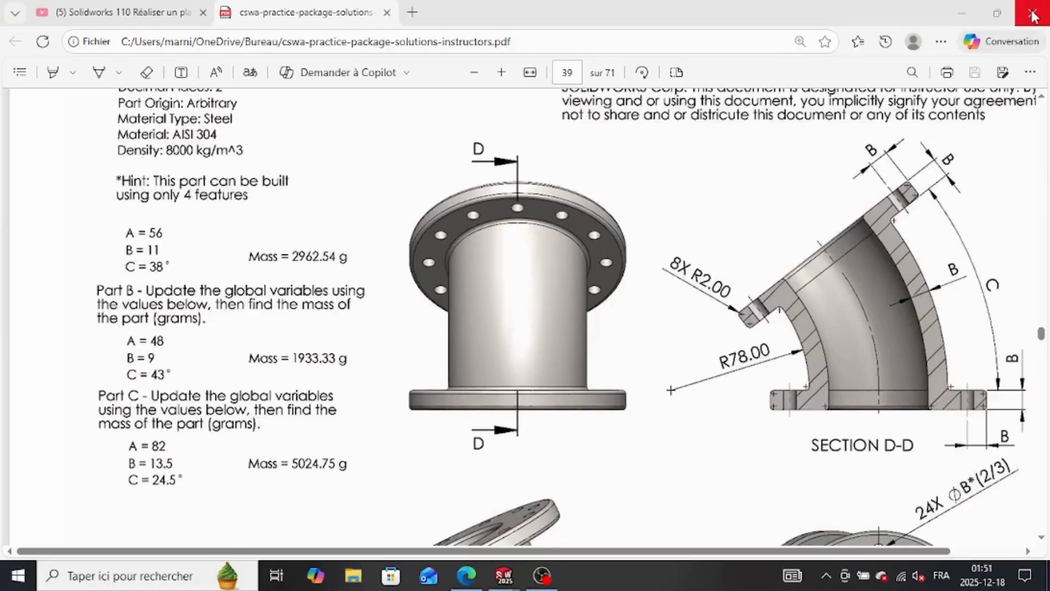
pyautogui.moveTo(503, 575)
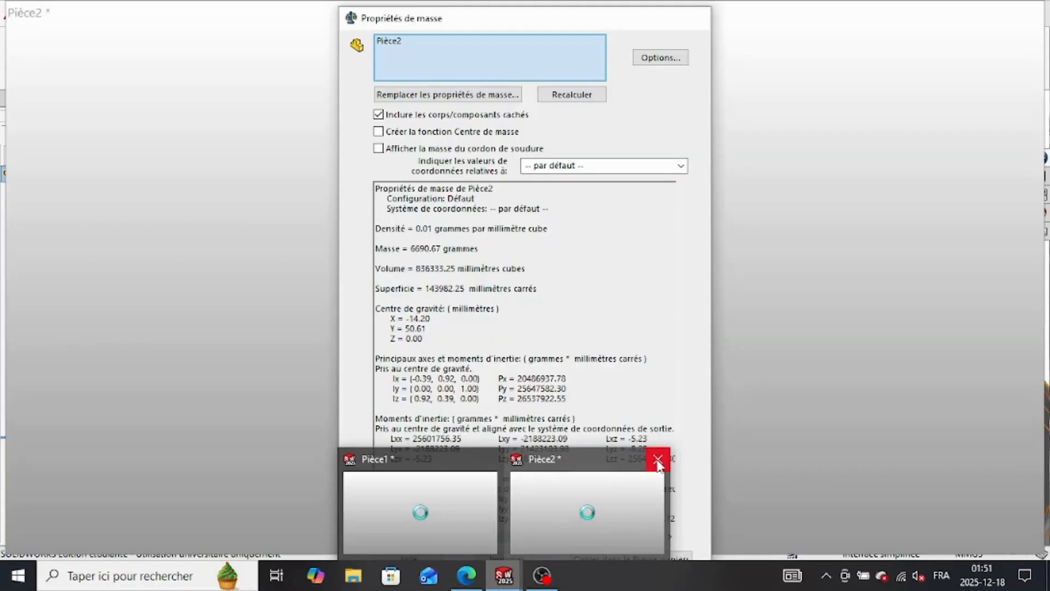